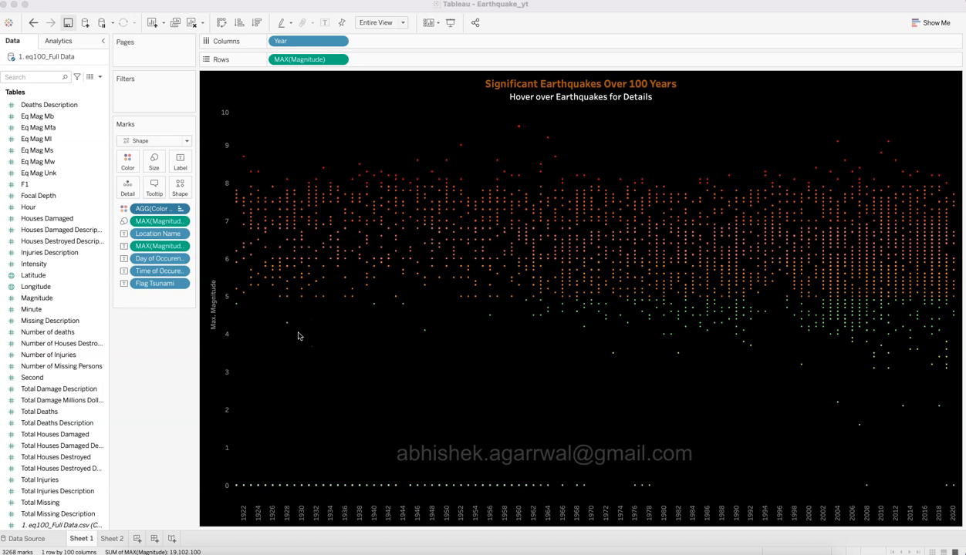
Examine the yearly earthquake scatter plot and the magnitude distribution histogram in the finished Earthquakes of 100 Years dashboard
key(super+Tab)
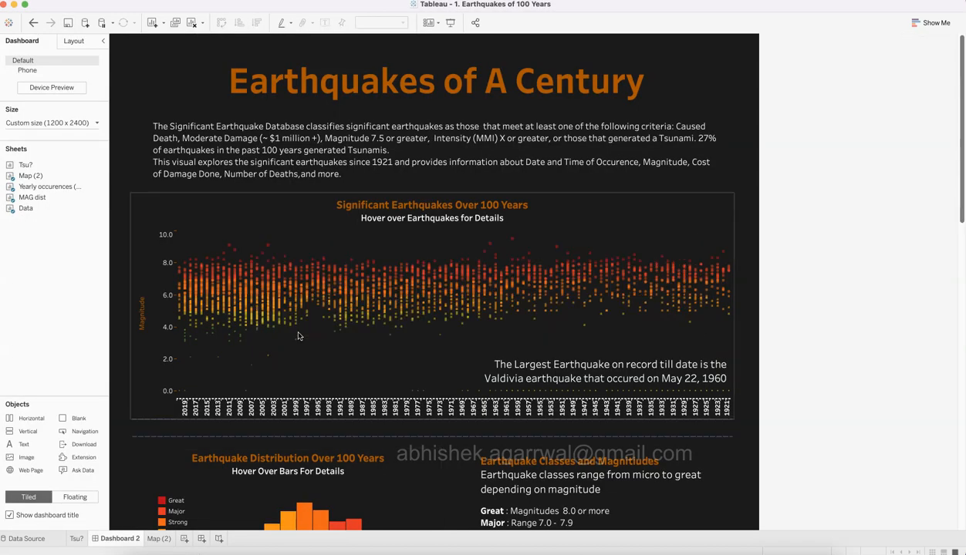
scroll(300, 336, down, 5)
mouse_move(394, 209)
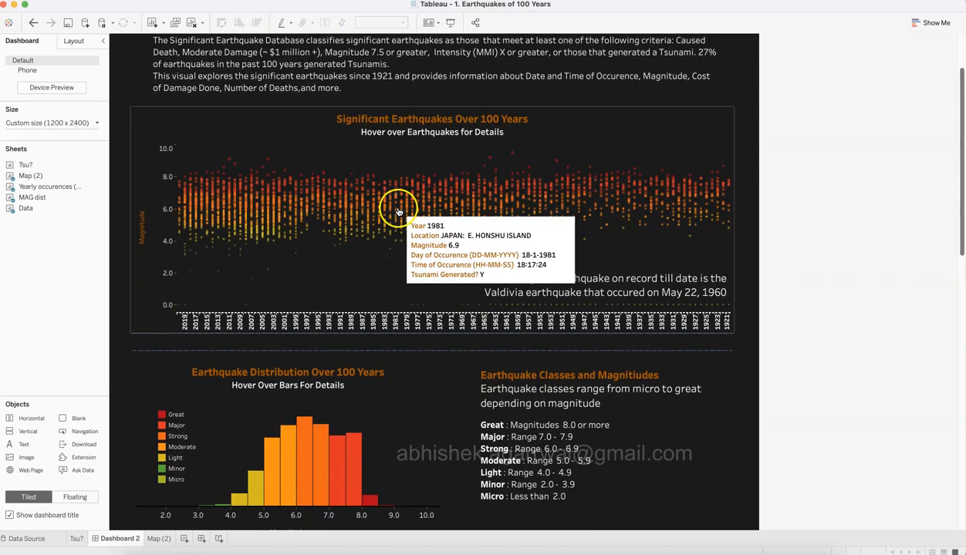
scroll(386, 224, down, 7)
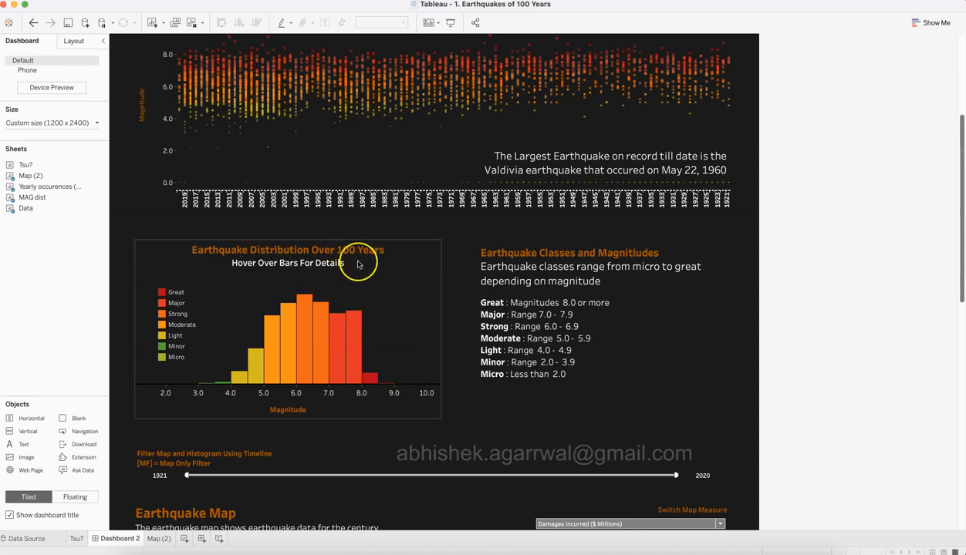
mouse_move(290, 356)
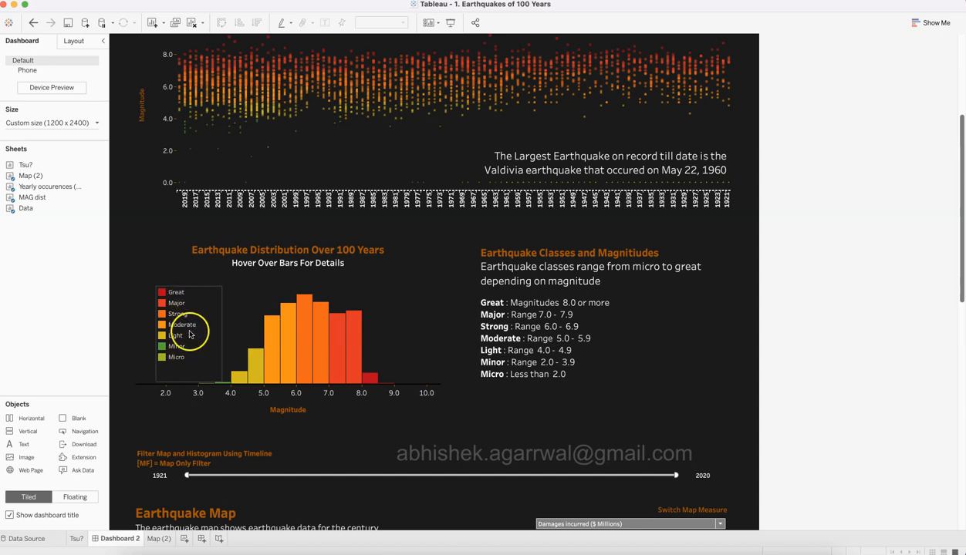
mouse_move(305, 112)
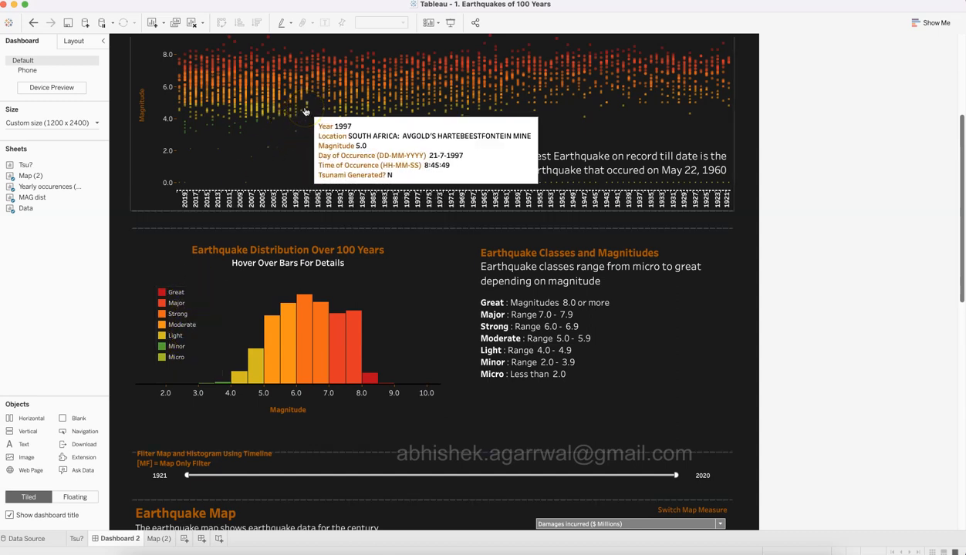
mouse_move(284, 331)
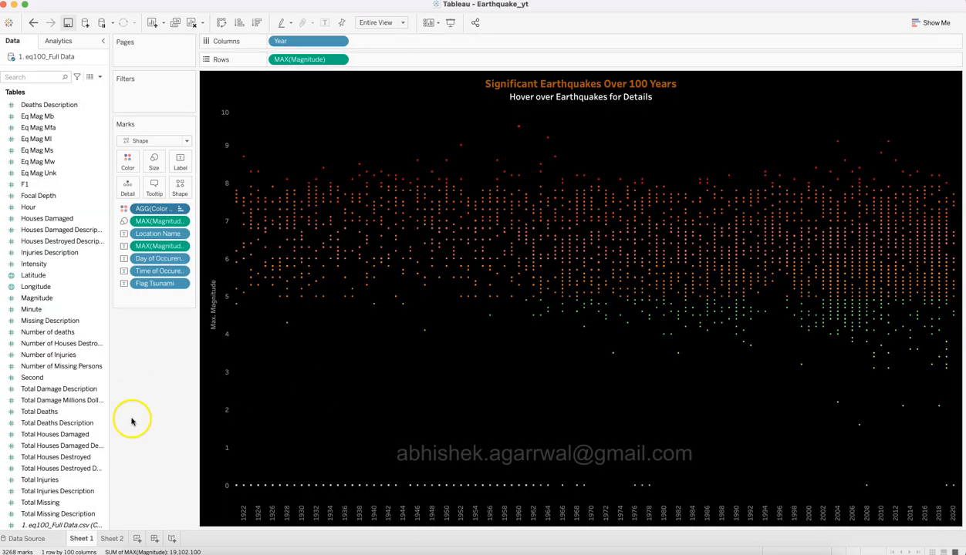
Remove the Time of Occurence field from the rows of Sheet 2 in the Earthquake_yt workbook
click(79, 377)
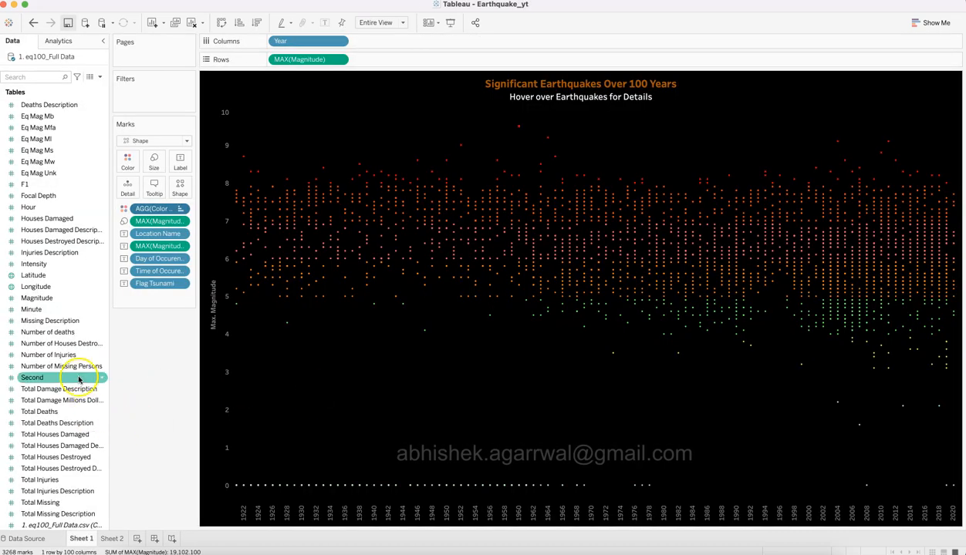
click(113, 539)
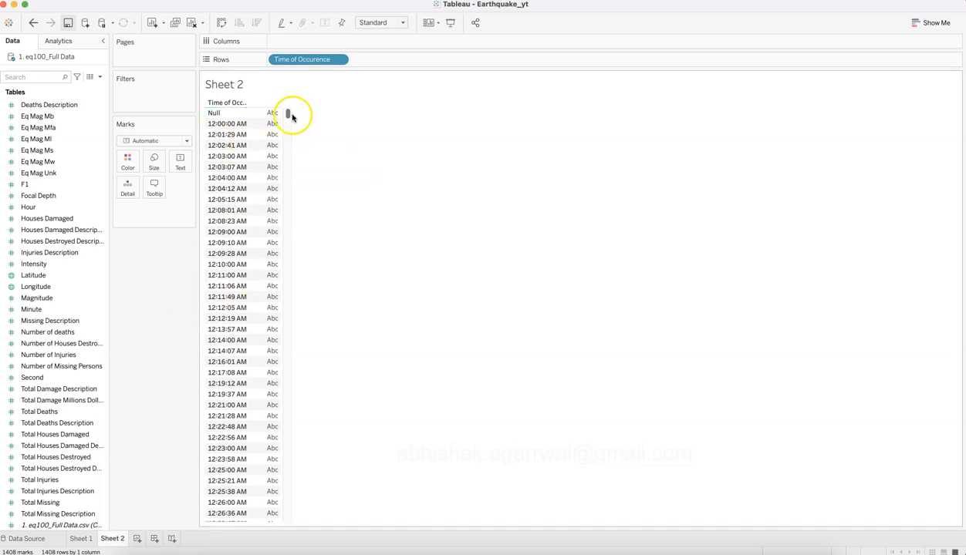
drag(317, 60, 168, 306)
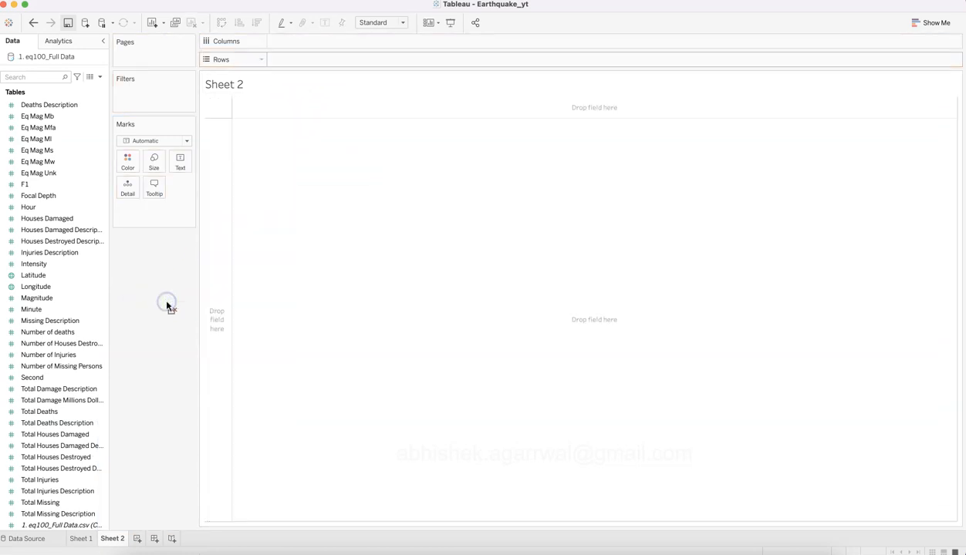
Build a histogram of the Magnitude measure on Sheet 2 using the suggested chart types
click(65, 302)
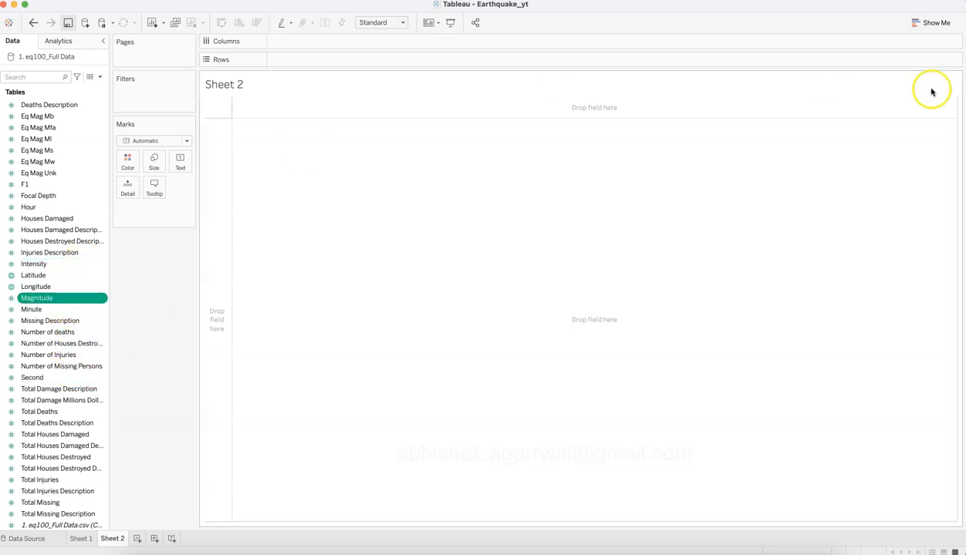
click(930, 25)
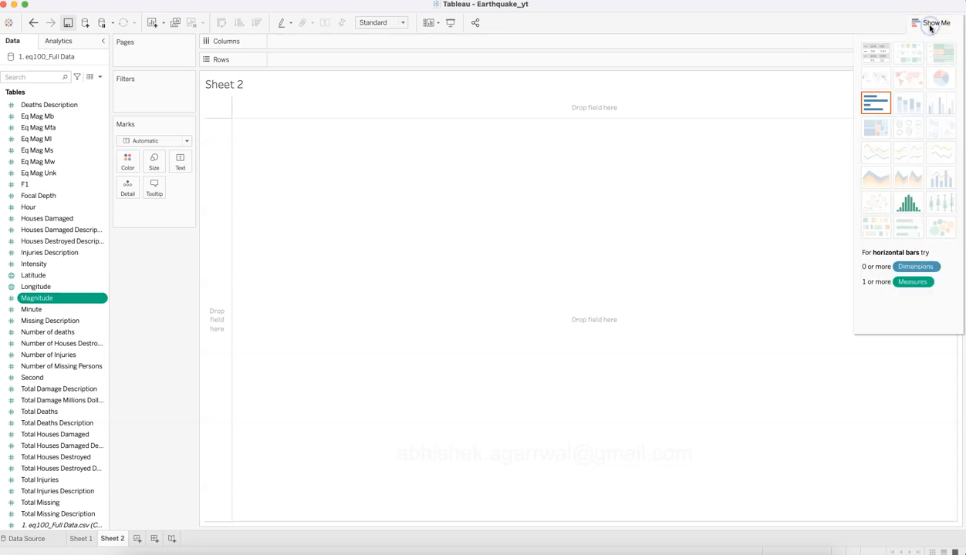
click(910, 205)
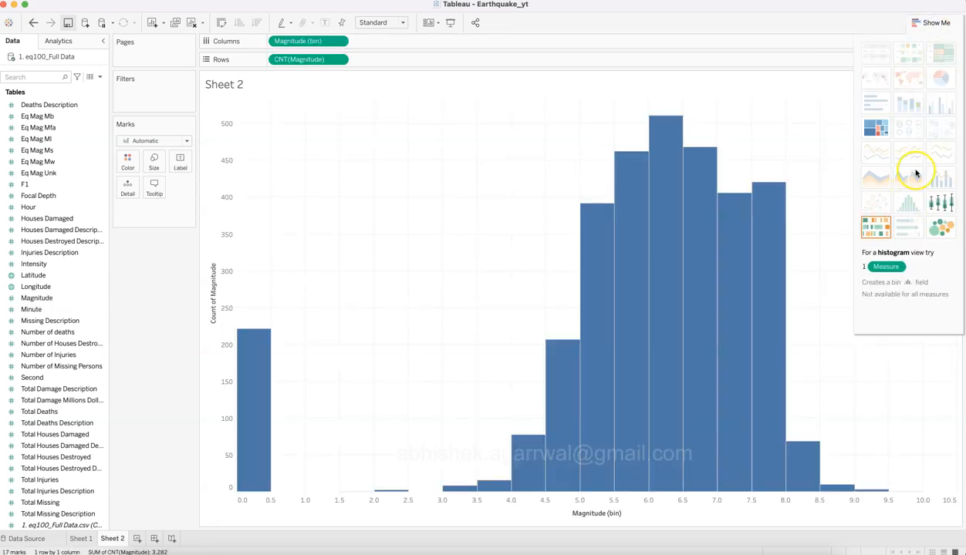
click(931, 23)
mouse_move(652, 430)
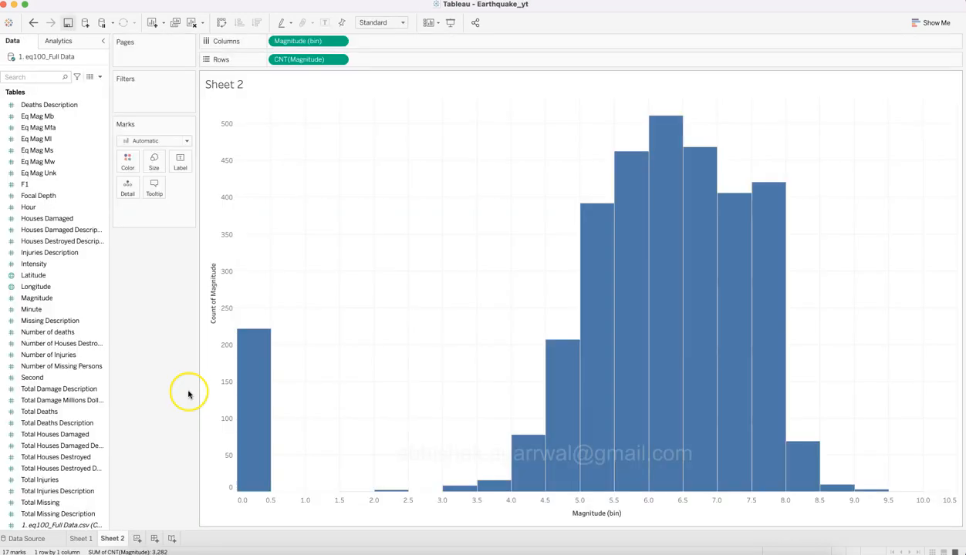
Exclude the 0.0 magnitude bin from the histogram
mouse_move(265, 405)
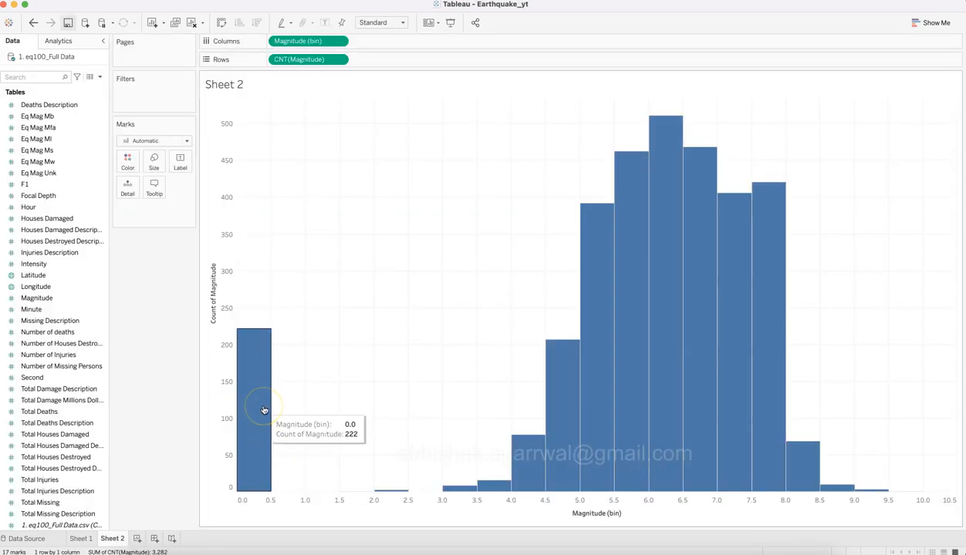
right_click(264, 409)
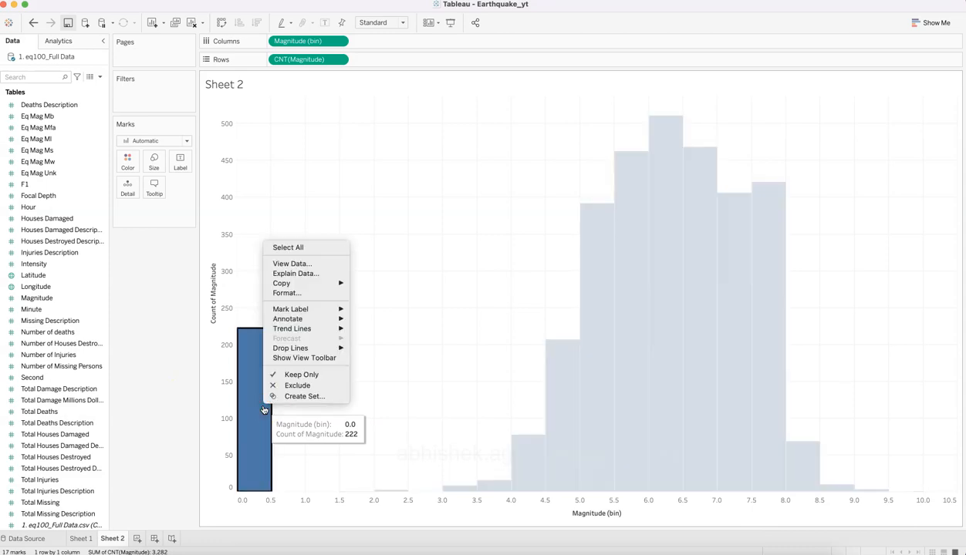
click(290, 386)
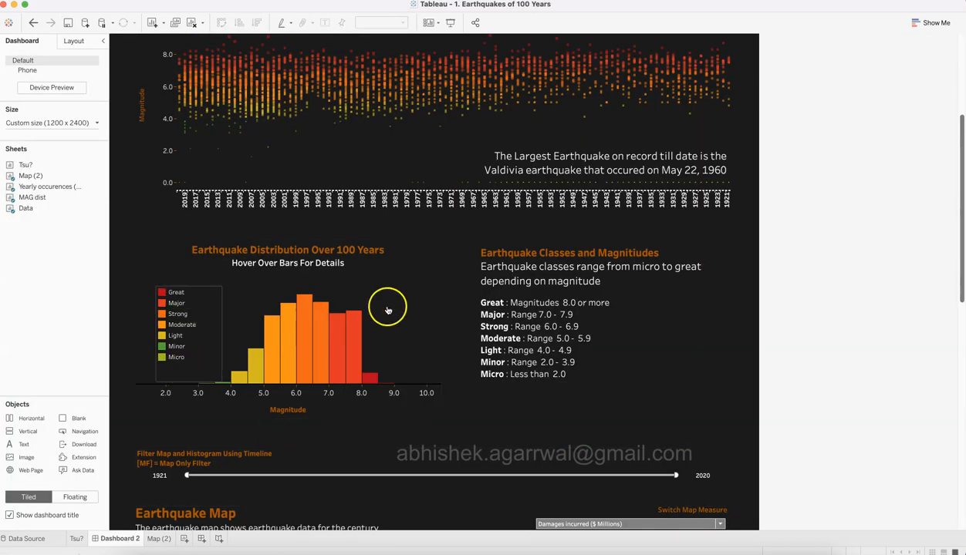
Open the distribution histogram's source sheet in the reference workbook and check the bin settings of eq_primary (bin)
click(411, 301)
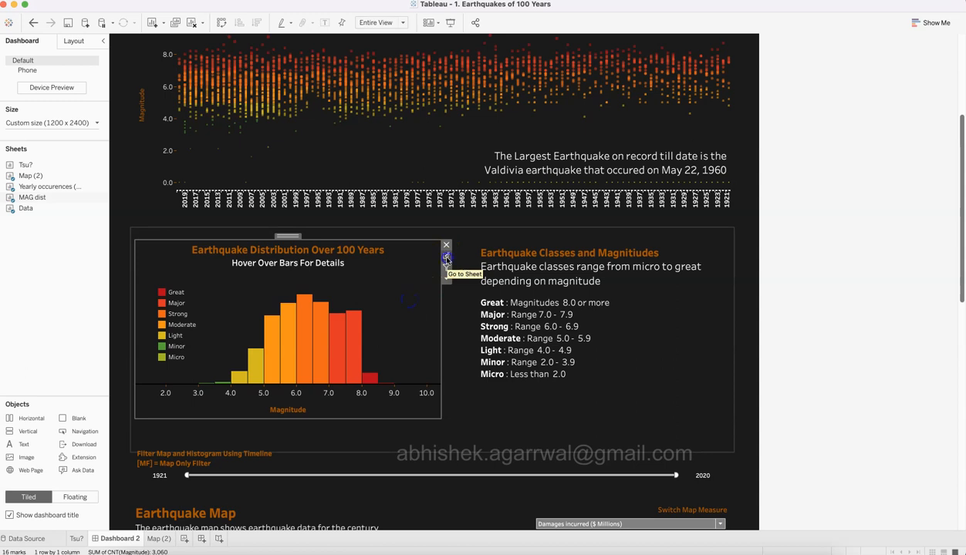
click(446, 258)
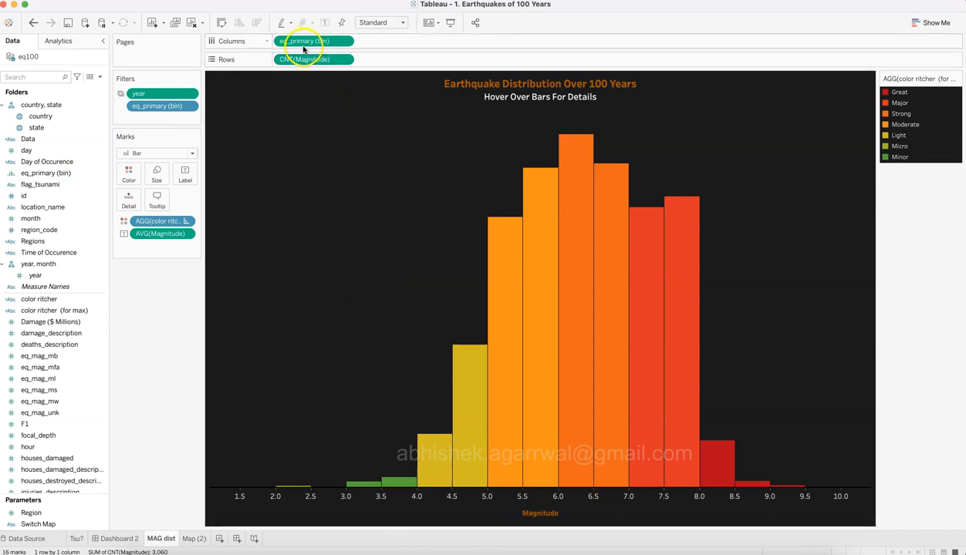
click(86, 172)
click(103, 177)
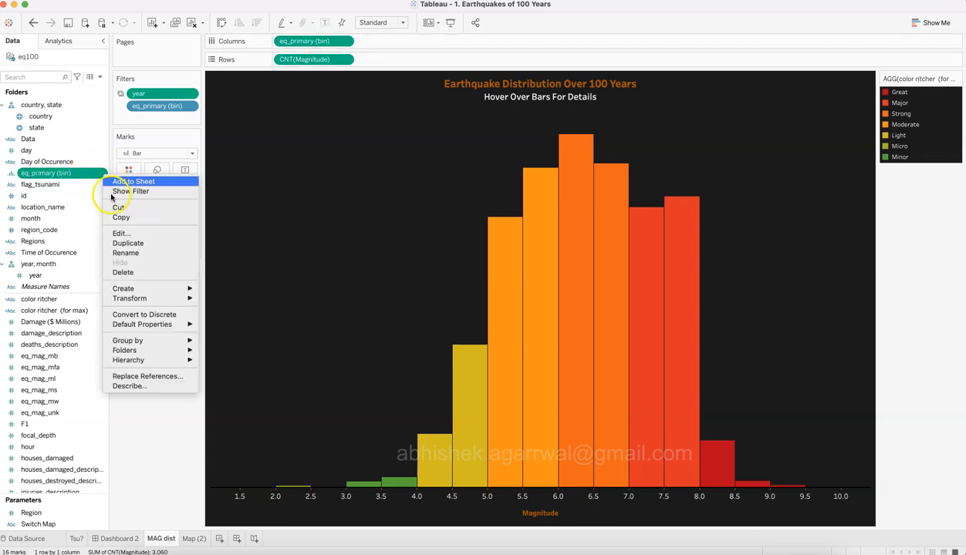
click(132, 233)
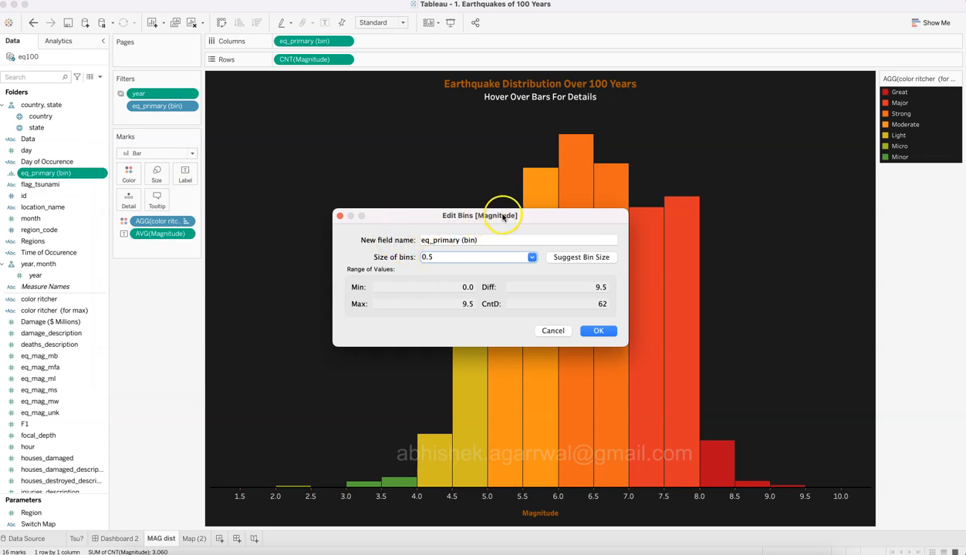
click(555, 330)
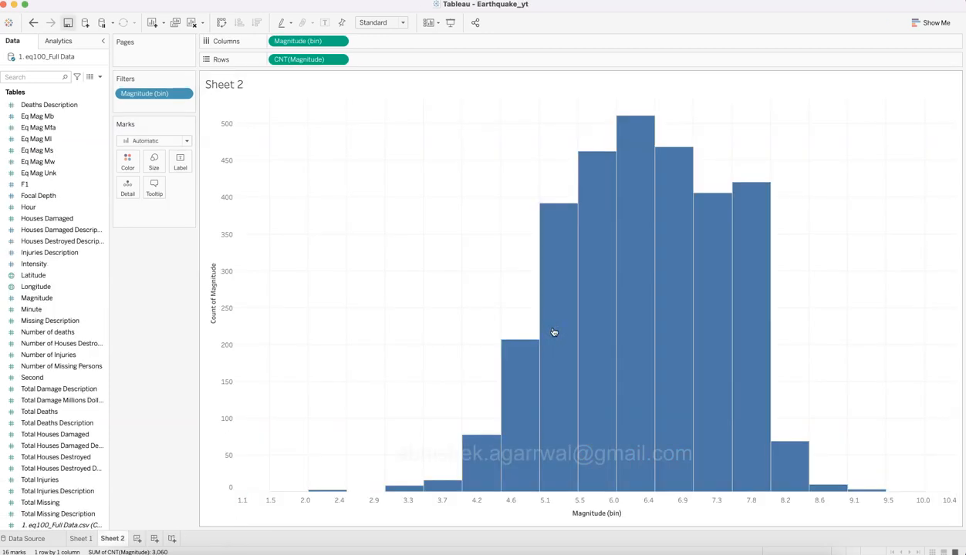
Edit the Magnitude (bin) field on Sheet 2 of Earthquake_yt so its bin size is 0.5
click(82, 264)
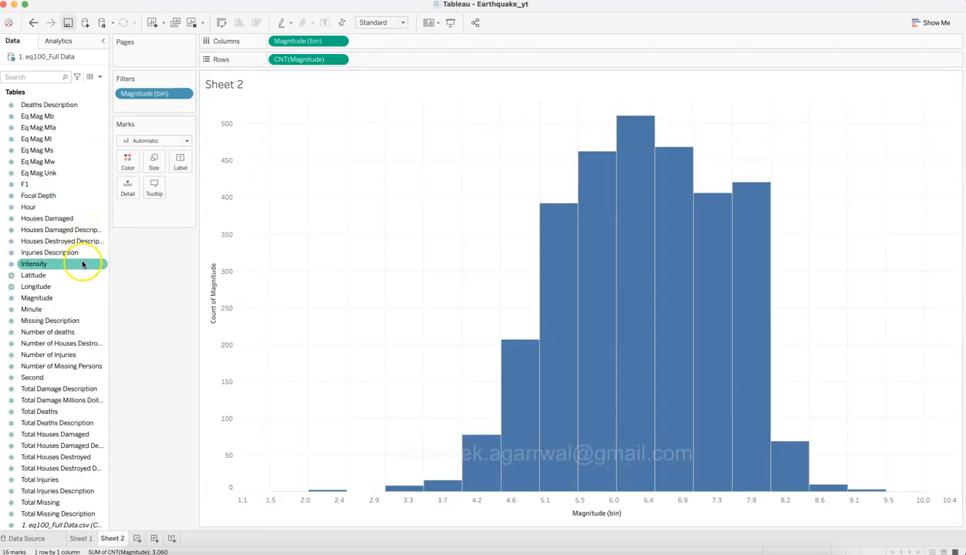
scroll(83, 264, up, 6)
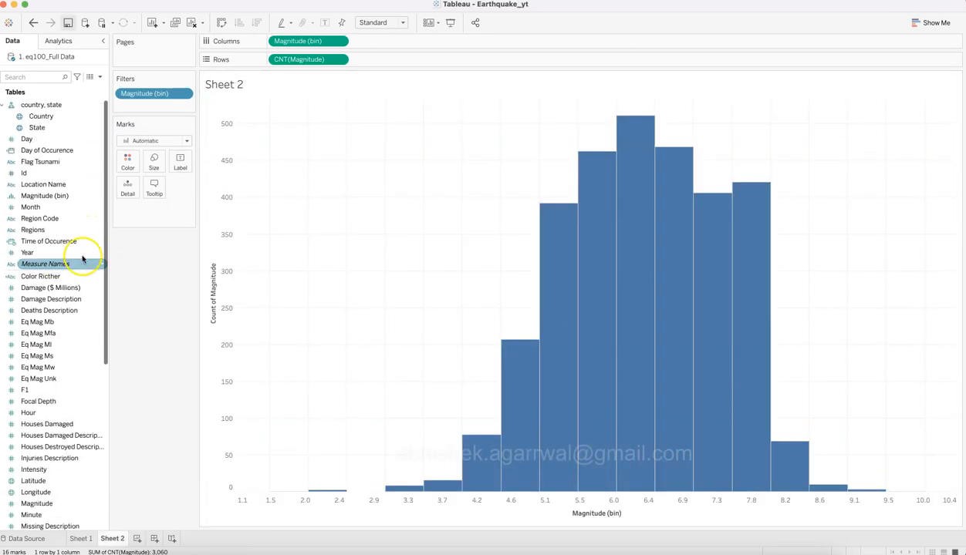
right_click(101, 195)
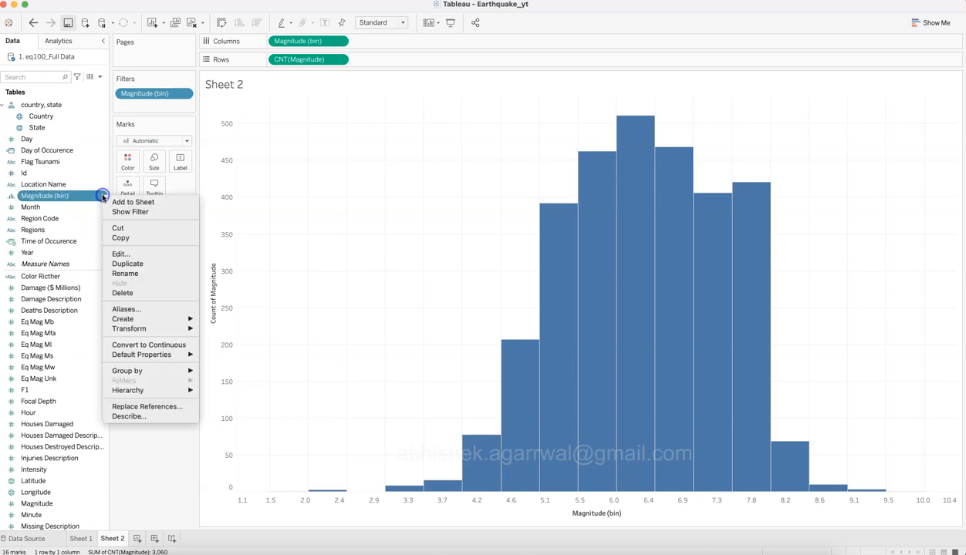
click(131, 254)
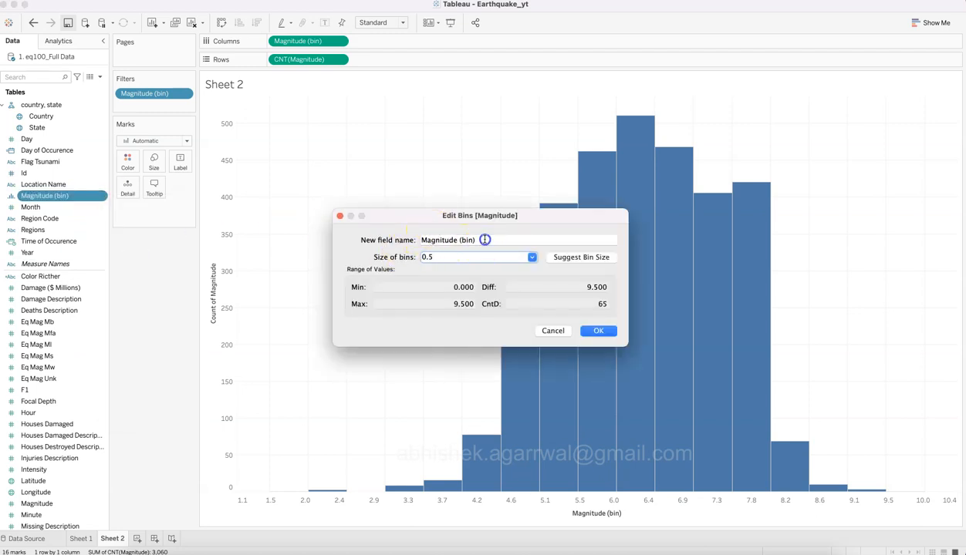
drag(484, 240, 414, 232)
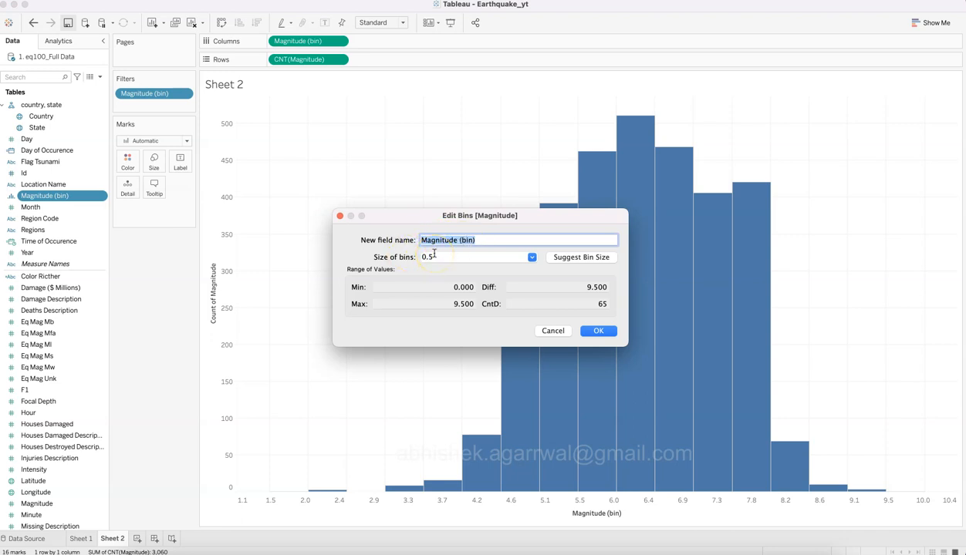
click(596, 331)
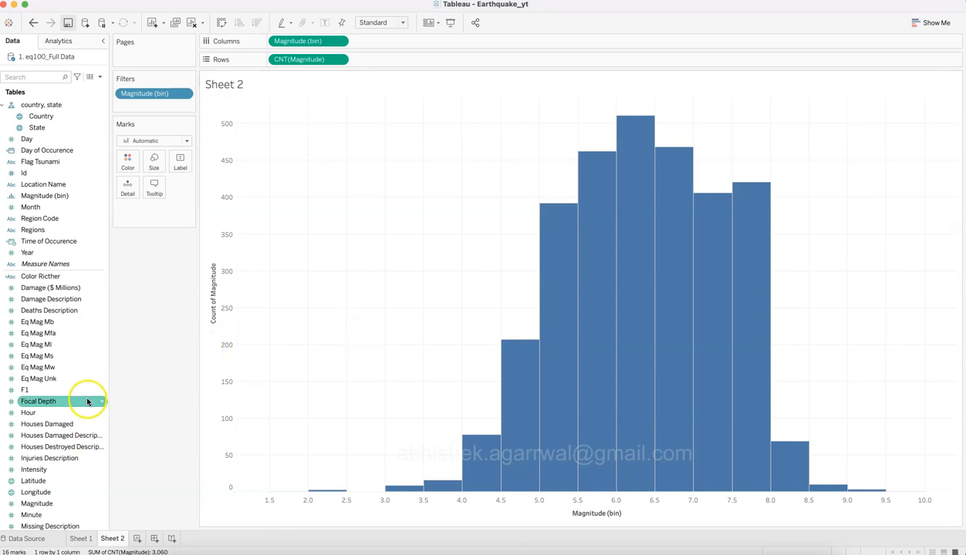
Color the histogram bars by Color Ricther and order its legend as Great, Major, Strong, Moderate, Light, Micro, Minor
drag(74, 280, 123, 162)
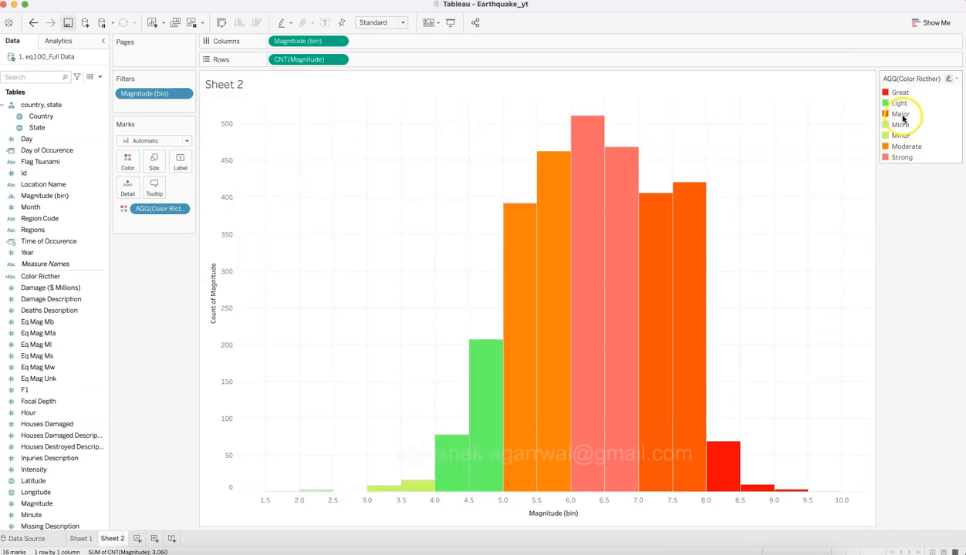
drag(902, 113, 911, 102)
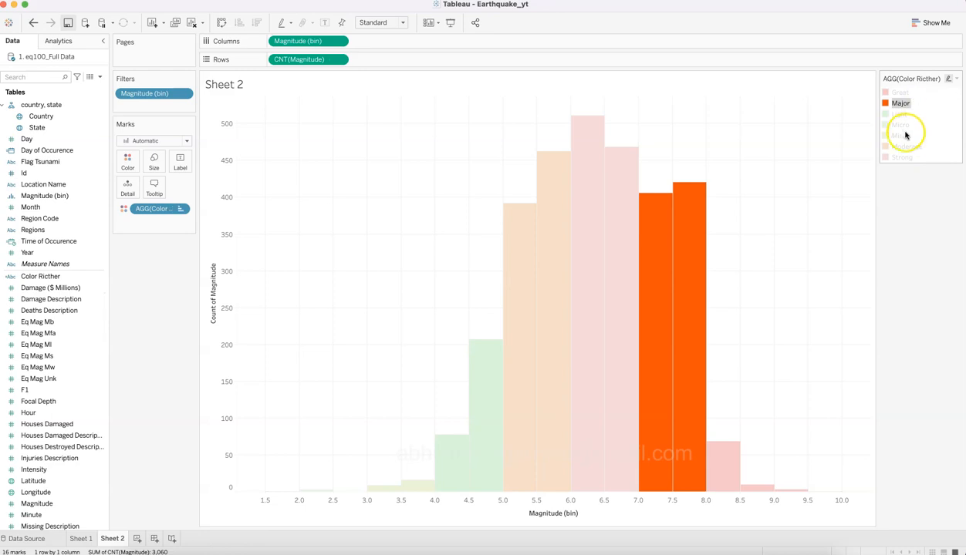
drag(903, 155, 914, 108)
drag(905, 156, 924, 123)
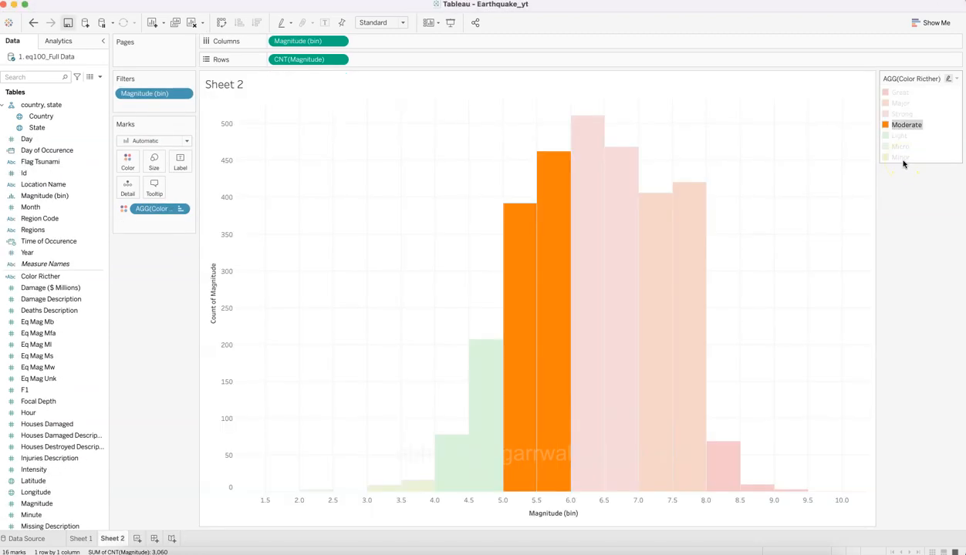
click(910, 199)
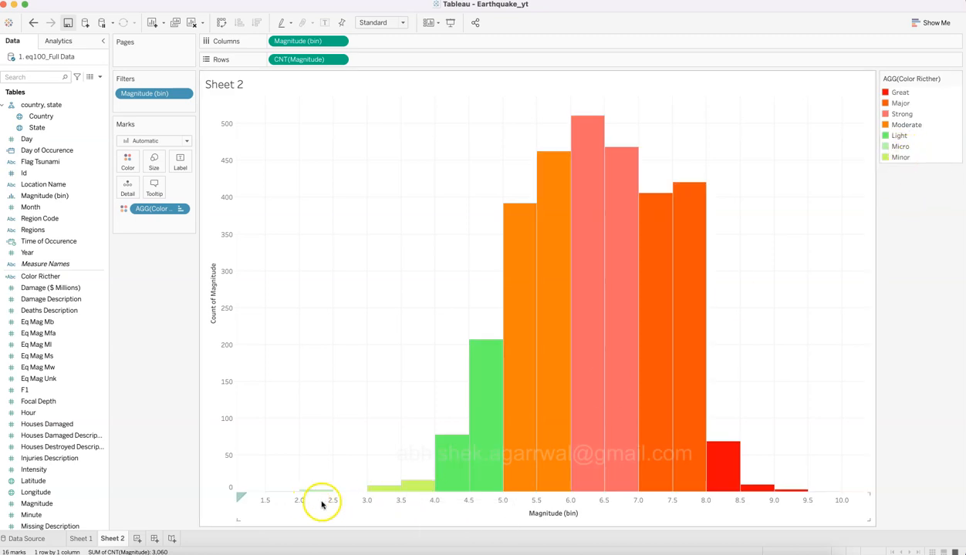
mouse_move(362, 492)
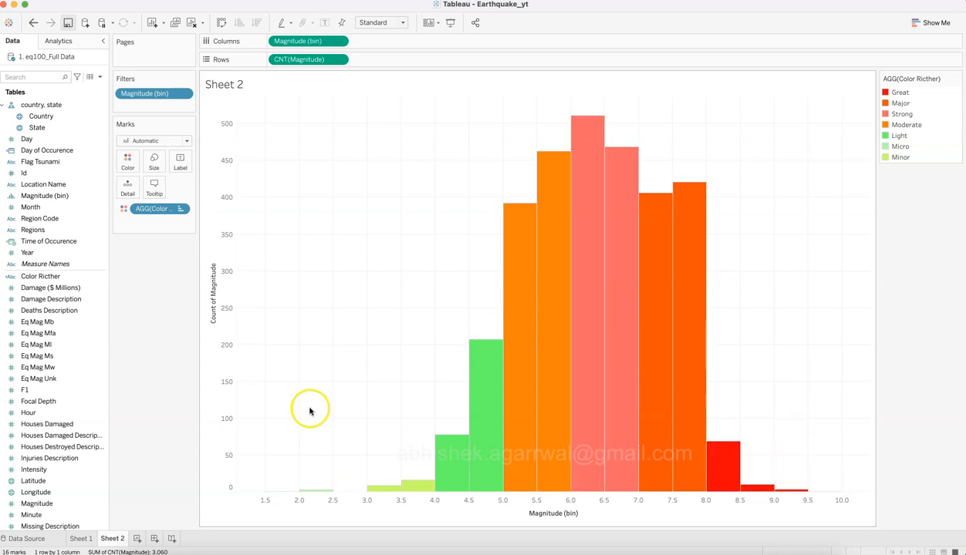
Add Magnitude to the histogram's tooltip and aggregate it as an average
drag(80, 502, 155, 186)
click(180, 221)
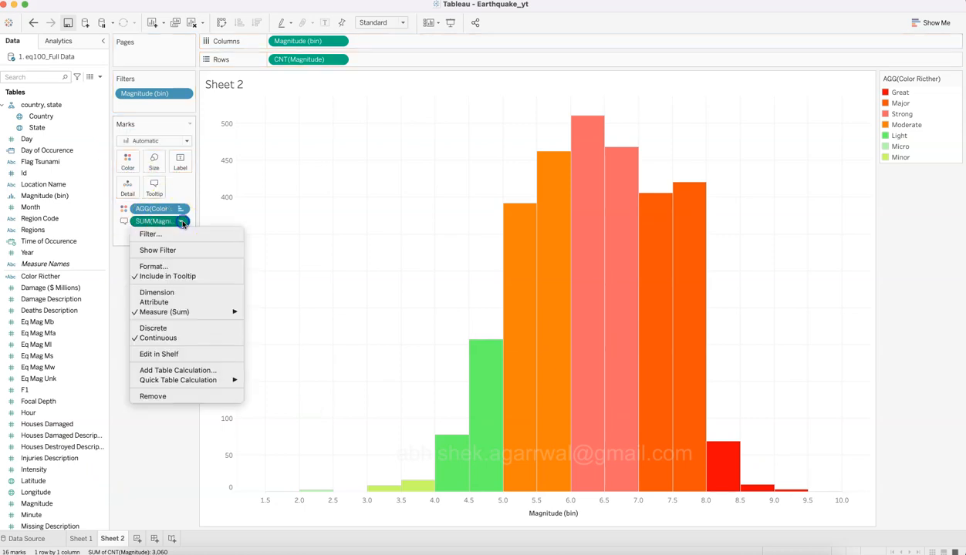
mouse_move(202, 312)
click(267, 324)
Remove the Magnitude (bin) and Color Ricther lines from the histogram's tooltip, leaving no blank line above the remaining text
click(157, 188)
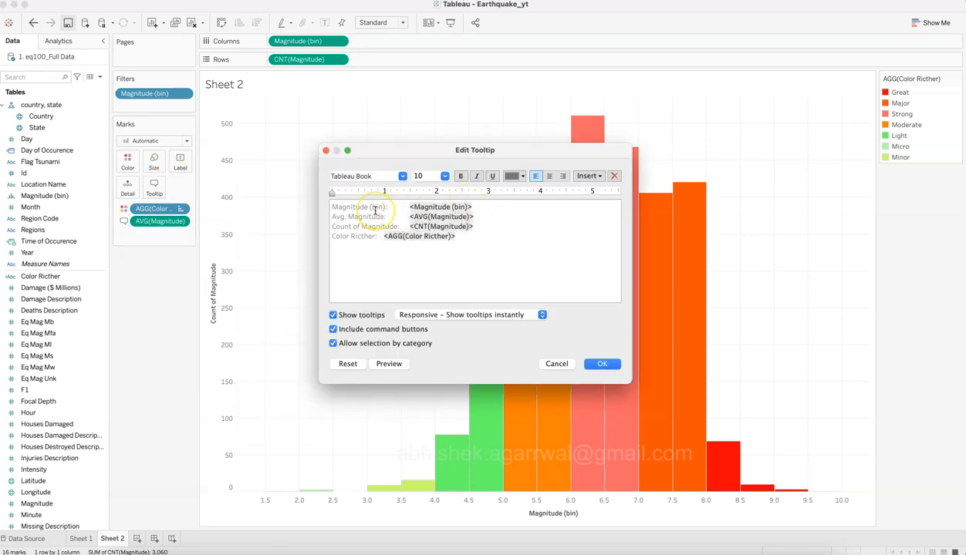
key(BackSpace)
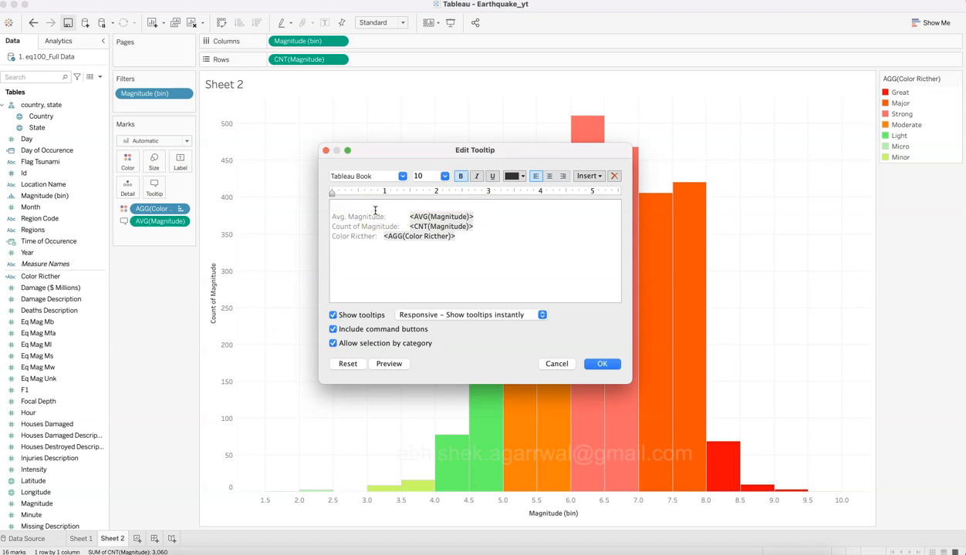
key(super+shift+Left)
key(BackSpace)
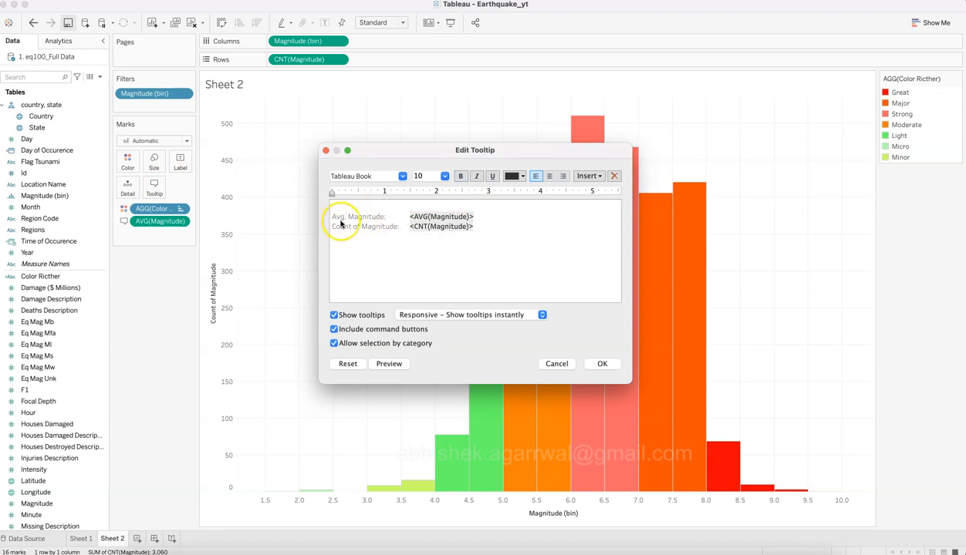
click(336, 216)
key(BackSpace)
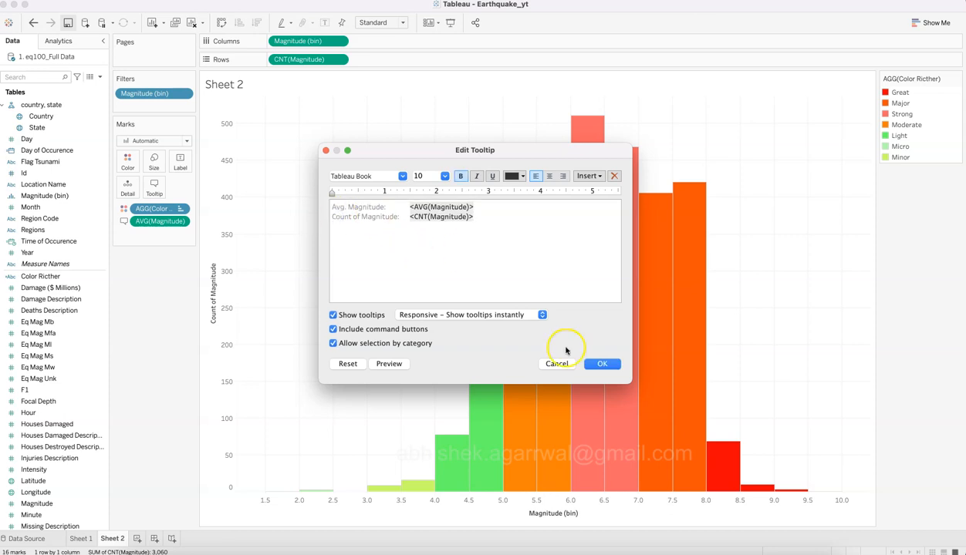
Relabel the tooltip's average magnitude line as "Magnitude:" and its count line as "# of Occurence:", and check it on a bar
click(394, 217)
key(BackSpace)
key(BackSpace)
key(BackSpace)
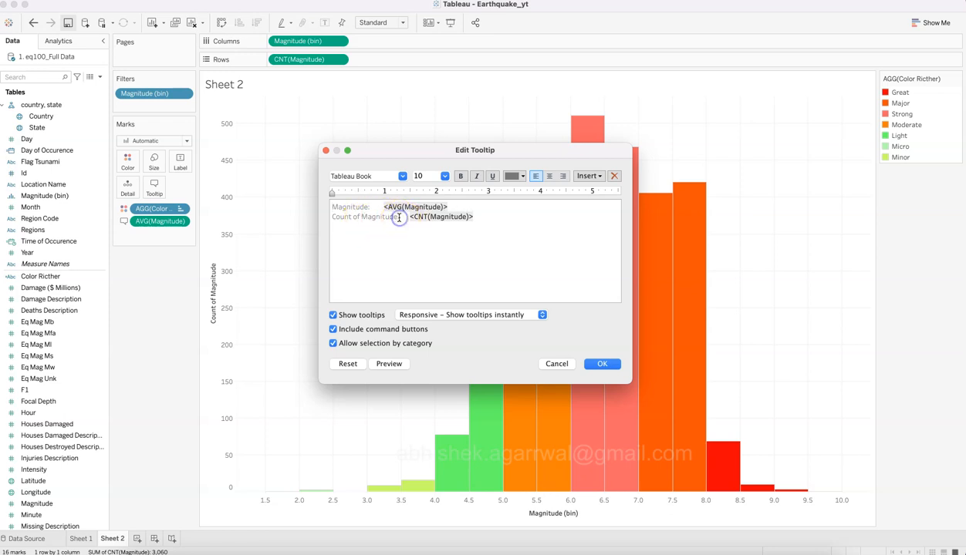
drag(331, 216, 399, 217)
text(#)
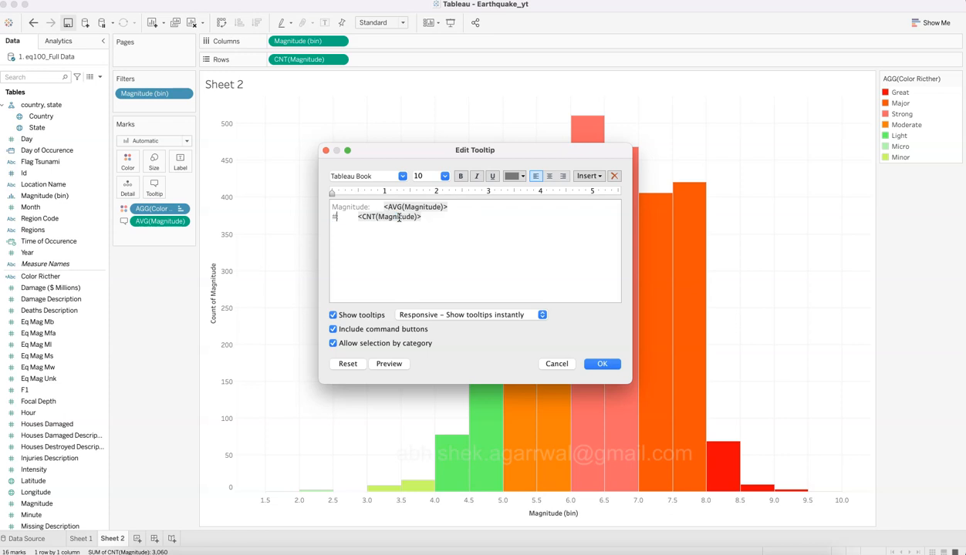
text( of Occure:)
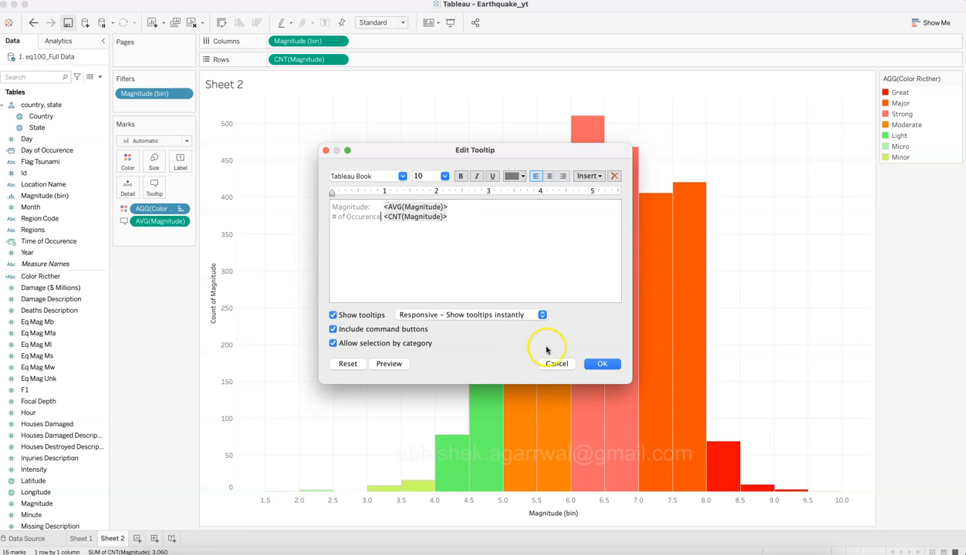
click(600, 364)
mouse_move(647, 233)
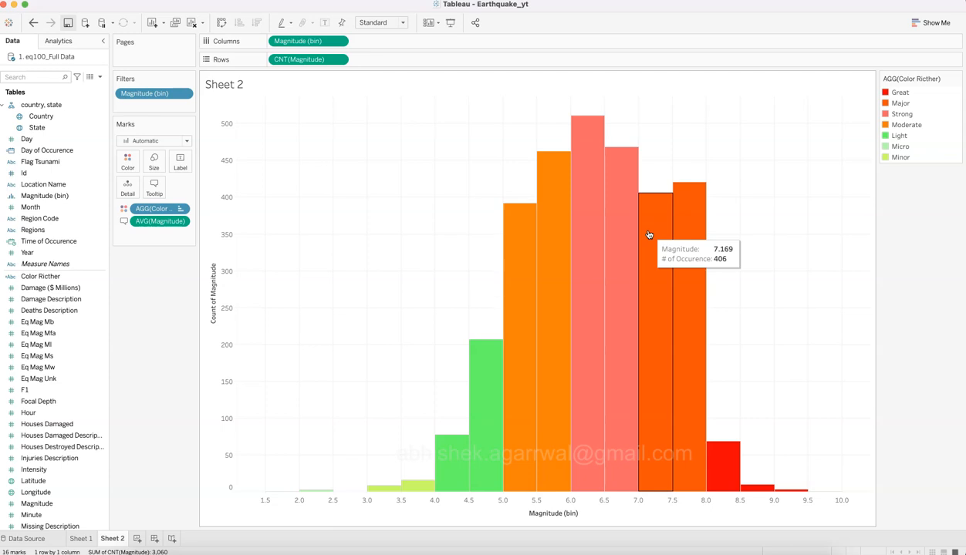
Format the tooltip's AVG(Magnitude) pane numbers as Number (Custom) with 0 decimal places
click(181, 221)
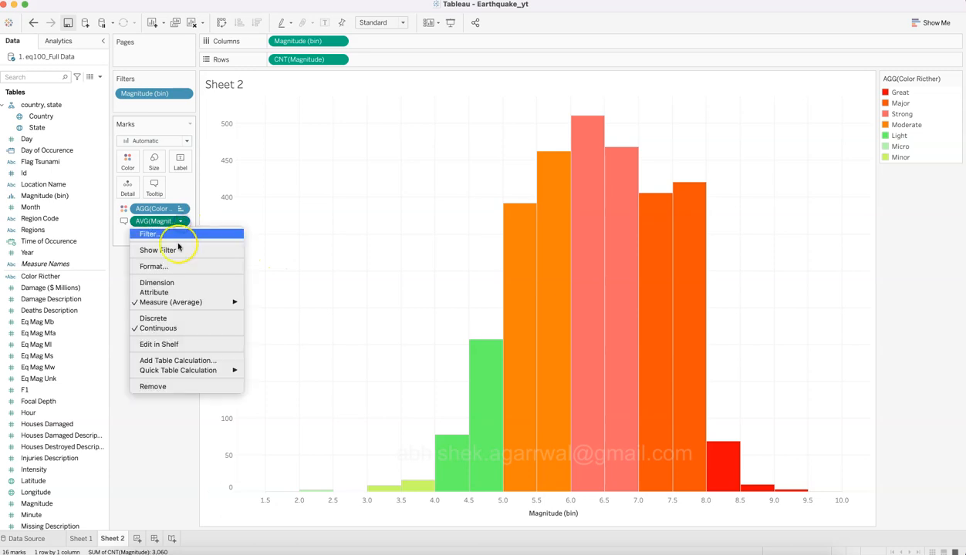
click(177, 266)
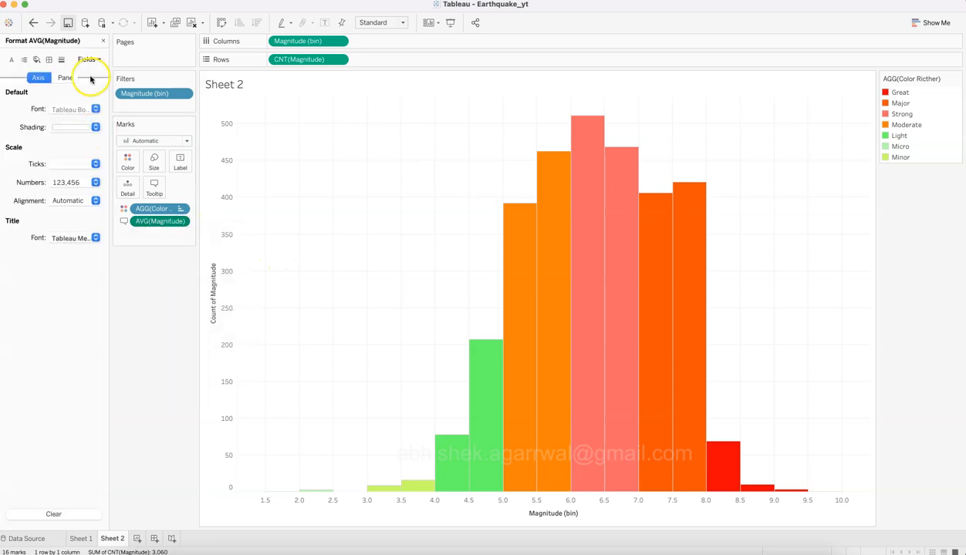
click(67, 77)
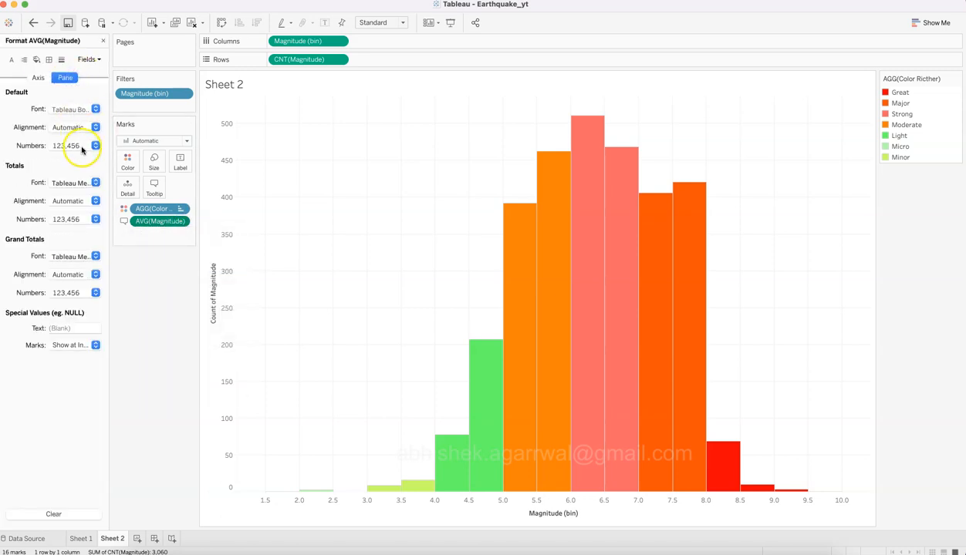
click(69, 146)
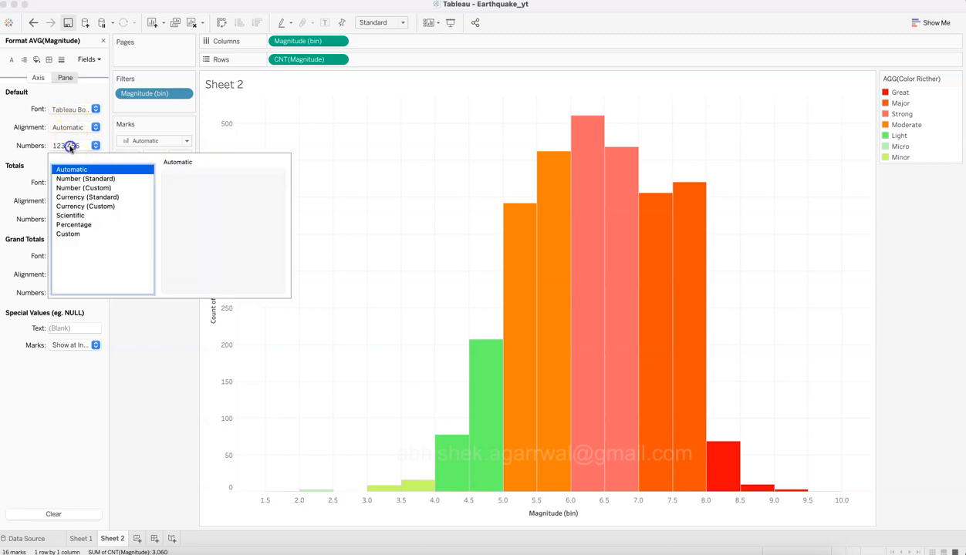
click(84, 188)
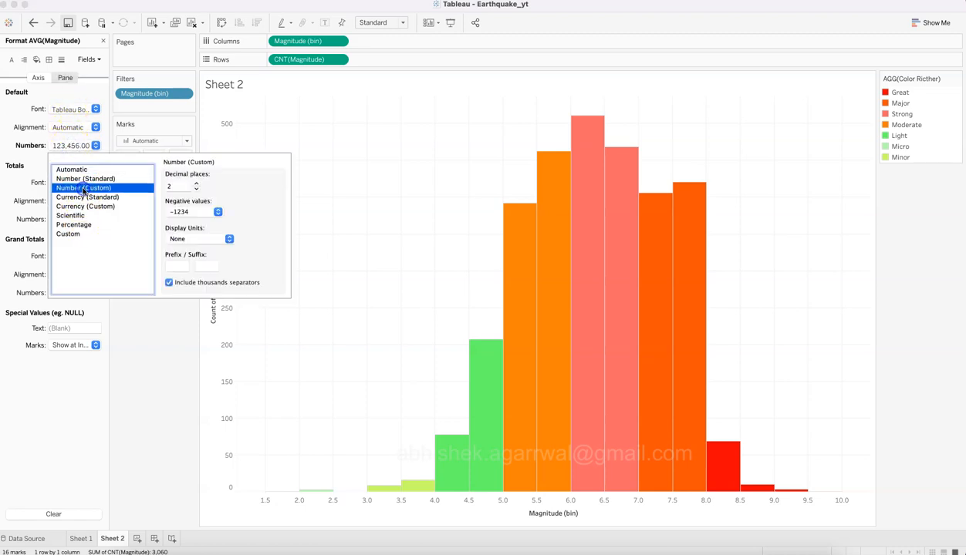
click(196, 189)
click(159, 339)
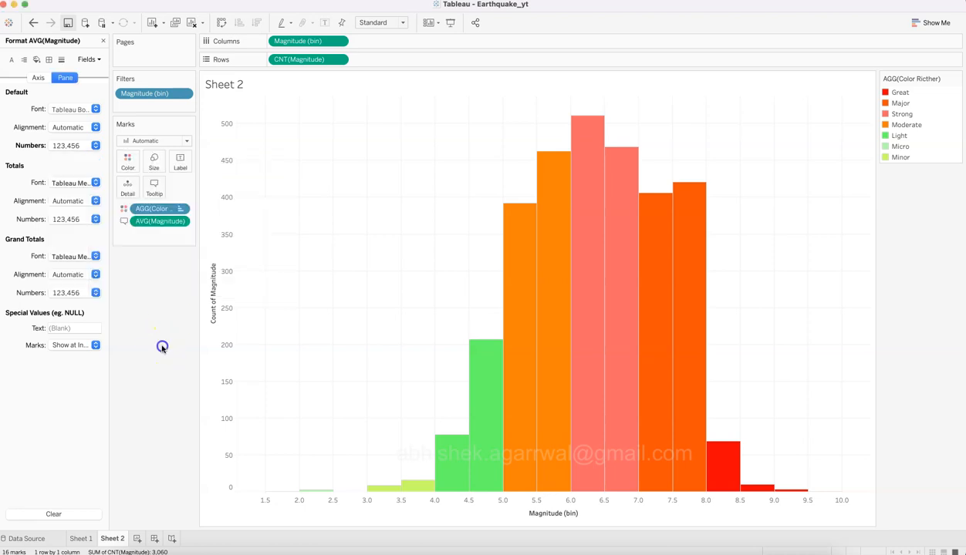
mouse_move(589, 209)
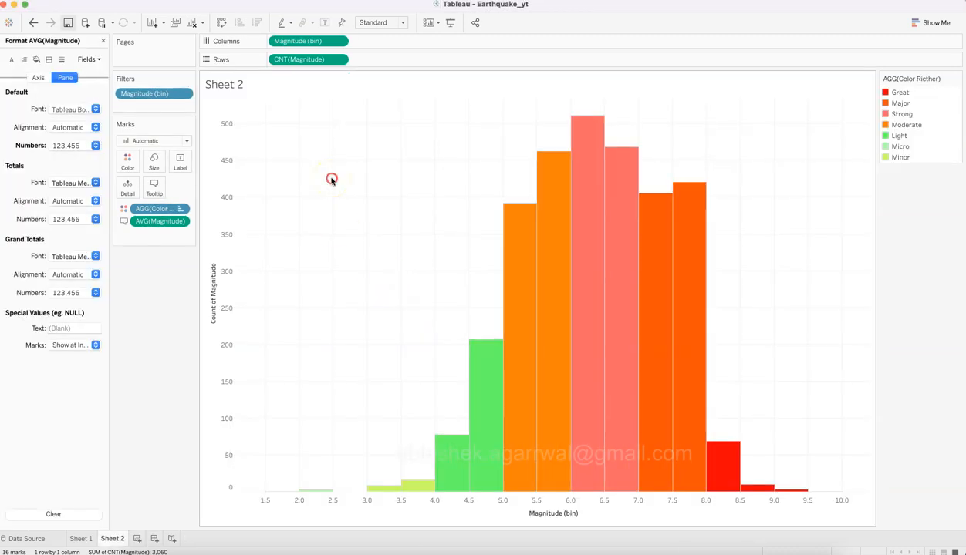
Set the worksheet's background shading to black
right_click(331, 180)
click(356, 230)
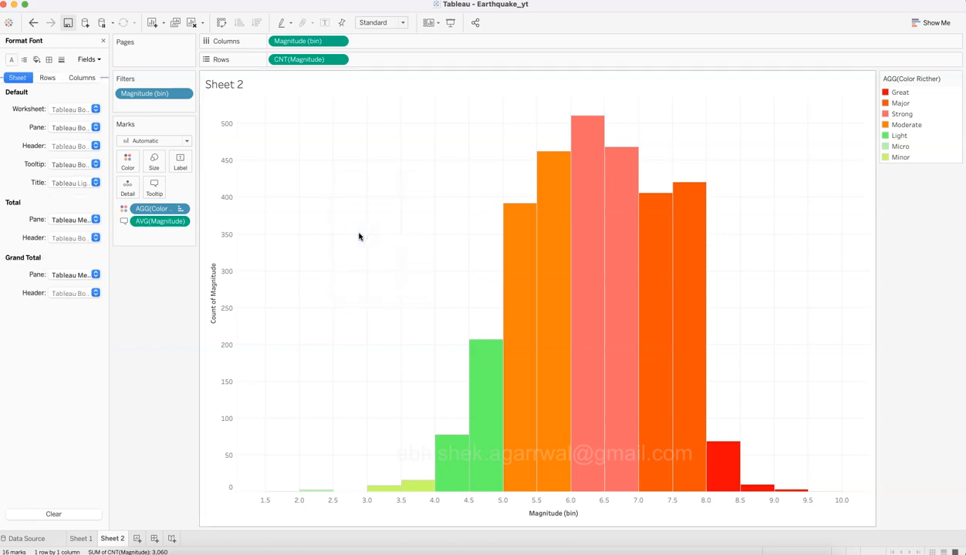
click(37, 60)
click(64, 108)
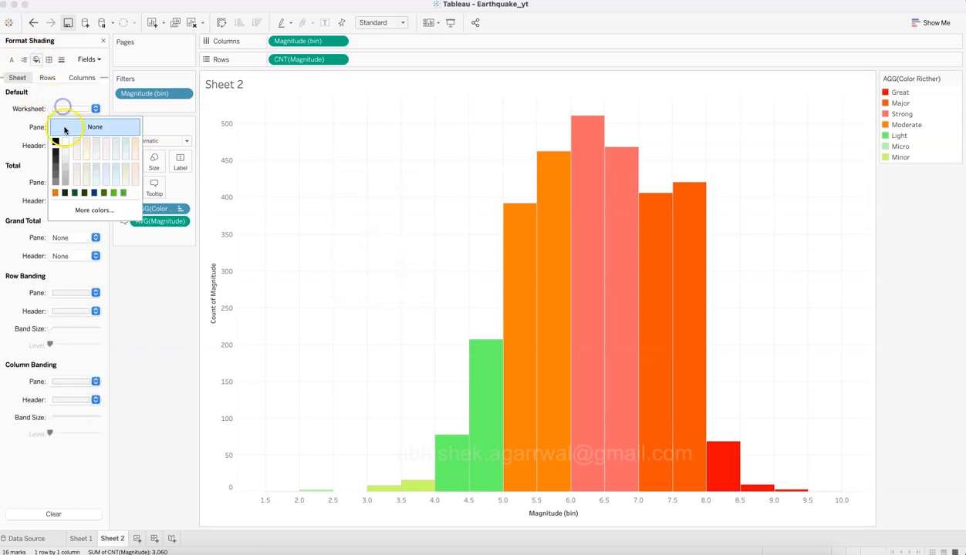
click(56, 142)
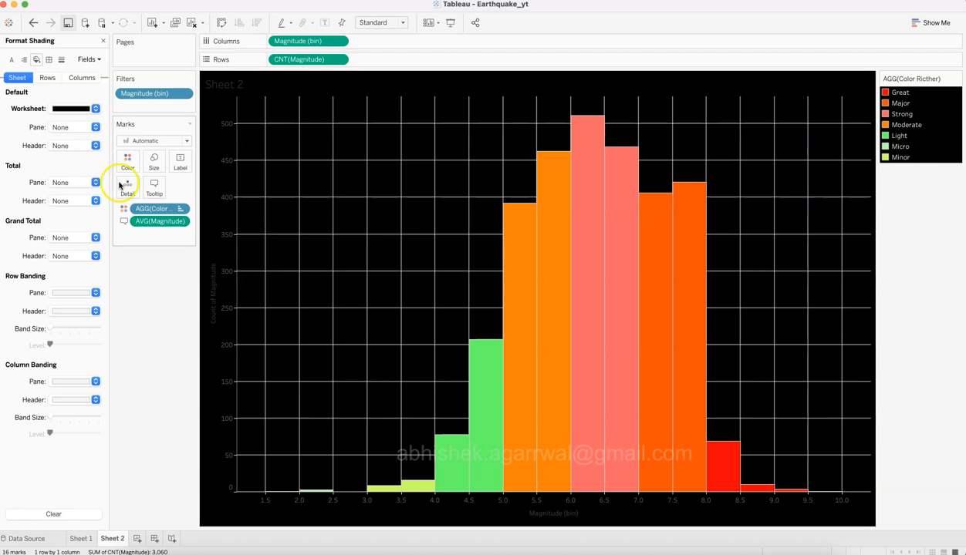
Set the grid lines of both the columns and the rows to None
click(49, 60)
click(48, 78)
click(81, 79)
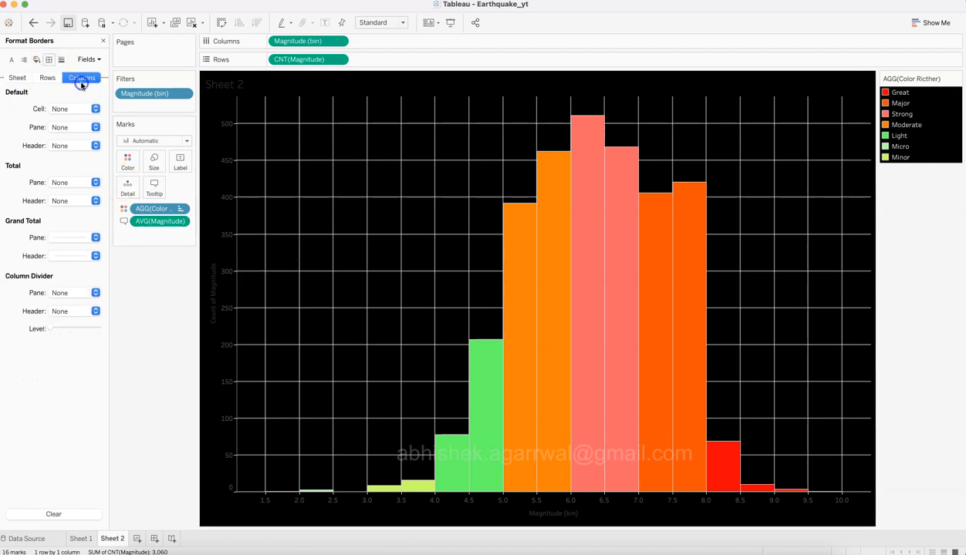
click(62, 60)
click(71, 109)
click(70, 125)
click(47, 78)
click(65, 108)
click(69, 126)
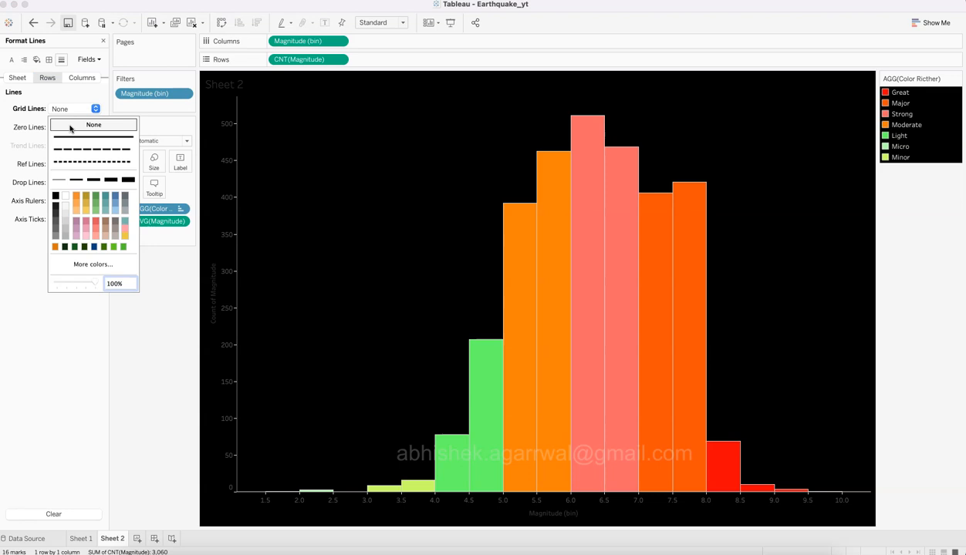
click(27, 110)
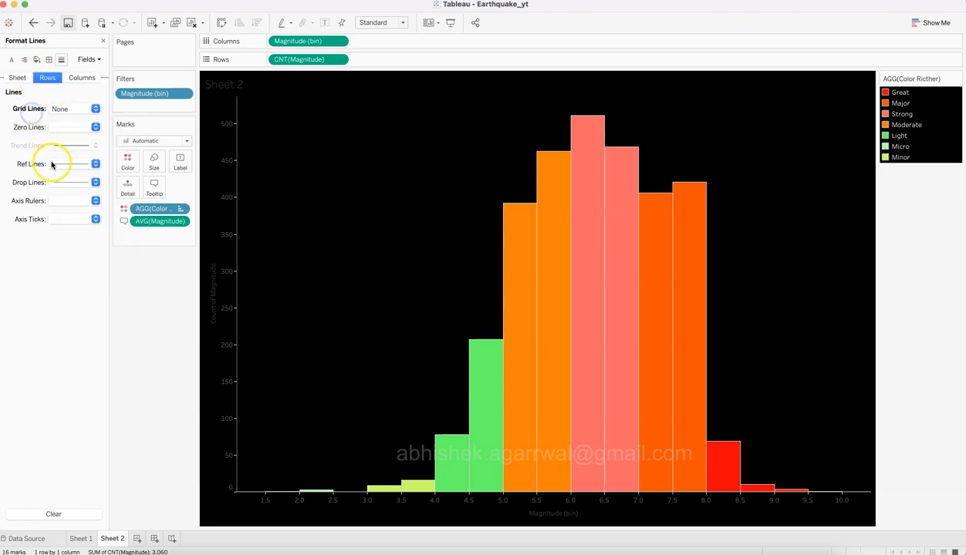
Set the axis rulers of the rows and columns and the column axis ticks to None
click(66, 199)
click(77, 217)
click(82, 77)
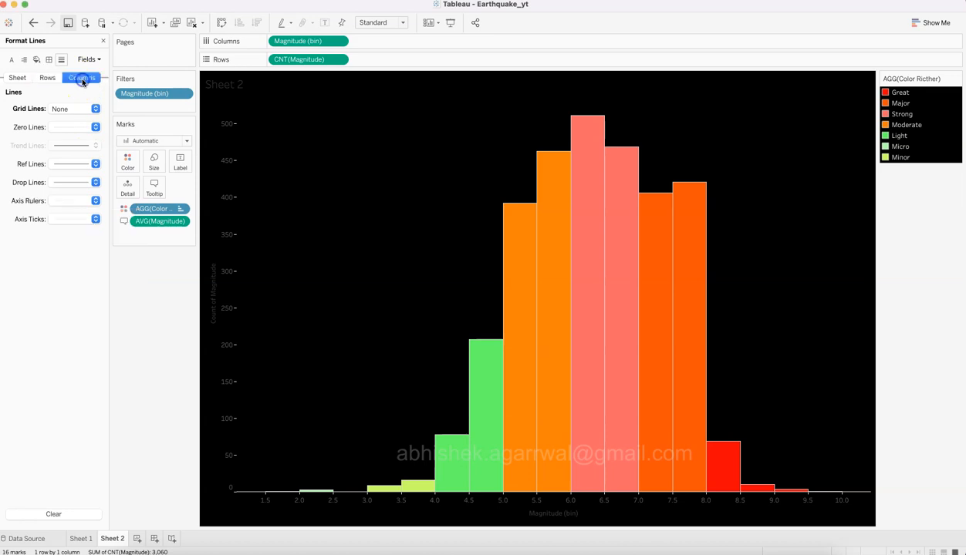
click(76, 200)
click(39, 198)
click(66, 219)
click(75, 234)
Set the row axis ticks and the row zero lines to None
click(48, 78)
click(75, 220)
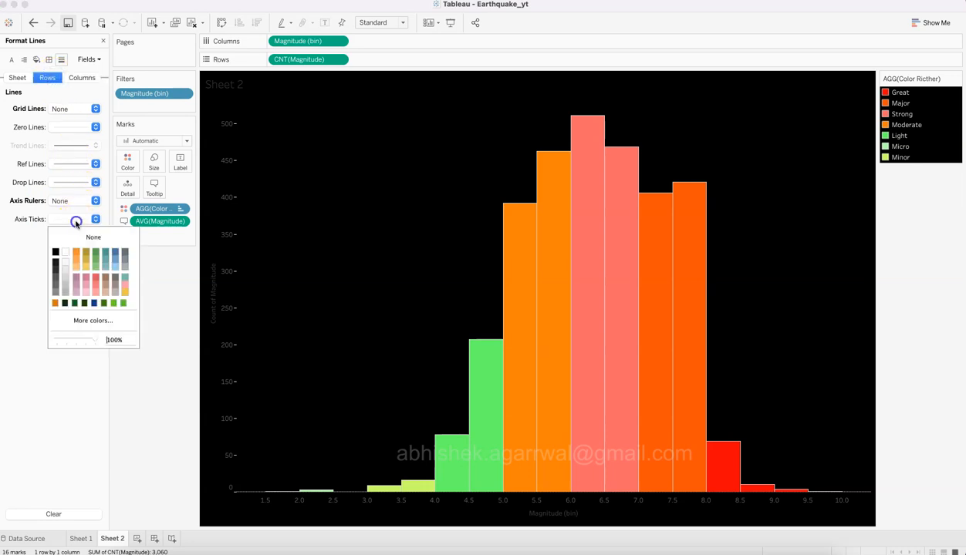
click(78, 238)
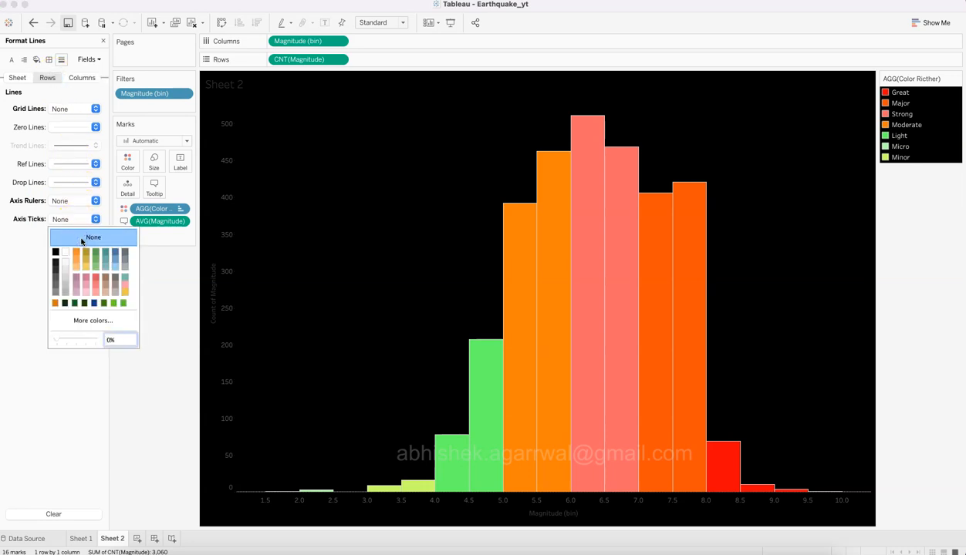
click(253, 494)
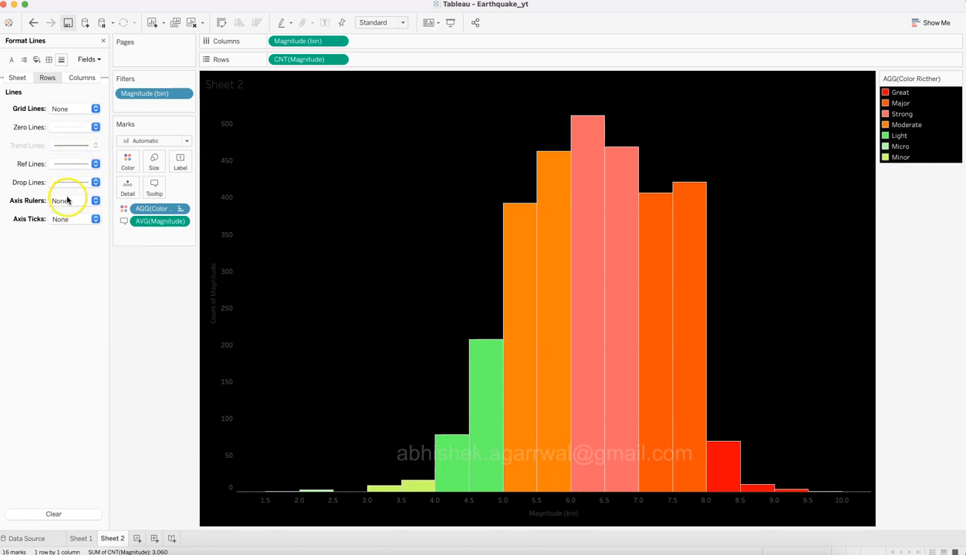
click(65, 128)
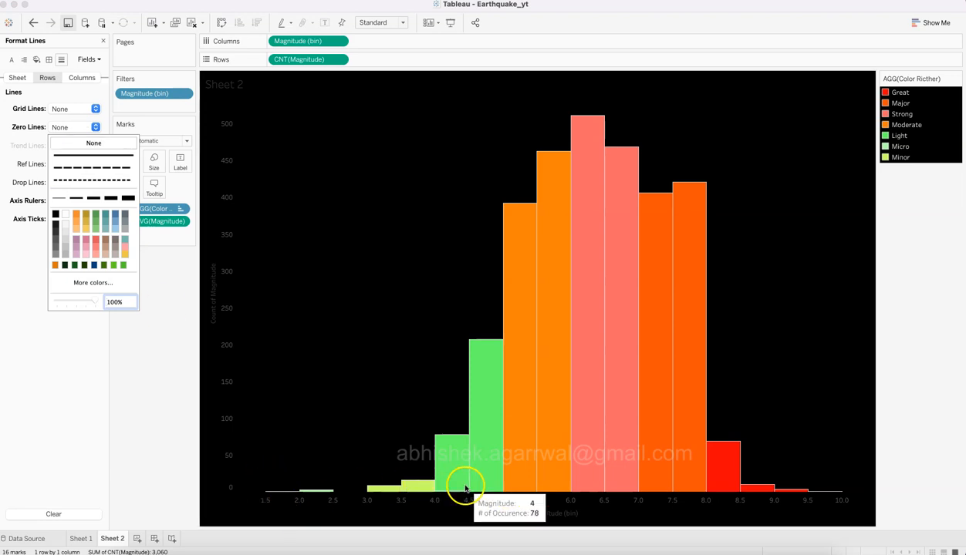
click(130, 377)
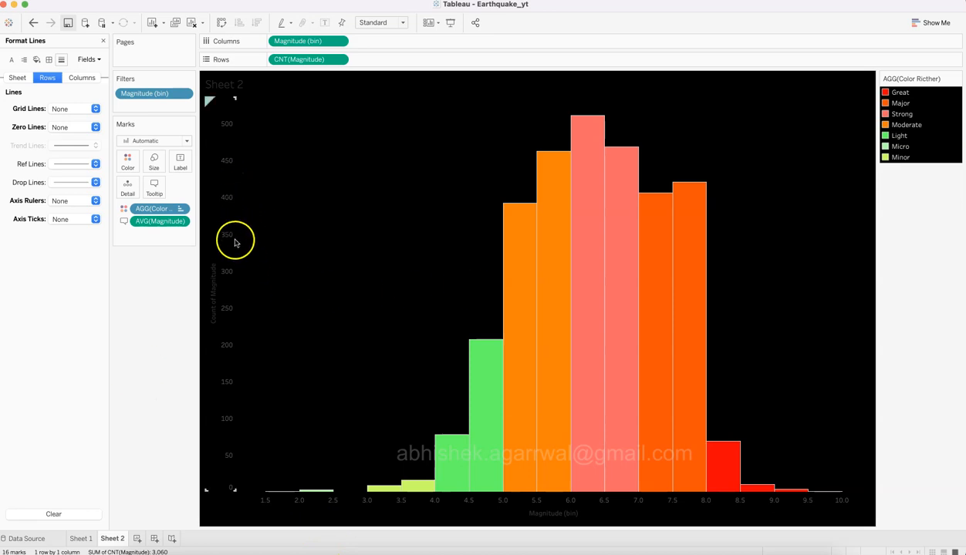
Format the Count of Magnitude axis font as bold and light gray
right_click(235, 240)
click(259, 289)
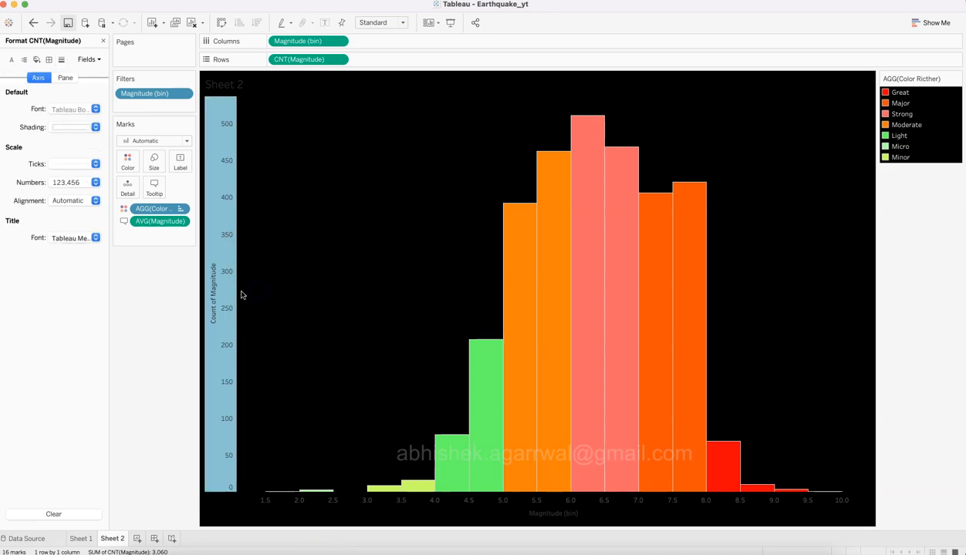
click(219, 285)
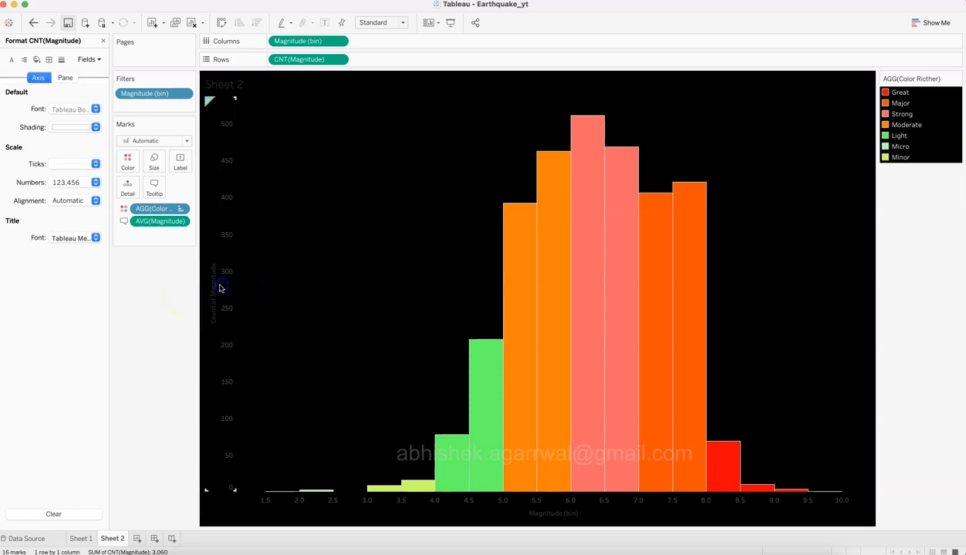
click(78, 109)
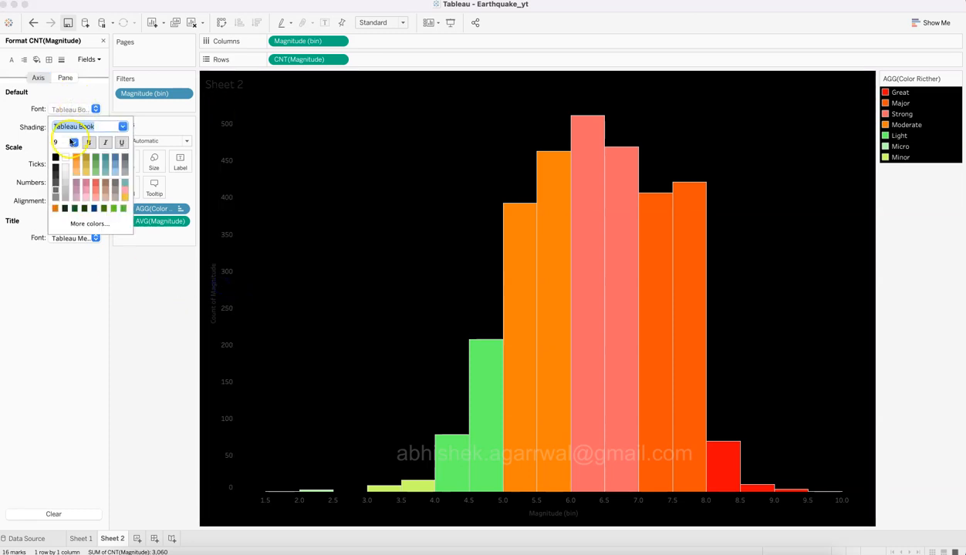
click(56, 200)
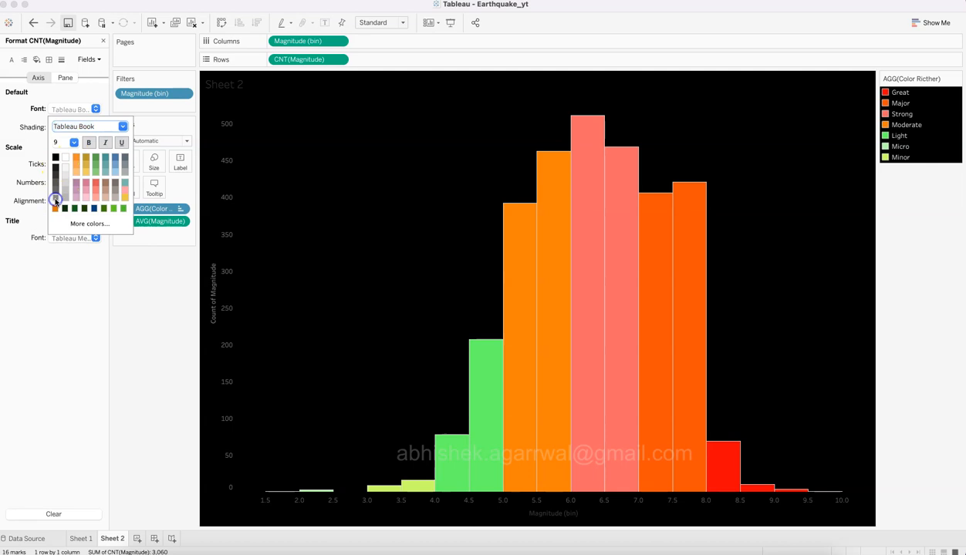
click(67, 194)
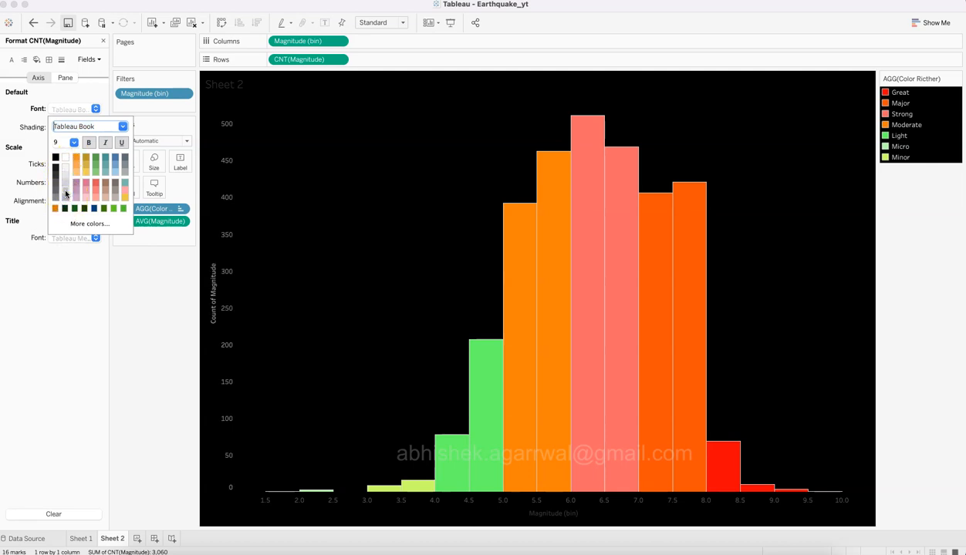
click(78, 152)
click(86, 145)
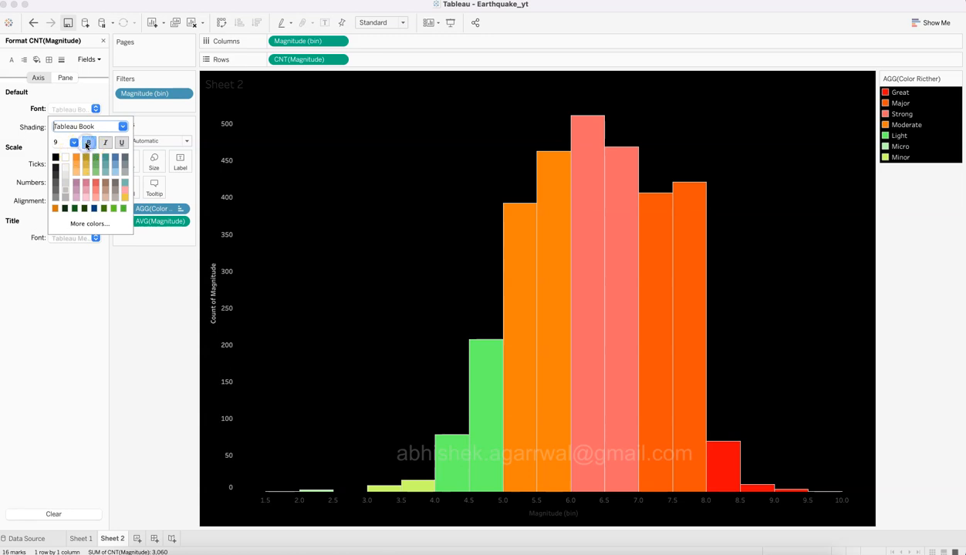
click(57, 200)
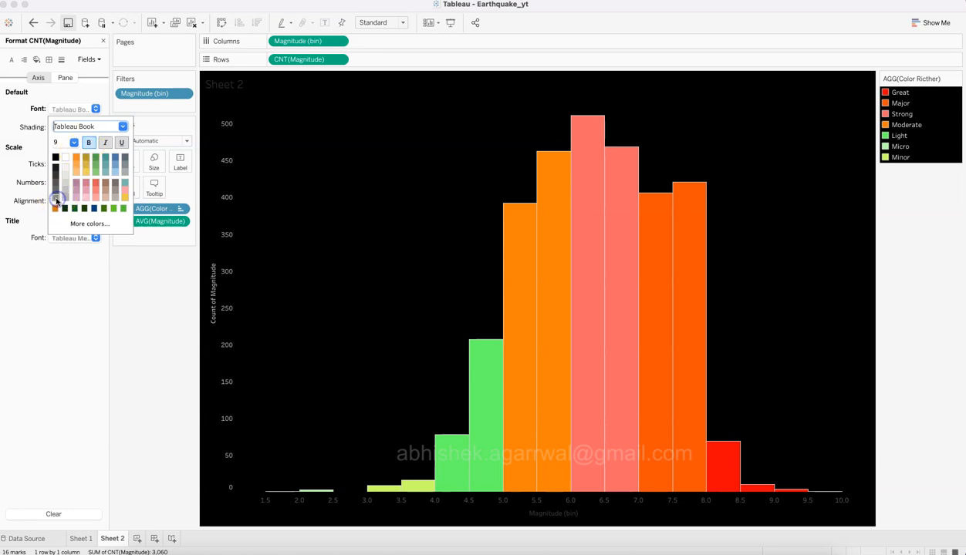
click(65, 198)
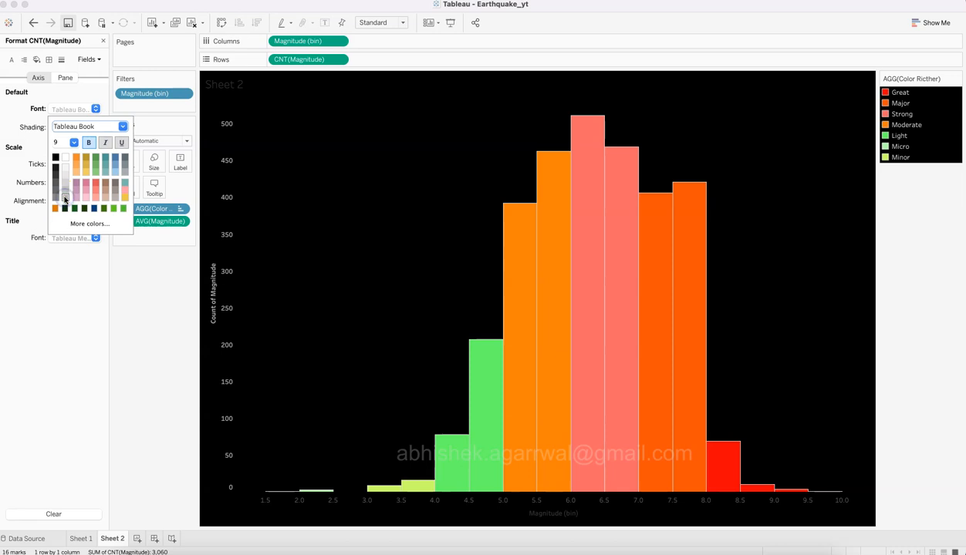
Set the font color of the Magnitude (bin) axis to light gray
click(281, 506)
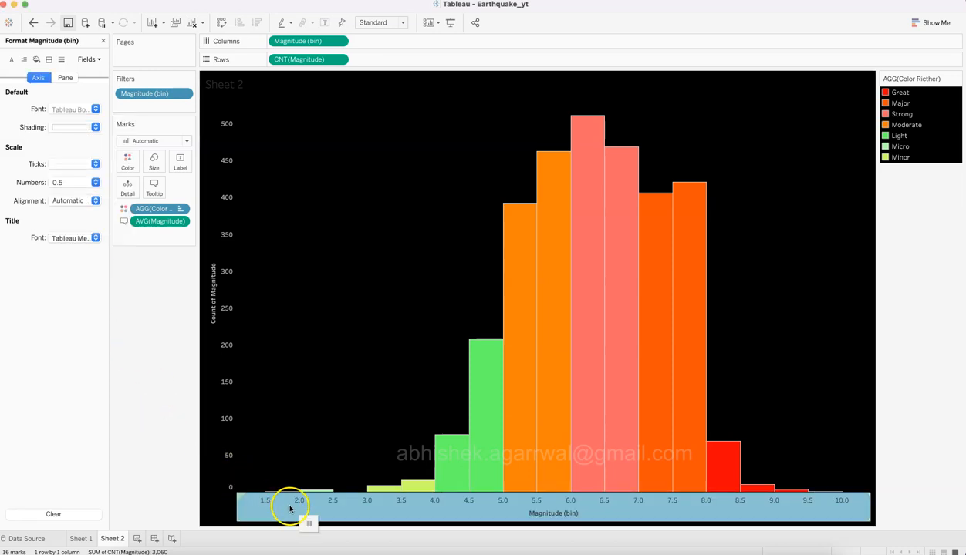
right_click(290, 509)
click(216, 470)
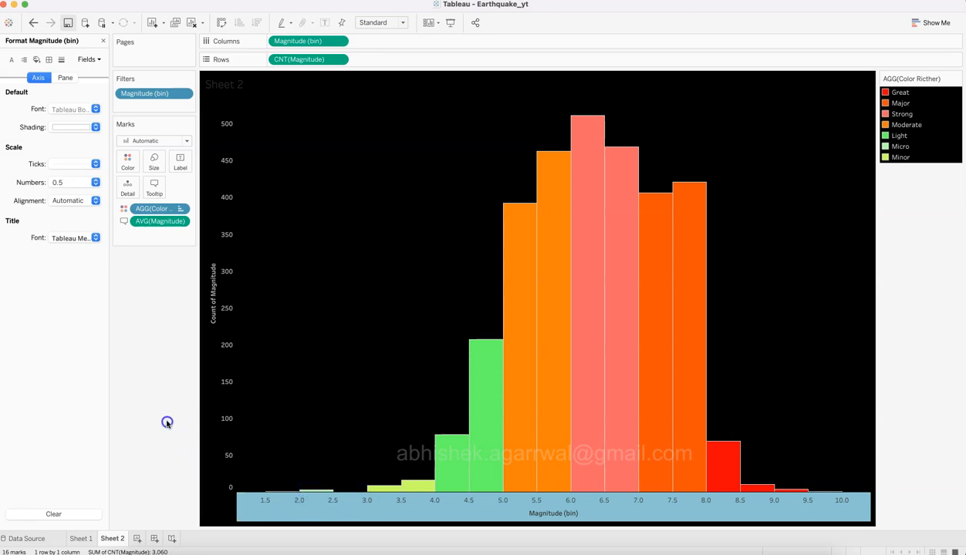
click(82, 109)
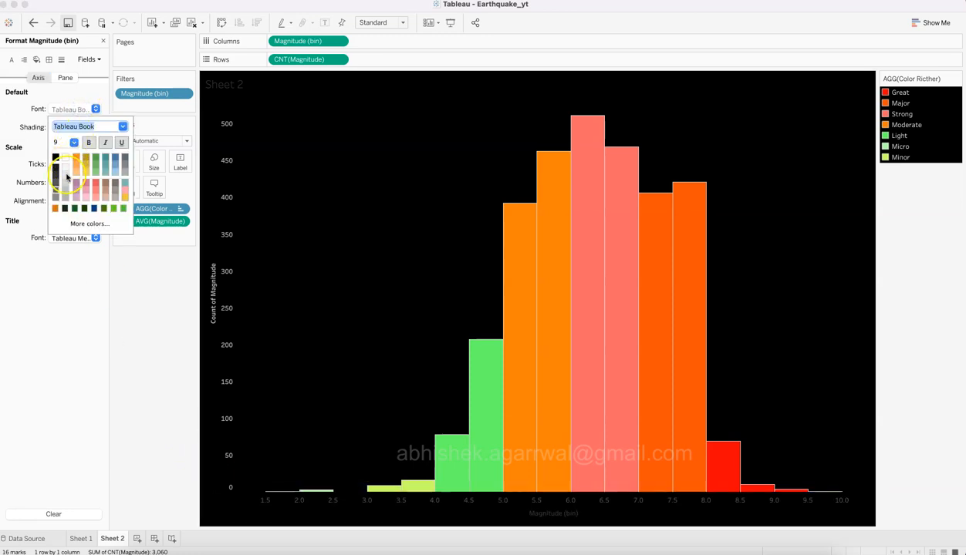
click(66, 199)
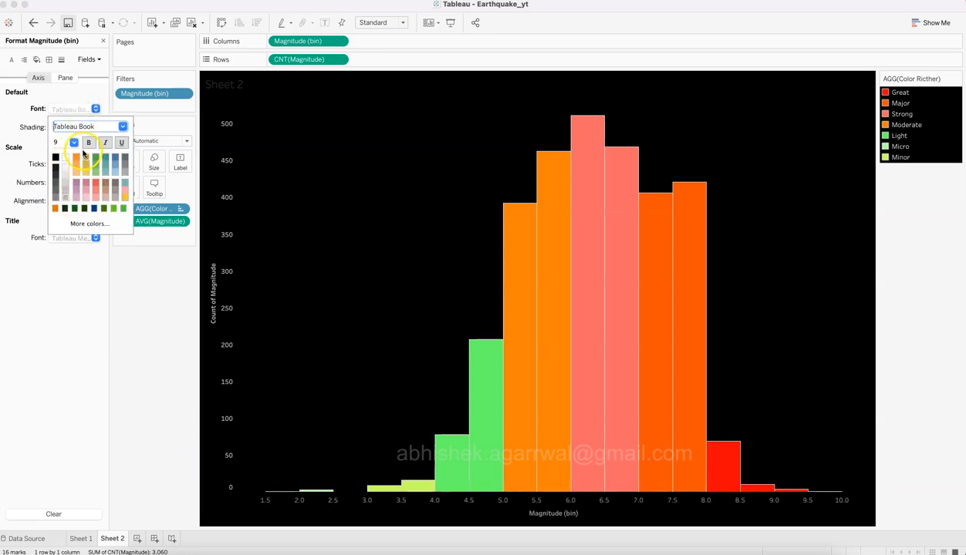
click(126, 428)
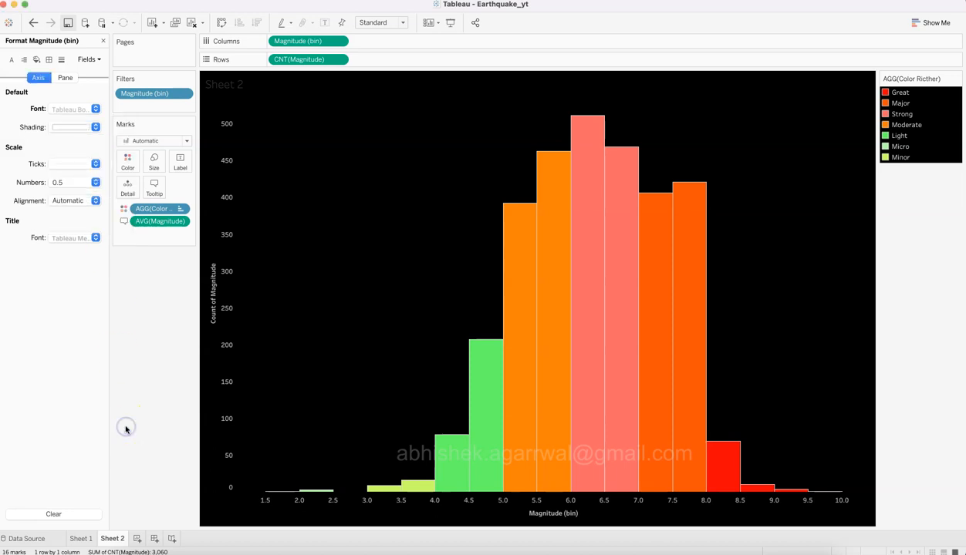
Remove the Count of Magnitude title from the vertical axis
click(210, 299)
right_click(212, 301)
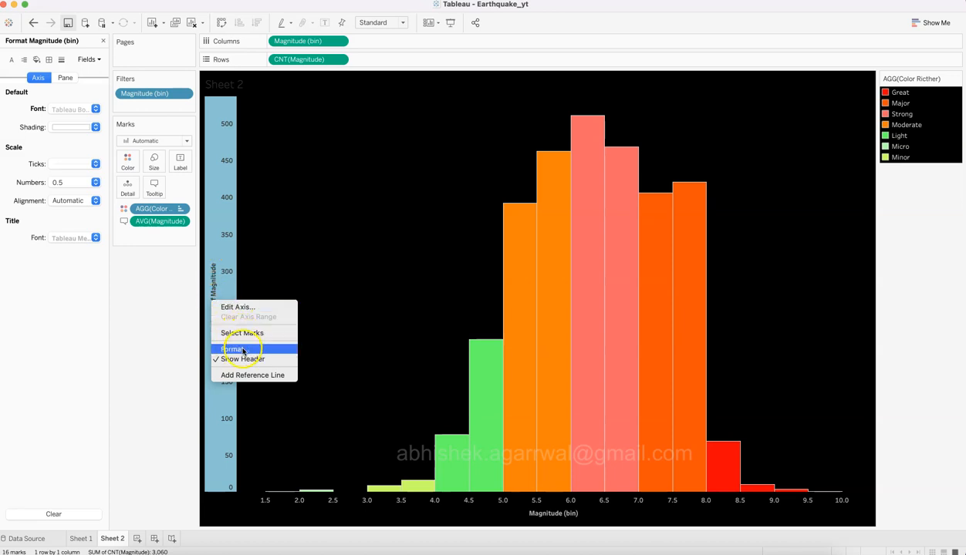
click(247, 307)
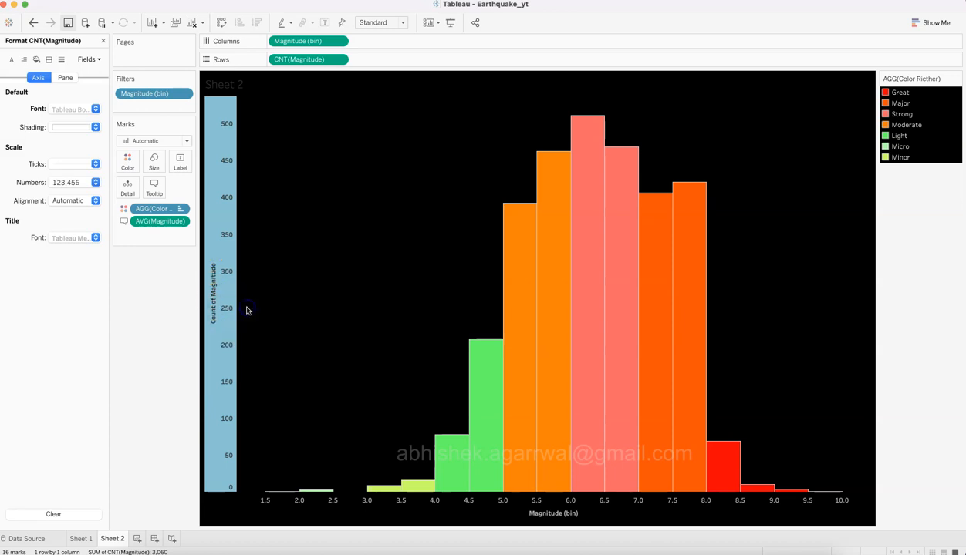
triple_click(468, 371)
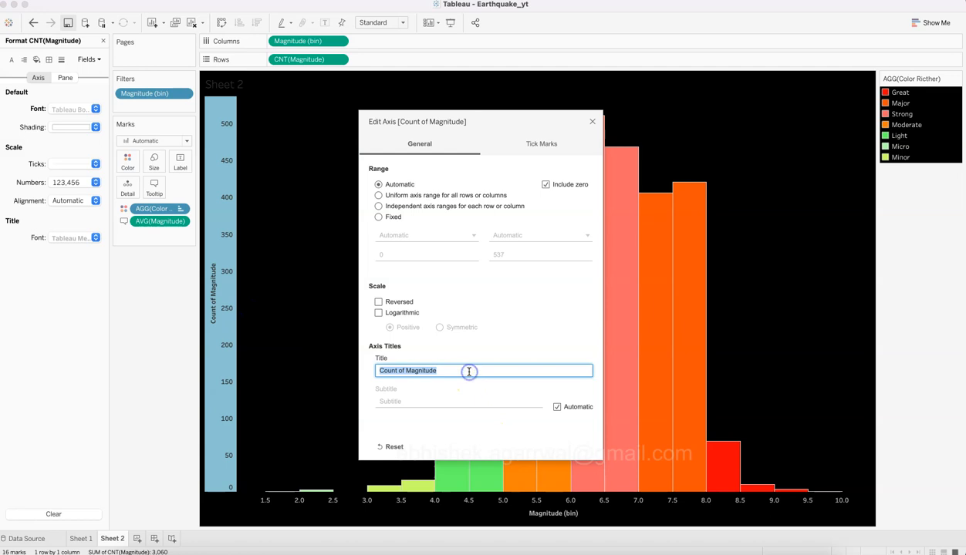
key(BackSpace)
click(591, 121)
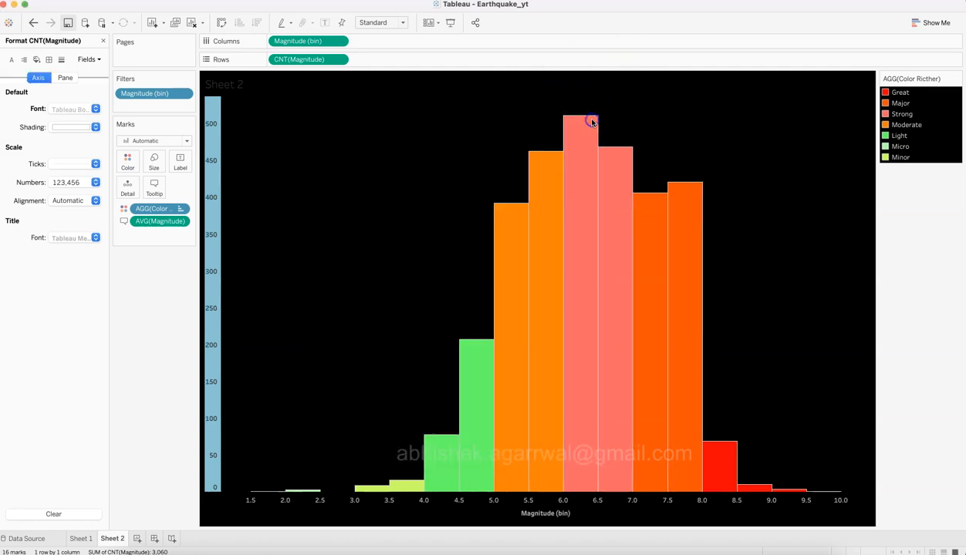
Clear the Magnitude (bin) title from the horizontal axis
right_click(538, 517)
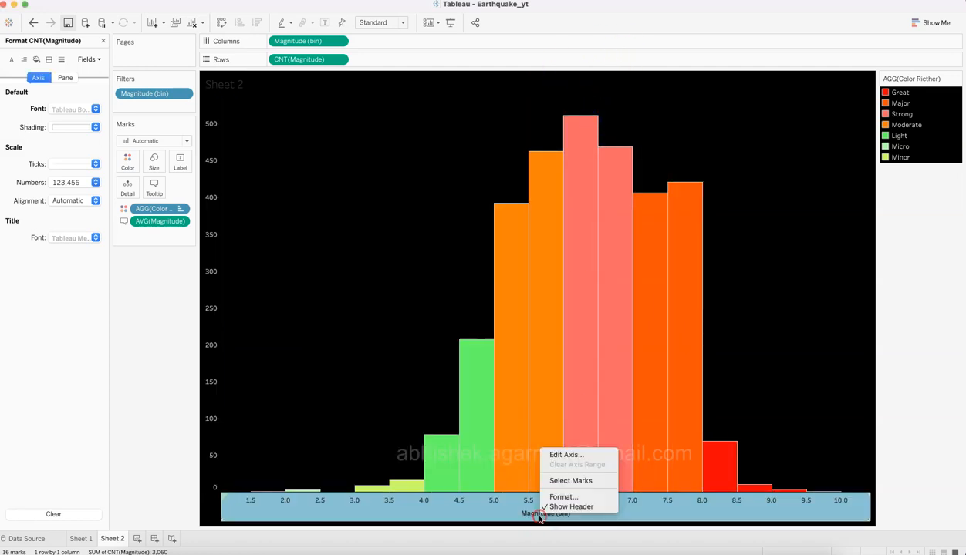
click(565, 455)
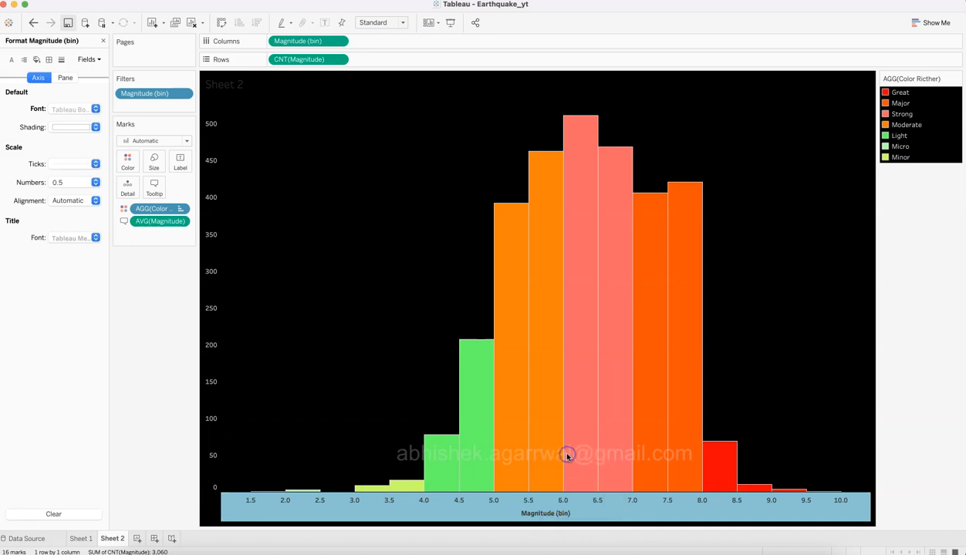
click(447, 365)
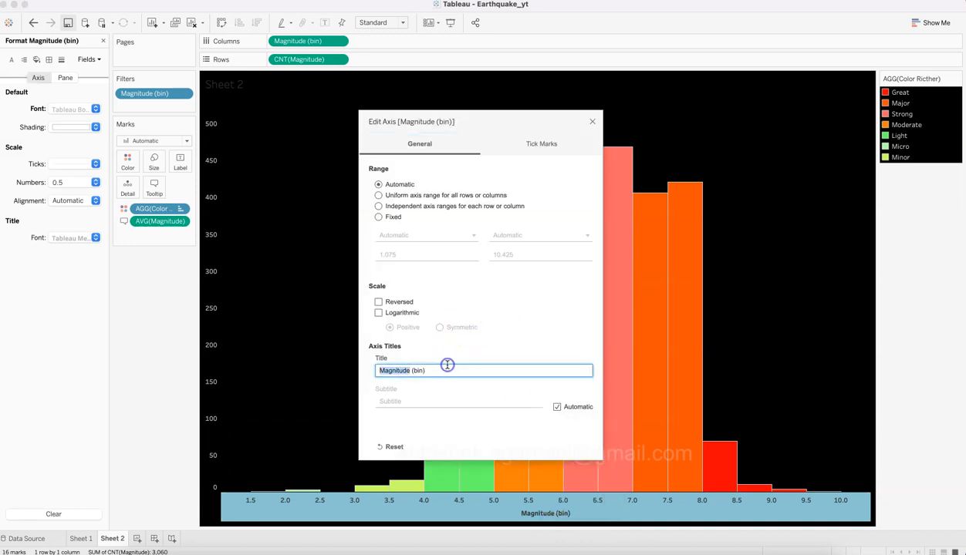
click(592, 122)
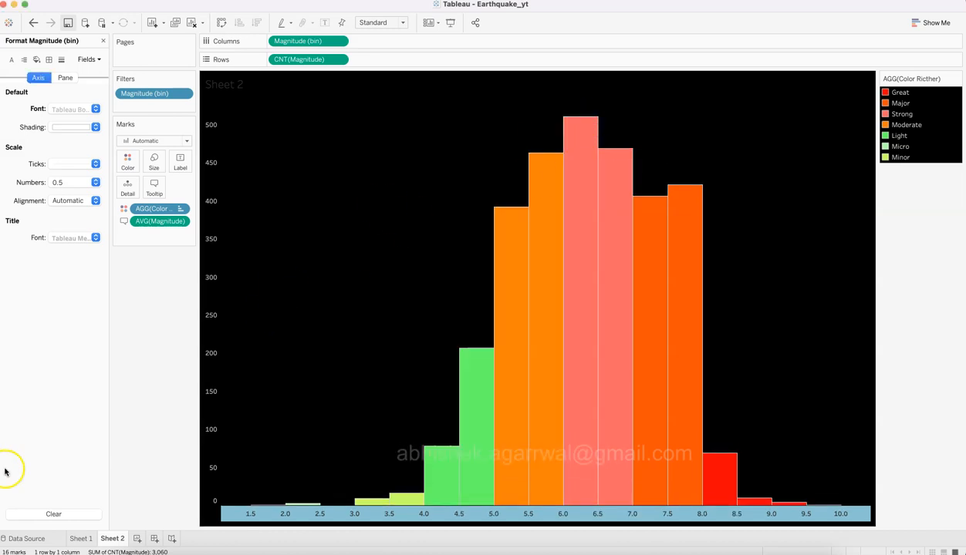
click(155, 424)
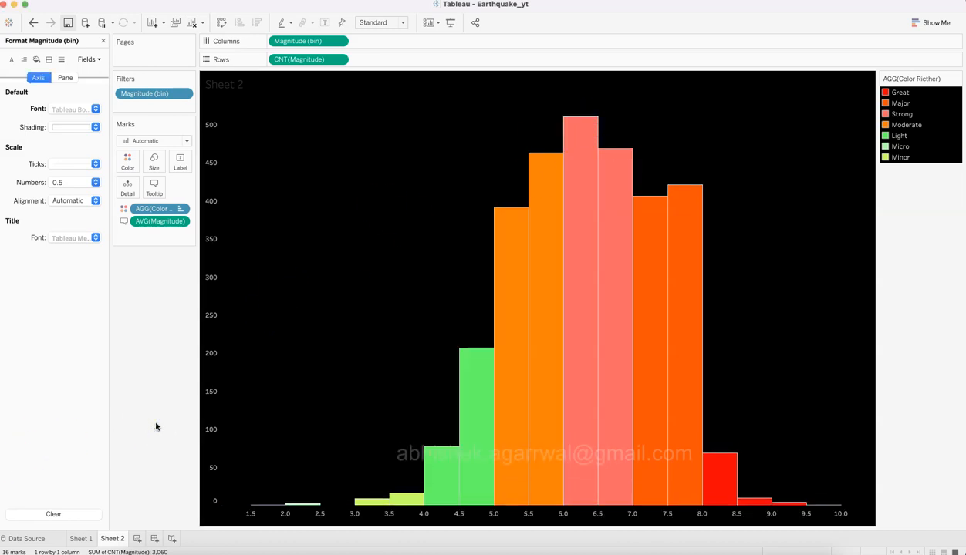
Switch to the Earthquakes of 100 Years workbook and view the Earthquake Map section of Dashboard 2
key(super+Tab)
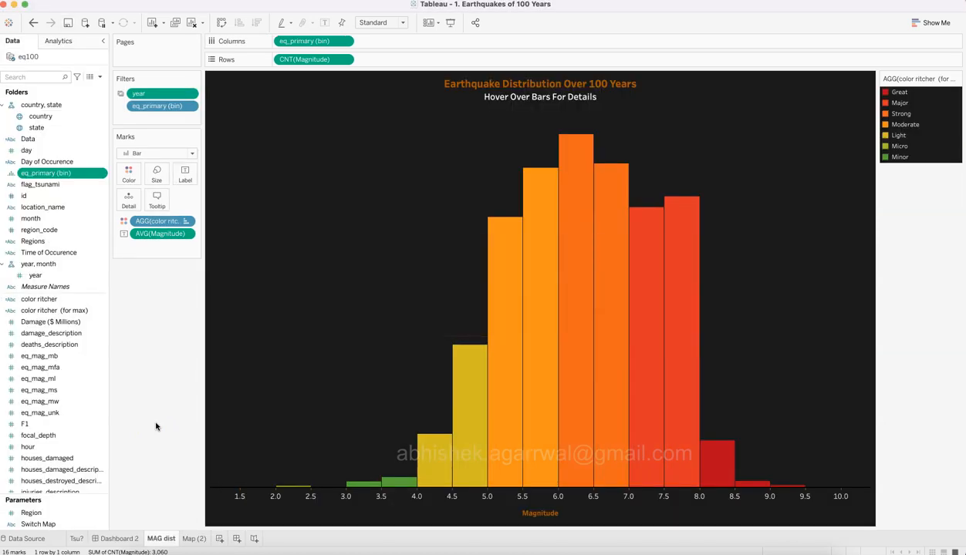
click(127, 537)
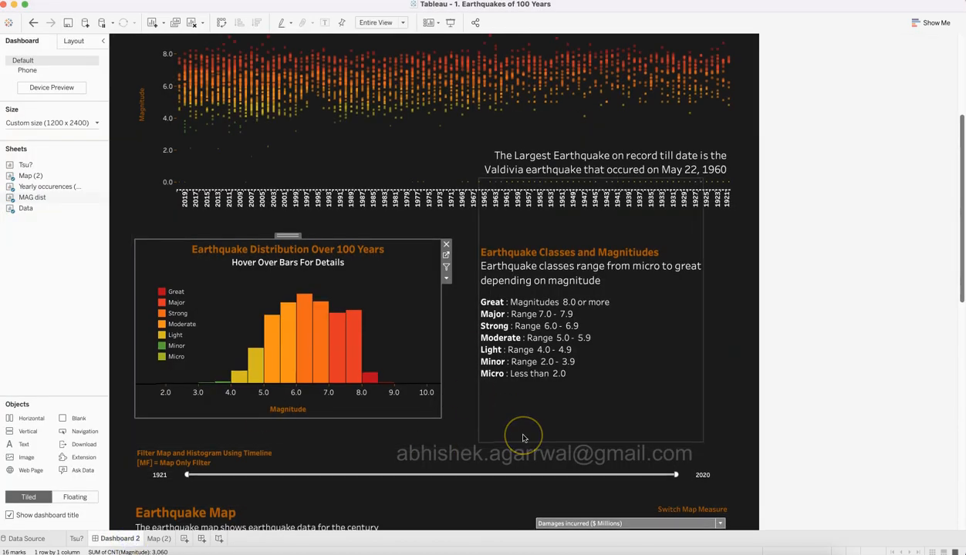
scroll(711, 391, down, 3)
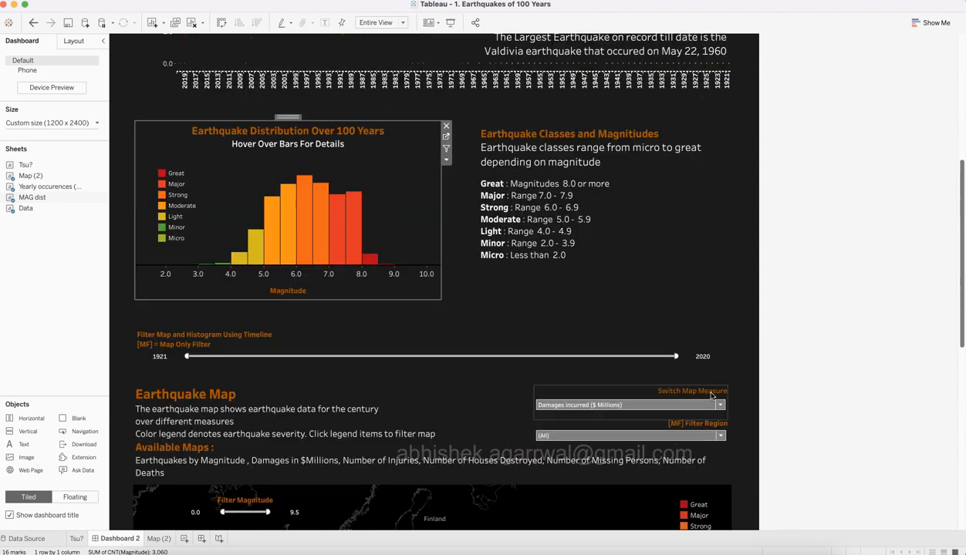
scroll(711, 392, down, 5)
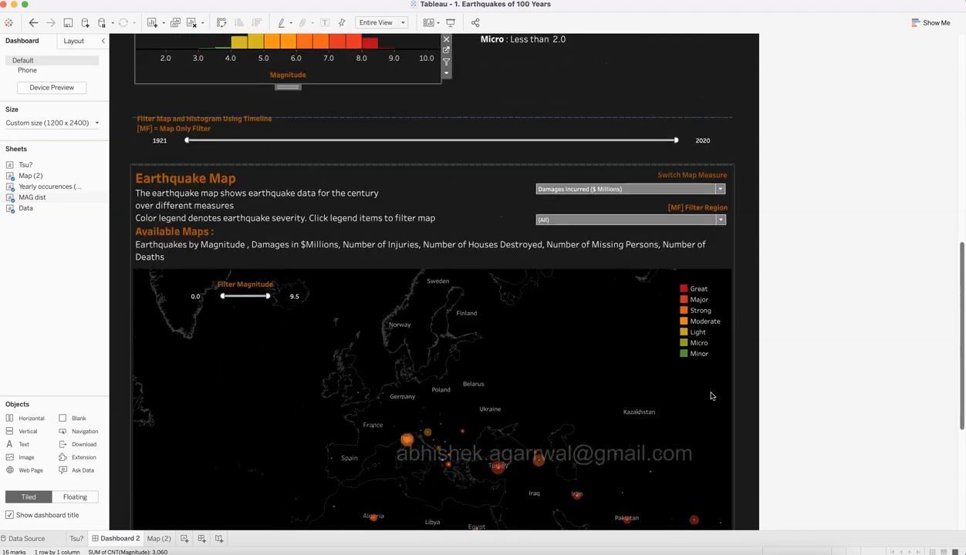
scroll(752, 392, down, 2)
Examine the map's earthquake marks and their tooltips around Turkey and Italy at a closer zoom
mouse_move(504, 389)
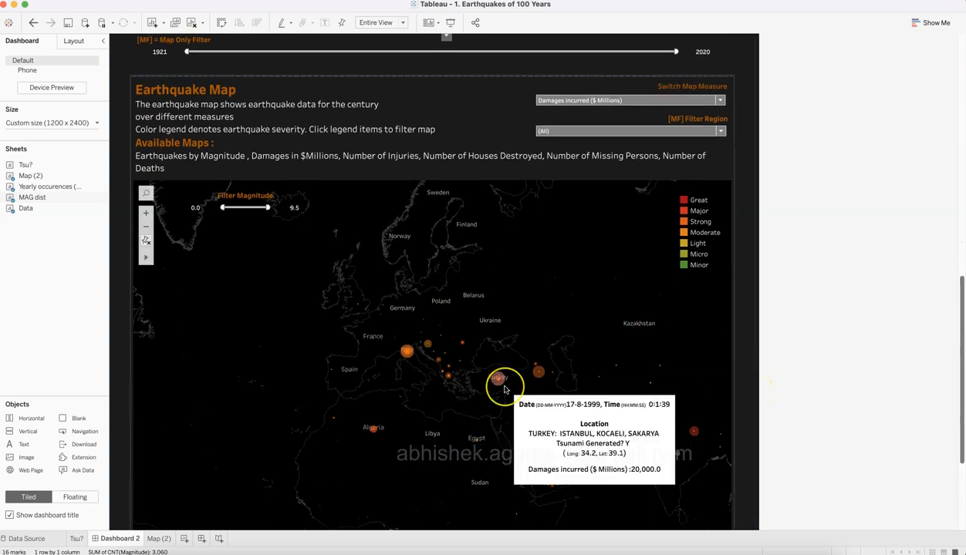
scroll(504, 389, up, 1)
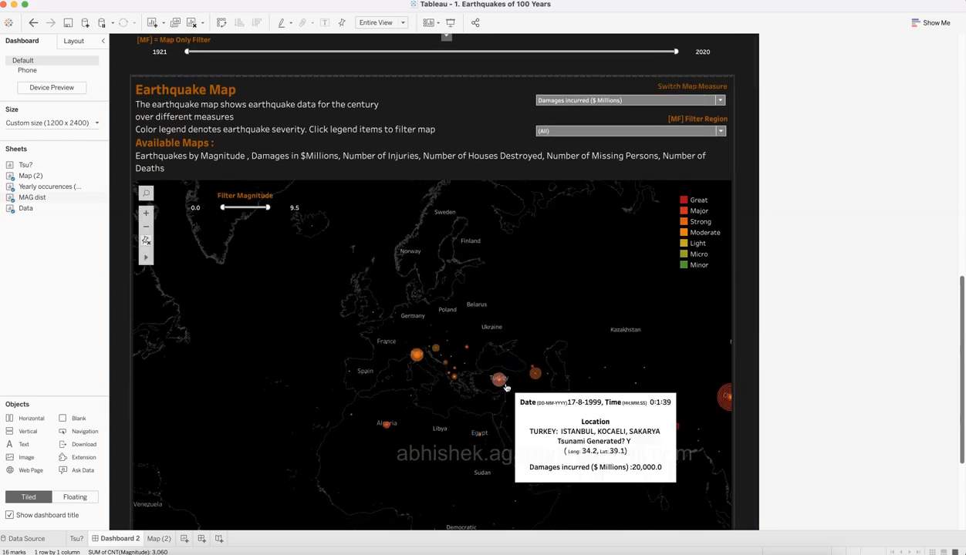
click(147, 215)
drag(453, 367, 377, 384)
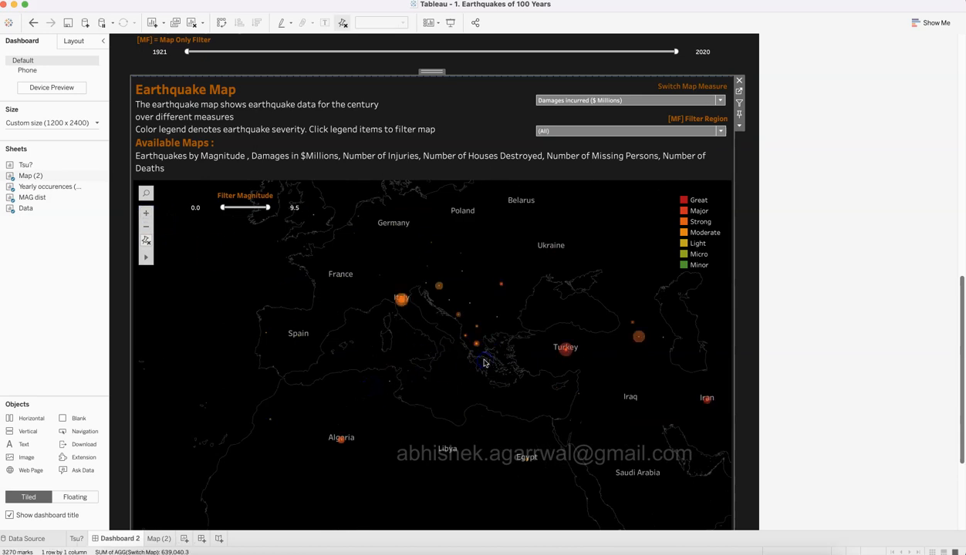
mouse_move(564, 356)
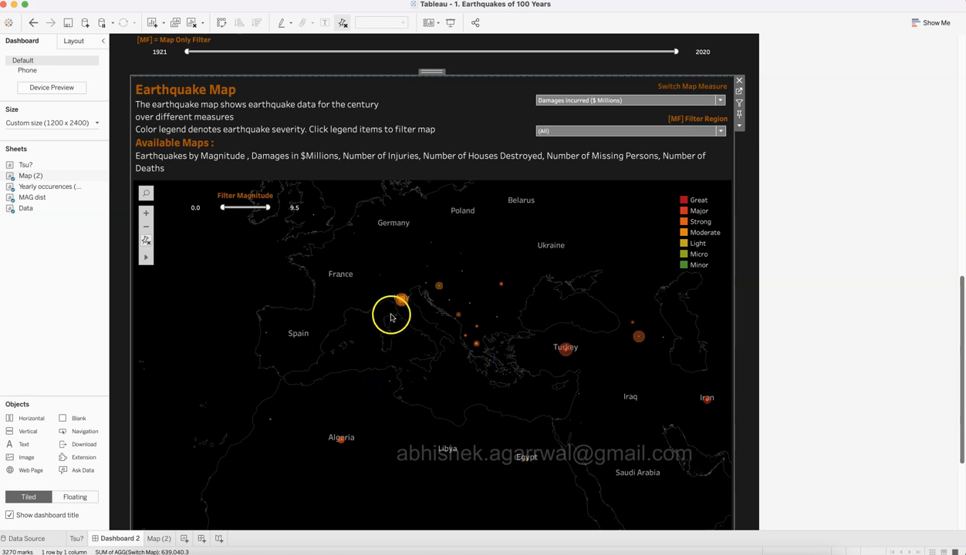
mouse_move(401, 308)
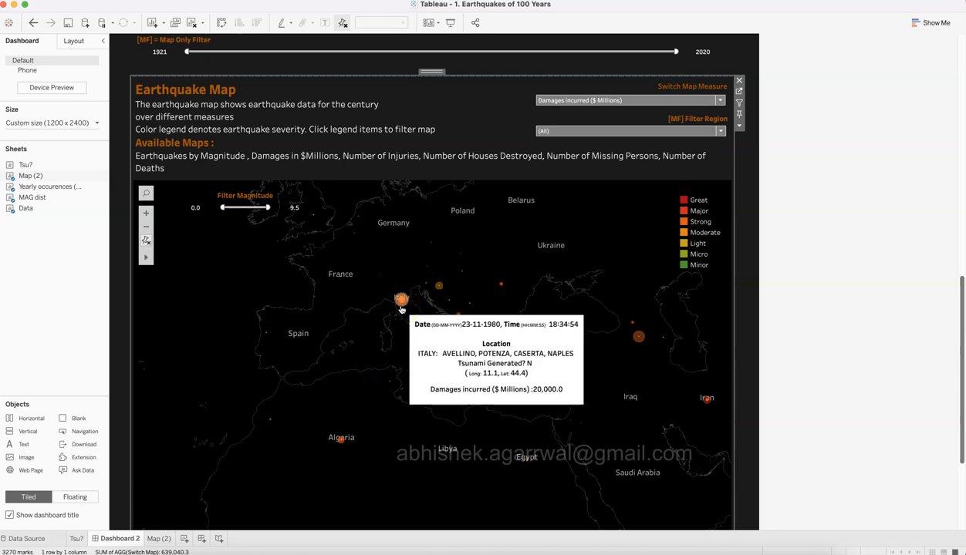
Switch to Safari and search the web for "earthquake icon"
click(225, 549)
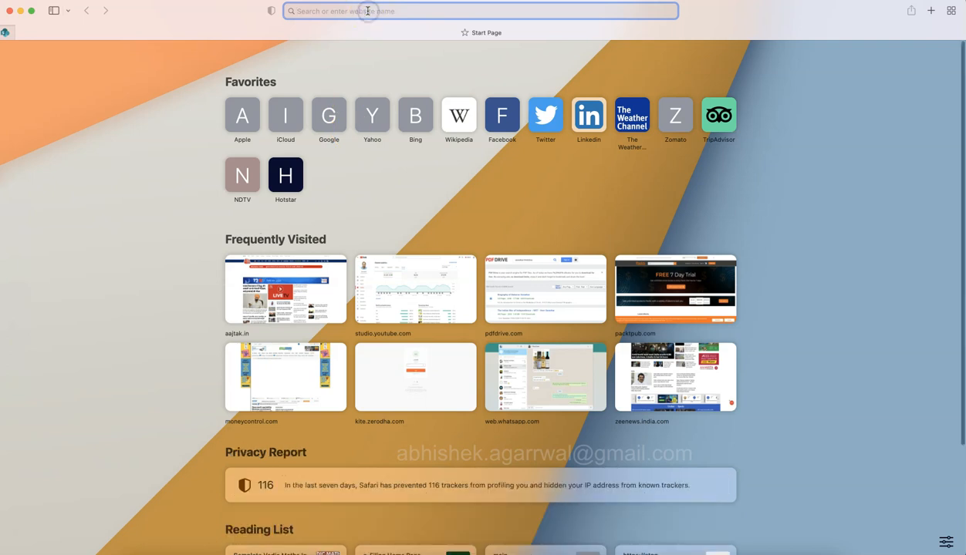
text(n)
key(BackSpace)
key(BackSpace)
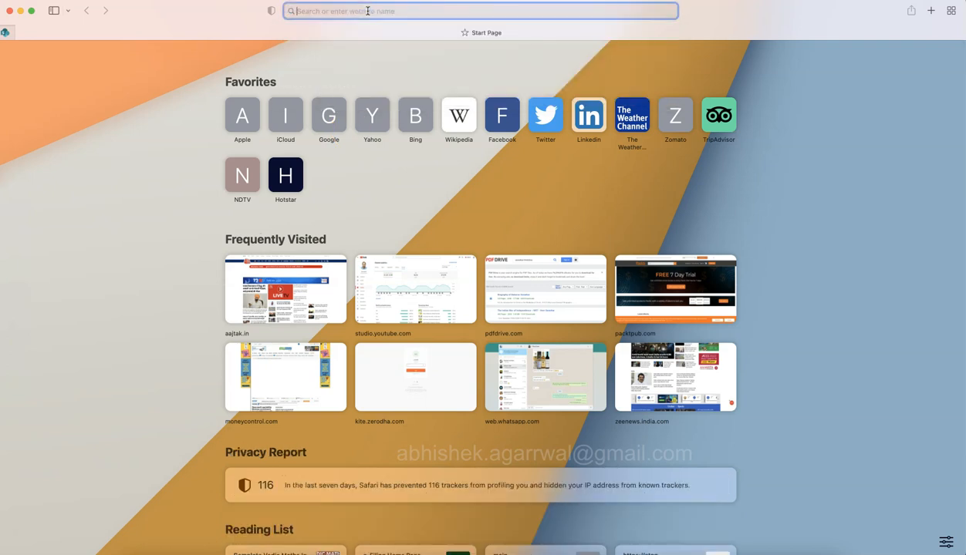
text(earthwa)
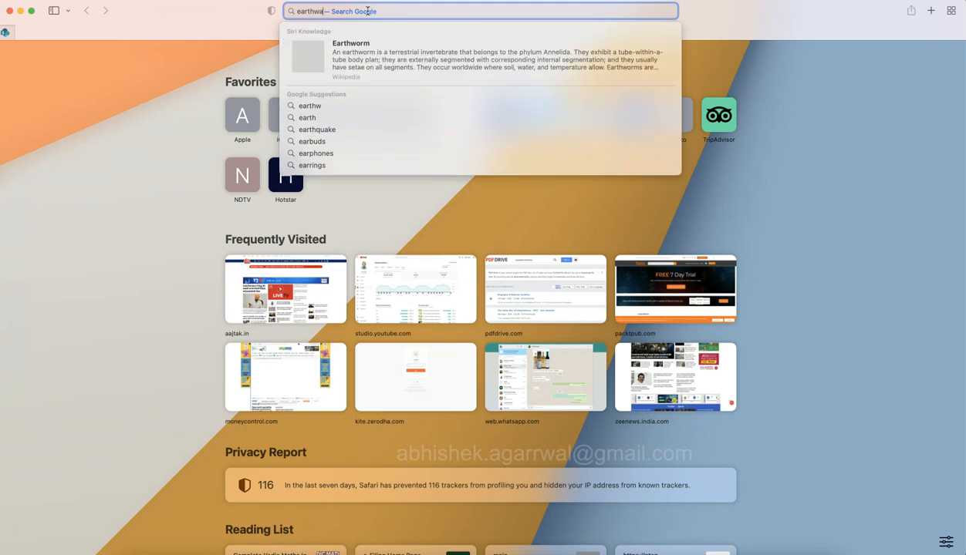
key(BackSpace)
key(BackSpace)
text(quake)
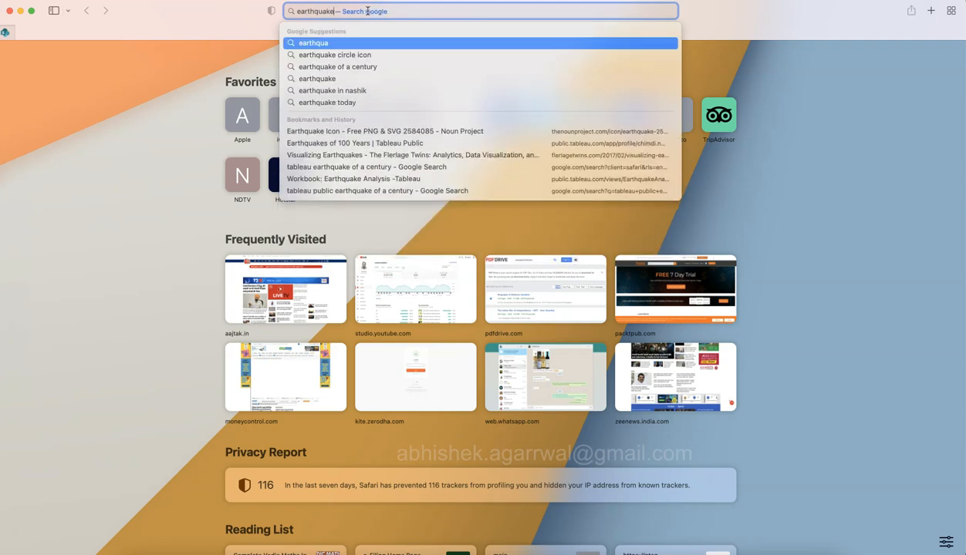
key(Return)
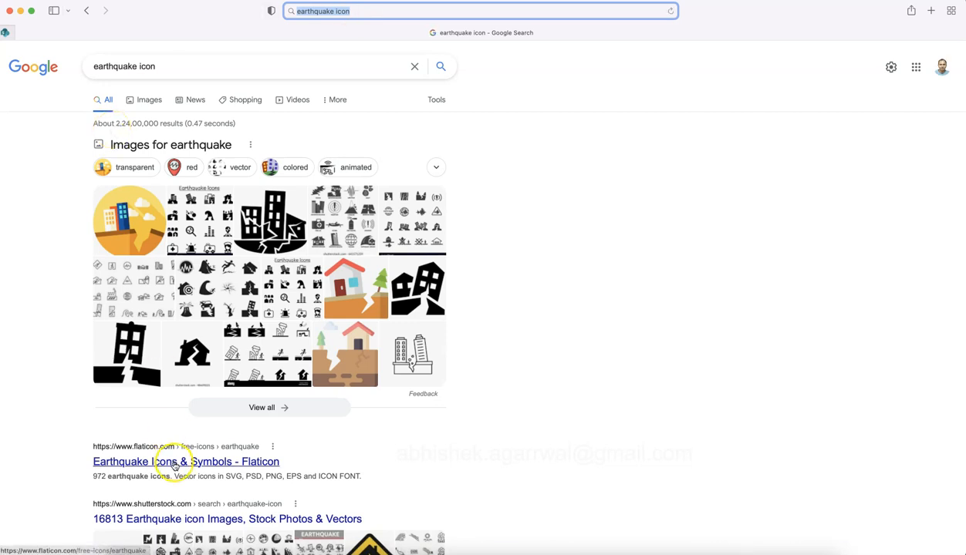
Open the Flaticon result "Earthquake Icons & Symbols" in a new tab and bring that tab forward
right_click(176, 463)
click(239, 419)
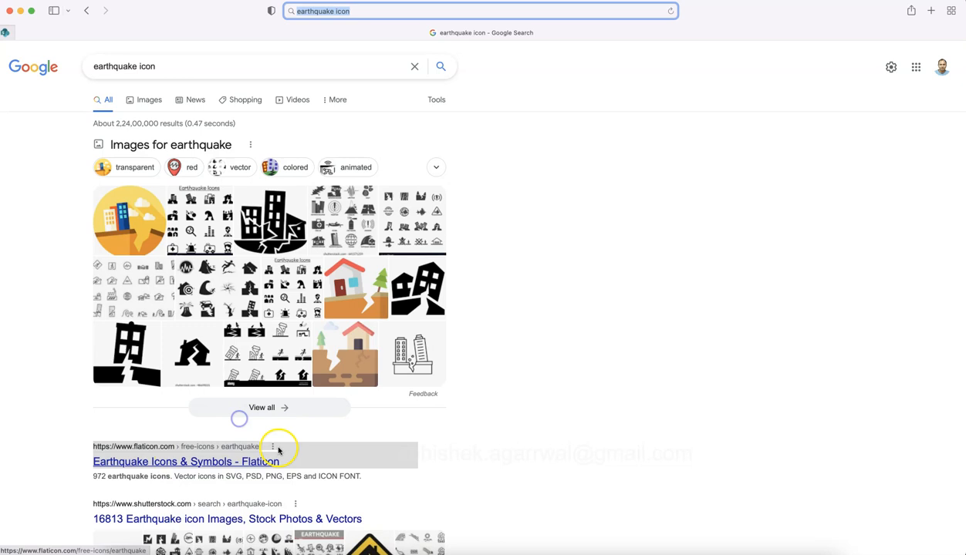
click(757, 33)
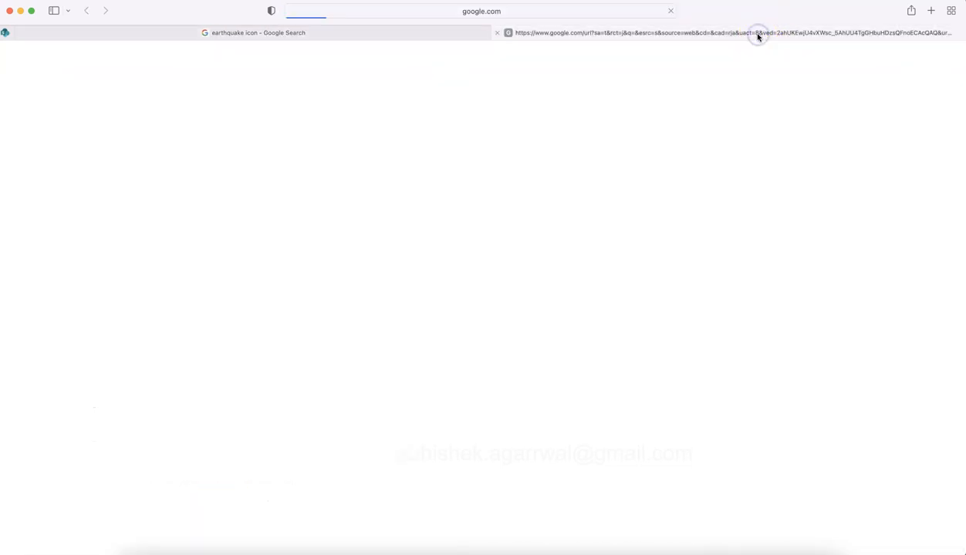
Run the earthquake icon search on Flaticon and close the pop-up window that opens over the results
click(221, 227)
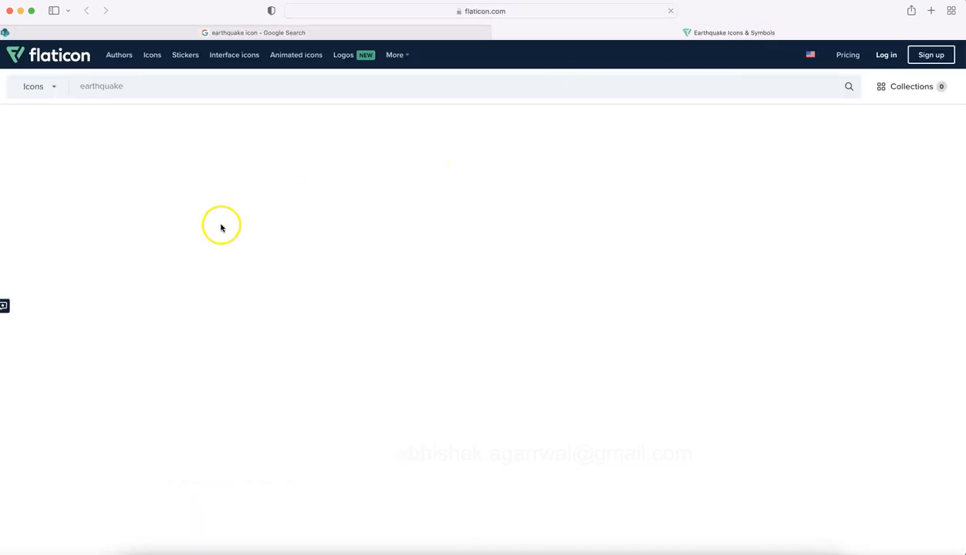
click(163, 89)
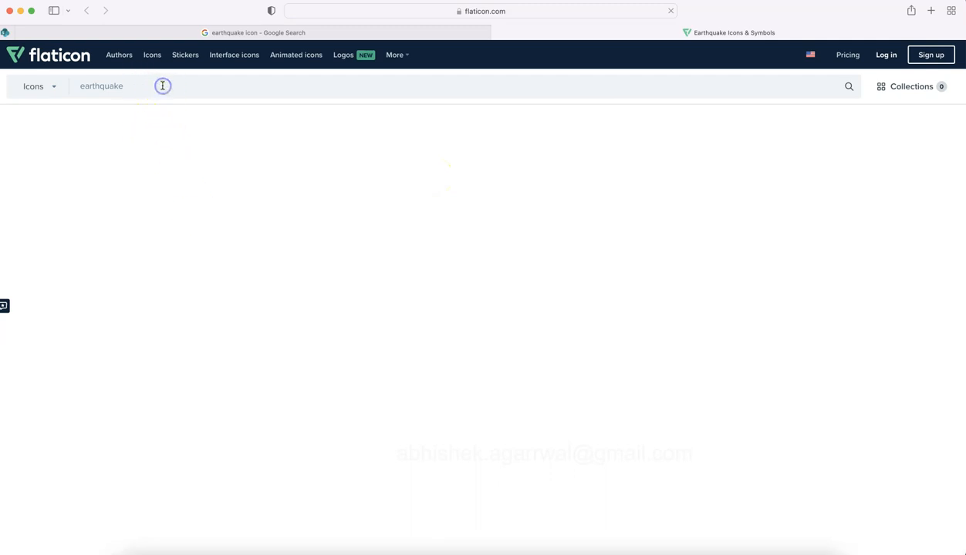
click(849, 87)
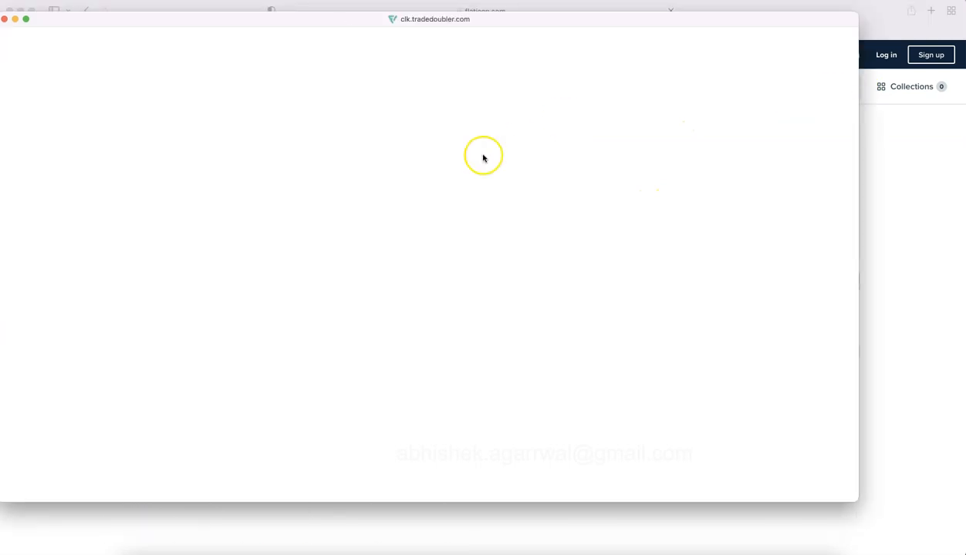
drag(189, 18, 368, 66)
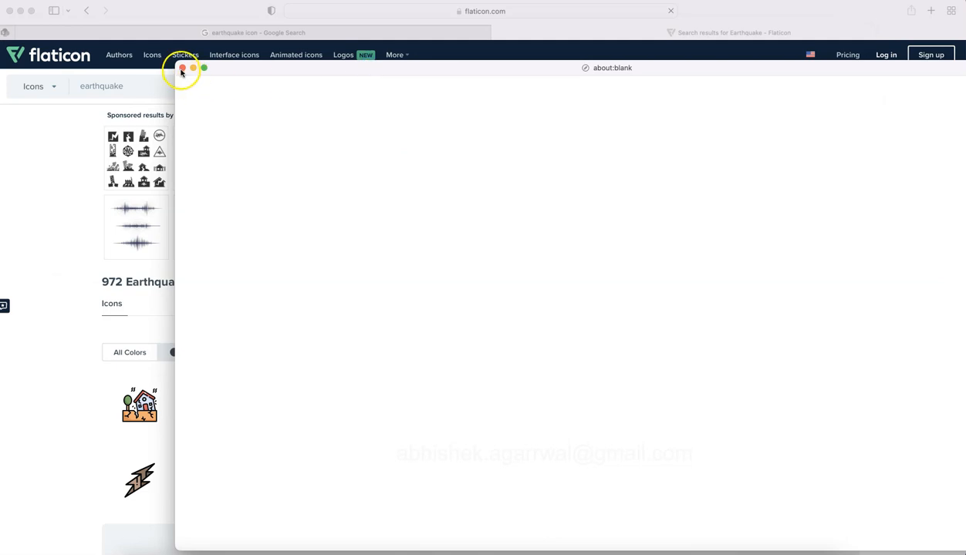
click(182, 69)
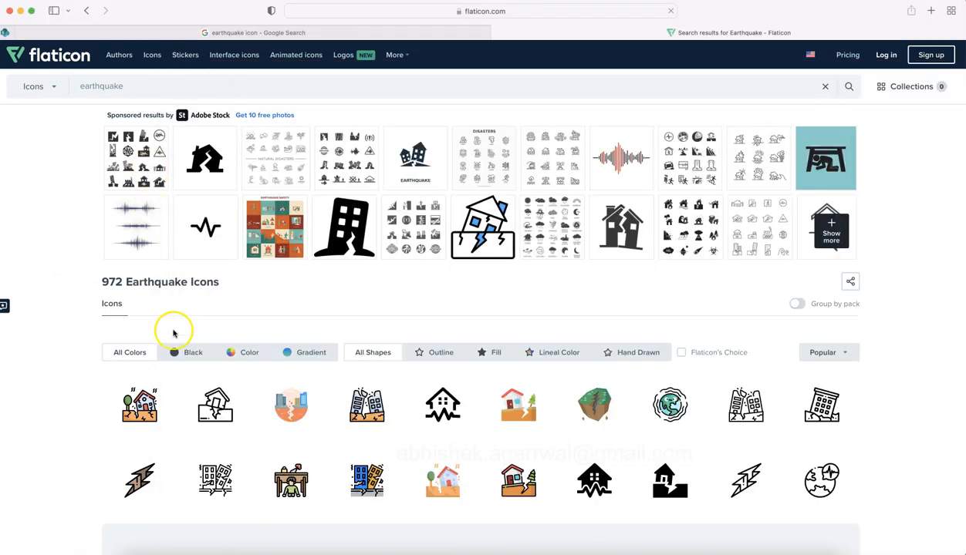
Examine the earthquake icons in the Flaticon search results for a suitable symbol
scroll(245, 266, down, 2)
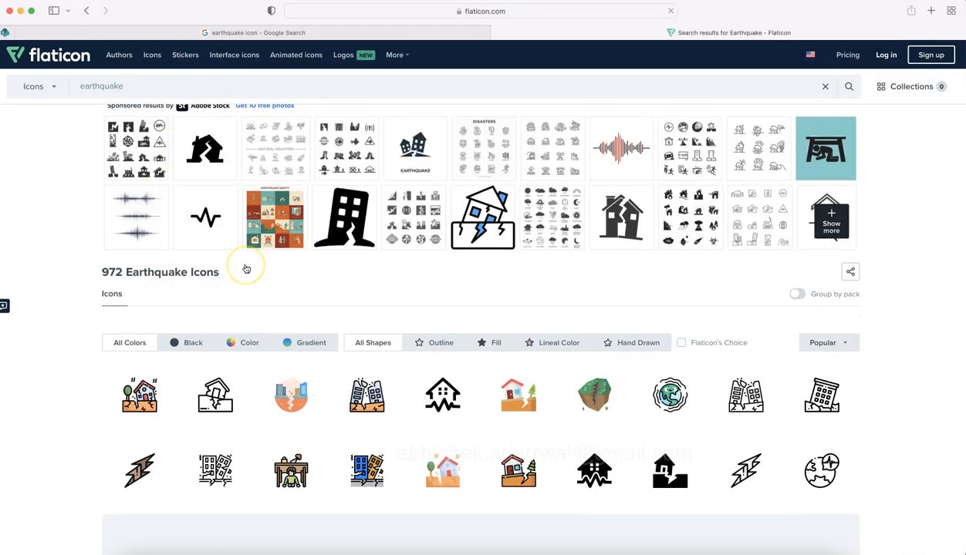
scroll(246, 268, down, 5)
scroll(245, 268, up, 4)
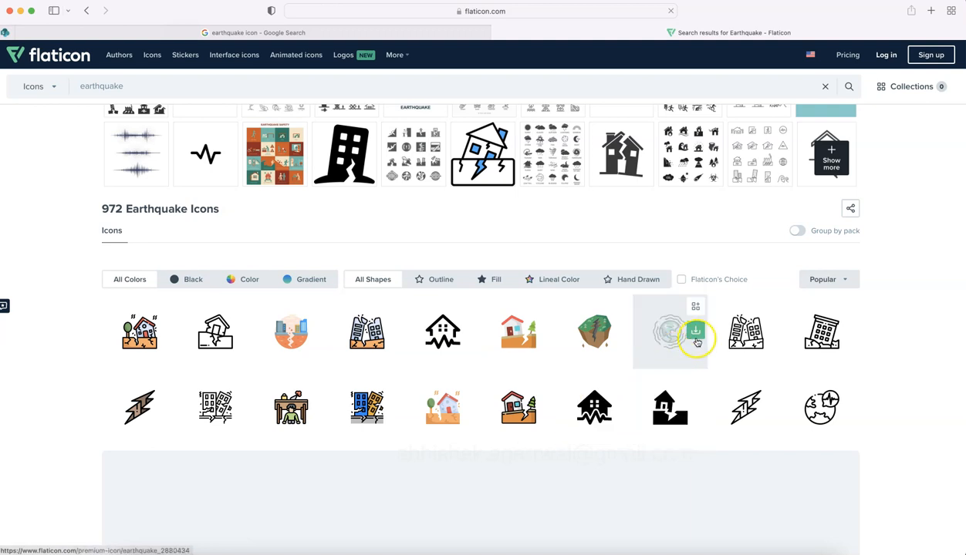
scroll(304, 462, down, 5)
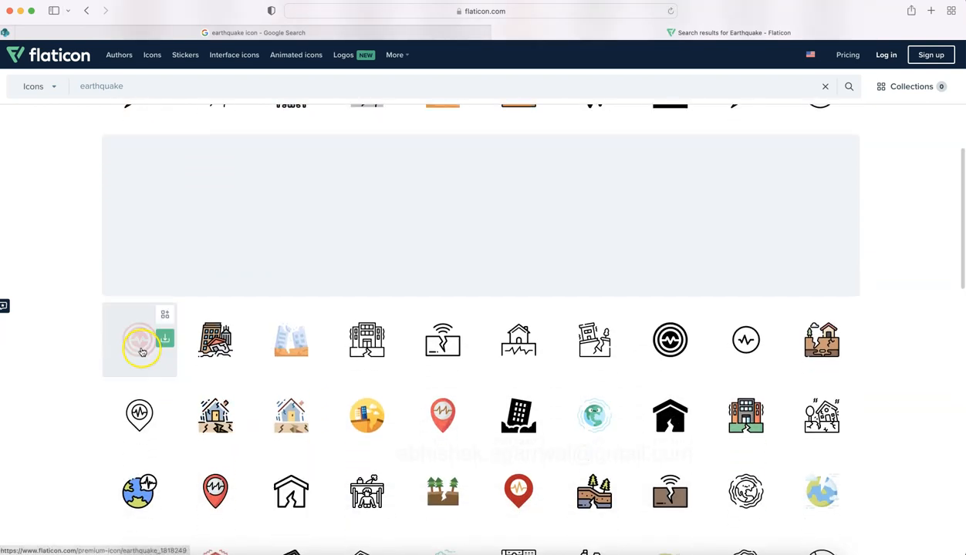
scroll(262, 471, down, 2)
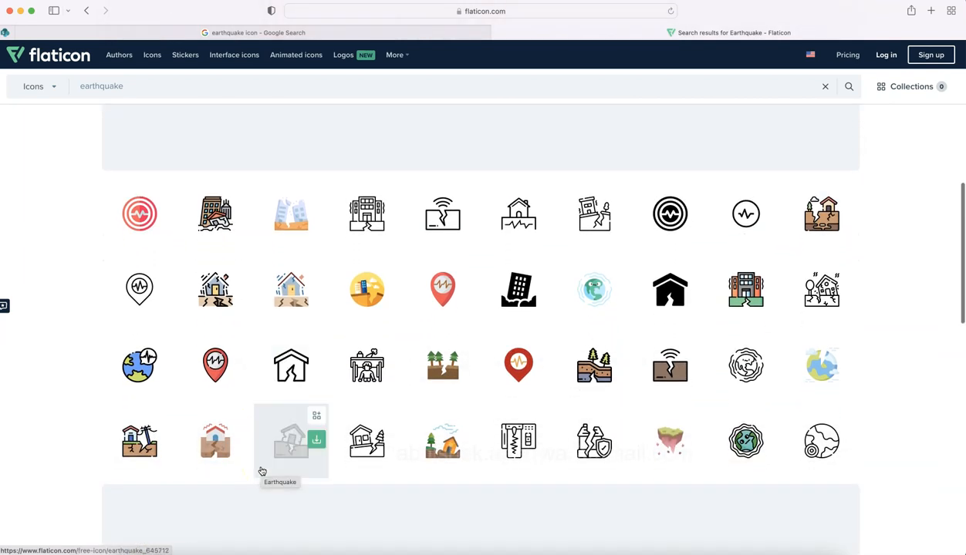
scroll(262, 471, down, 3)
scroll(262, 471, down, 3)
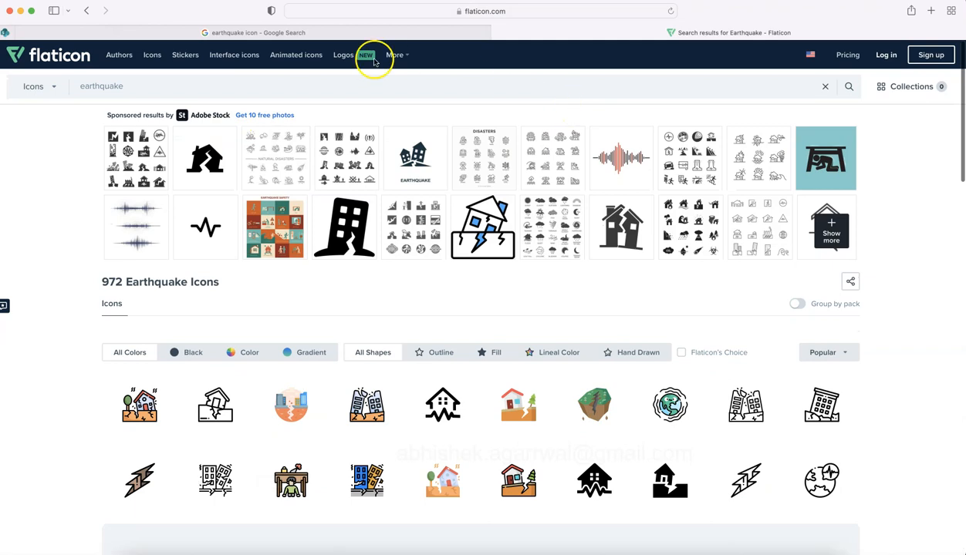
Return to the Google search for "earthquake icon", show its image results and preview the related PNGkit image of orange concentric circles
click(360, 35)
click(149, 100)
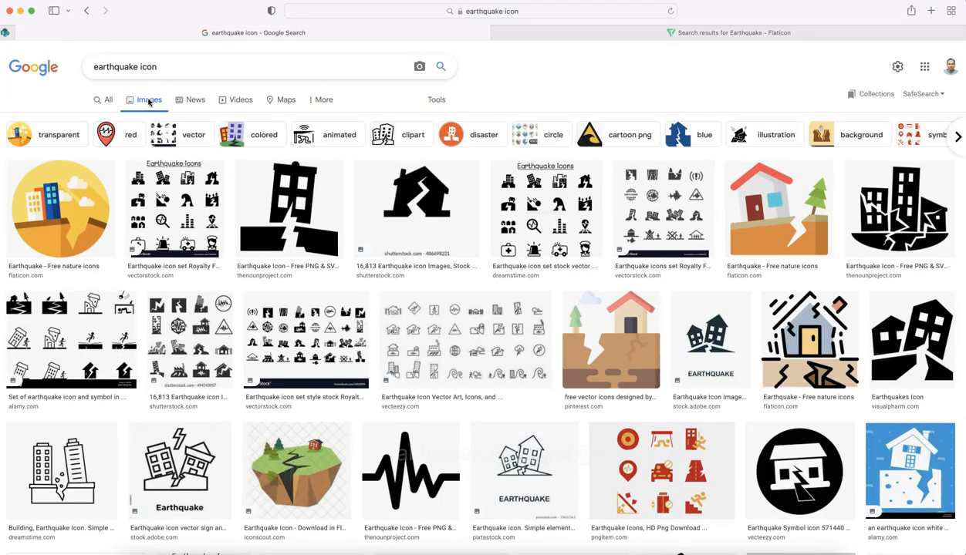
scroll(346, 302, down, 5)
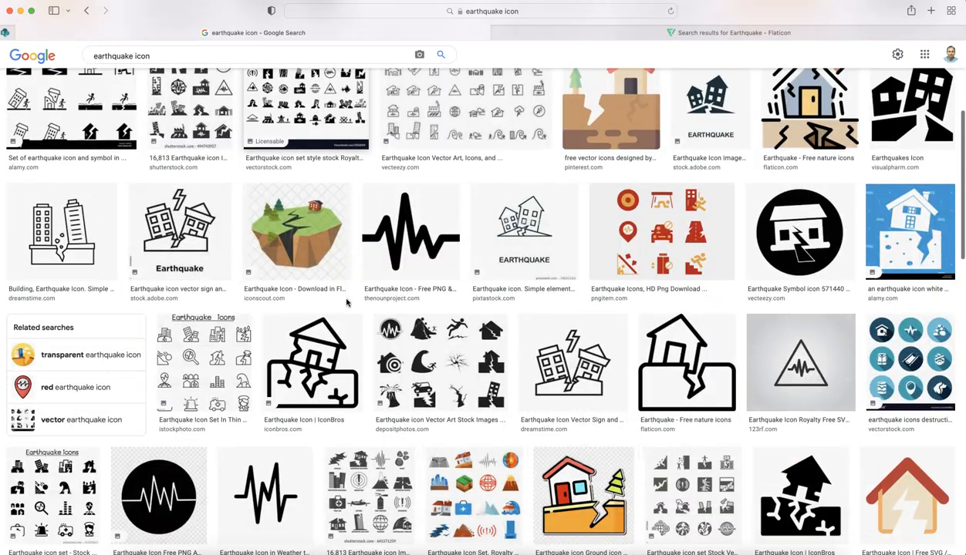
scroll(347, 303, down, 8)
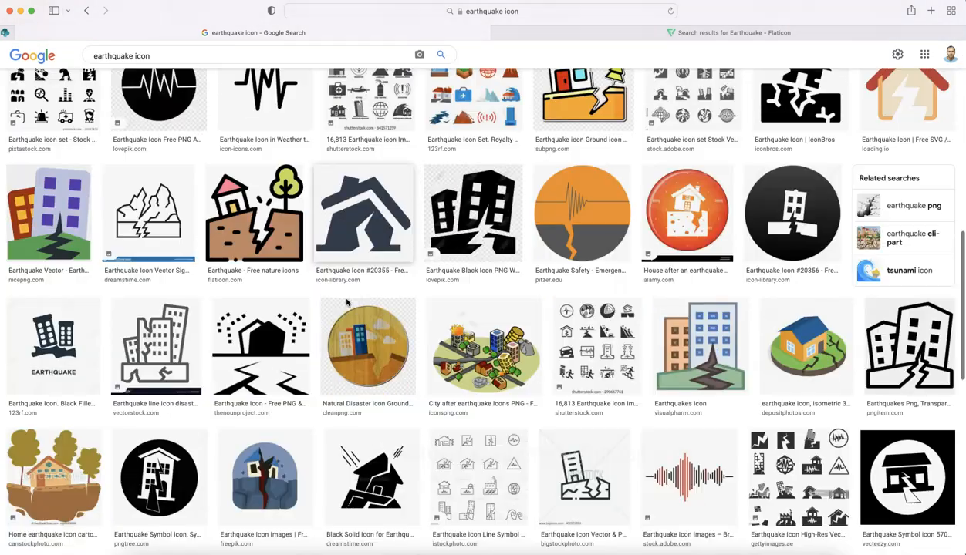
scroll(346, 303, down, 5)
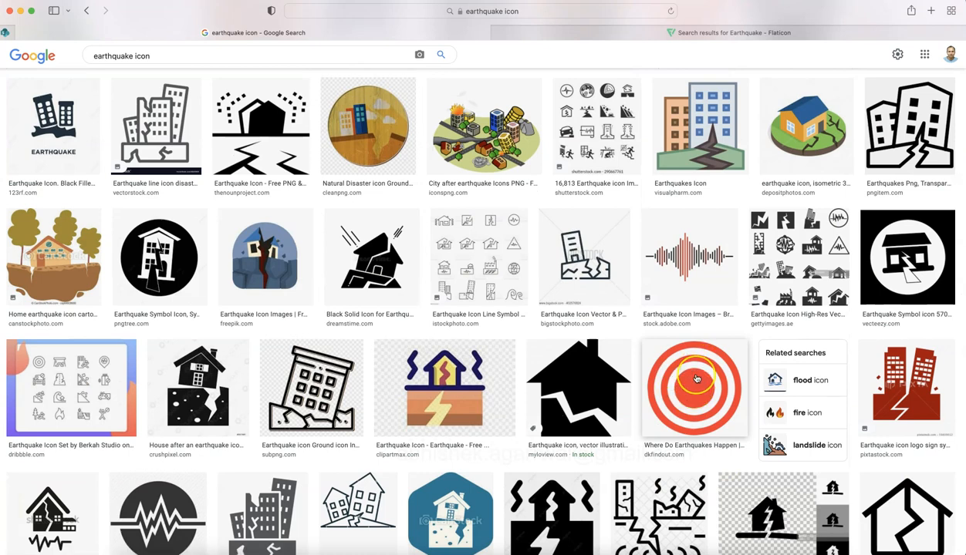
scroll(695, 378, down, 4)
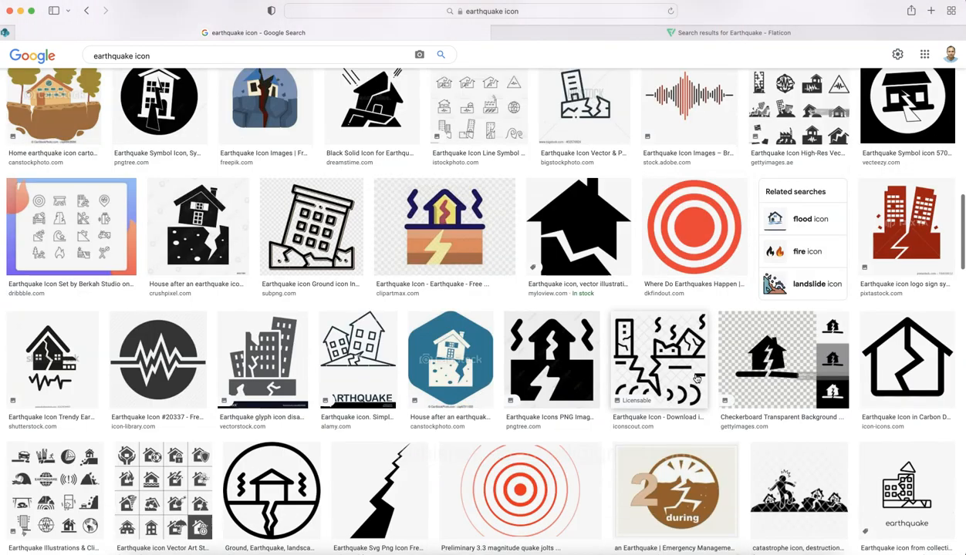
scroll(571, 516, down, 2)
click(517, 349)
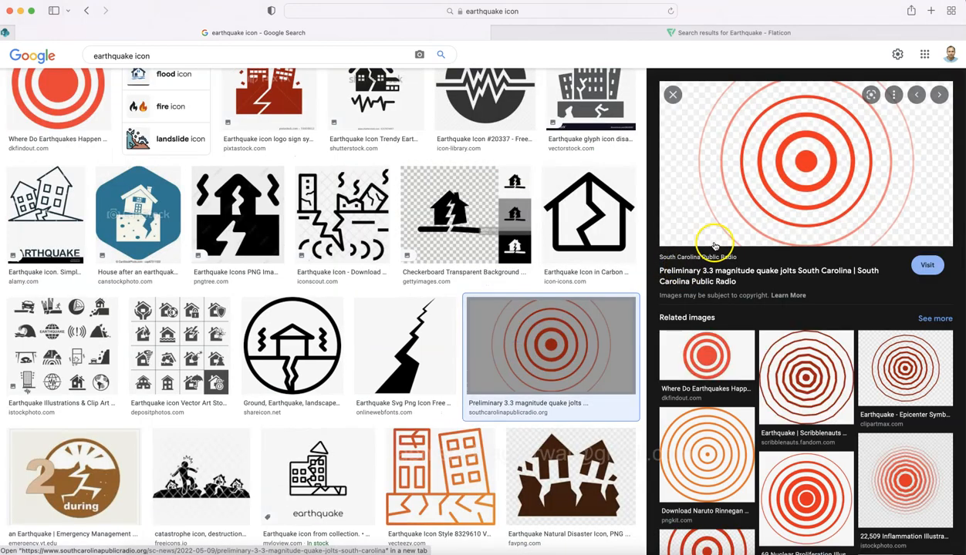
click(704, 455)
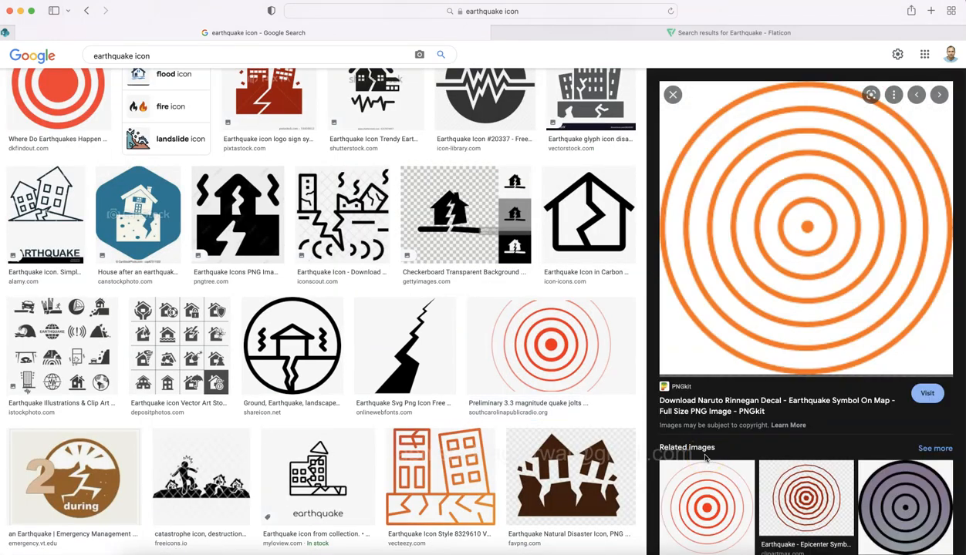
Start saving the orange concentric-circles image under the file name "earthquake icon"
right_click(777, 221)
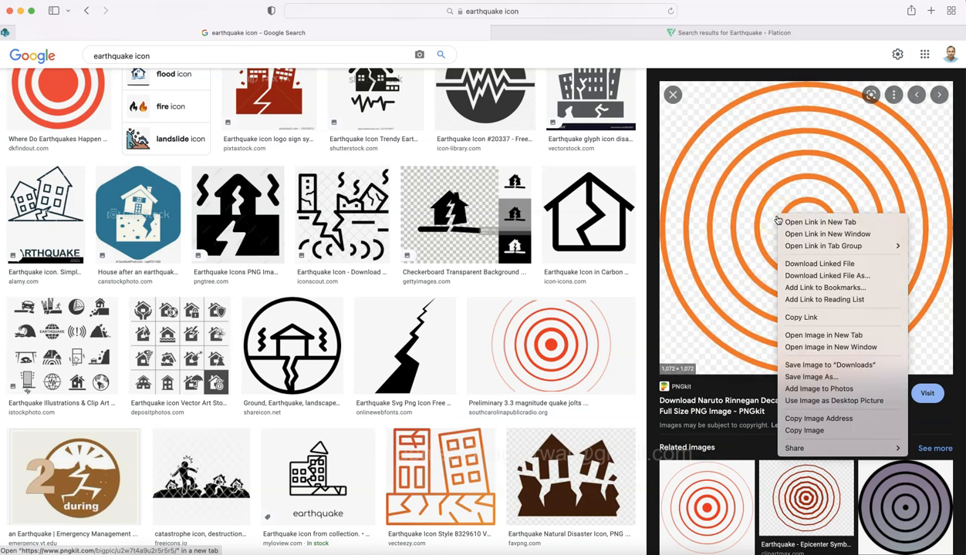
click(809, 378)
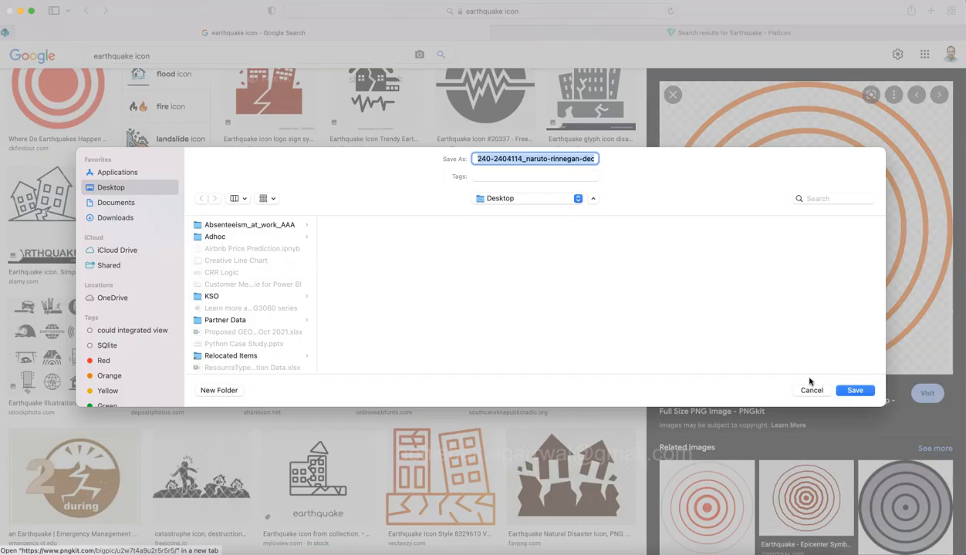
key(Right)
key(Left)
key(Left)
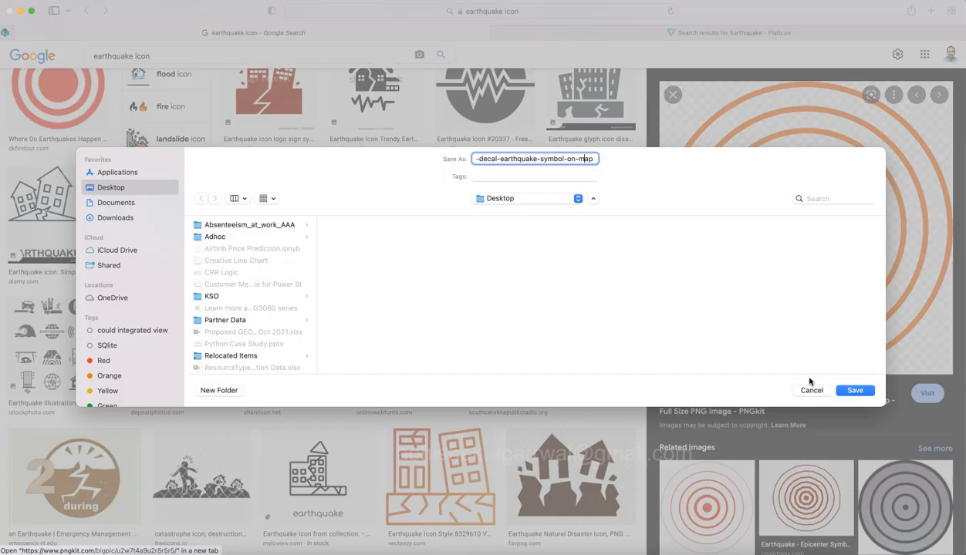
key(super+a)
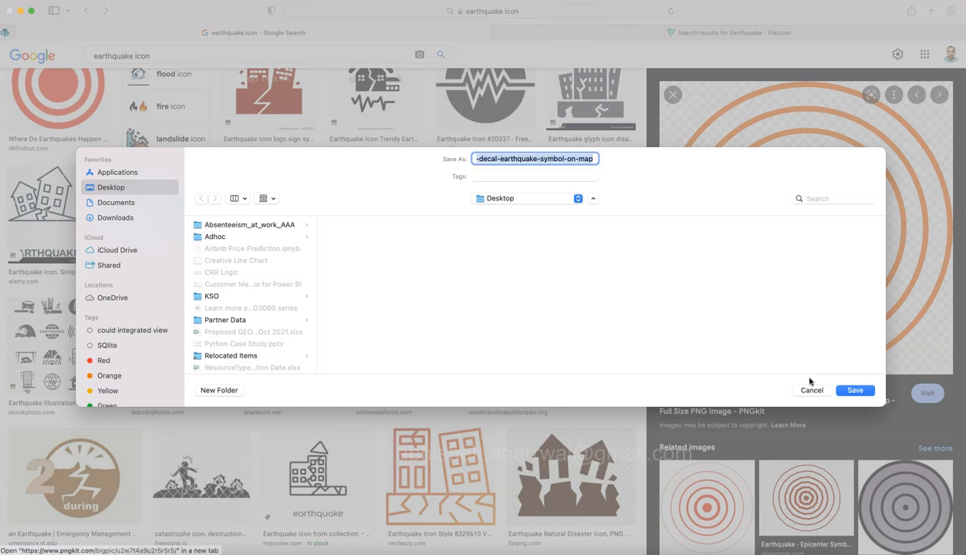
text(earthquake icon)
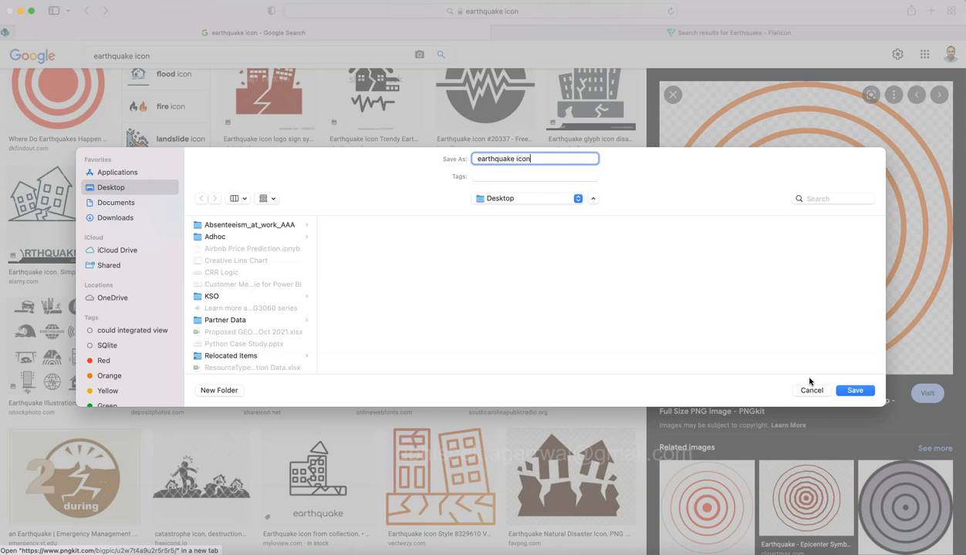
Save the image into the Proportions folder of Shapes in My Tableau Repository under Documents
click(117, 202)
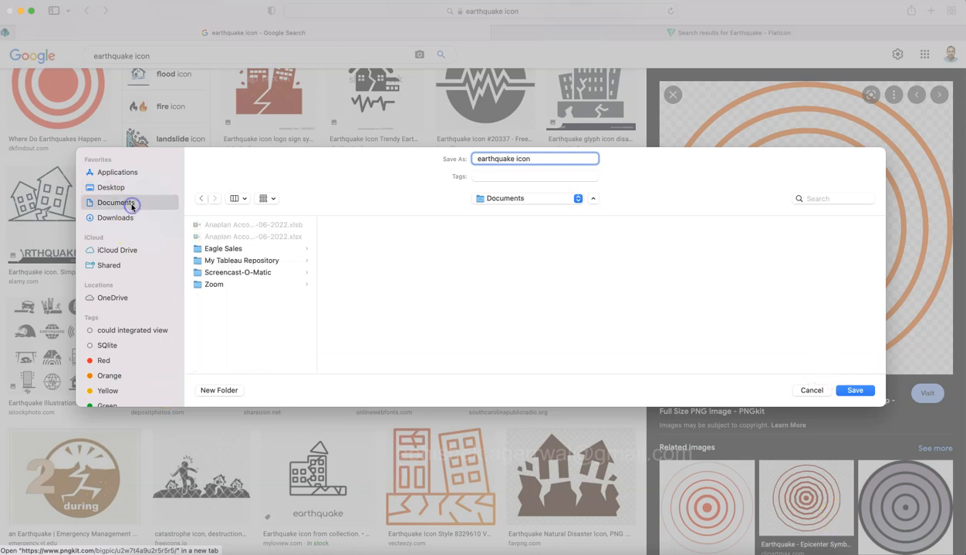
click(246, 274)
click(244, 261)
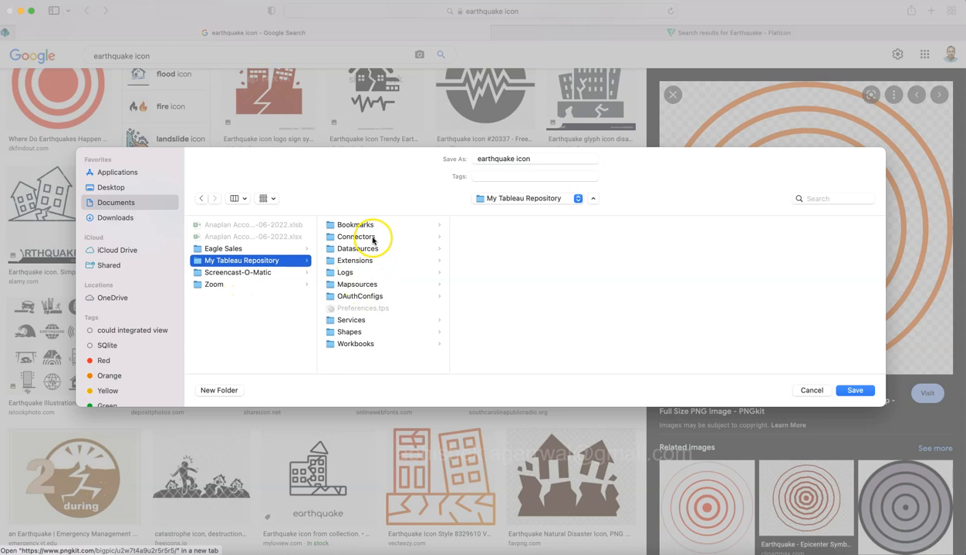
click(365, 332)
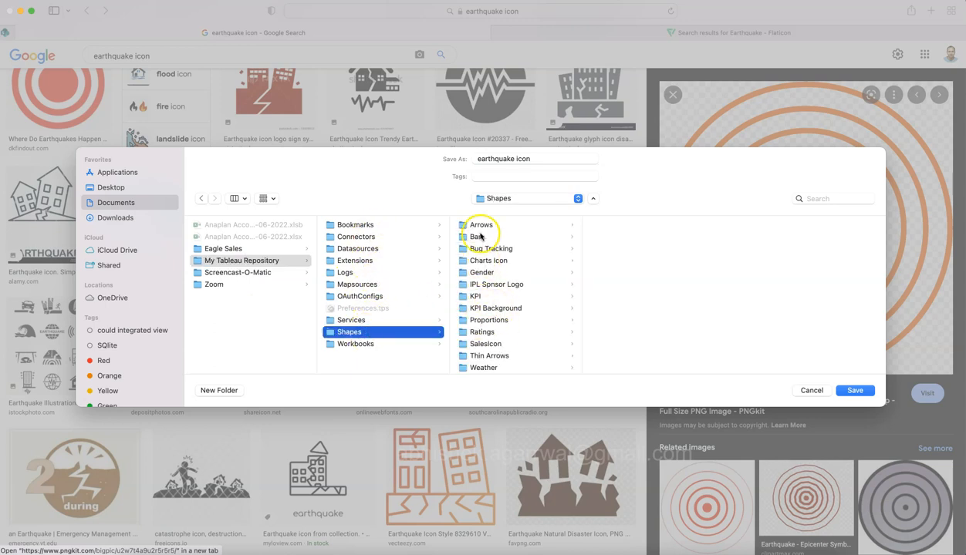
click(495, 319)
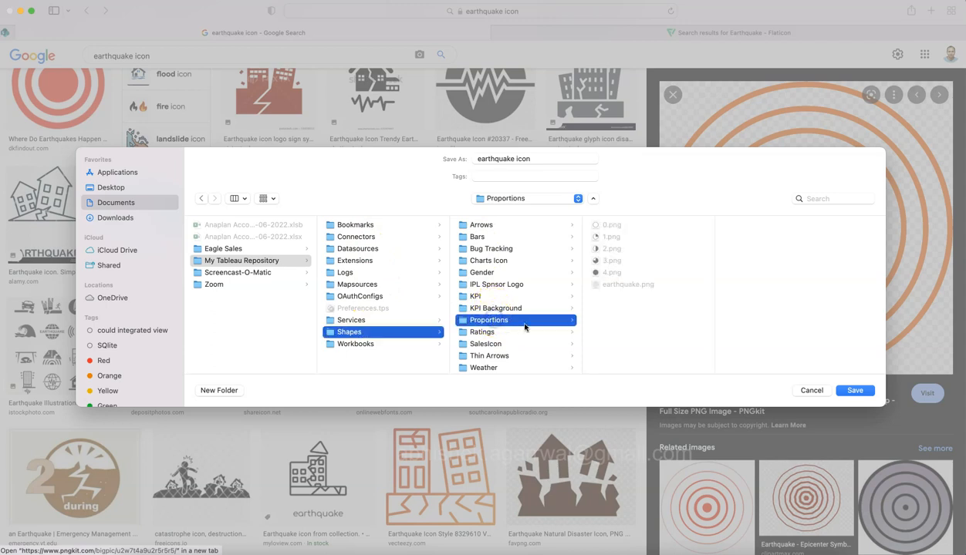
click(852, 391)
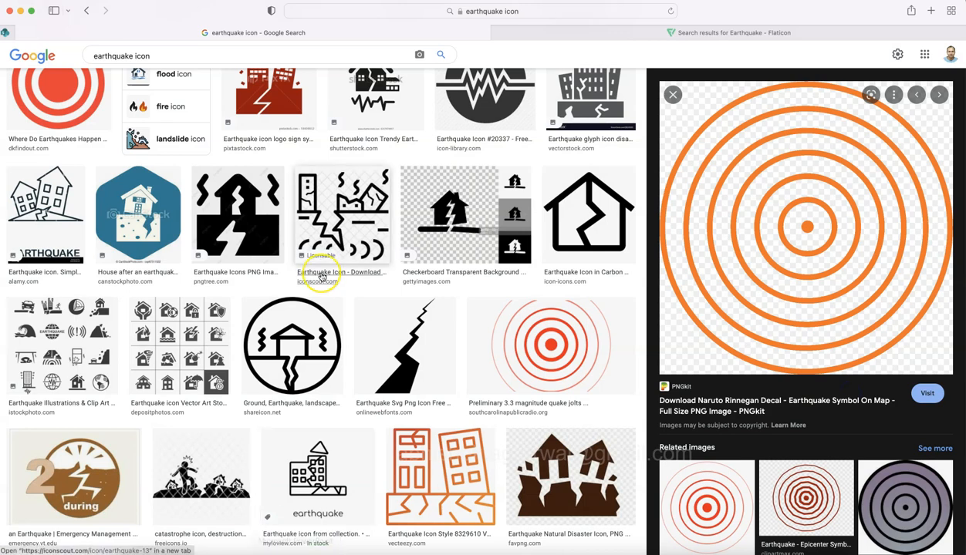
Switch to PowerPoint, create a blank presentation and enlarge its window to full screen
scroll(323, 276, down, 3)
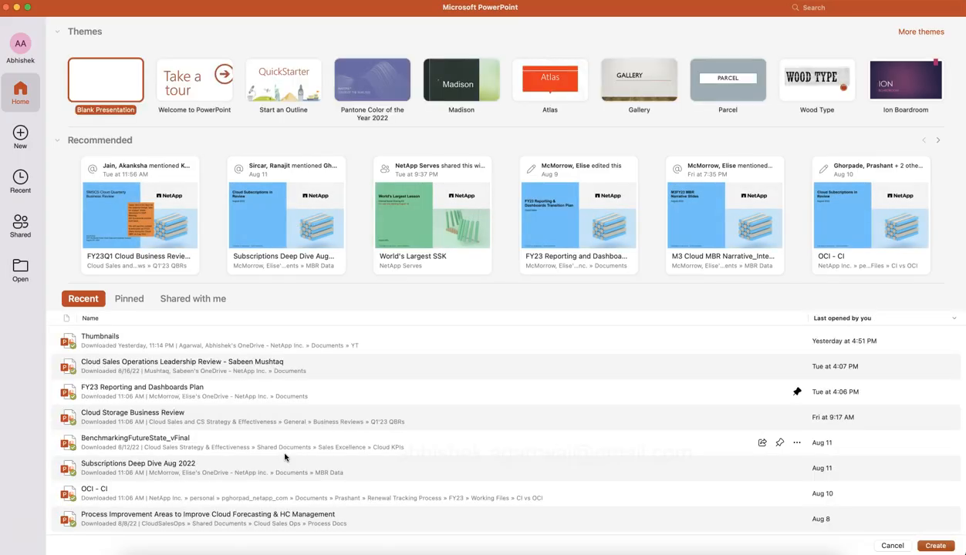
click(102, 96)
double_click(101, 96)
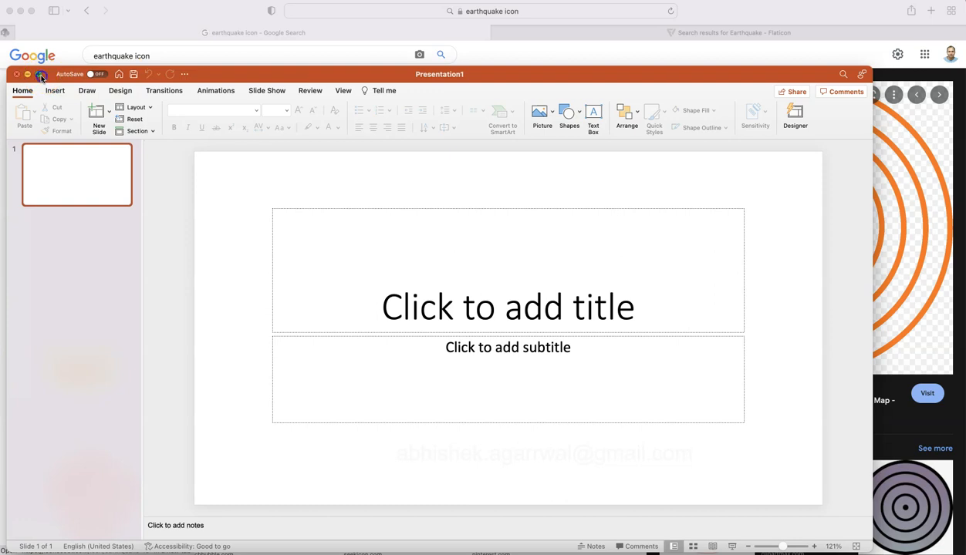
click(41, 74)
Delete the title and subtitle placeholders from the slide
click(319, 153)
key(Delete)
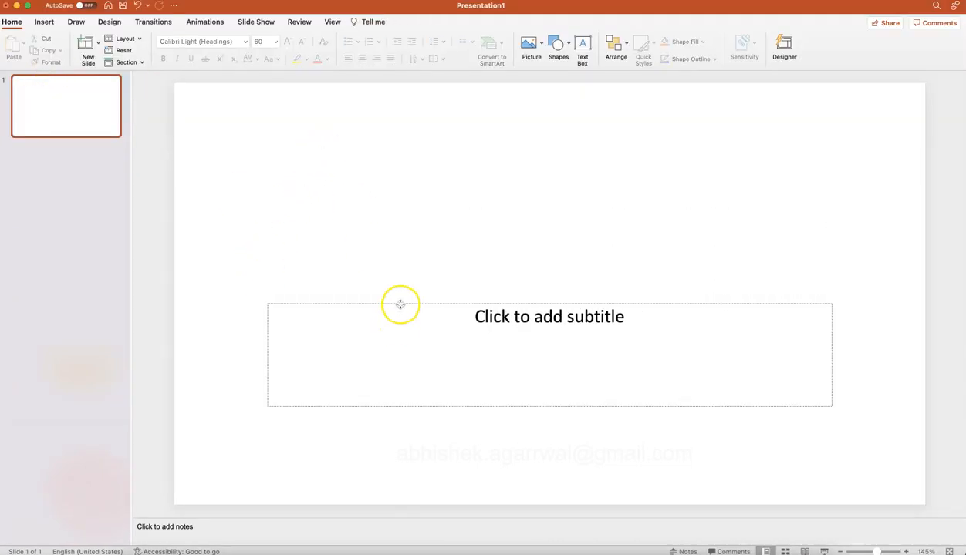
click(401, 304)
key(Delete)
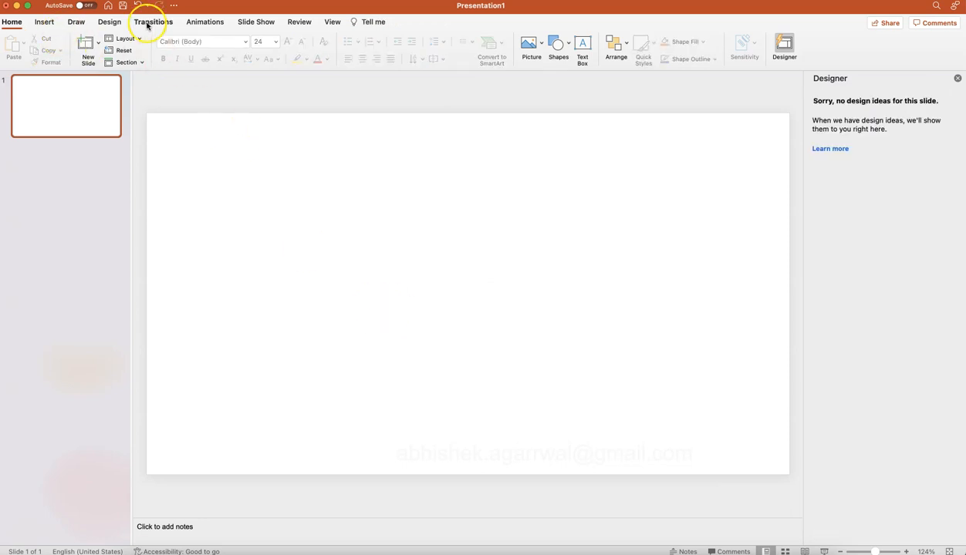
Draw a circle about 0.38 cm high and 0.36 cm wide near the slide's centre and apply the solid black shape style
click(557, 43)
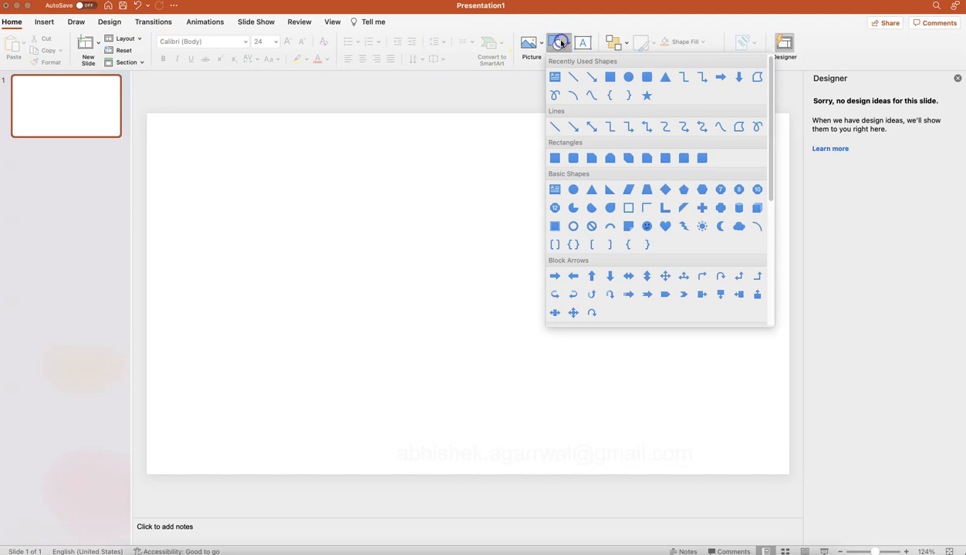
click(628, 77)
drag(427, 263, 434, 270)
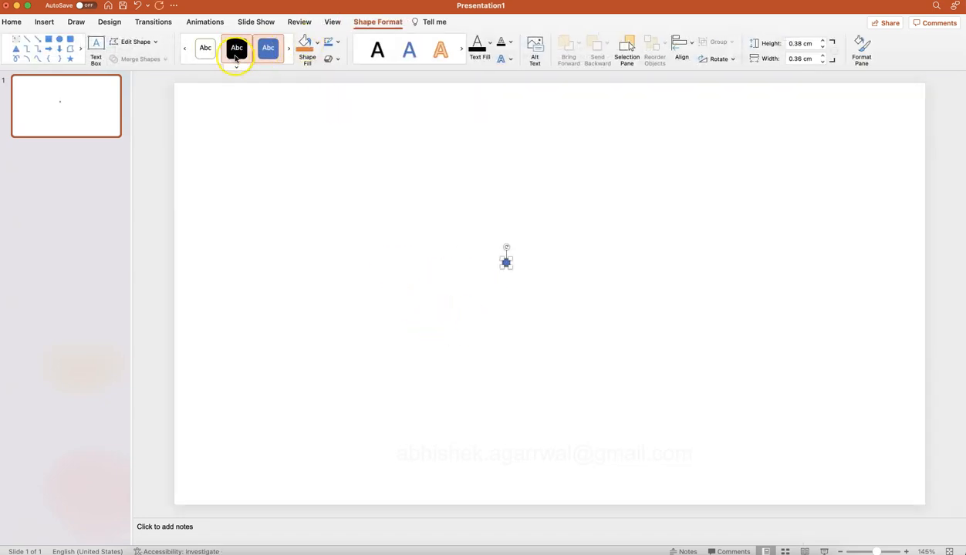
click(236, 55)
click(432, 232)
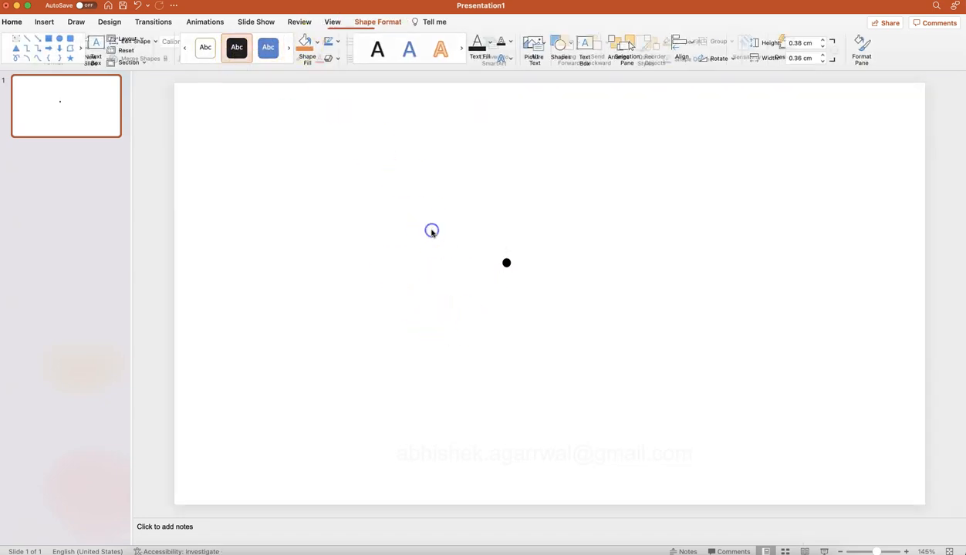
Remove the outline from the small black circle
click(506, 263)
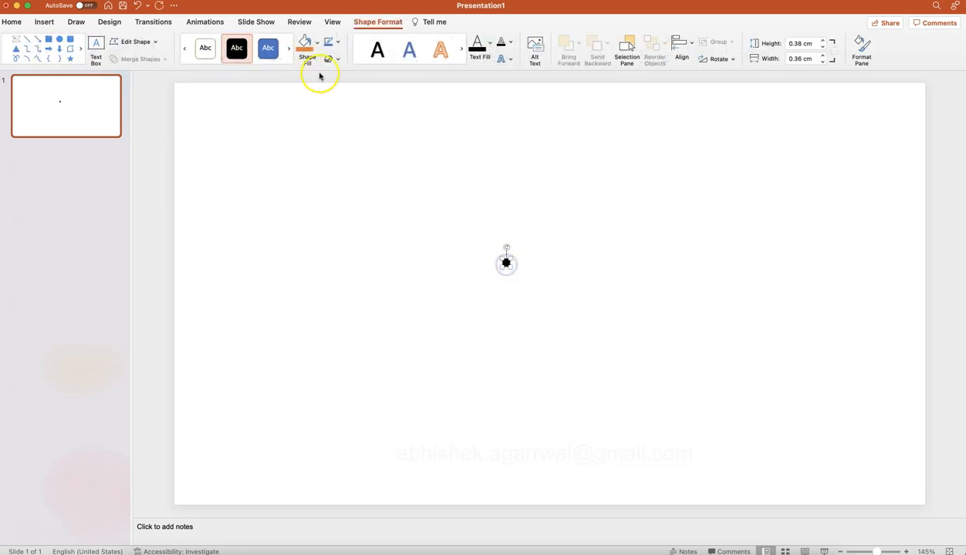
click(338, 42)
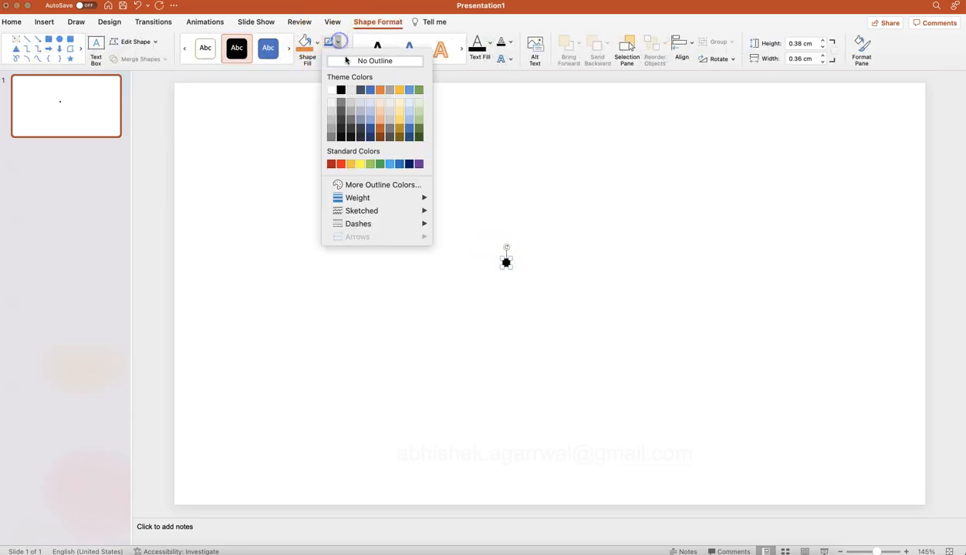
click(366, 64)
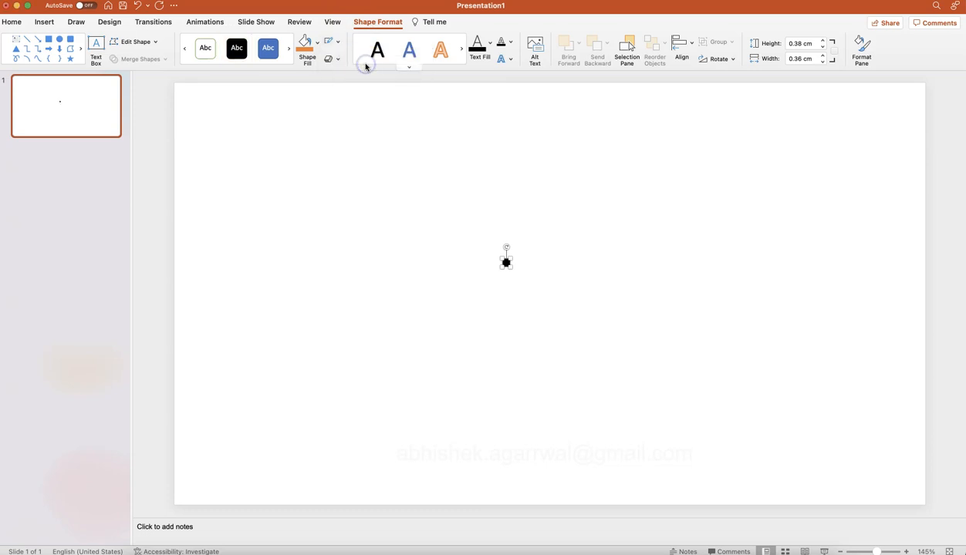
Paste a copy of the small black circle beside the original and set the copy to no fill
key(super+v)
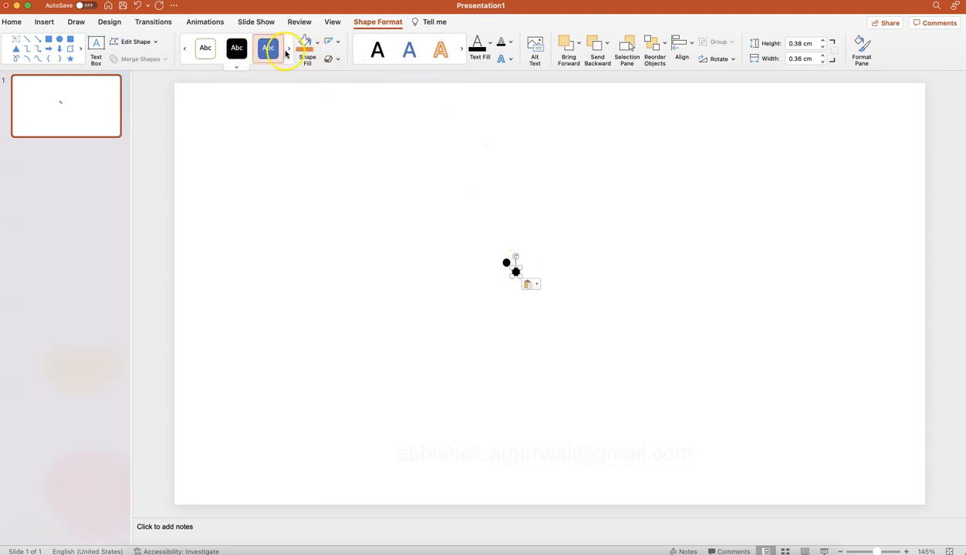
click(316, 42)
click(332, 66)
click(455, 269)
Give the unfilled circle copy a black outline, enlarge it to about 0.58 by 0.59 cm and centre it around the black dot
click(513, 272)
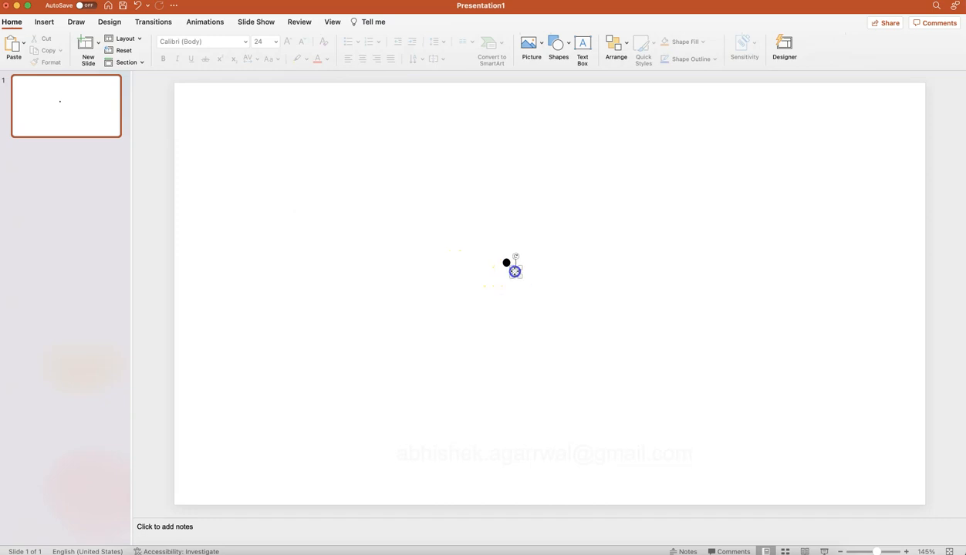
click(336, 42)
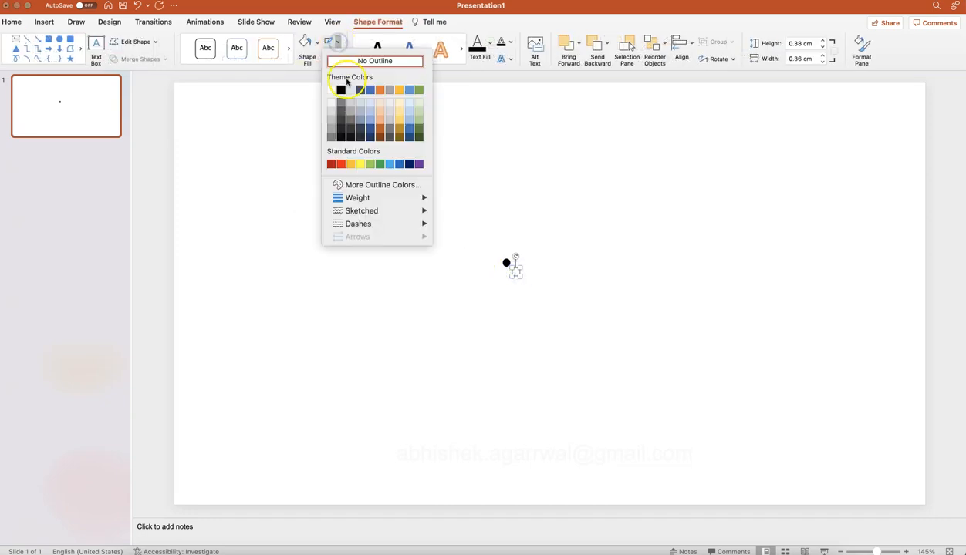
click(341, 90)
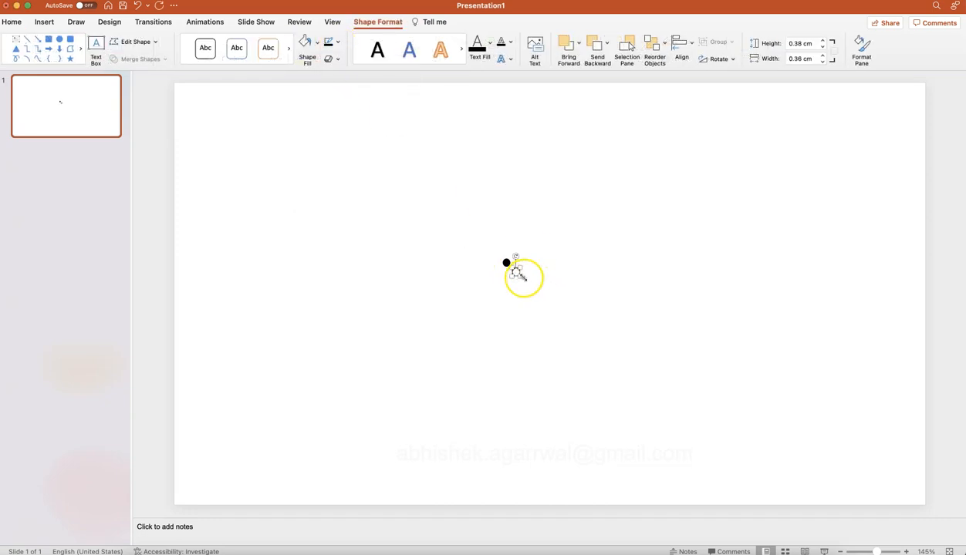
drag(523, 278, 507, 263)
Add another copy of the ring, enlarge it to about 0.76 cm and centre it around the existing ring
click(531, 290)
click(525, 283)
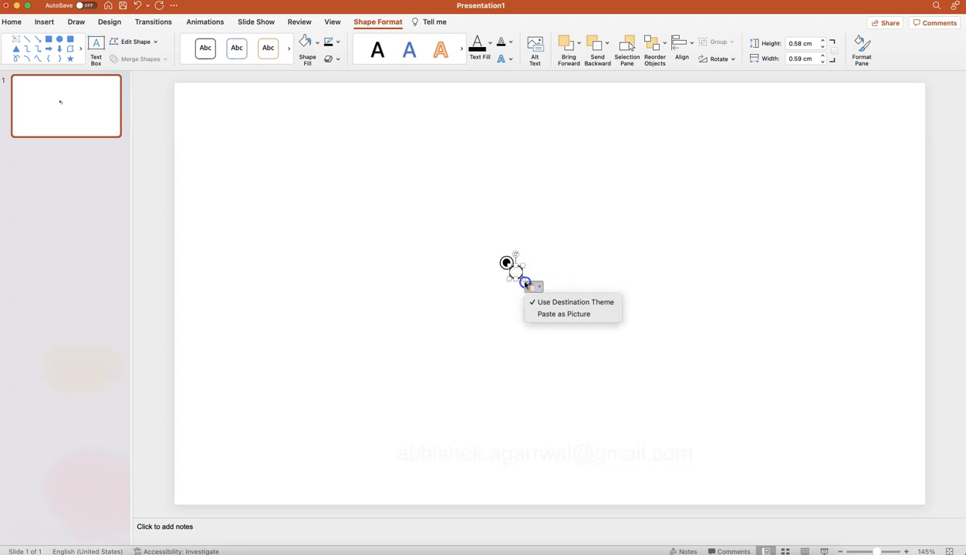
click(526, 284)
click(527, 282)
click(532, 287)
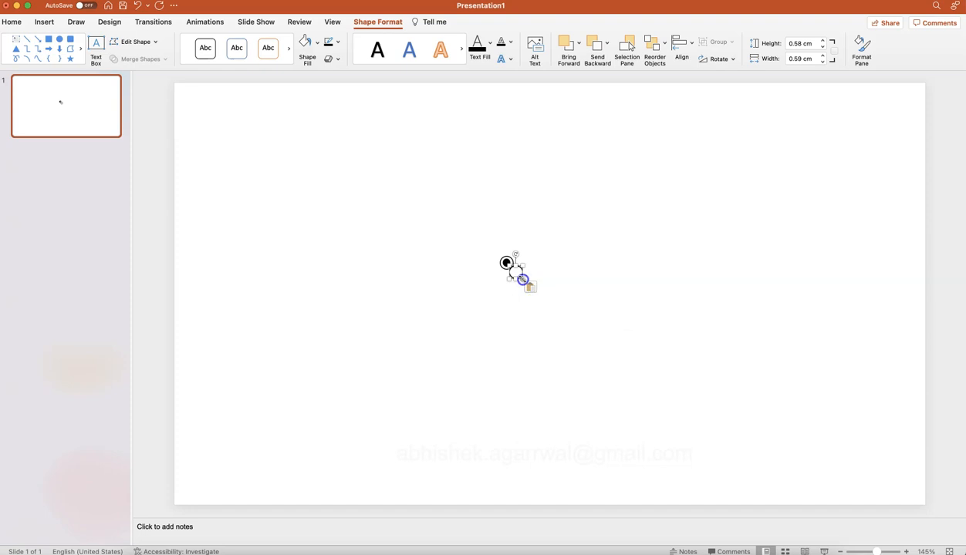
drag(524, 279, 512, 266)
click(520, 274)
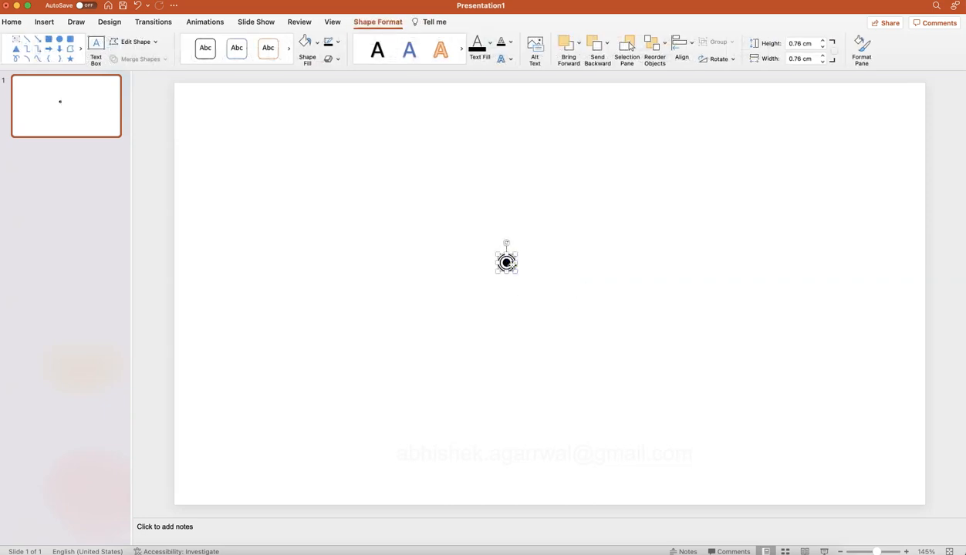
click(548, 280)
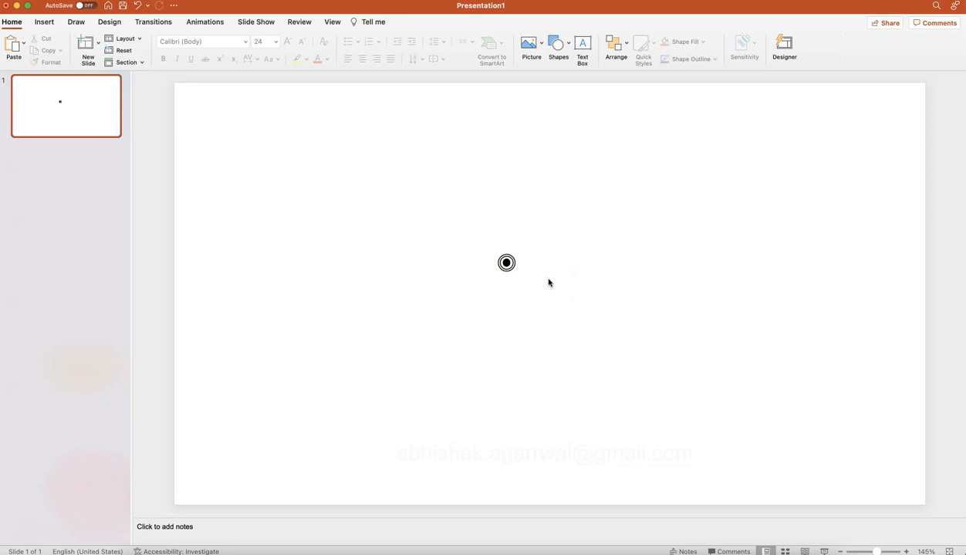
Paste another ring copy, enlarge it to about 1.04 cm high and 1.02 cm wide, and centre it as the outermost ring
click(506, 264)
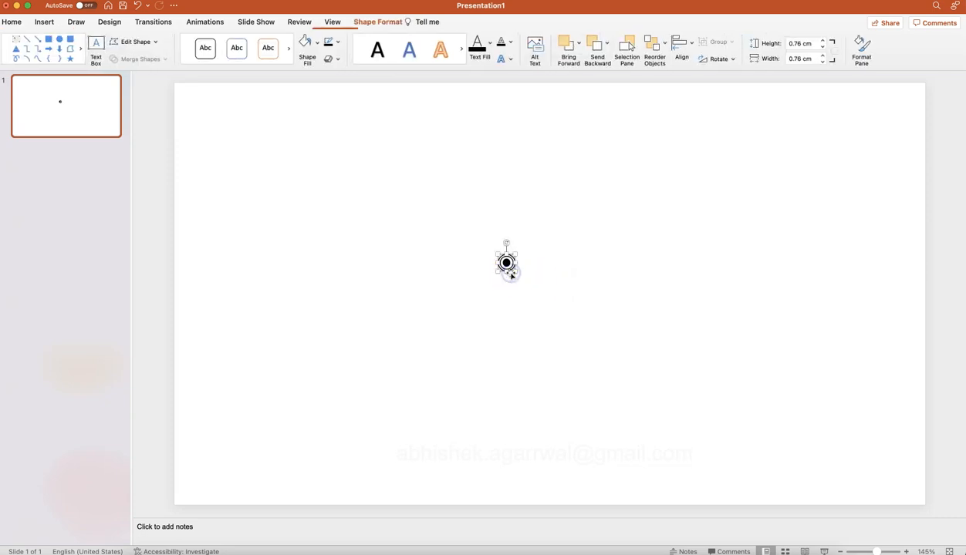
key(super+v)
drag(520, 276, 555, 308)
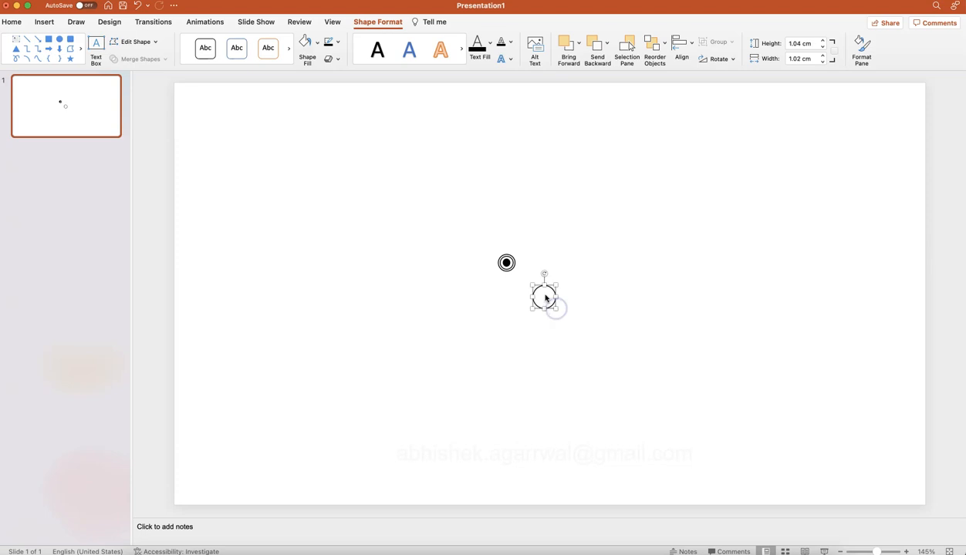
click(525, 281)
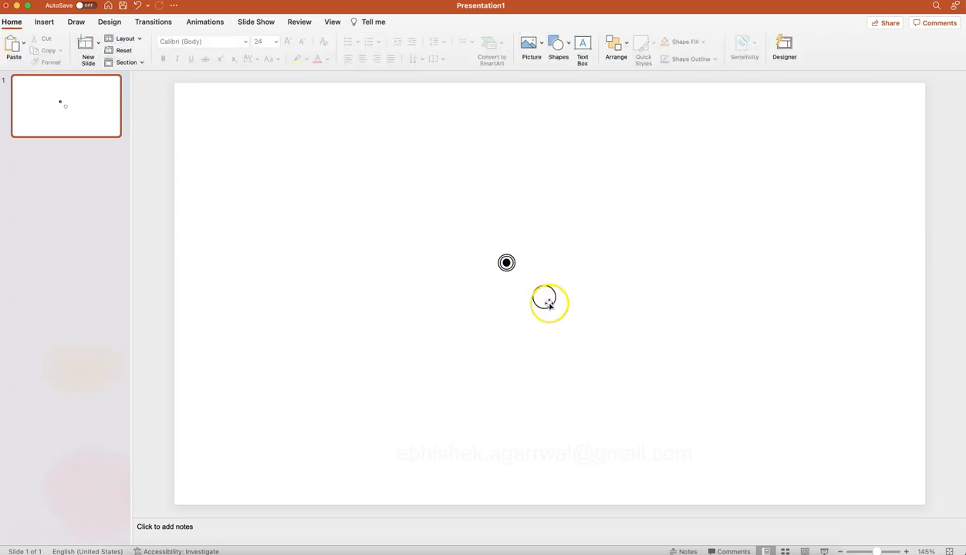
drag(548, 303, 511, 269)
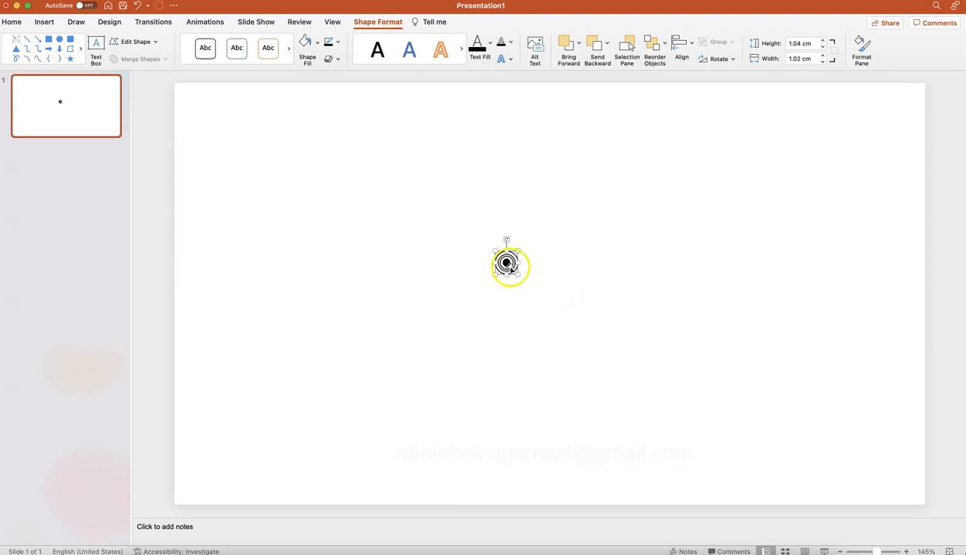
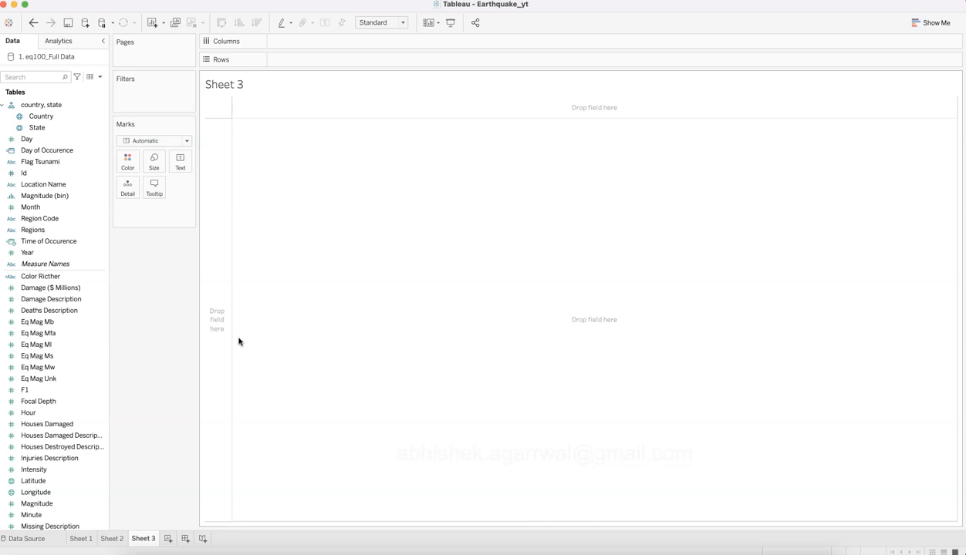
Switch to the Earthquakes of 100 Years workbook in Tableau, open the dashboard map's worksheet and expand its Columns and Rows shelves
key(super+Tab)
key(super+Tab)
key(super+Tab)
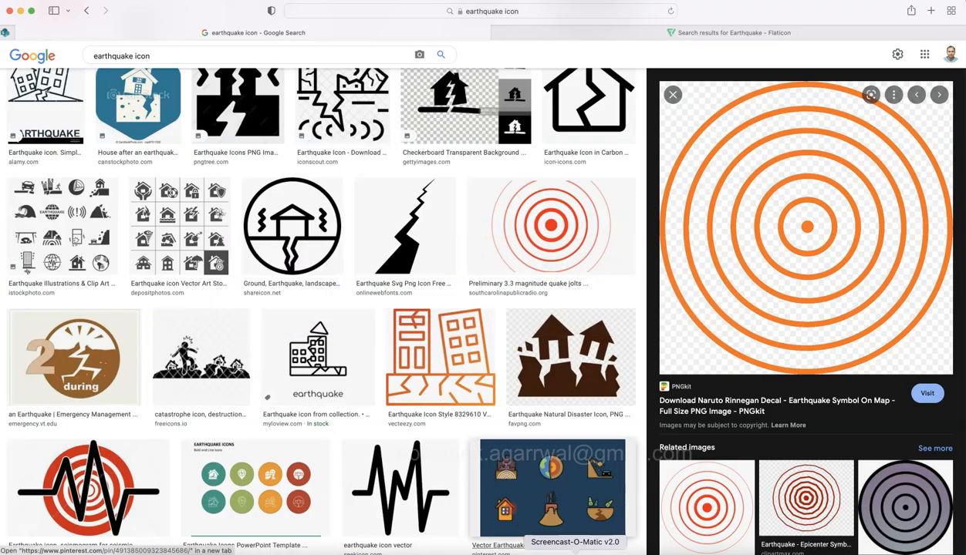
click(528, 550)
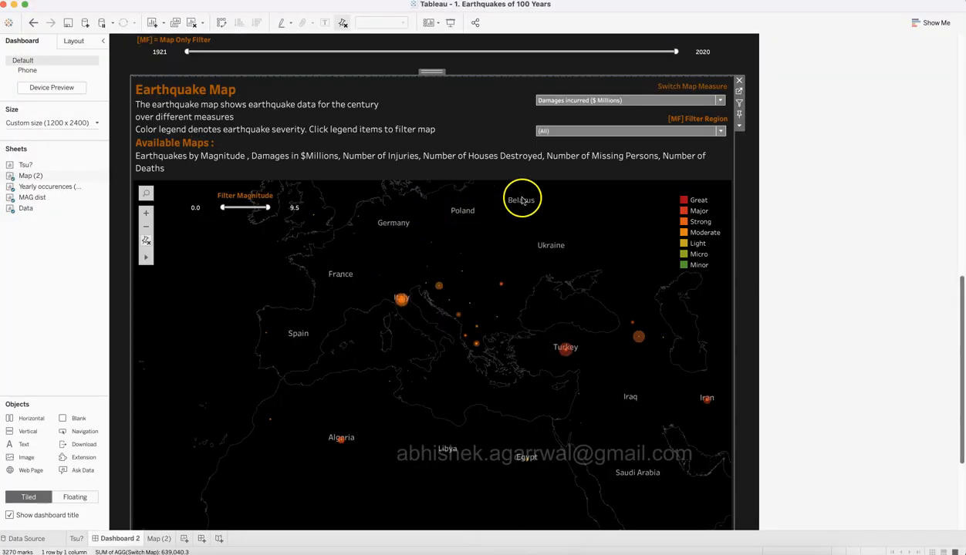
click(573, 211)
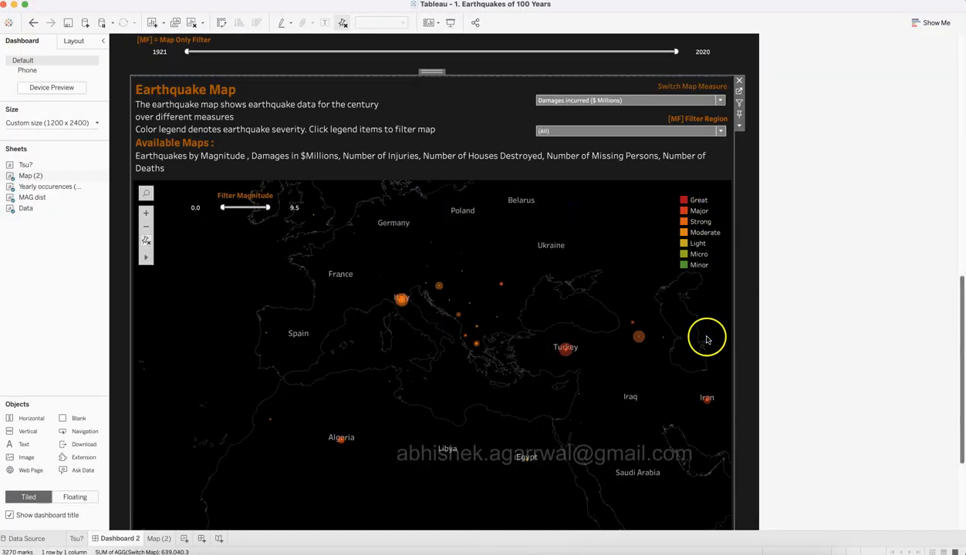
click(486, 267)
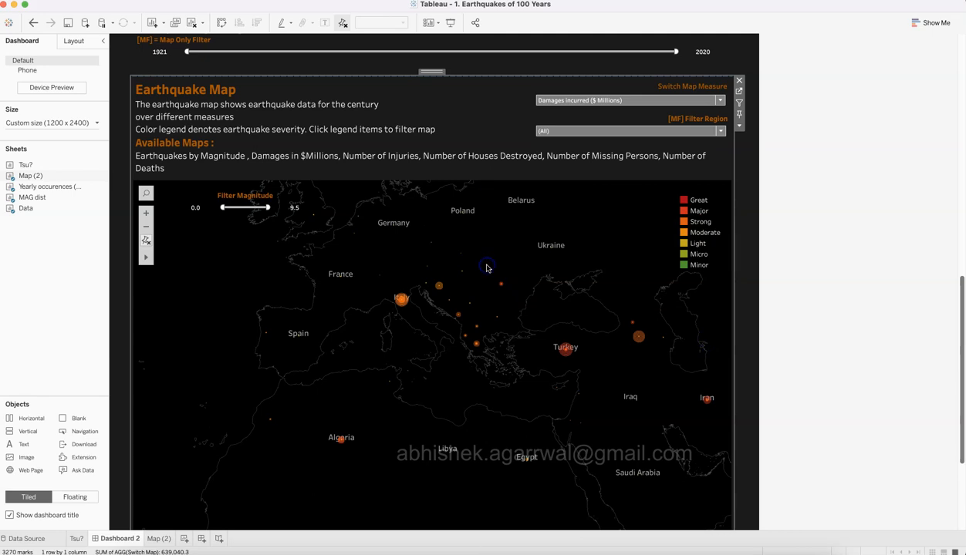
click(739, 92)
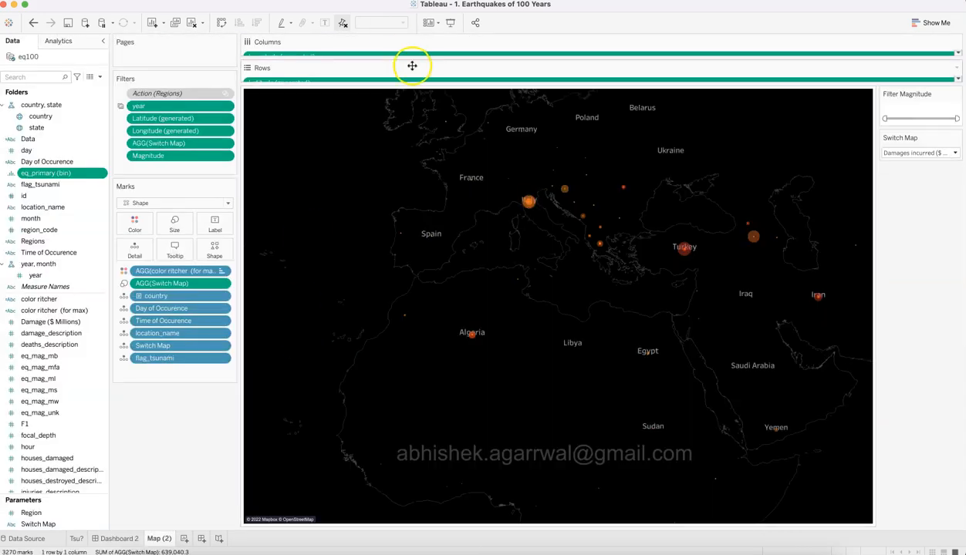
mouse_move(415, 54)
mouse_down()
mouse_move(418, 43)
mouse_move(423, 79)
mouse_move(426, 65)
mouse_up()
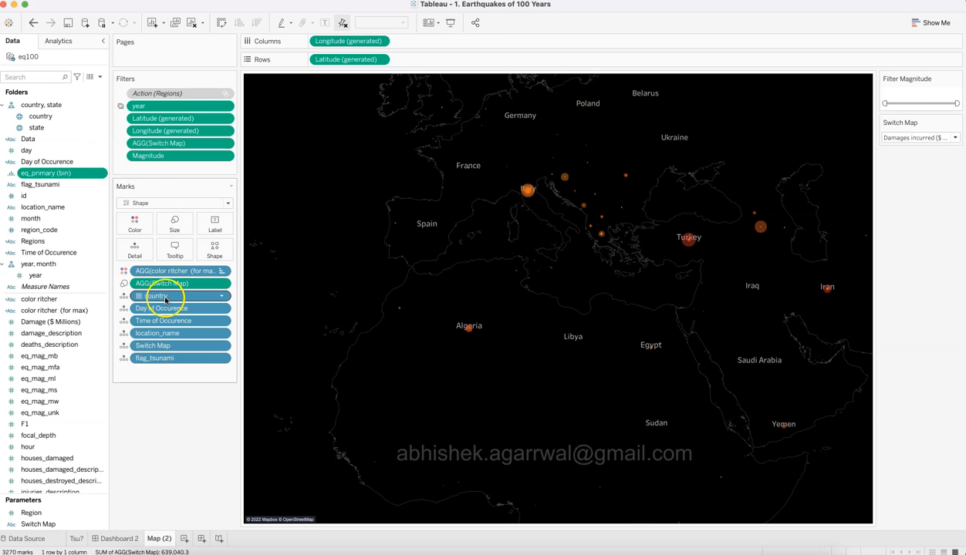
click(156, 501)
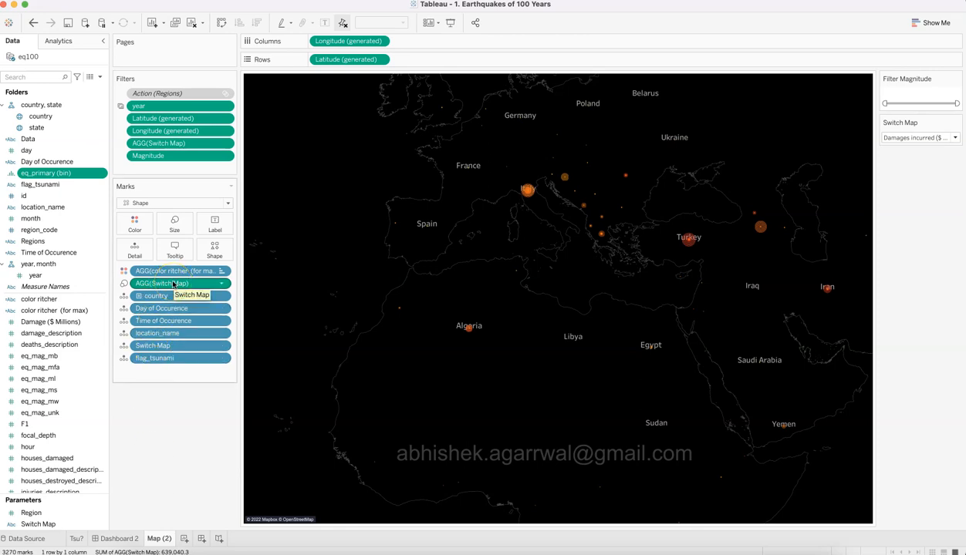
Preview the map with Switch Map set to Number of Deaths, Number of Houses Destroyed, Number of Injuries, Earthquake Magnitude and Number of Missing Persons
click(929, 139)
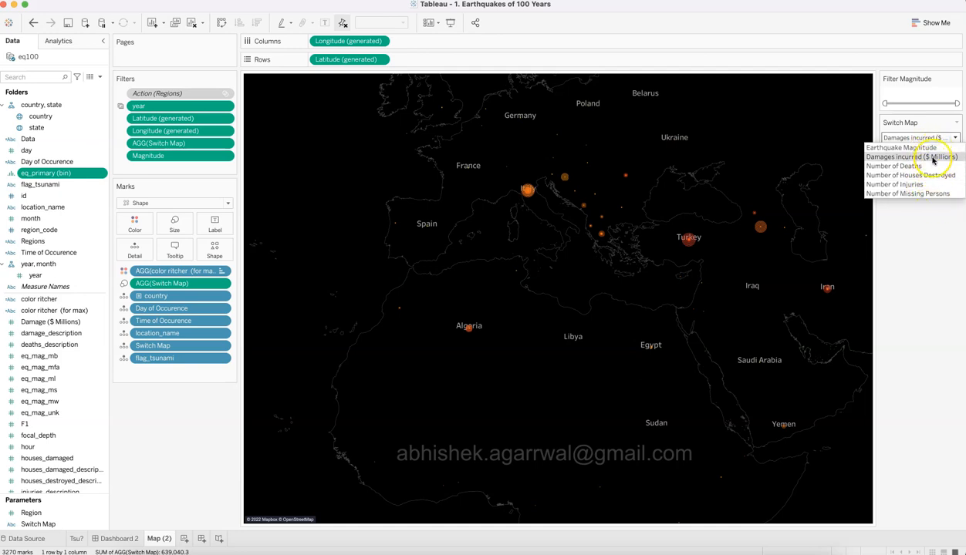
click(931, 157)
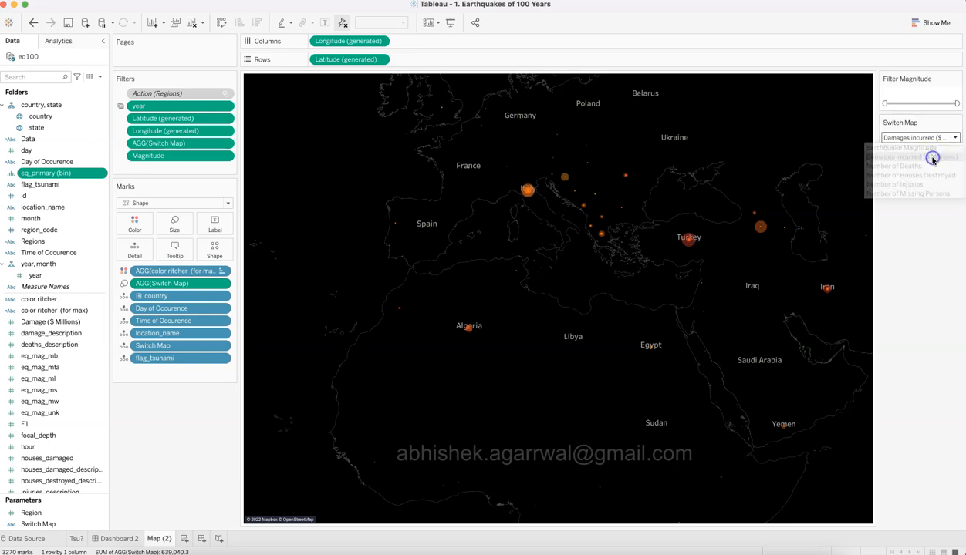
click(932, 136)
click(923, 165)
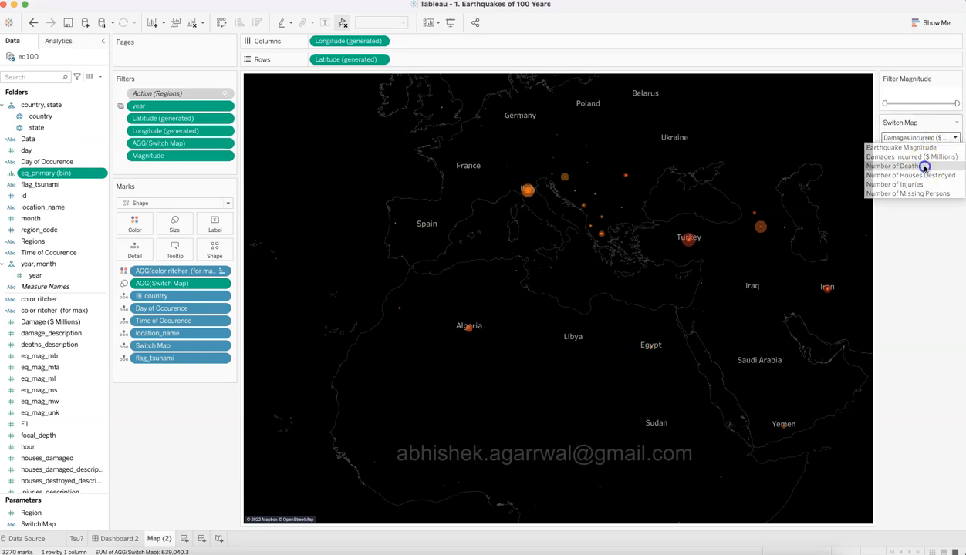
click(924, 137)
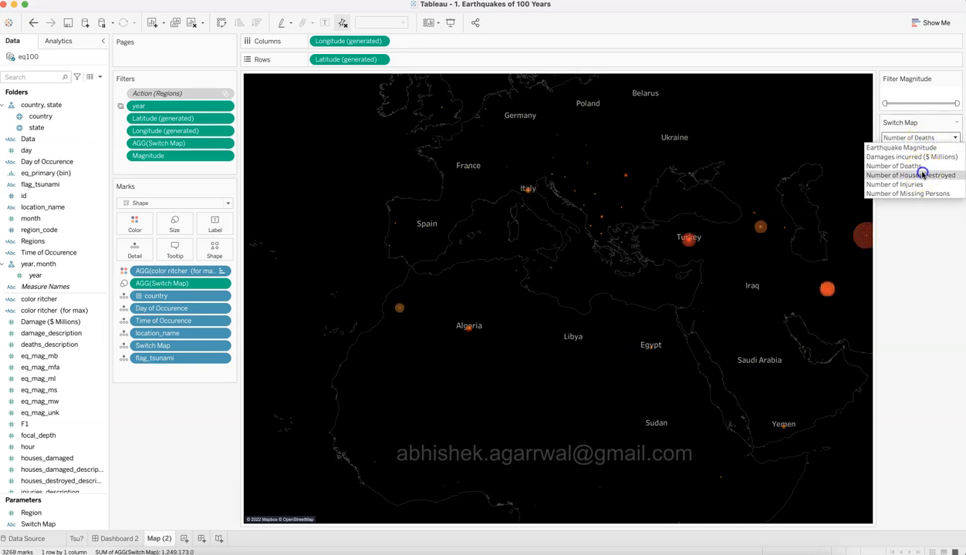
click(925, 175)
click(918, 140)
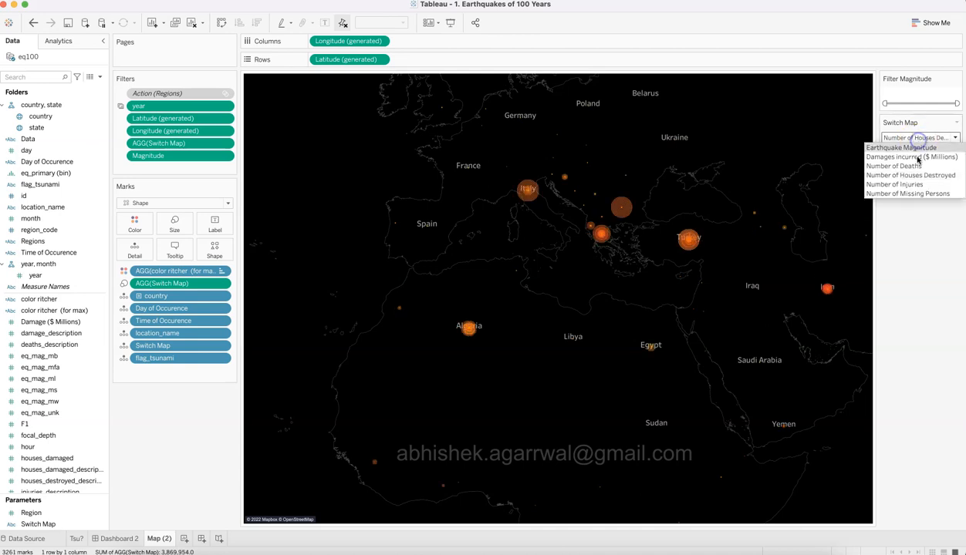
click(915, 186)
click(917, 139)
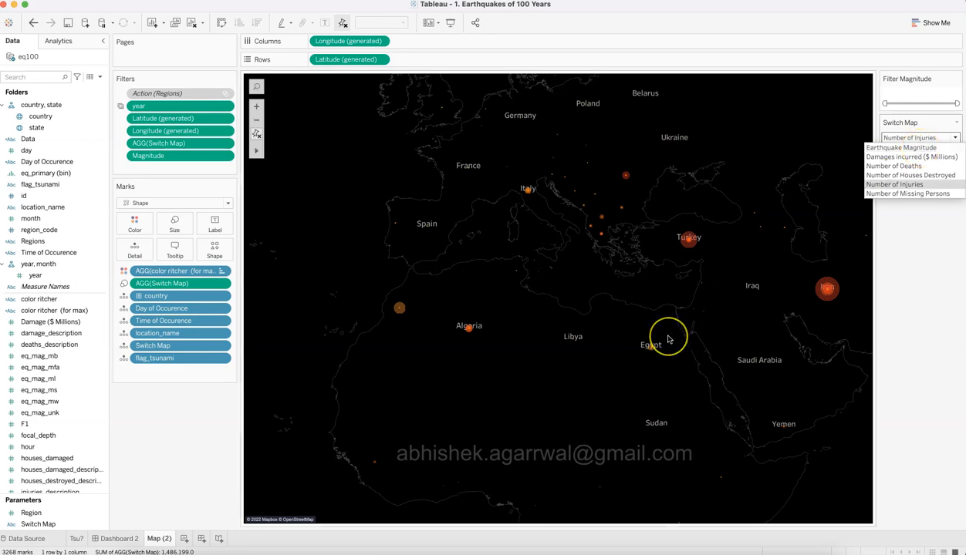
click(930, 148)
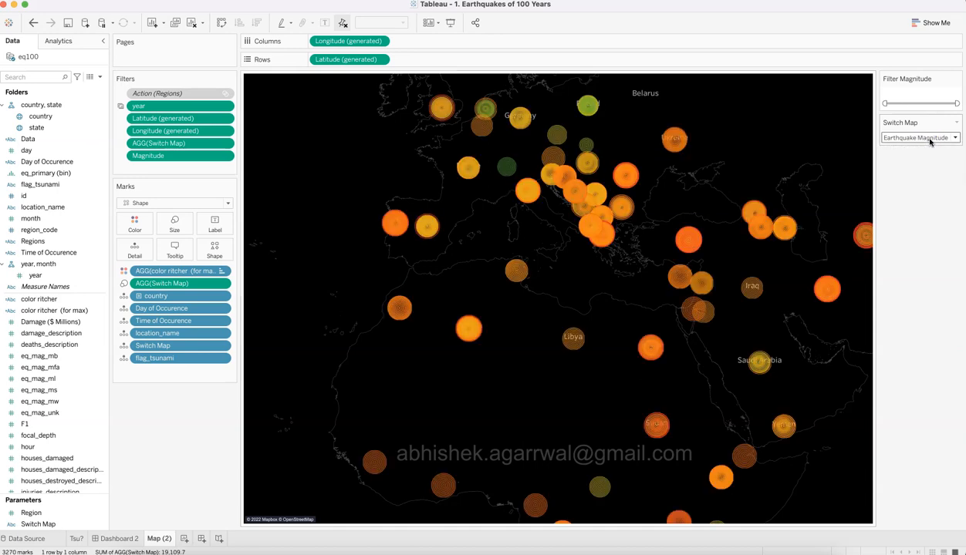
click(930, 138)
click(929, 190)
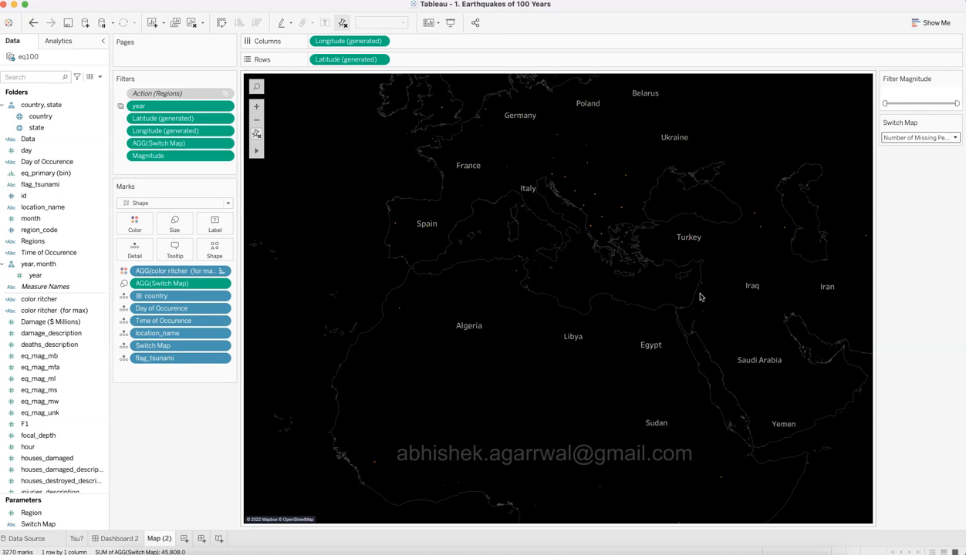
Switch to the Earthquake_yt workbook and start a new parameter named Switch Map
click(262, 383)
key(super+Tab)
click(341, 173)
click(279, 160)
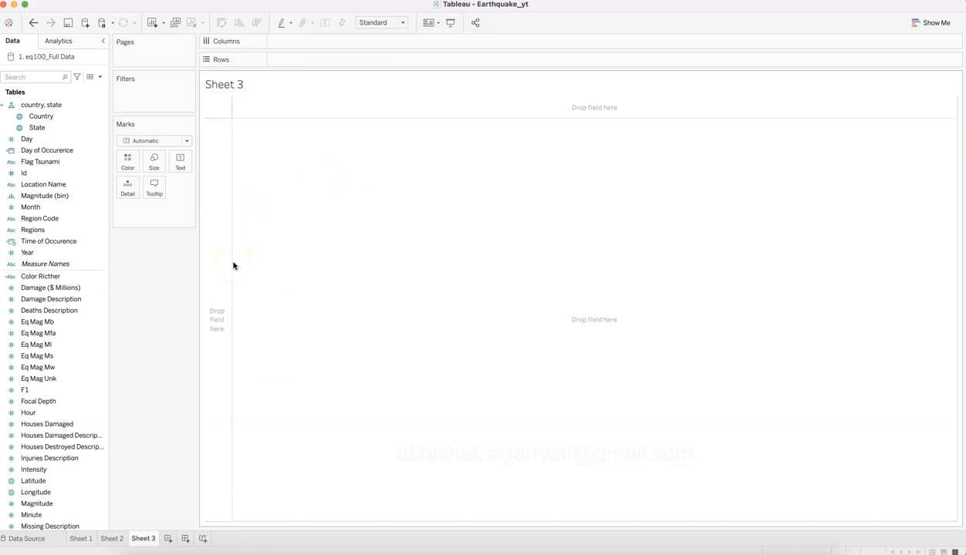
click(99, 78)
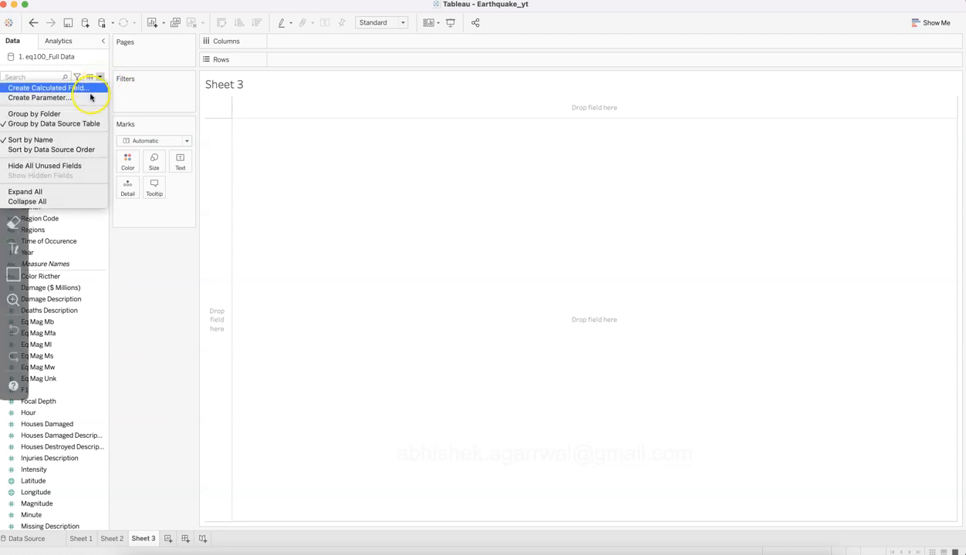
click(89, 98)
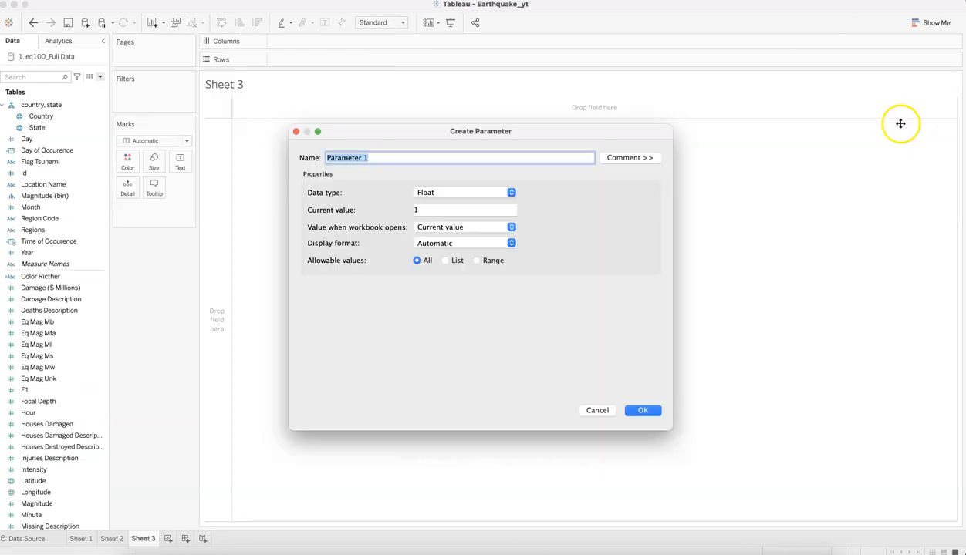
text(Switch Map)
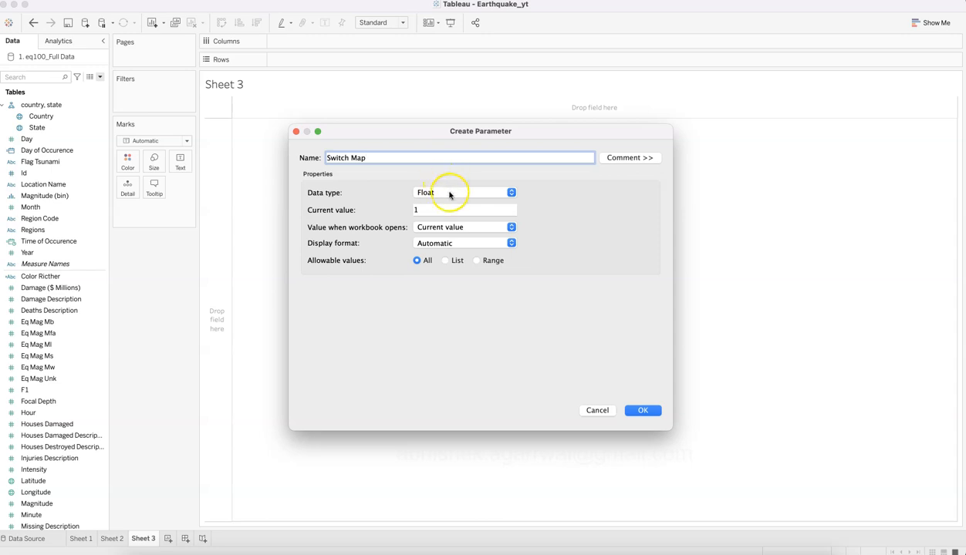
Set the Switch Map parameter's data type to String and restrict its allowable values to a list
click(449, 194)
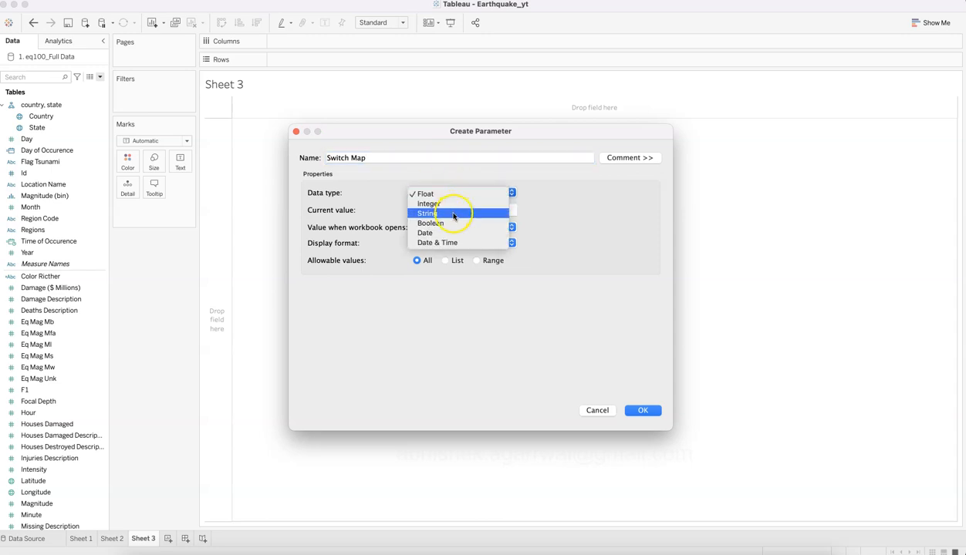
click(454, 214)
click(455, 227)
click(455, 228)
click(448, 261)
Check the other workbook's Switch Map options and add Earthquake Magnitude as the first value in the new parameter's list
click(394, 318)
click(394, 319)
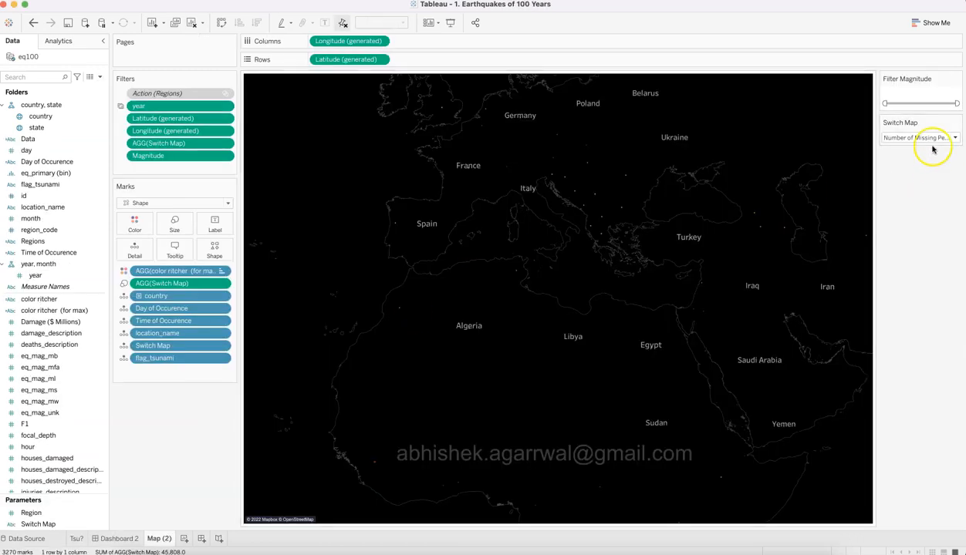
click(930, 137)
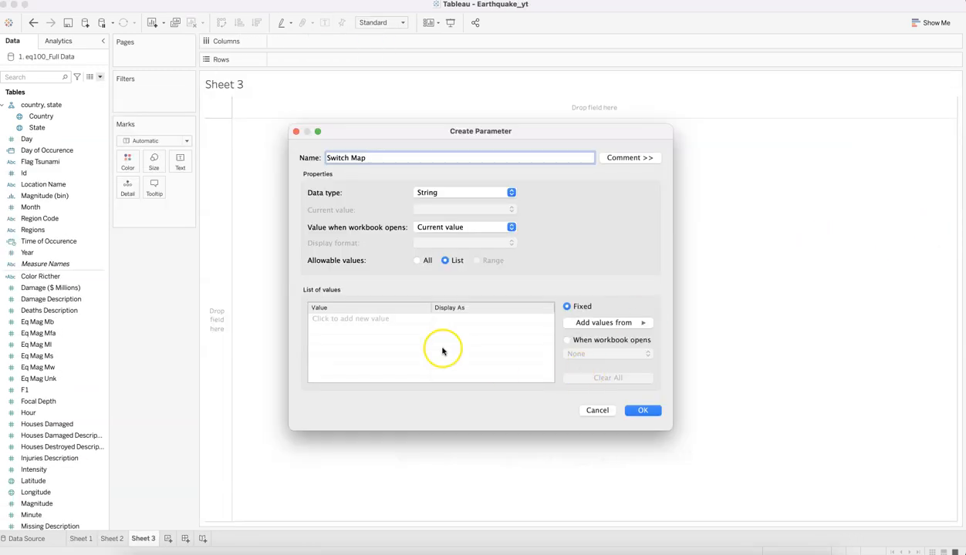
click(396, 319)
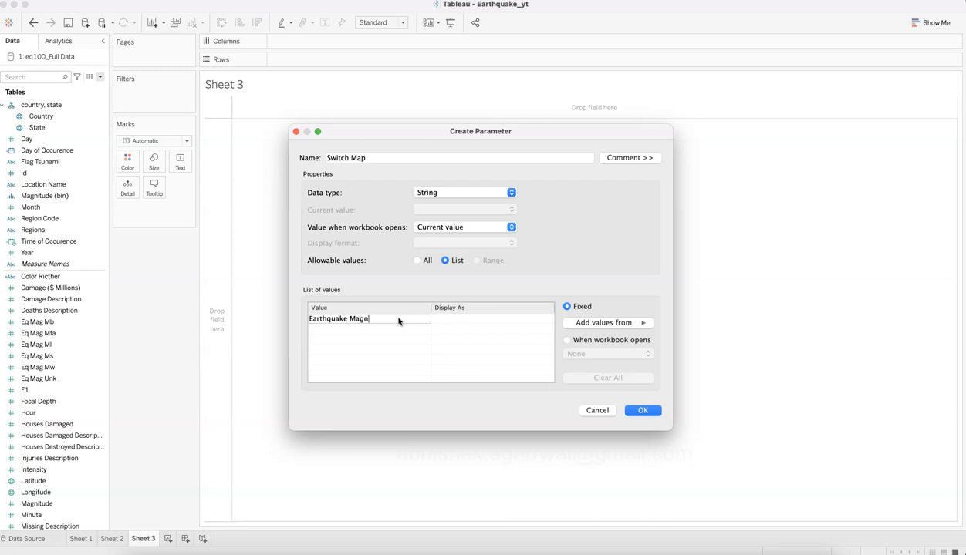
key(Tab)
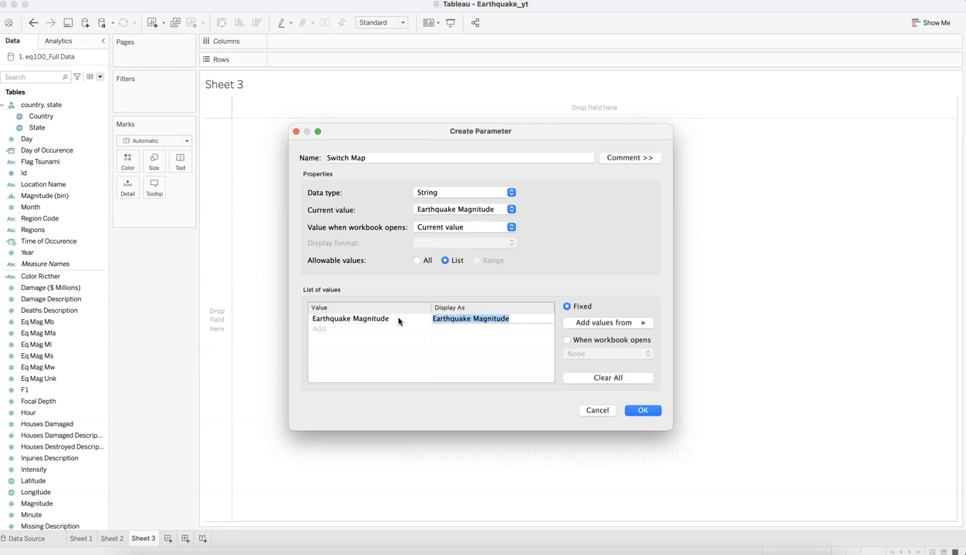
Change the first value in the parameter's list to Magnitude
click(394, 318)
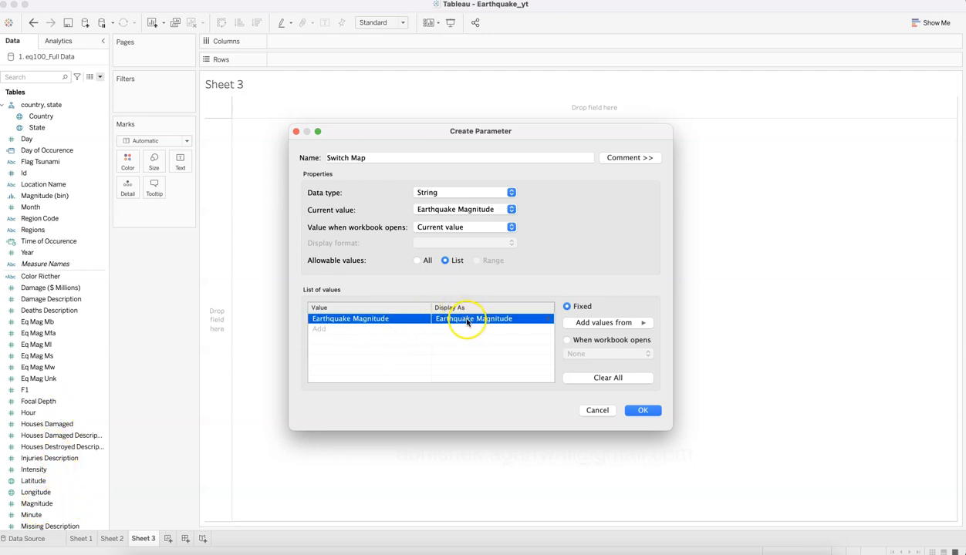
click(353, 318)
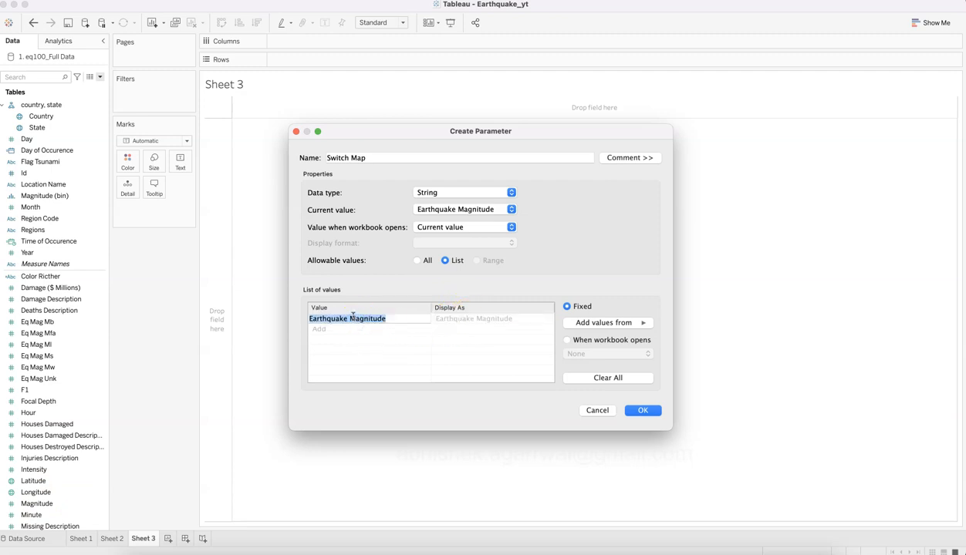
click(350, 317)
key(BackSpace)
key(BackSpace)
key(BackSpace)
key(BackSpace)
key(BackSpace)
key(BackSpace)
key(BackSpace)
key(BackSpace)
key(BackSpace)
key(BackSpace)
key(BackSpace)
key(Tab)
Check the finished workbook's Switch Map options and set the Magnitude value's display name to Earthquake Magnitude
click(431, 318)
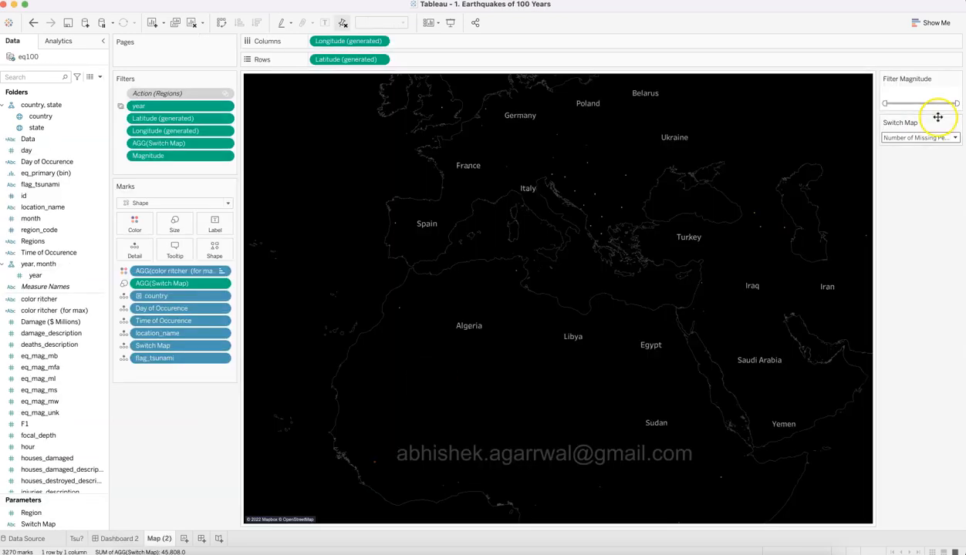
click(921, 137)
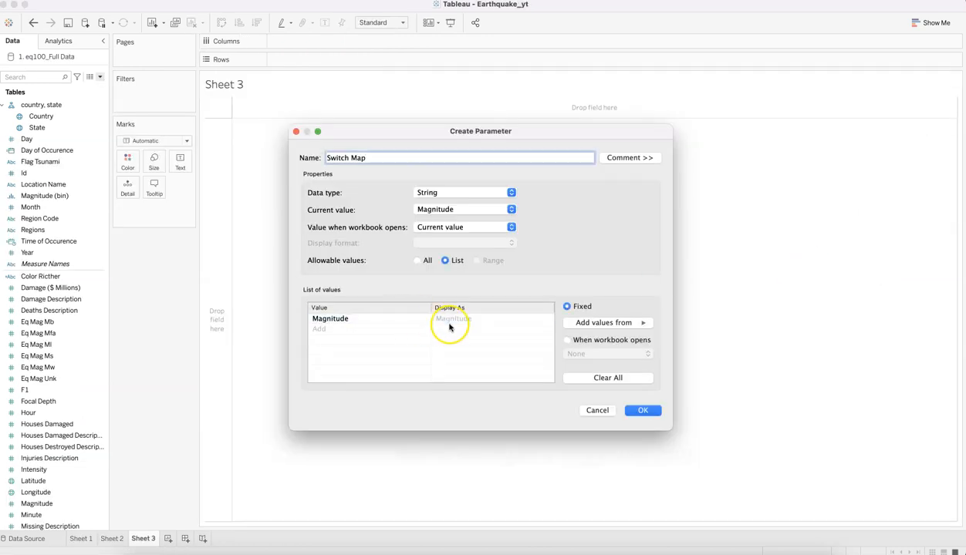
double_click(449, 318)
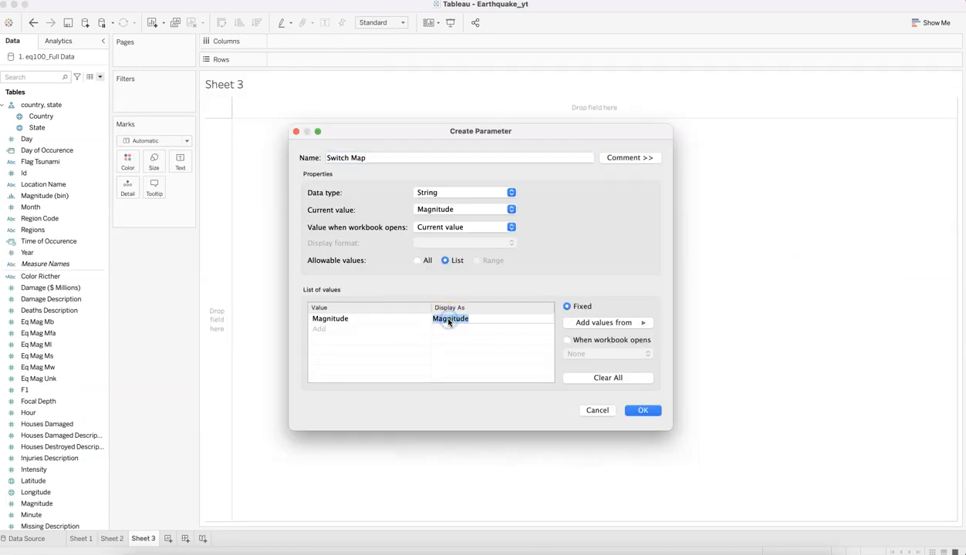
key(shift+Tab)
key(Right)
double_click(449, 321)
key(Left)
text(Earthquake)
Add the list value Damage ($ Millions) with the display name Damages Incurred ($ Millions)
click(400, 334)
click(399, 335)
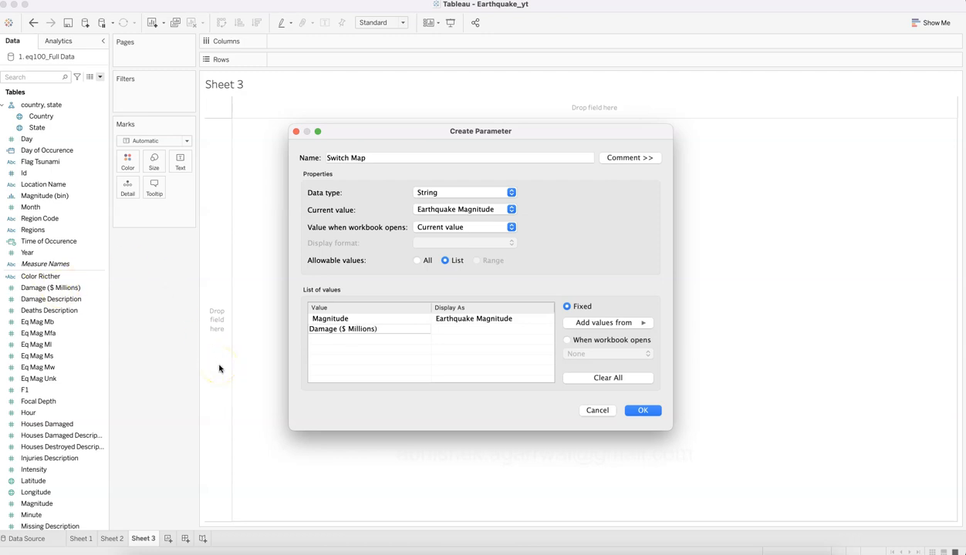
click(454, 330)
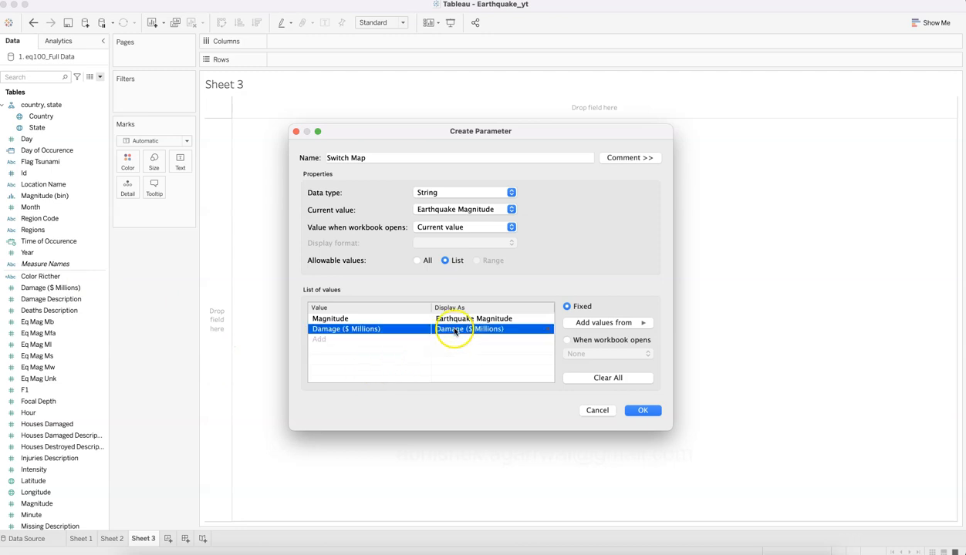
click(454, 330)
click(462, 329)
text(s In)
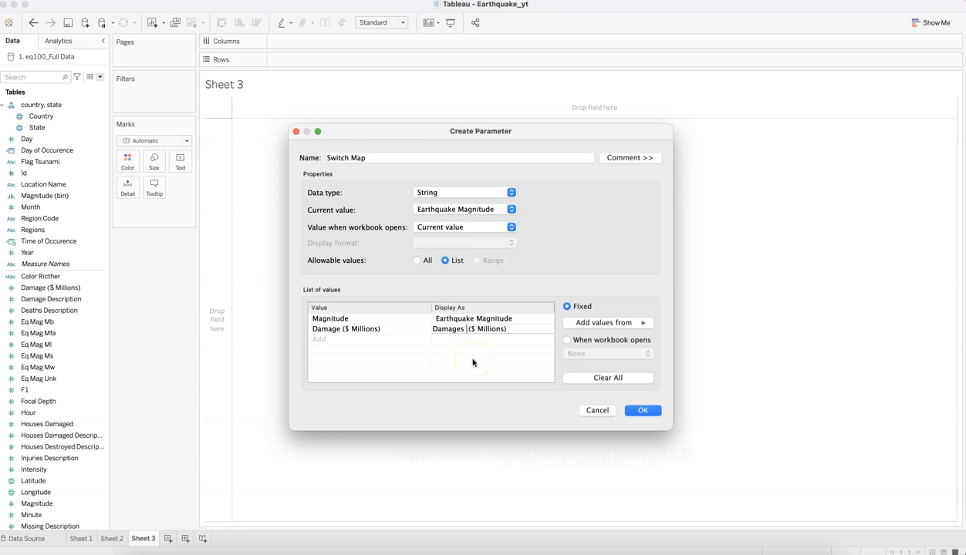
text(curred)
Add Number of Deaths and Number of Houses Destroyed to the parameter's list, keeping their default display names
click(334, 339)
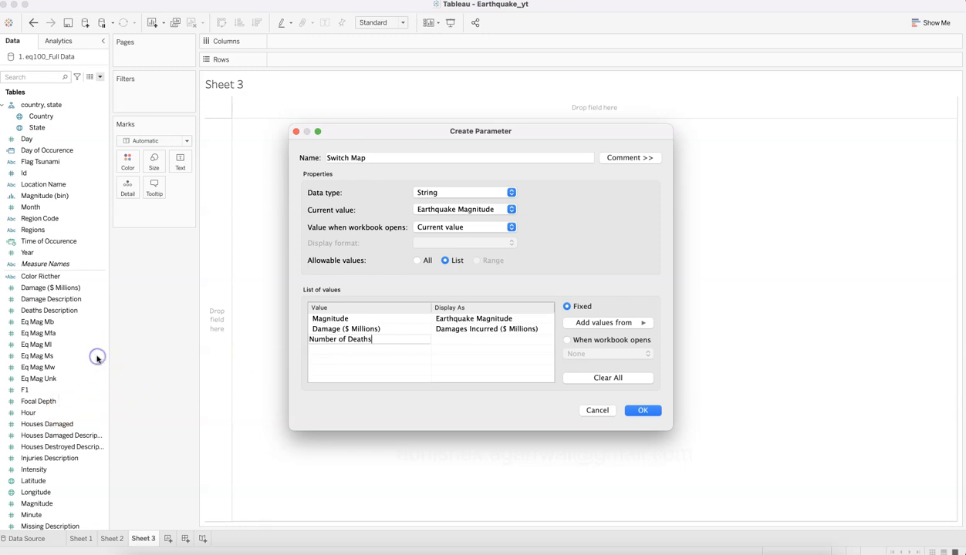
click(466, 340)
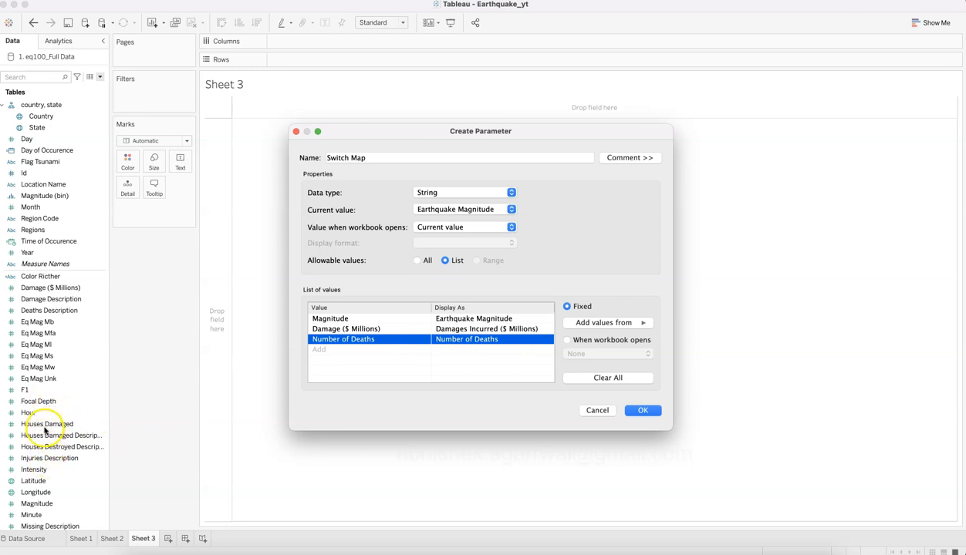
click(338, 350)
text(Houses Destr)
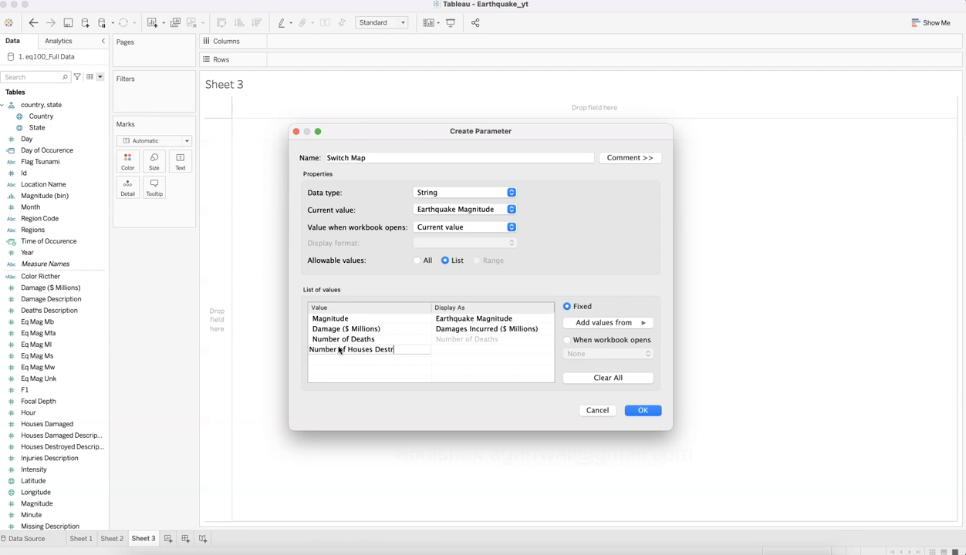
key(Tab)
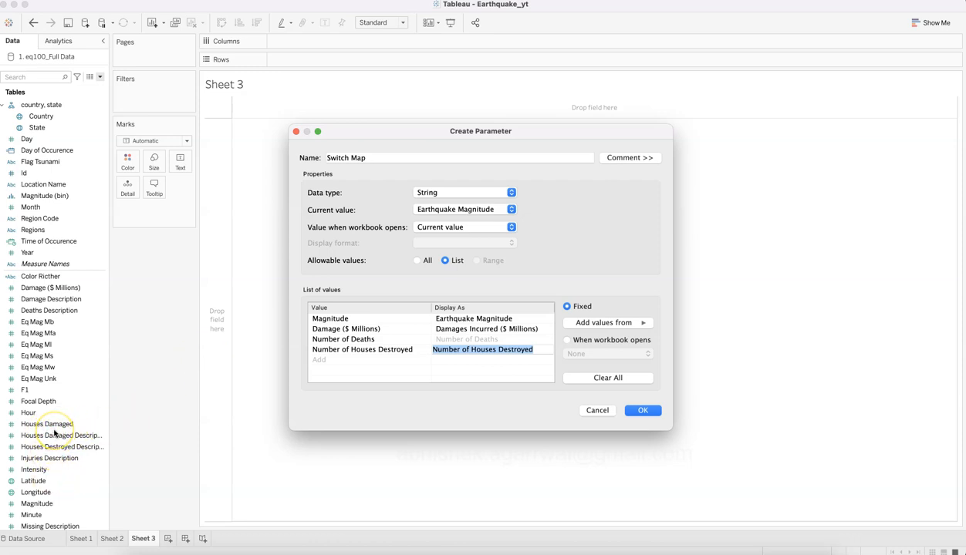
Add Number of Injuries and Number of Missing Person to the list and create the Switch Map parameter
click(375, 360)
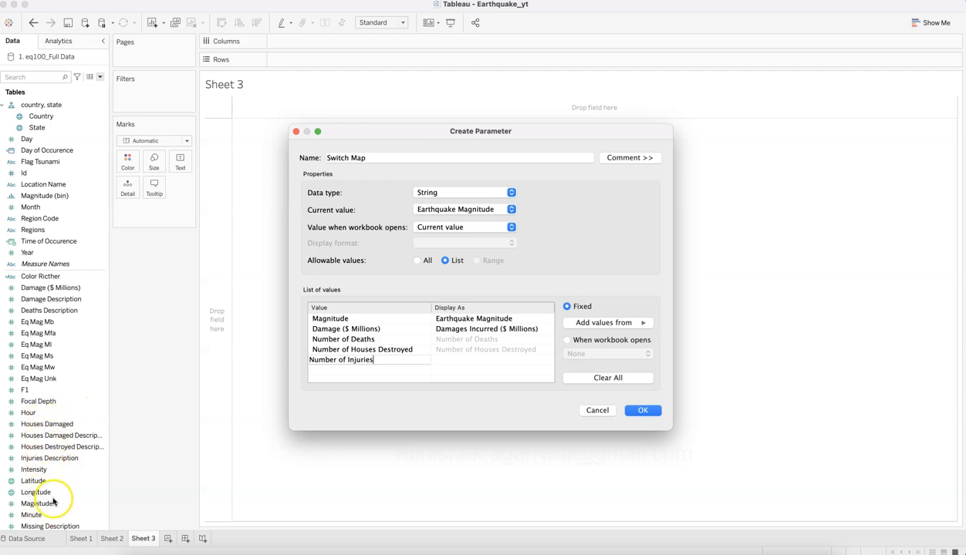
click(344, 371)
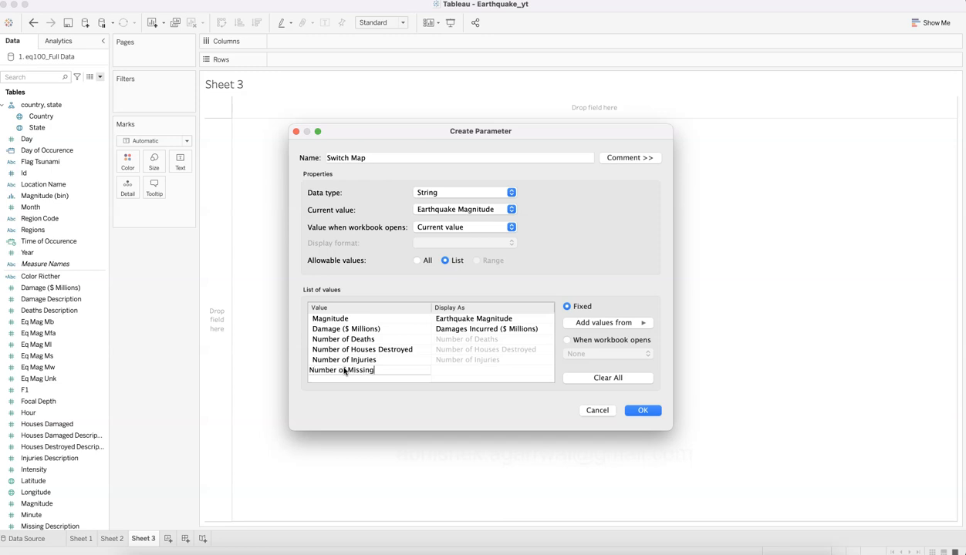
key(Tab)
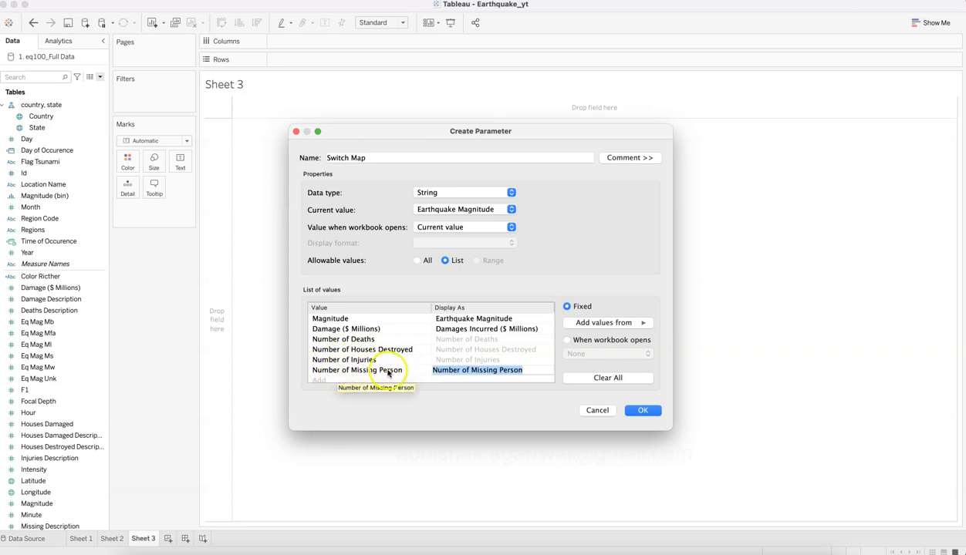
click(642, 411)
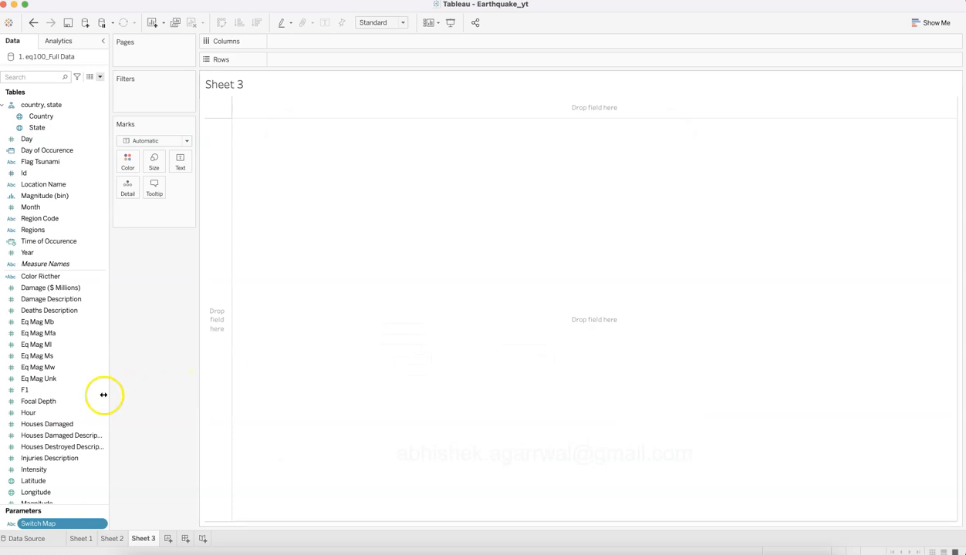
Widen the Data pane to show the full names of the Number of fields
scroll(93, 412, down, 4)
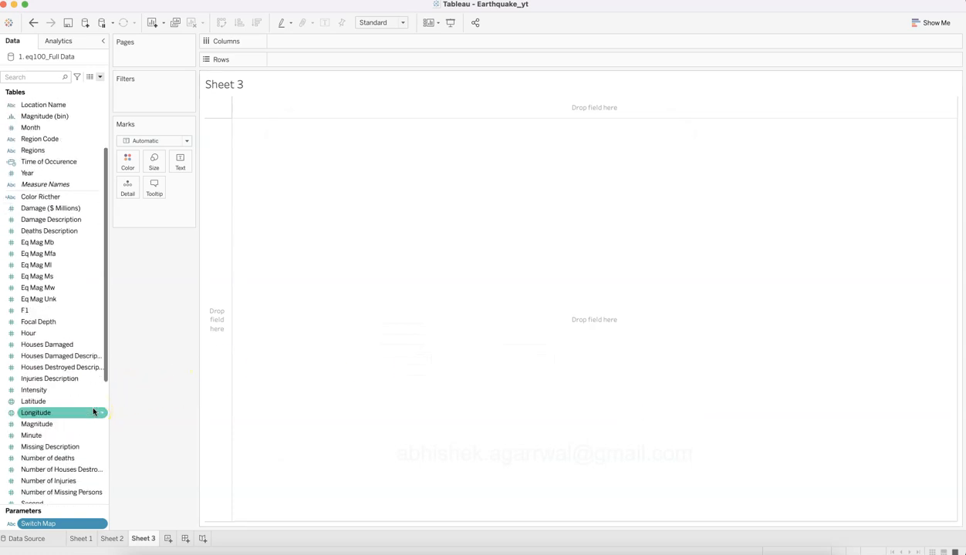
scroll(82, 436, down, 2)
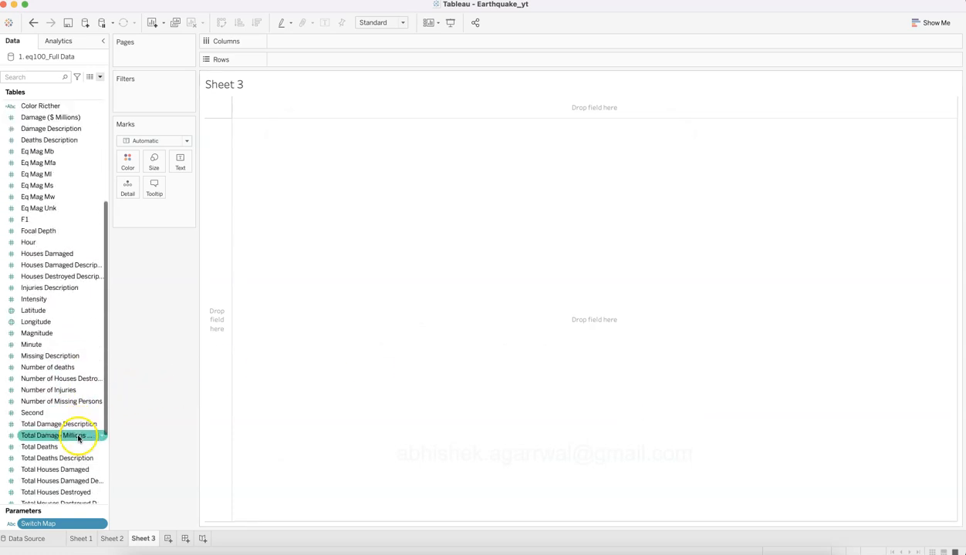
drag(113, 401, 155, 399)
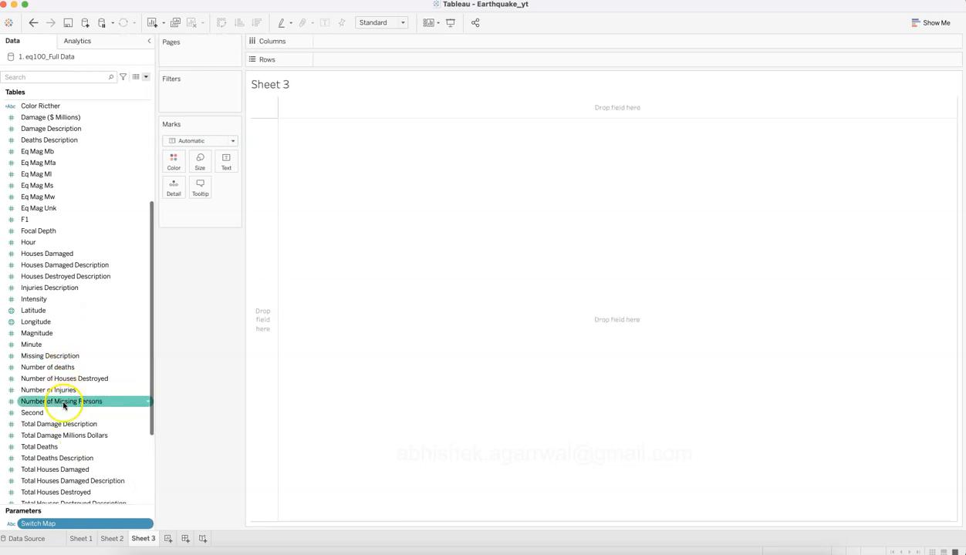
Edit the Switch Map parameter so its deaths value reads Number of deaths, matching the field name, and save it
click(148, 524)
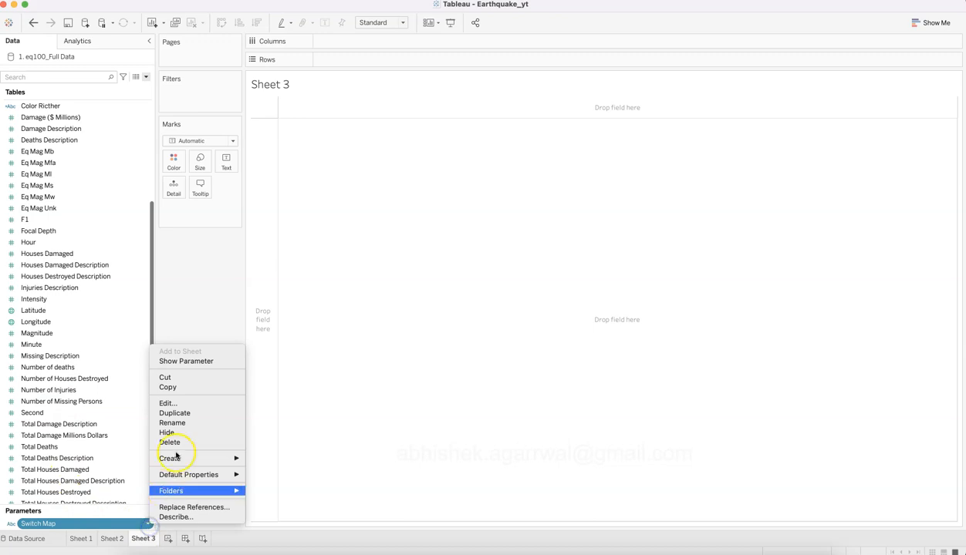
click(187, 407)
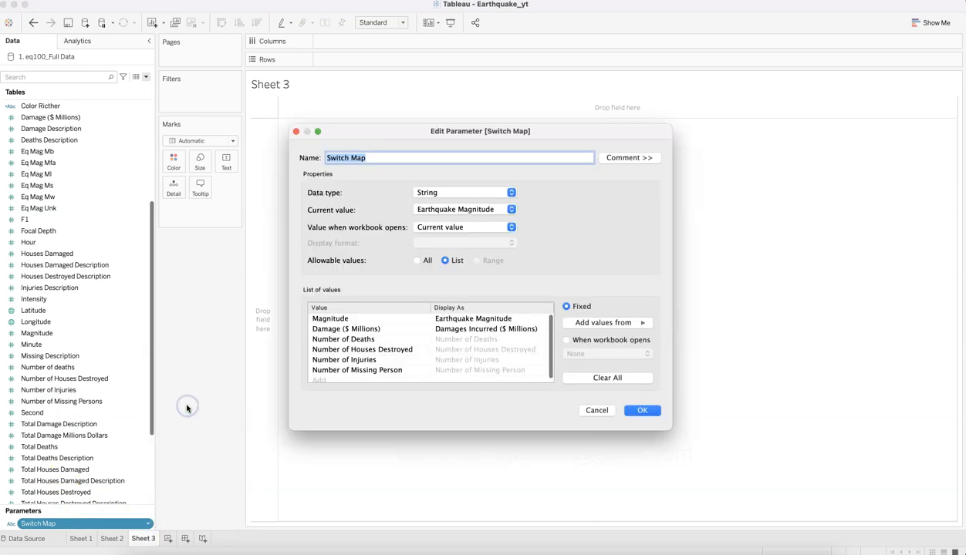
click(350, 339)
click(350, 339)
key(Right)
key(Left)
key(Left)
key(BackSpace)
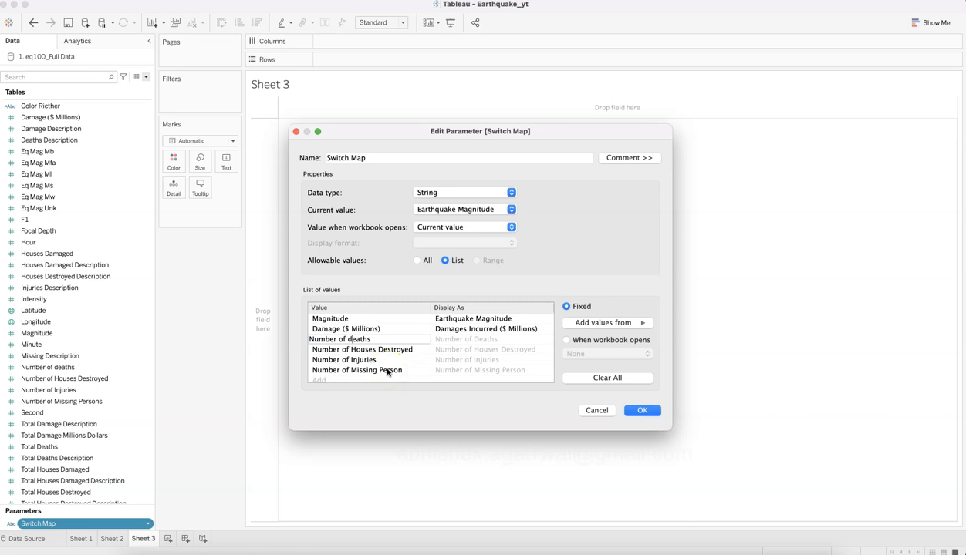
click(387, 372)
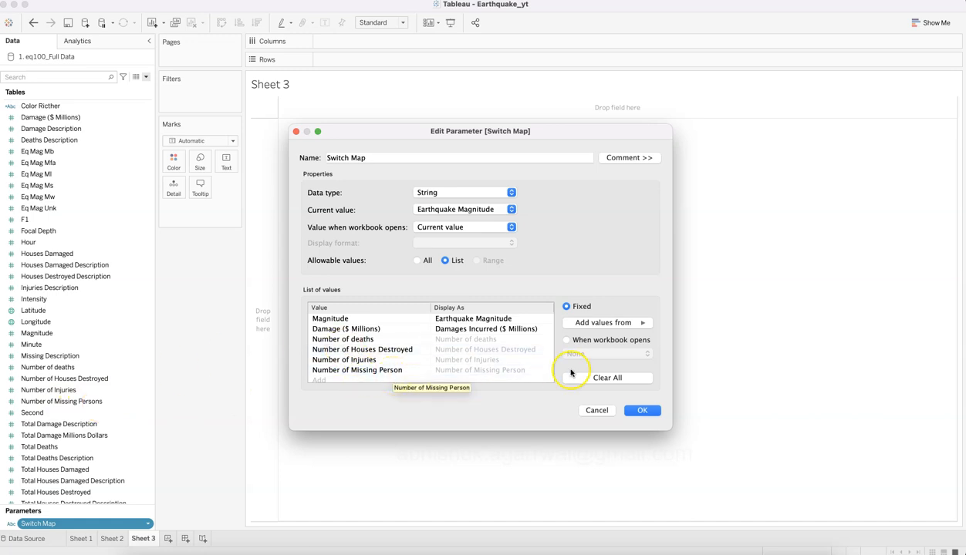
click(645, 411)
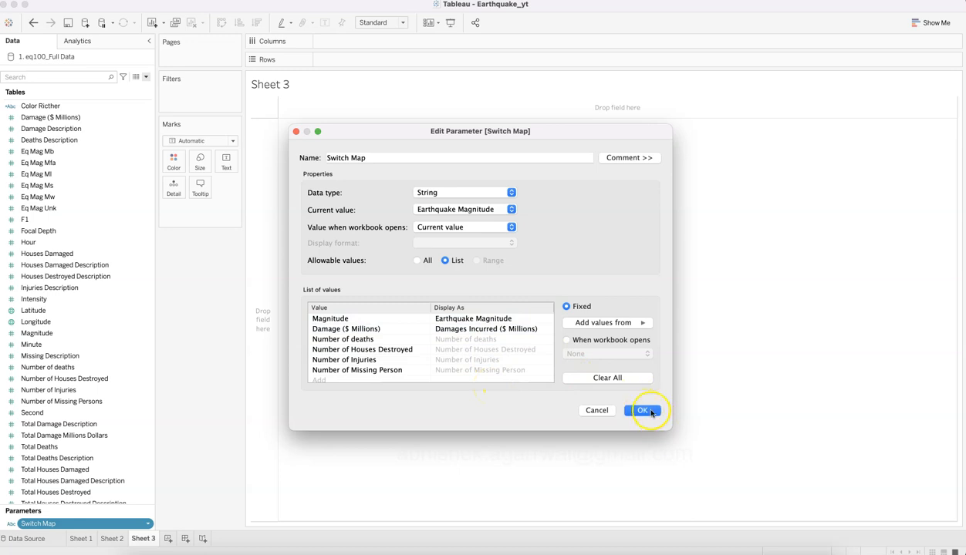
Show the Switch Map parameter control on Sheet 3 and look through its list of options
click(149, 524)
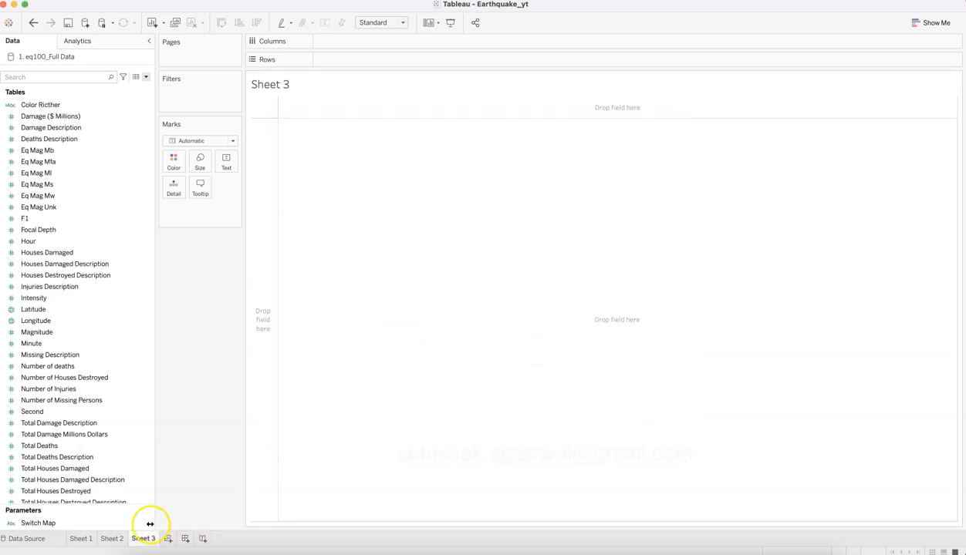
right_click(149, 525)
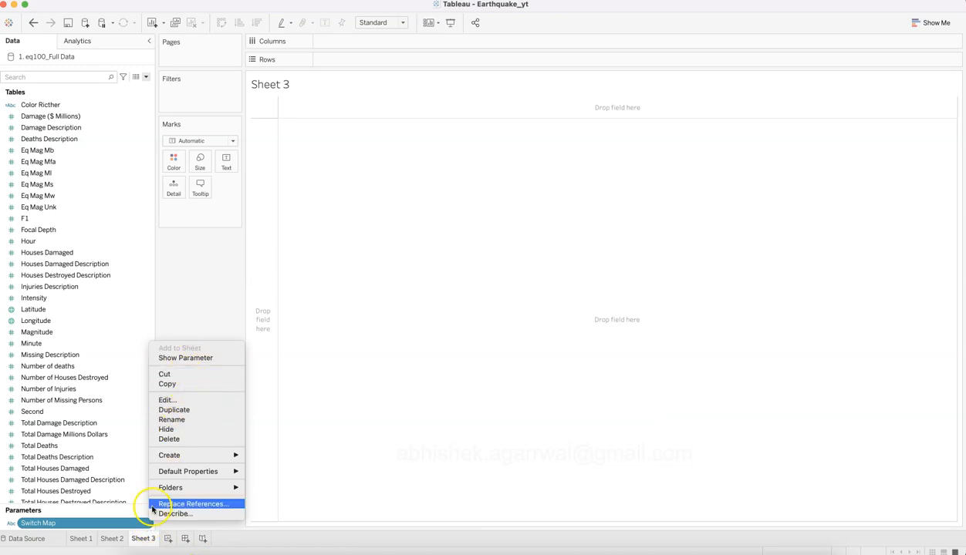
click(198, 358)
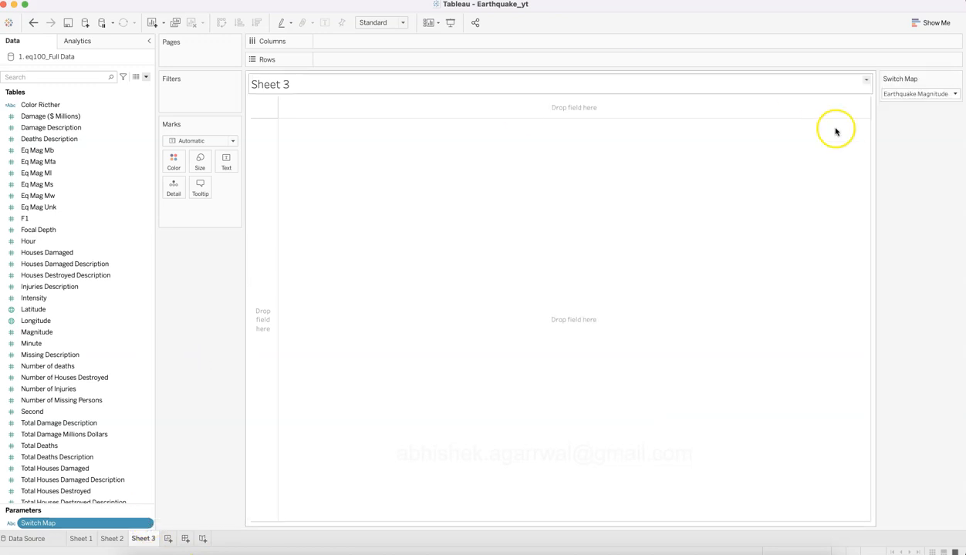
click(910, 93)
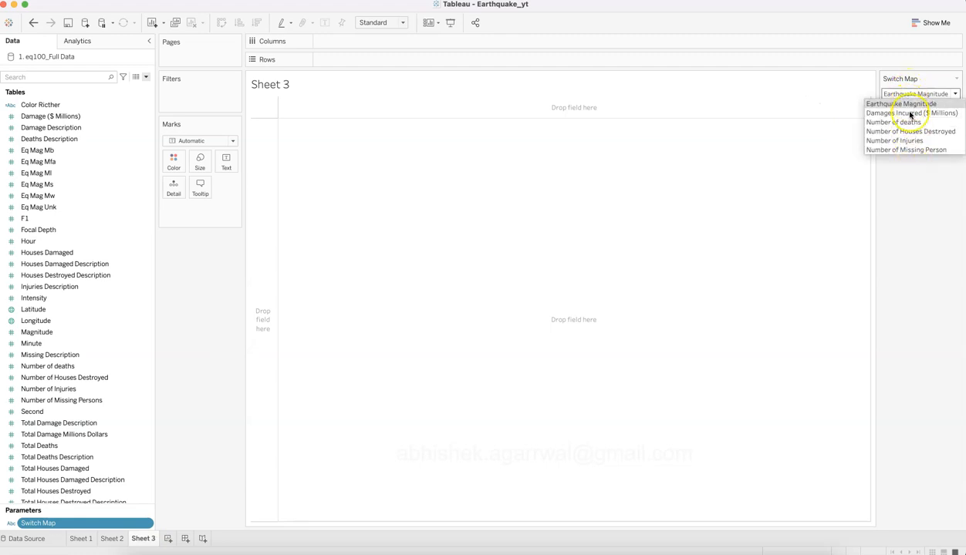
click(903, 220)
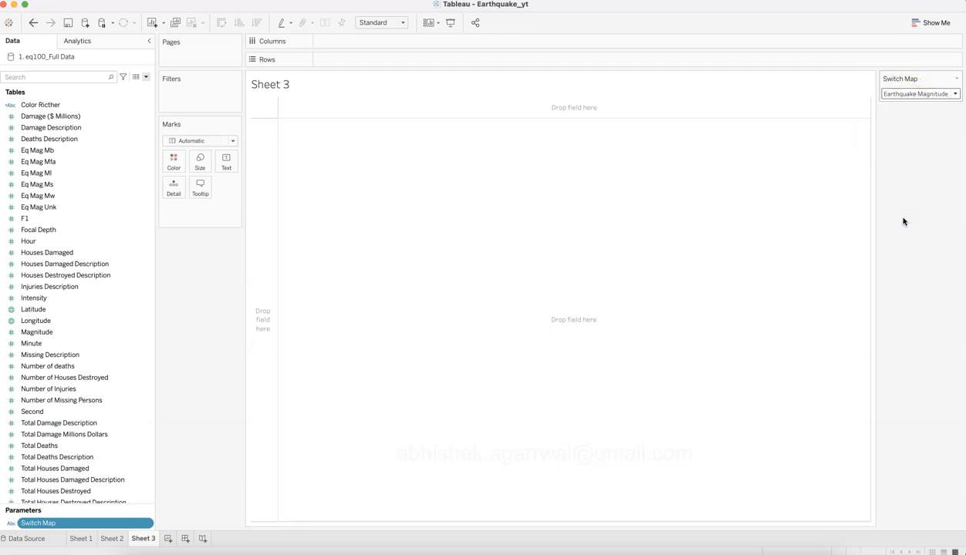
click(933, 94)
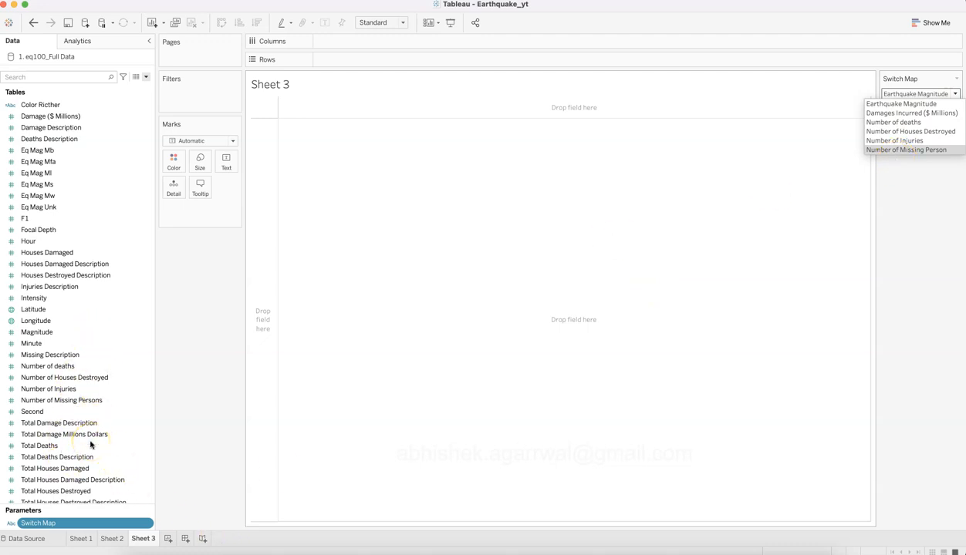
click(249, 332)
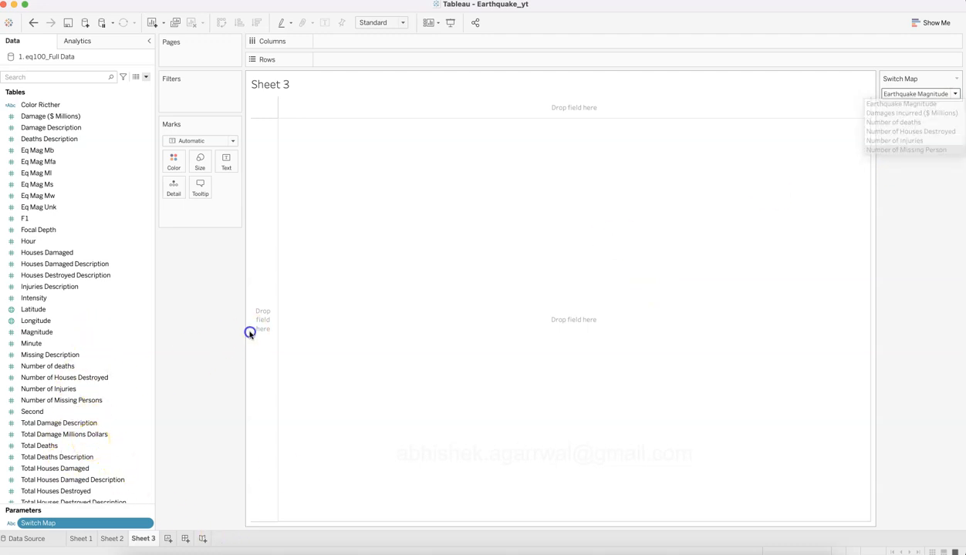
Create a calculated field named Switch Map and begin its formula with CASE on the Switch Map parameter
click(147, 77)
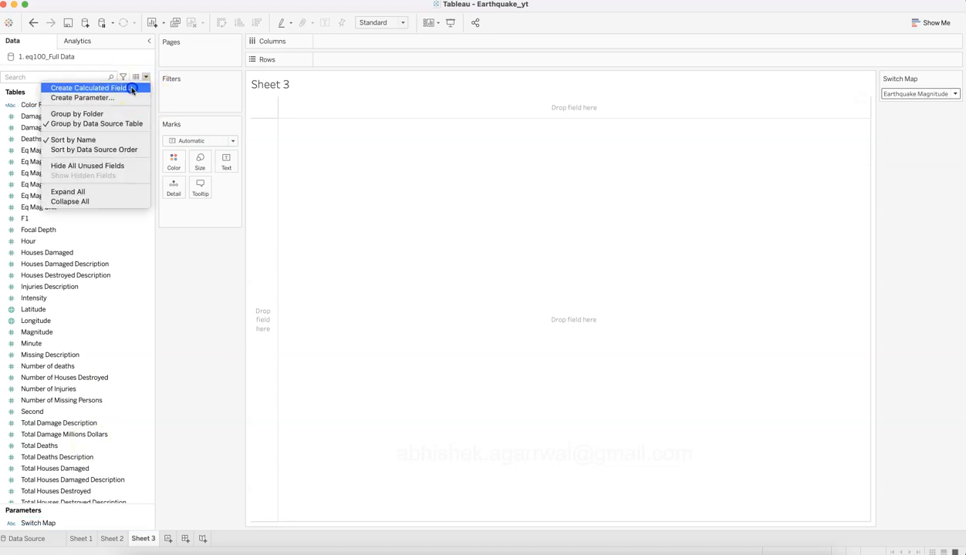
click(133, 88)
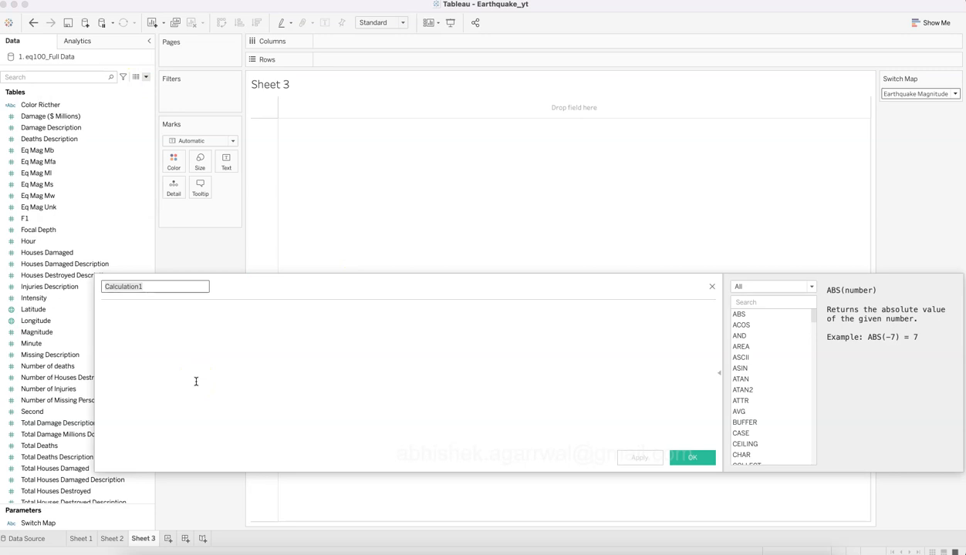
text(Switch Map)
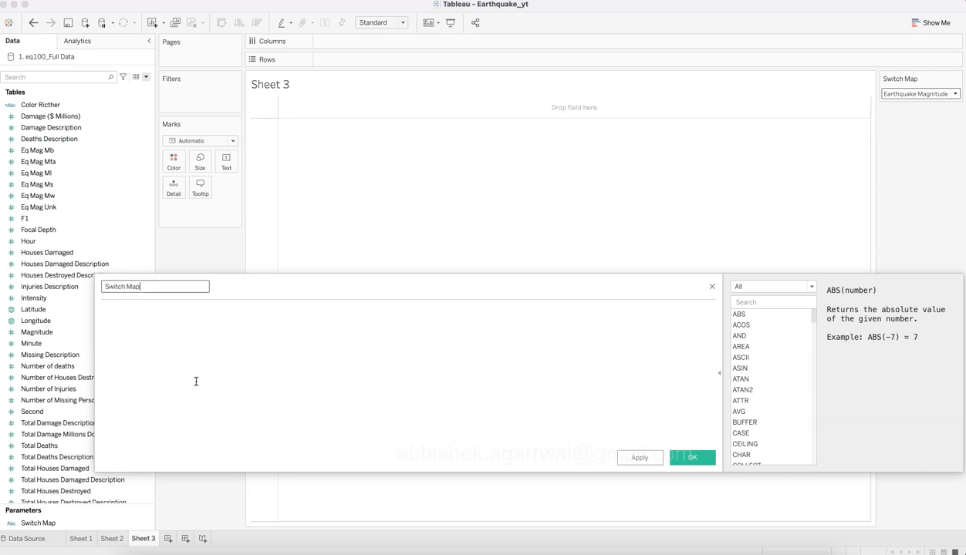
click(195, 381)
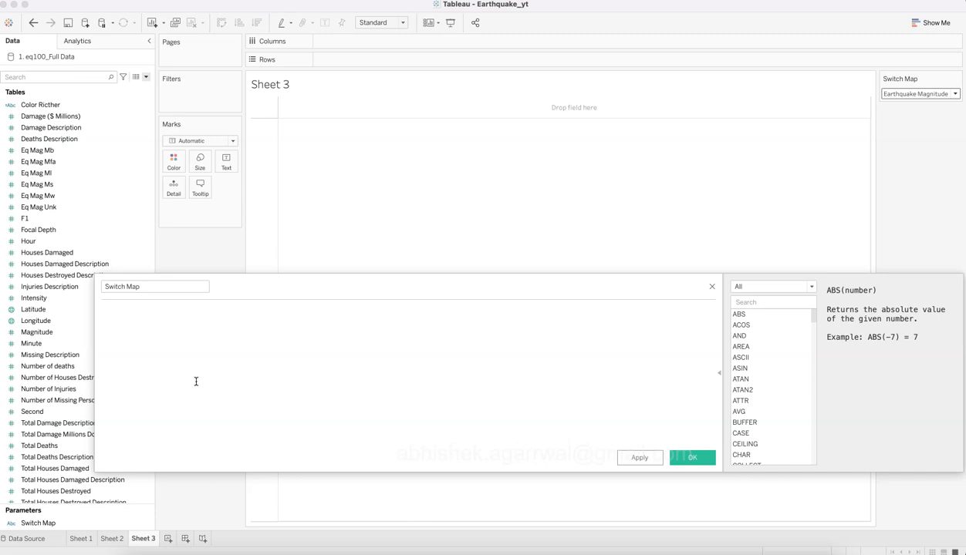
text(ca)
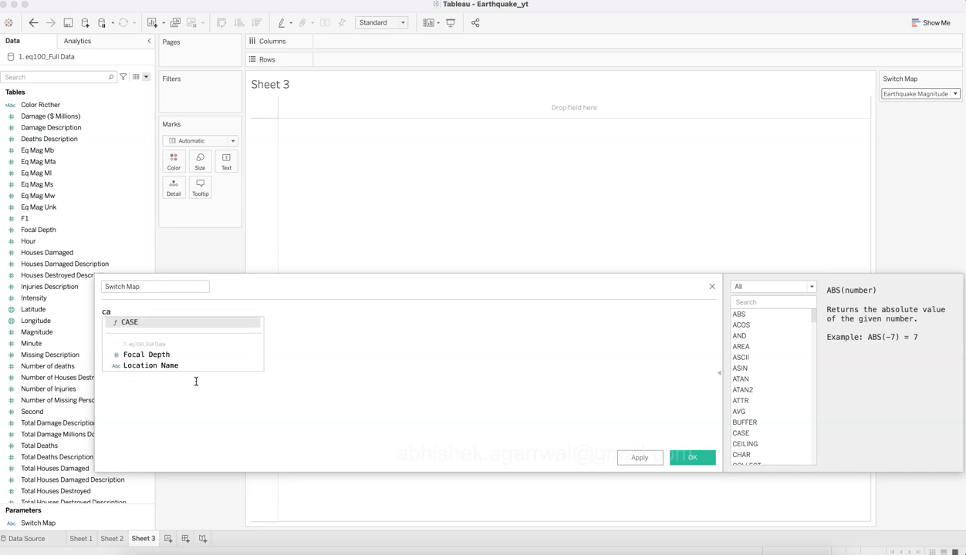
key(Return)
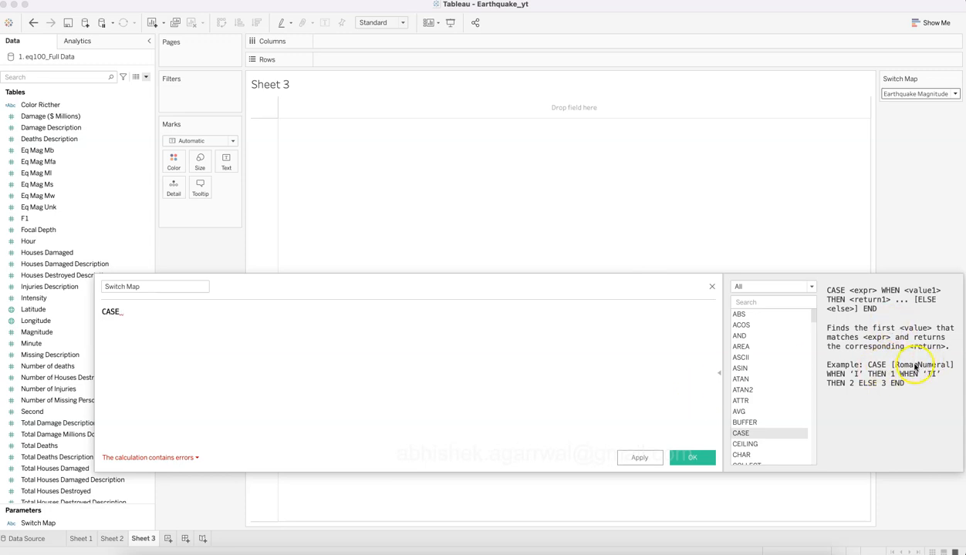
text(w)
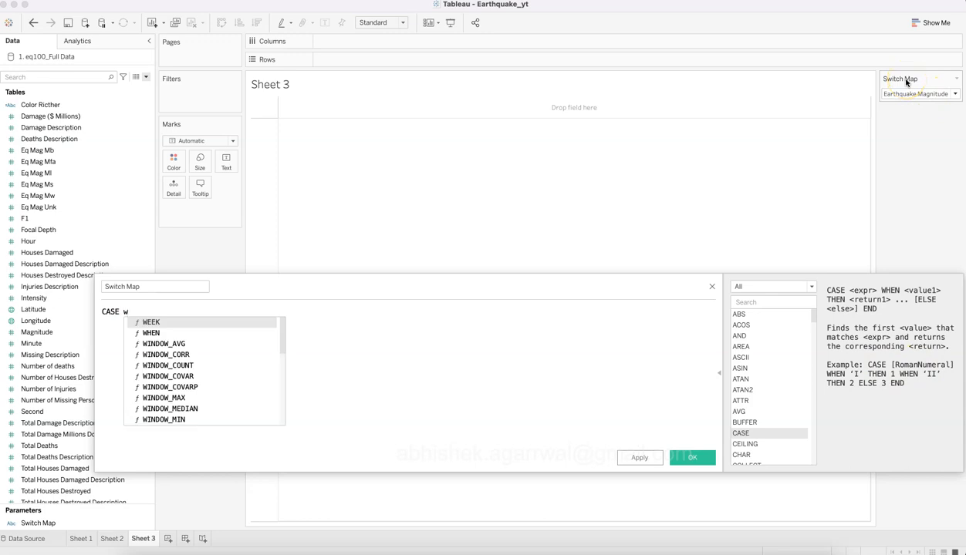
key(BackSpace)
text(swit)
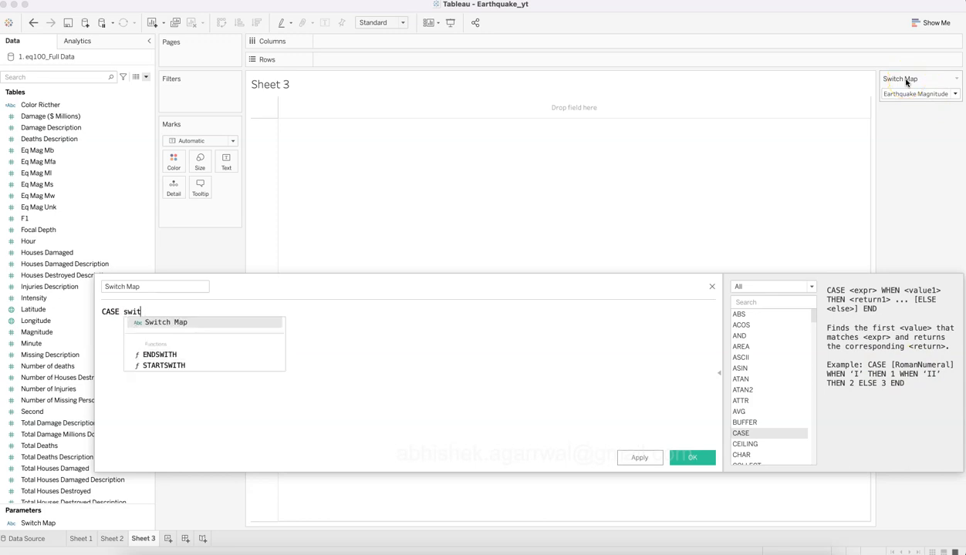
key(Return)
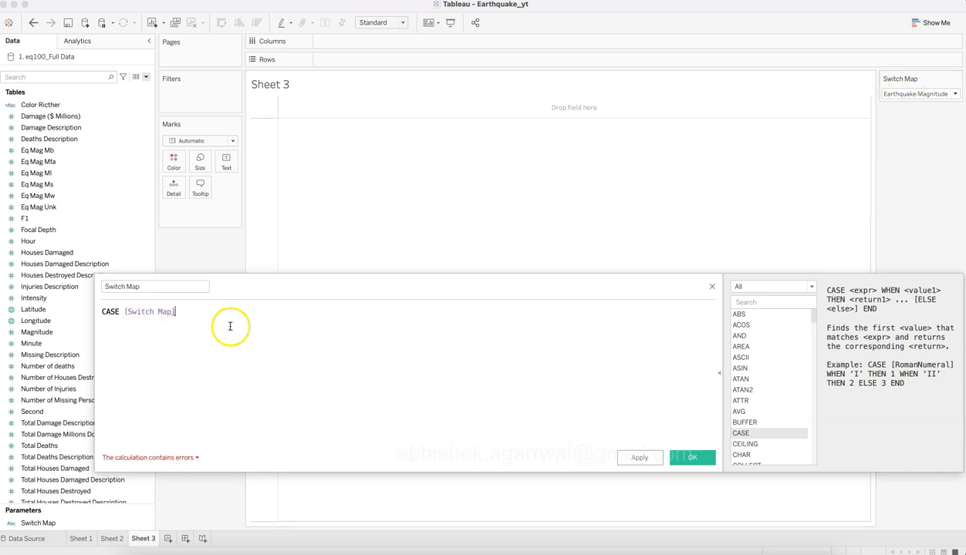
Add the branch WHEN "Earthquake Magnitude" THEN [Magnitude] to the CASE formula
key(Return)
text(whe)
key(Return)
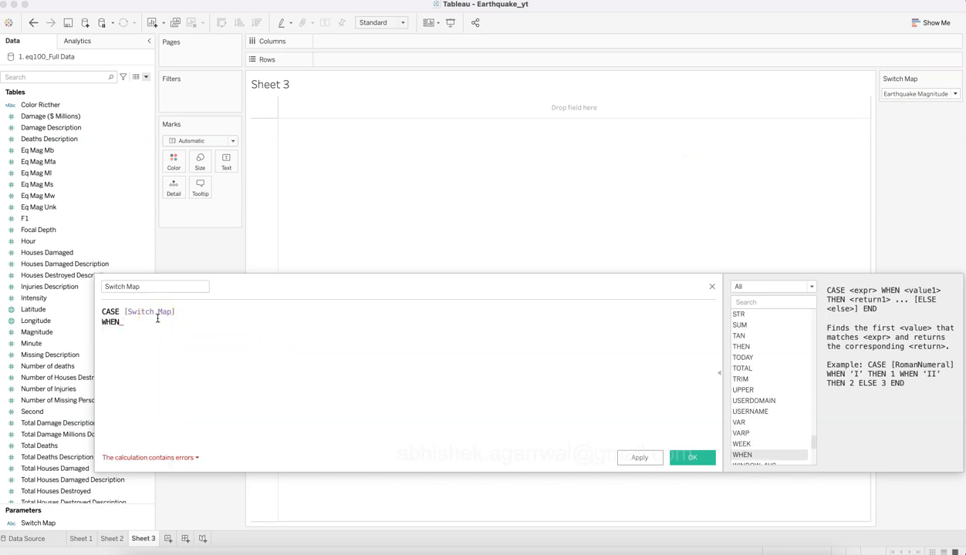
text("Earthquake)
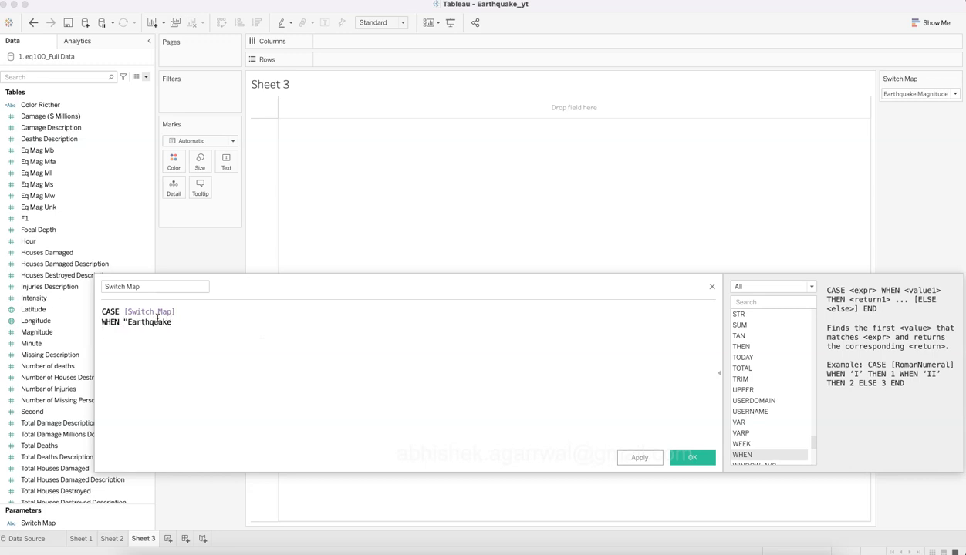
text( Magnitude" t)
text(h)
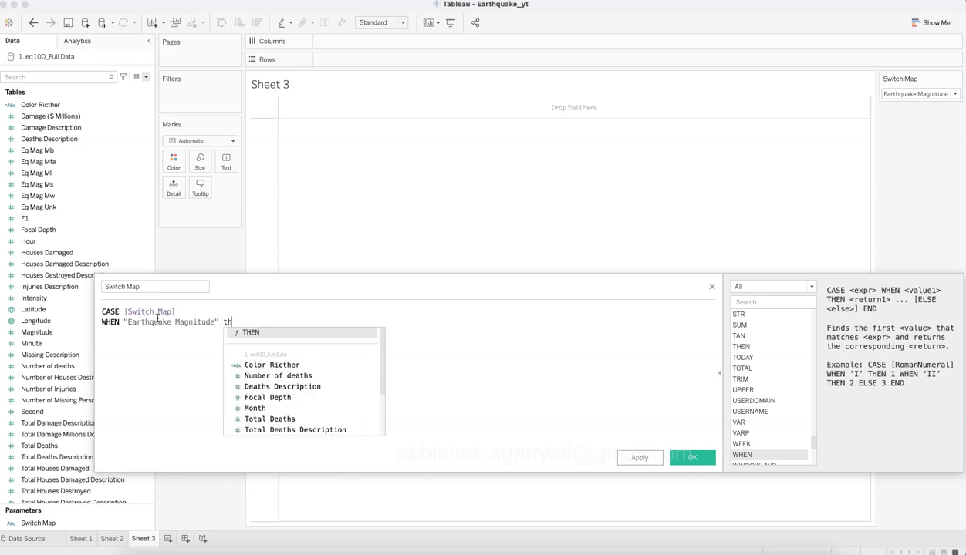
key(Return)
text(mang)
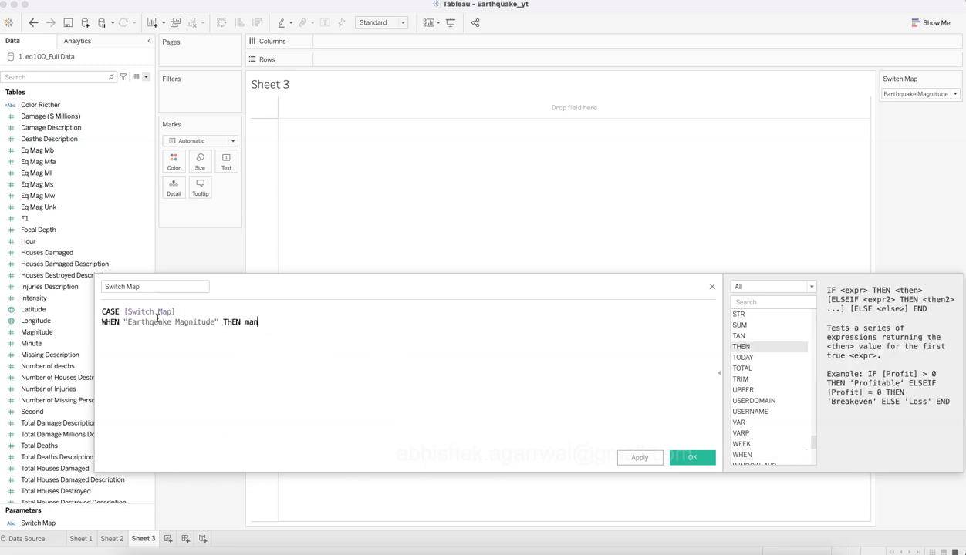
key(BackSpace)
text(g)
key(Return)
Add the branch WHEN "Damages Incurred ($Millions)" THEN [Damage ($ Millions)] on the formula's next line
text(when)
key(BackSpace)
key(BackSpace)
key(BackSpace)
text(he)
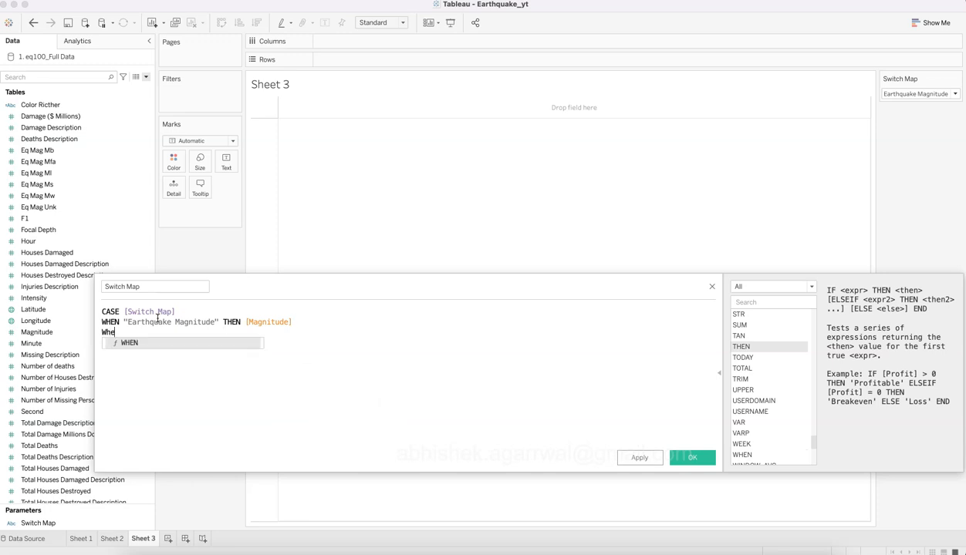
key(Return)
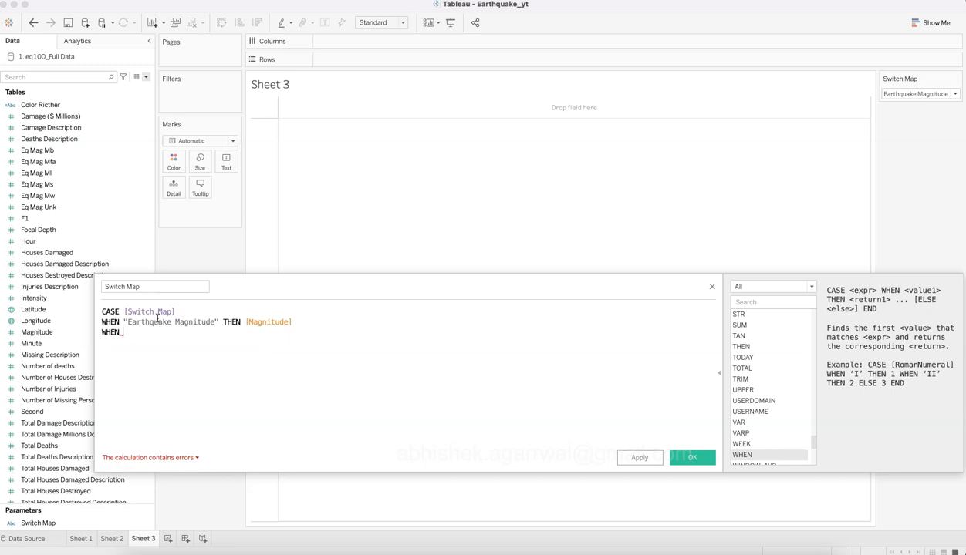
text(")
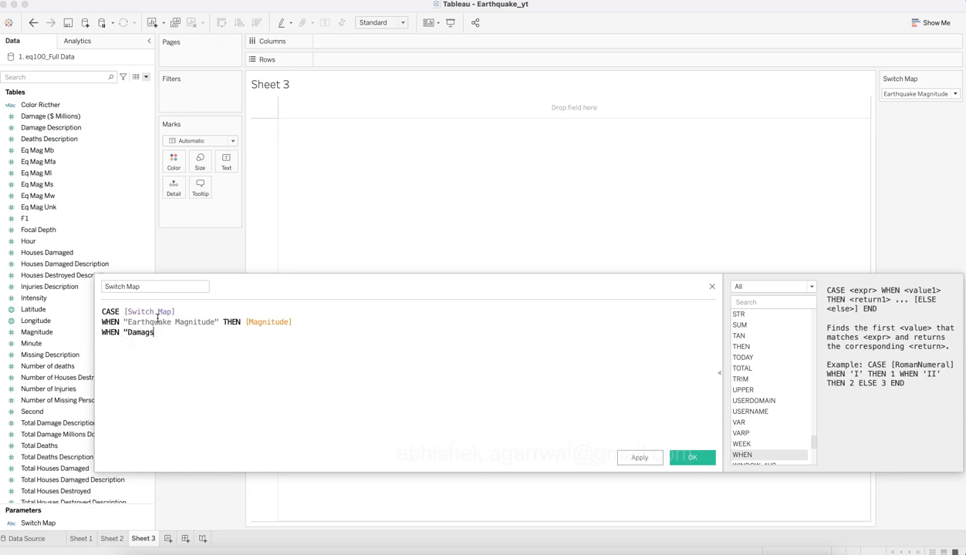
text(Damages In)
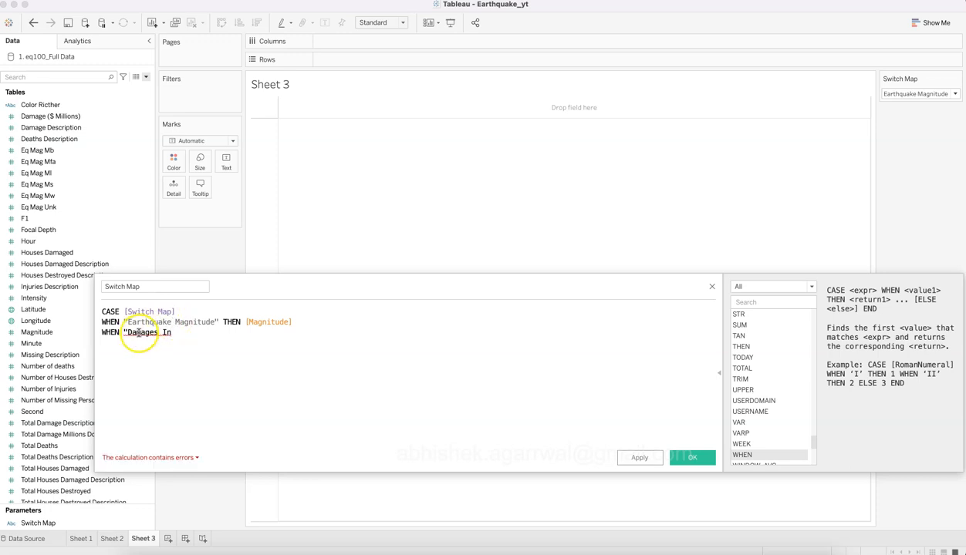
text(curred ($)
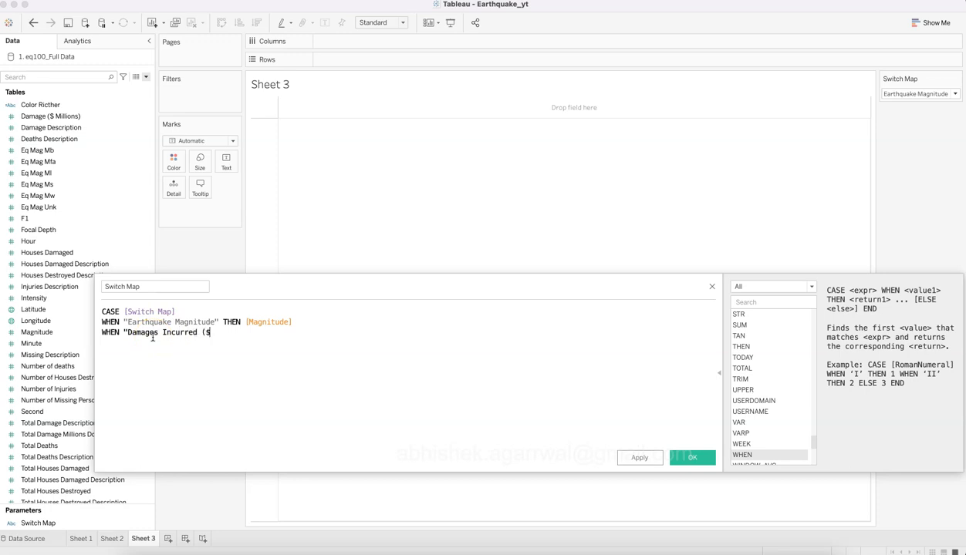
text(Millions)")
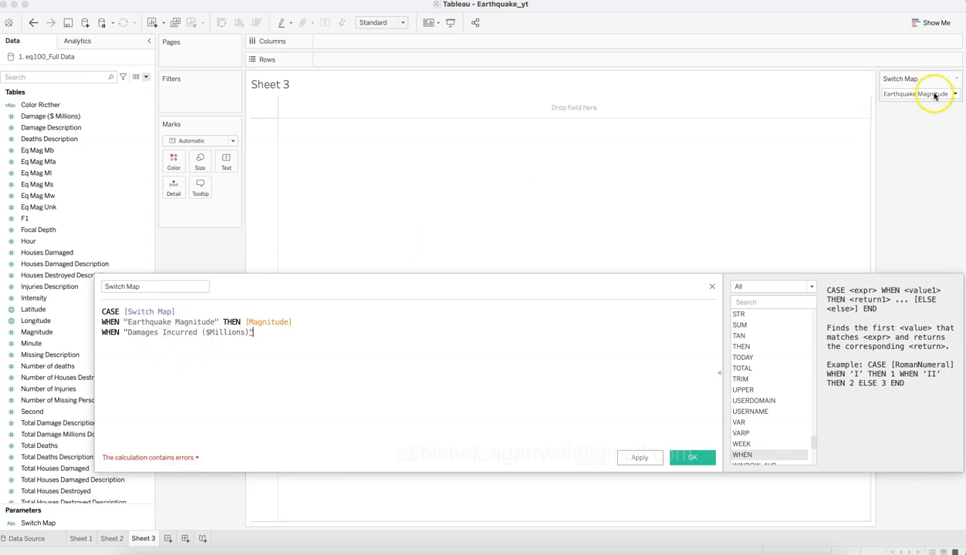
click(485, 227)
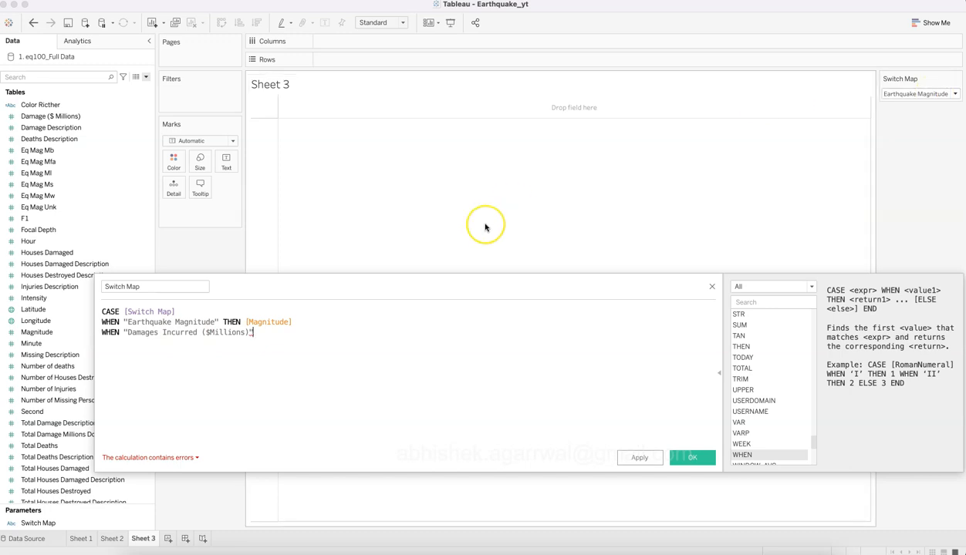
text(THEN)
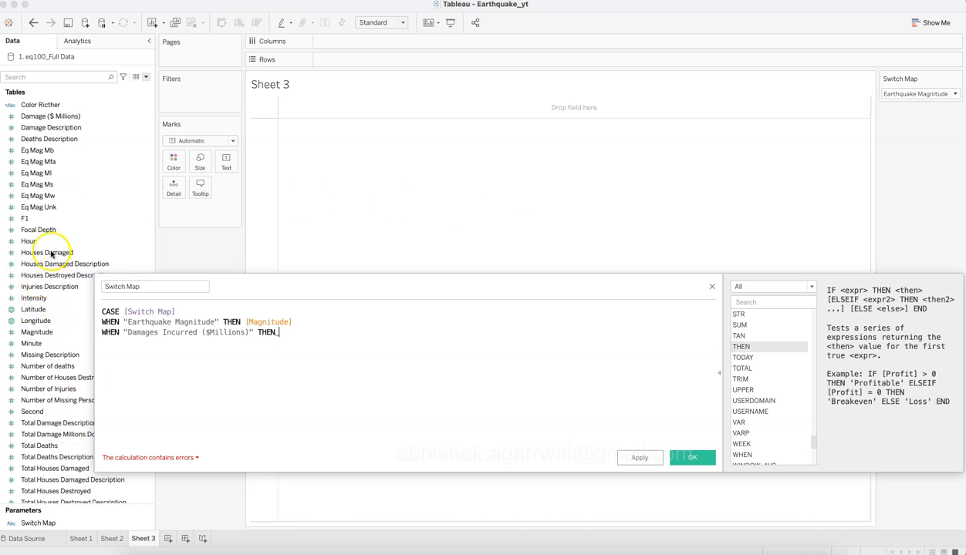
text(dama)
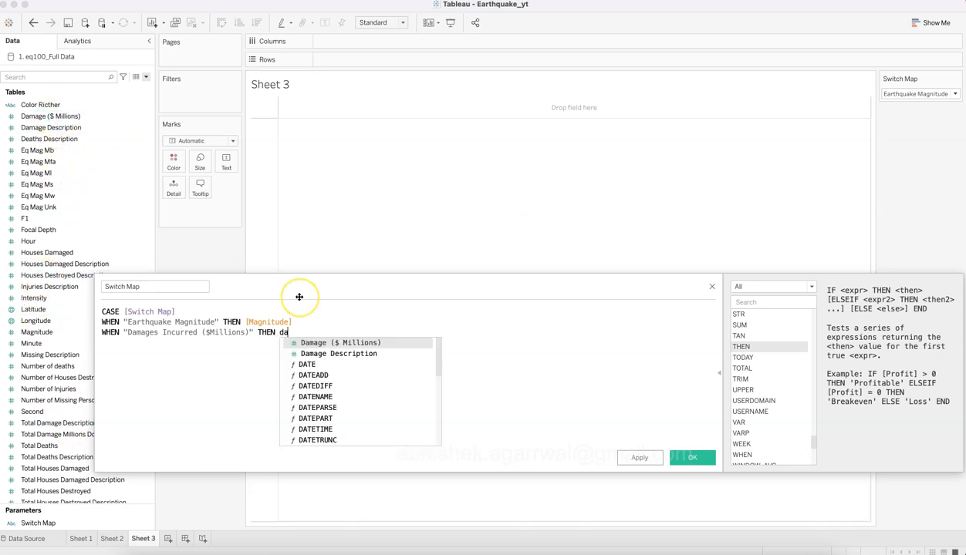
key(Return)
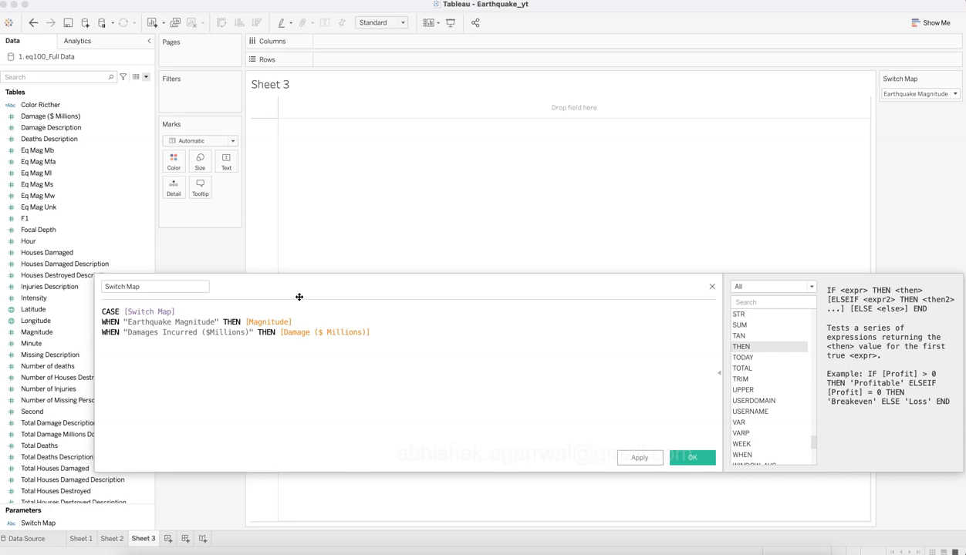
Add the branch WHEN "Number of Deaths" THEN [Number of deaths] below the damages line
key(Return)
text(wh)
key(Return)
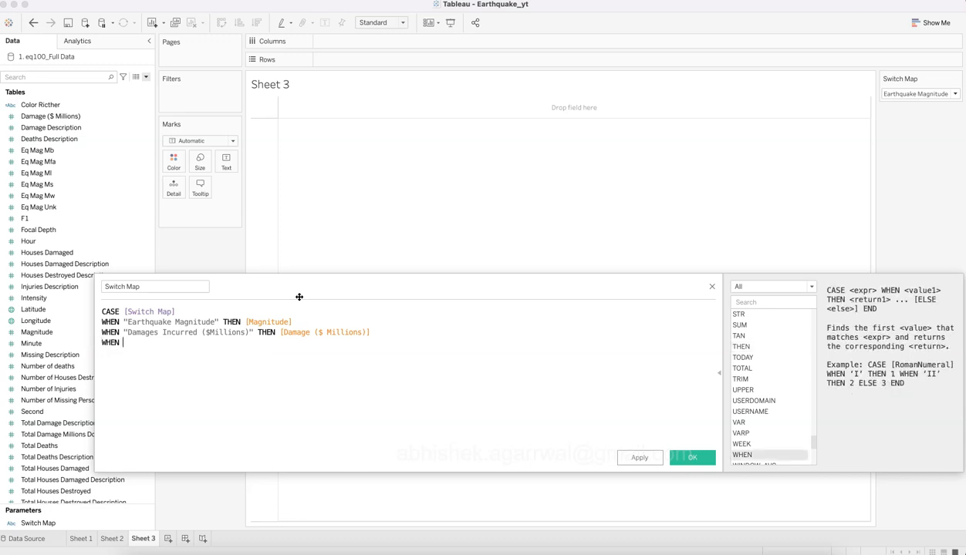
text("Number of Deaths" THEN numb)
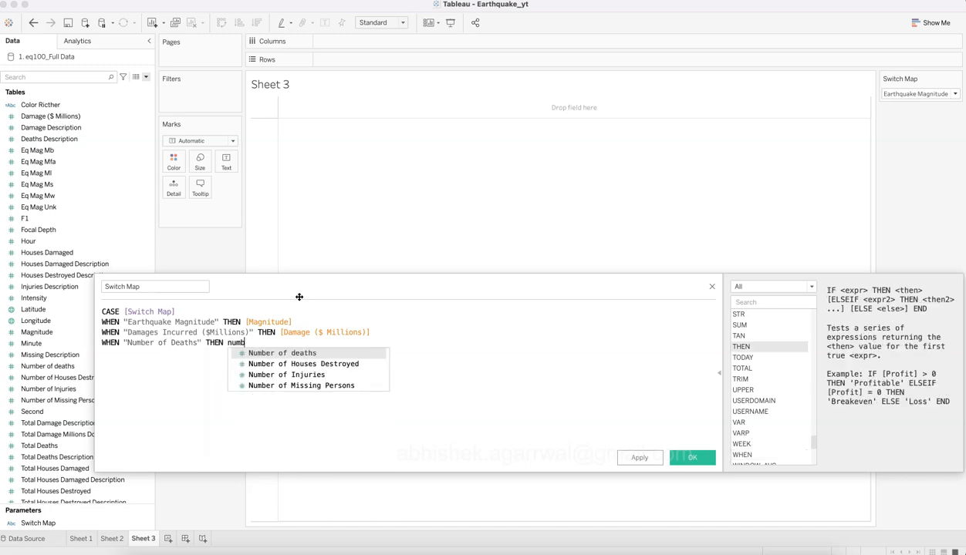
key(Return)
Add the branch WHEN "Number of Houses Destroyed" THEN [Number of Houses Destroyed] below the deaths line
key(Return)
text(WHEN)
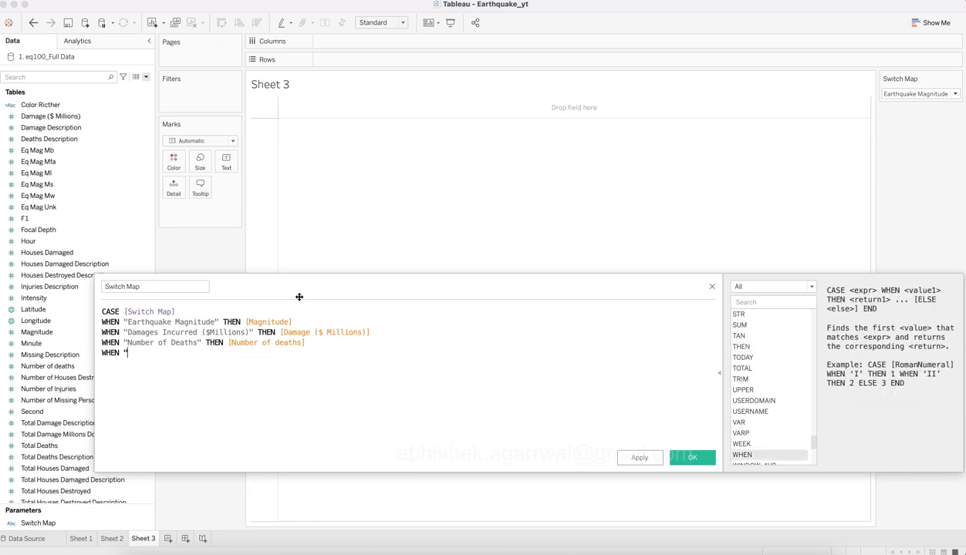
text( "Number)
text( of houses)
text(ouse)
text(s Destroyed" THEN)
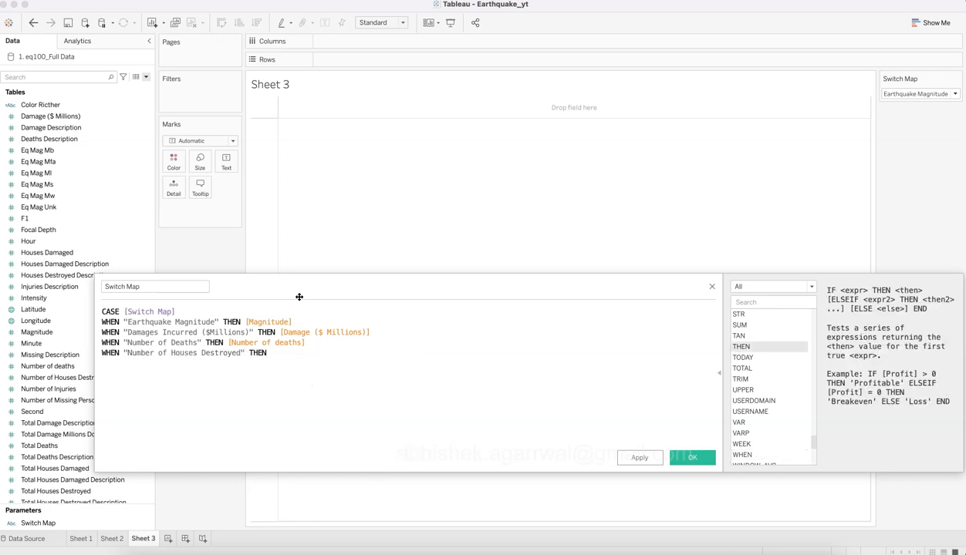
text( num)
key(Down)
key(Return)
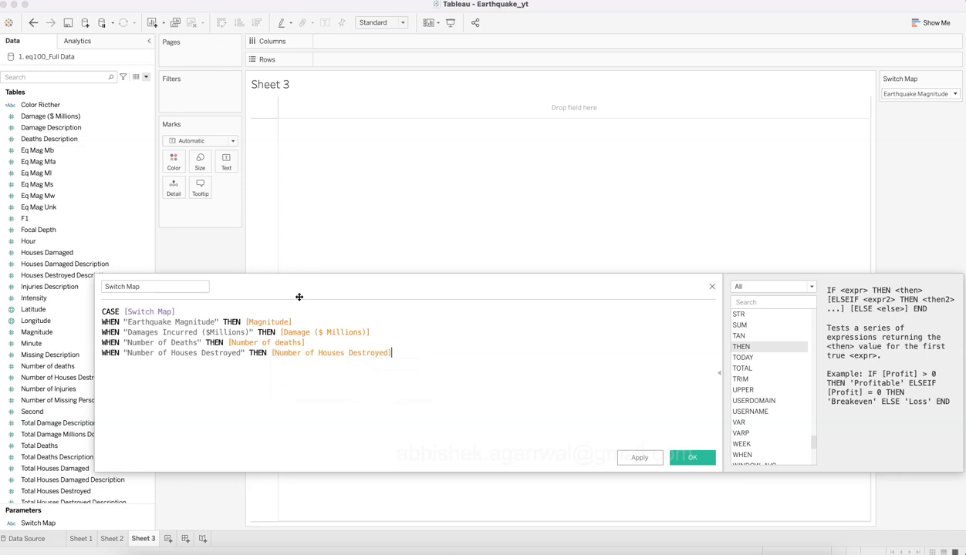
Add the branch WHEN "Number of Injuries" THEN [Number of Injuries] below the houses line
text(wh)
key(Return)
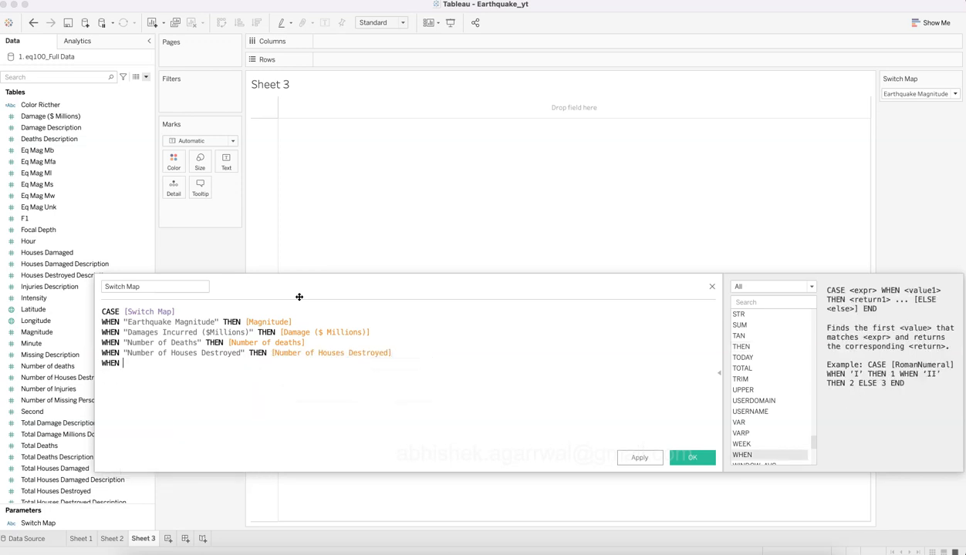
text("Nu)
text(mber of Injuries")
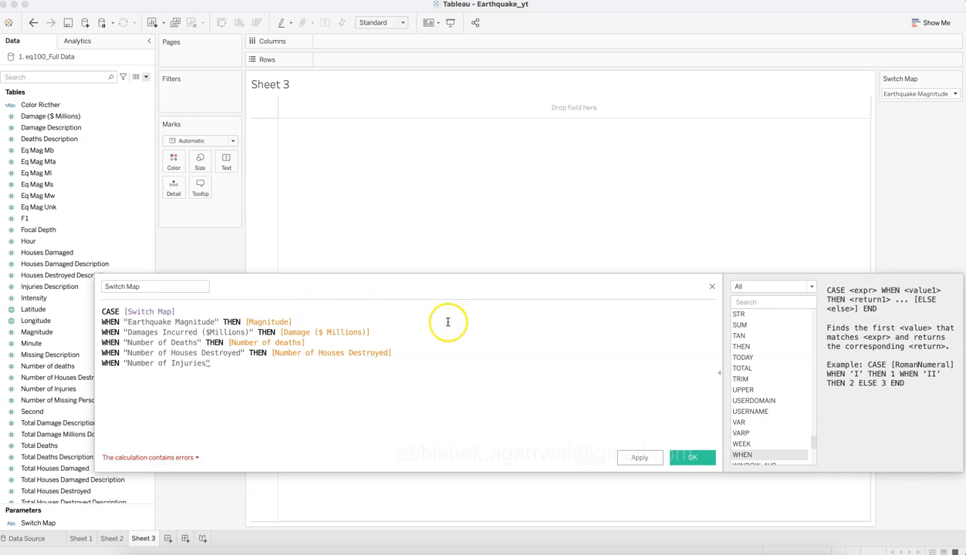
text( THEN)
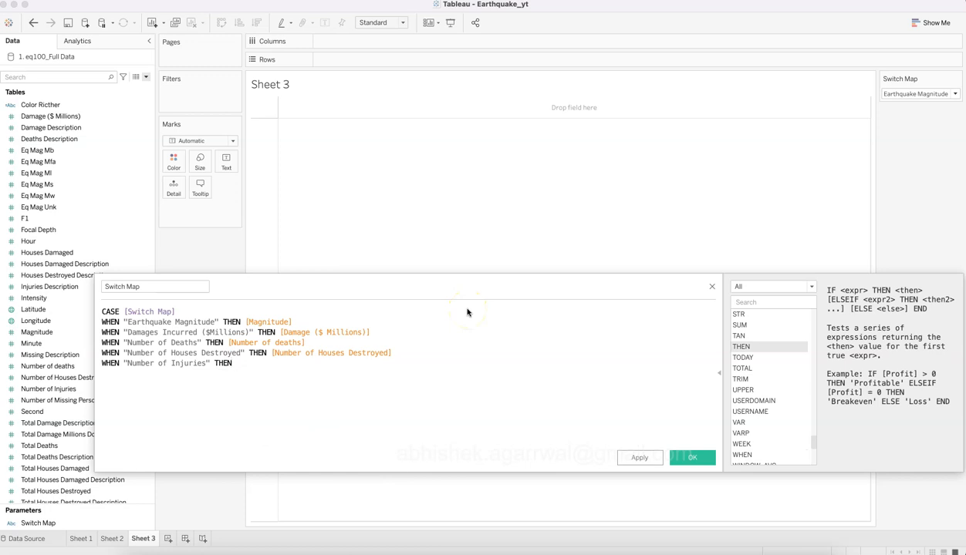
text( num)
key(Down)
key(Down)
key(Return)
Add the branch WHEN "Number of Missing Persons" THEN [Number of Missing Persons] below the injuries line
key(Return)
text(whe)
key(Return)
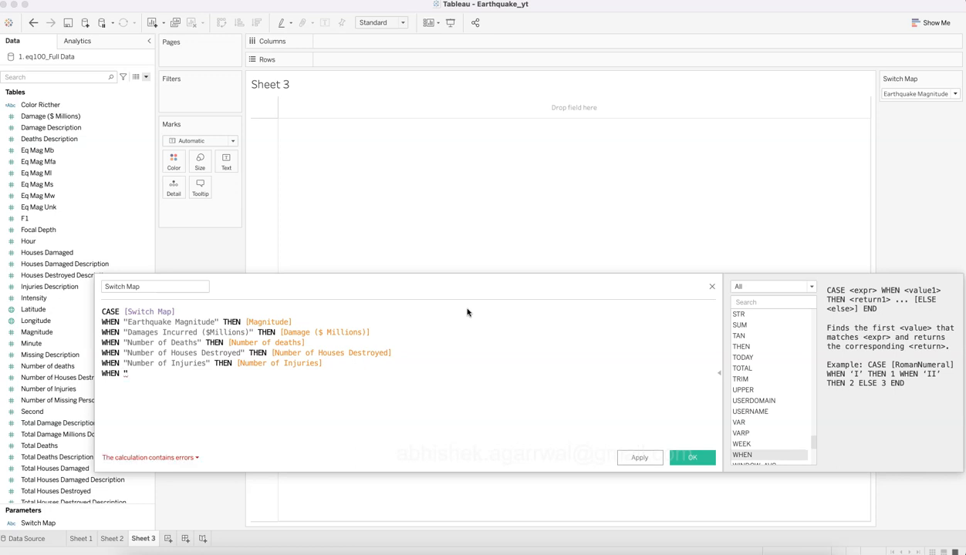
text("Number of Mis)
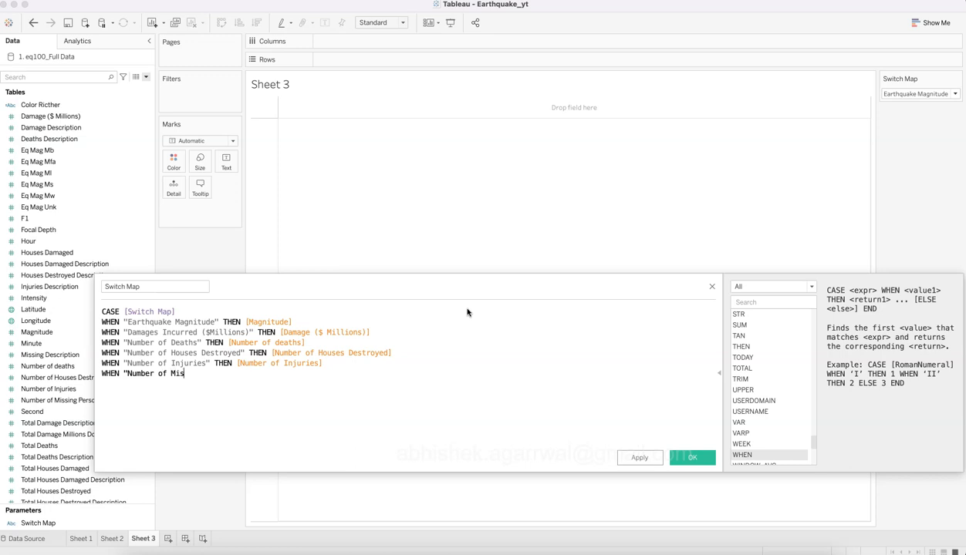
text(sing Person" THEN )
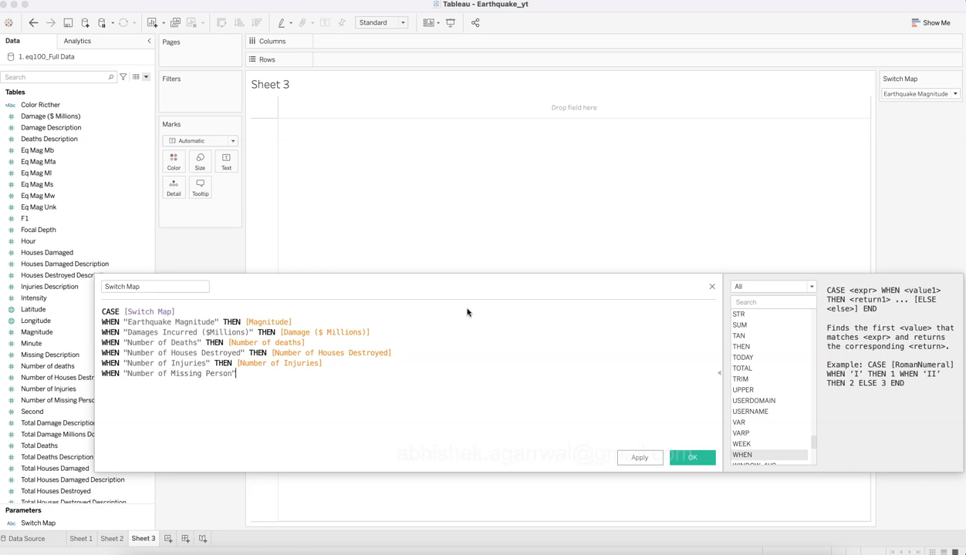
text(number)
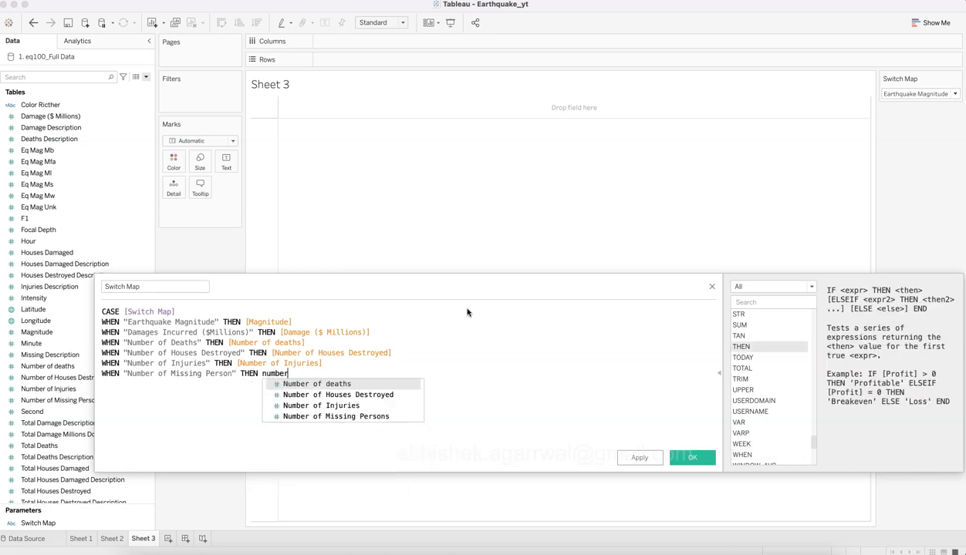
key(Down)
key(Down)
key(Down)
key(Return)
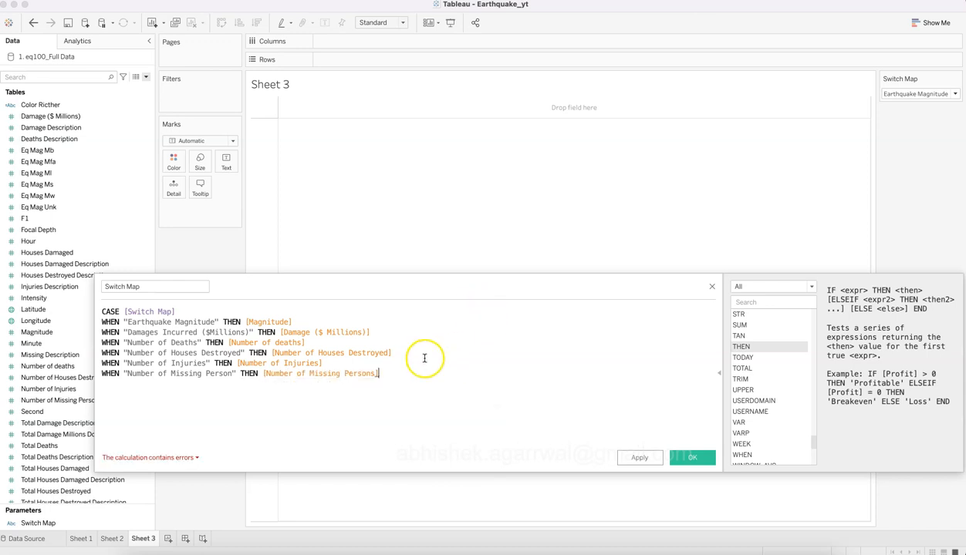
click(232, 374)
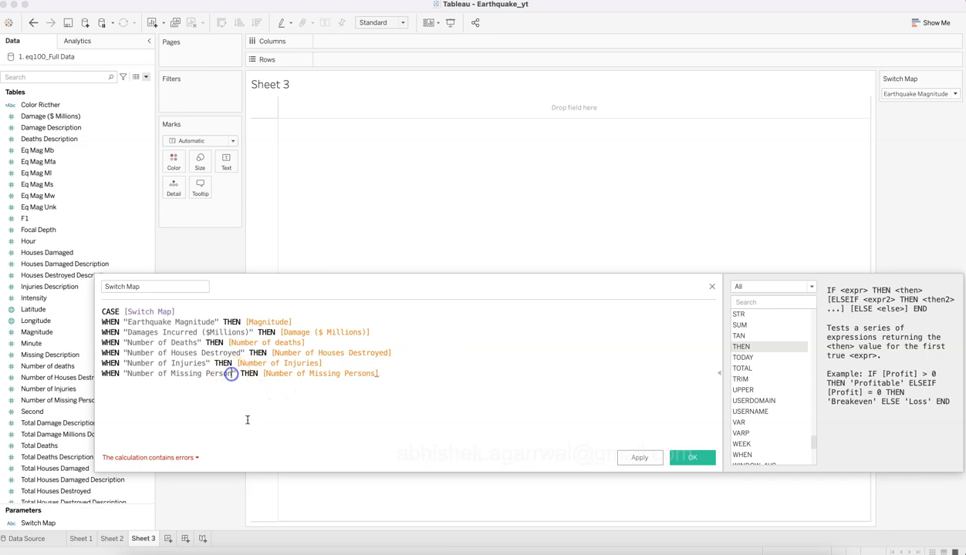
text(s)
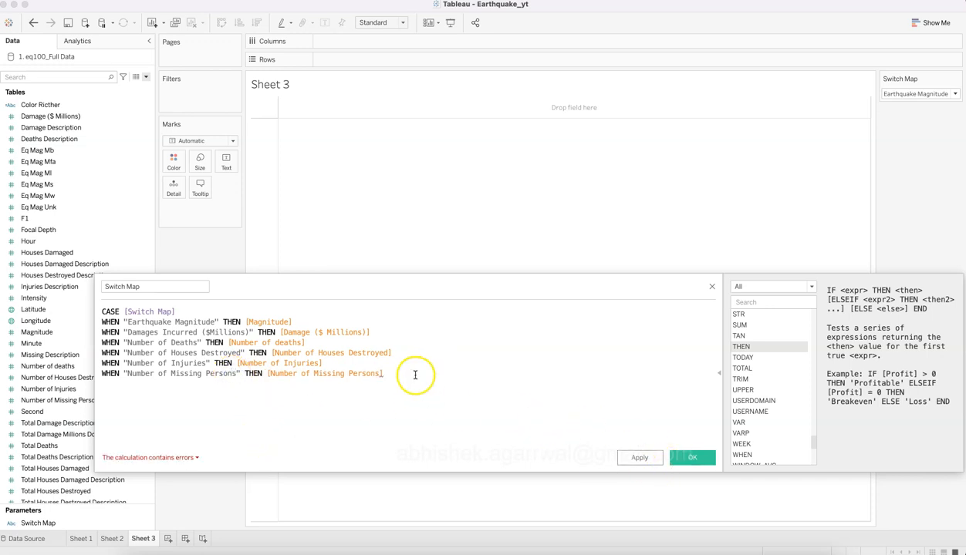
Close the CASE formula with END on a new line and save the Switch Map calculated field
key(Return)
text(e)
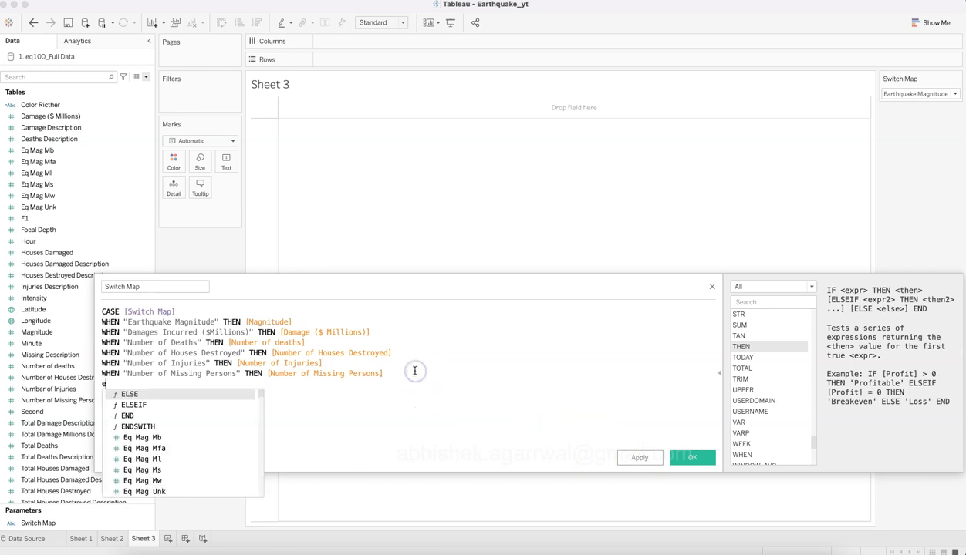
text(nd)
key(Return)
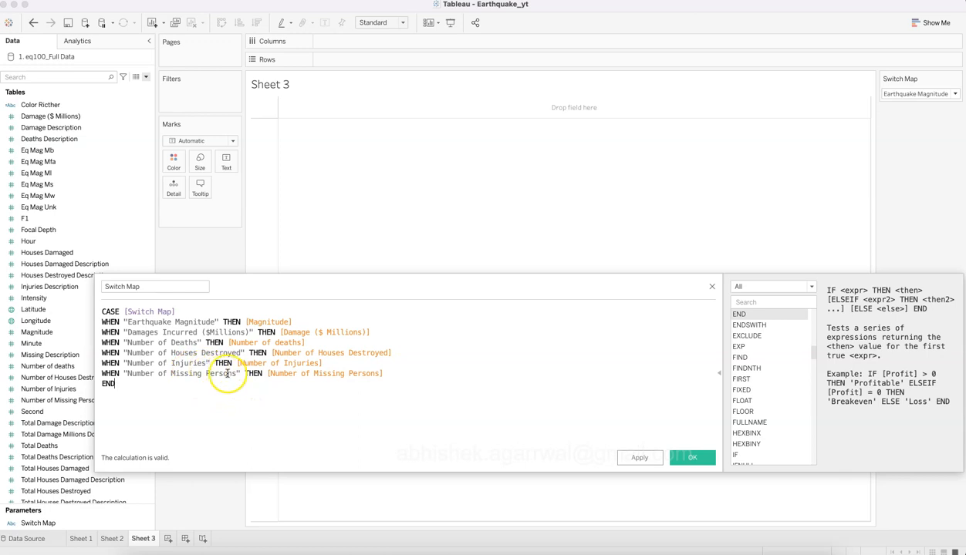
click(680, 458)
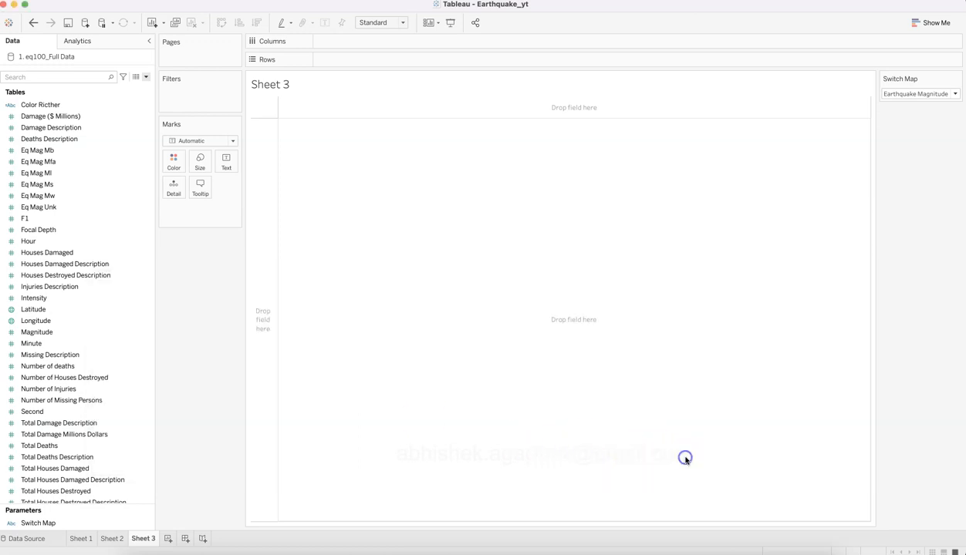
Reopen the Switch Map calculation, change its last label to "Number of Missing Person" to match the parameter option, and save it
click(922, 94)
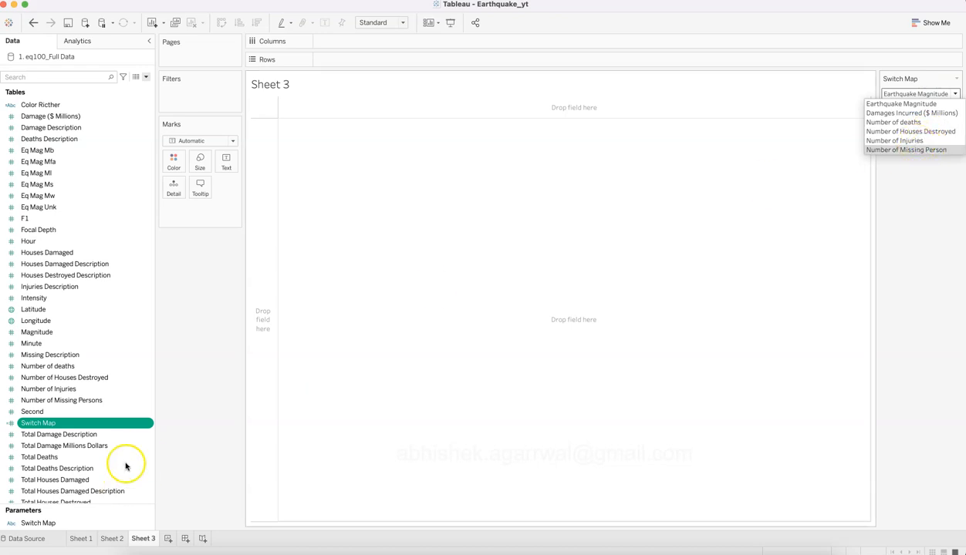
click(149, 429)
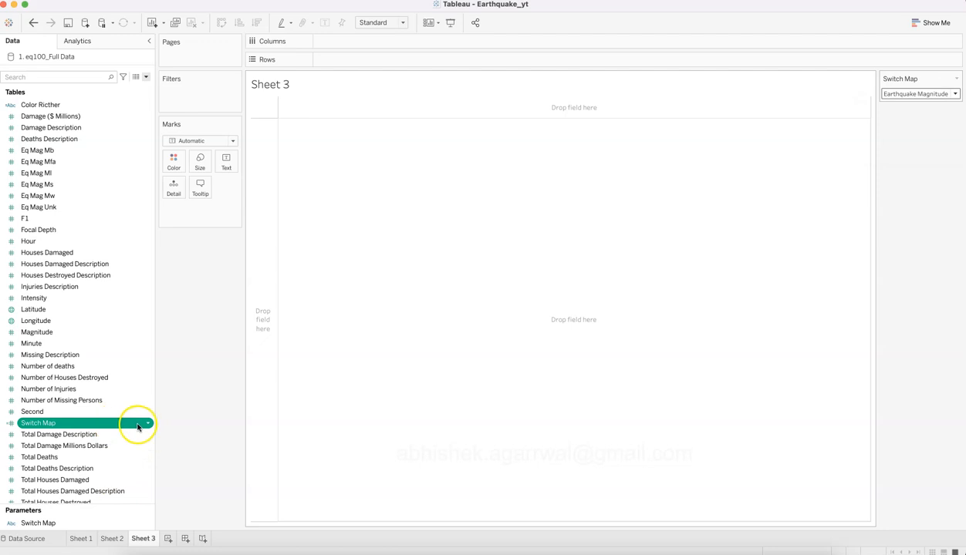
click(146, 424)
click(179, 253)
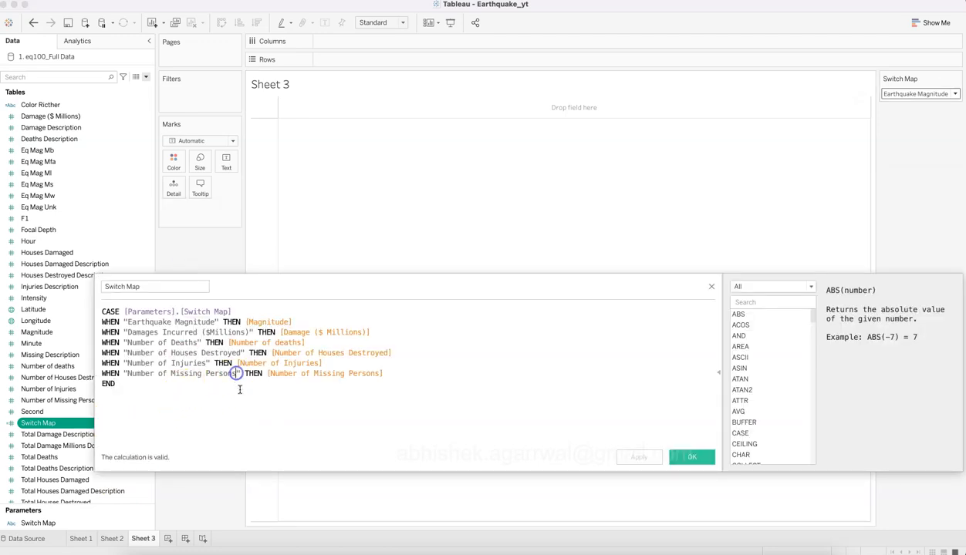
key(BackSpace)
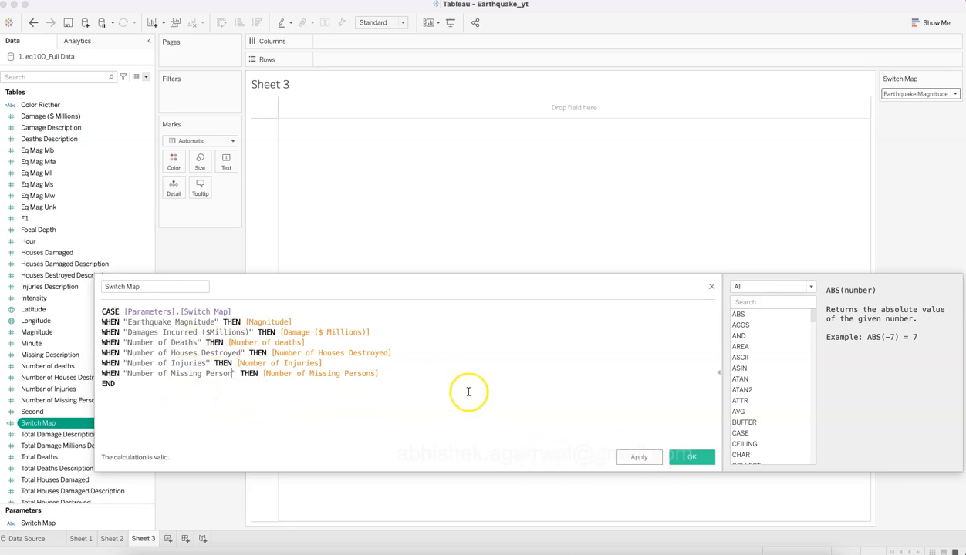
click(688, 458)
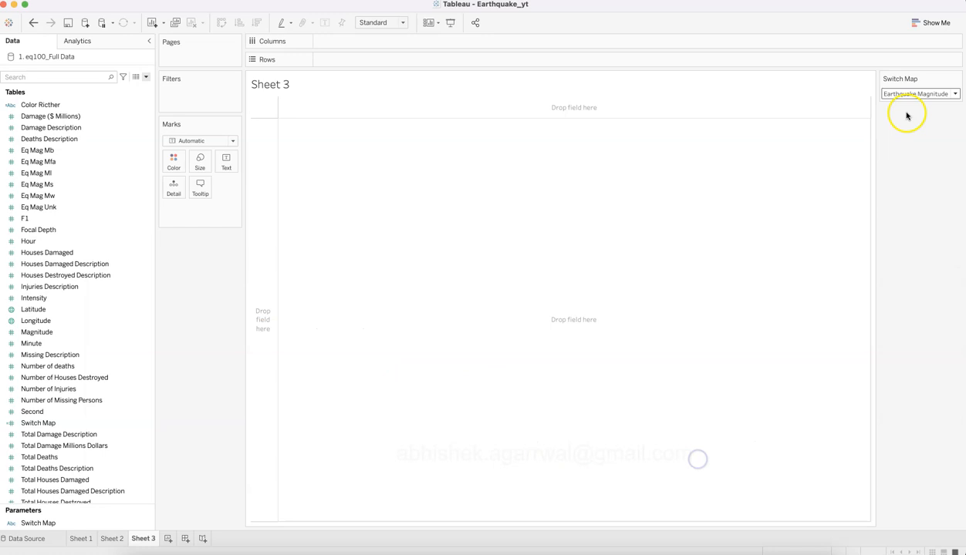
Change the deaths label in the Switch Map formula to "Number of deaths" so it matches the parameter option
click(914, 94)
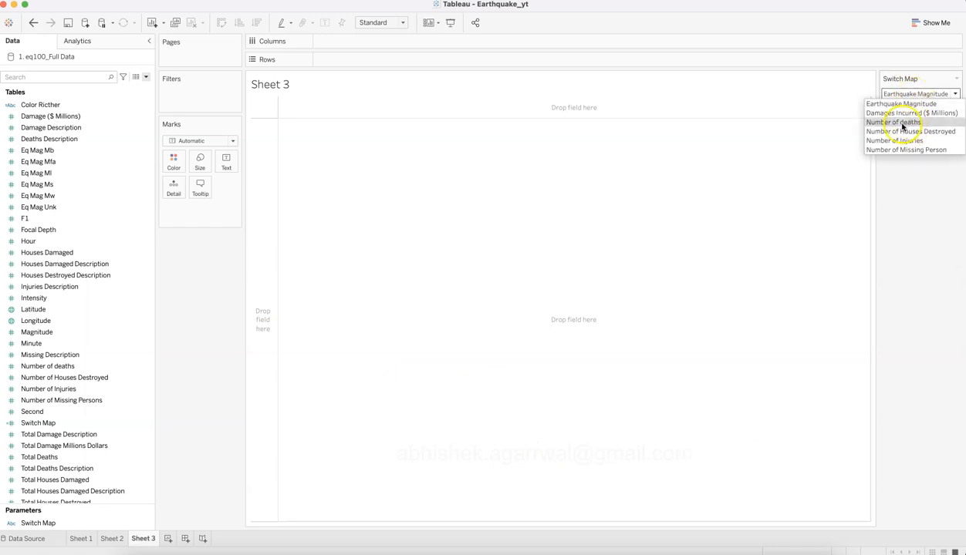
click(91, 425)
click(146, 423)
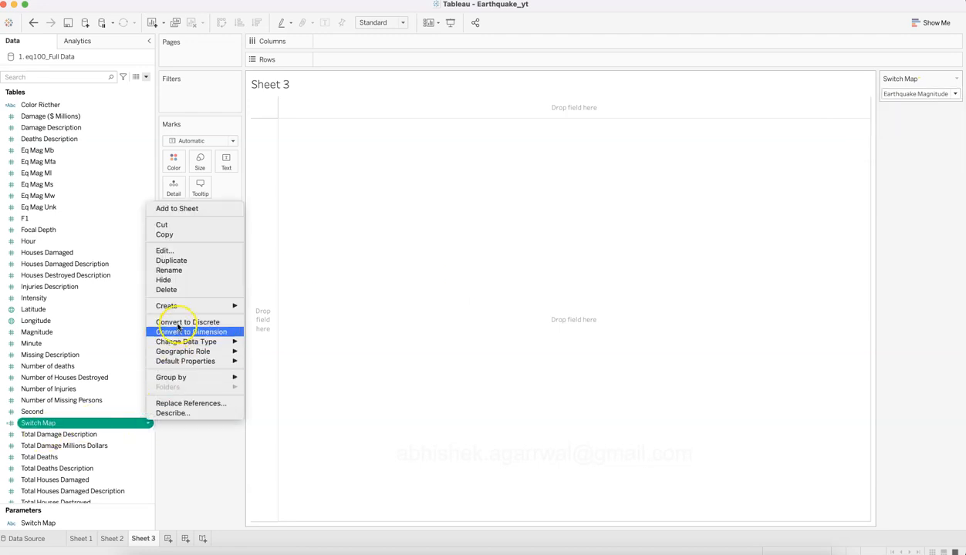
click(193, 250)
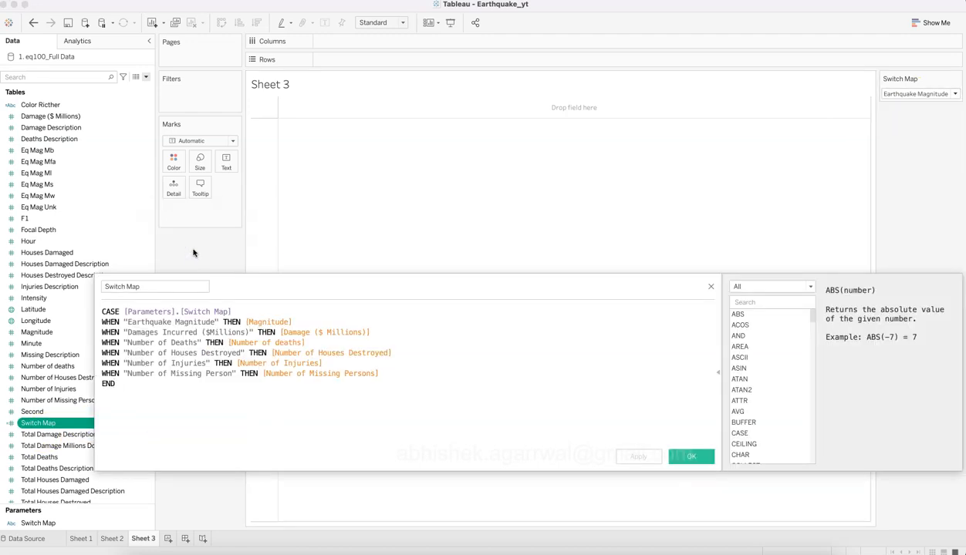
drag(176, 343, 171, 342)
text(d)
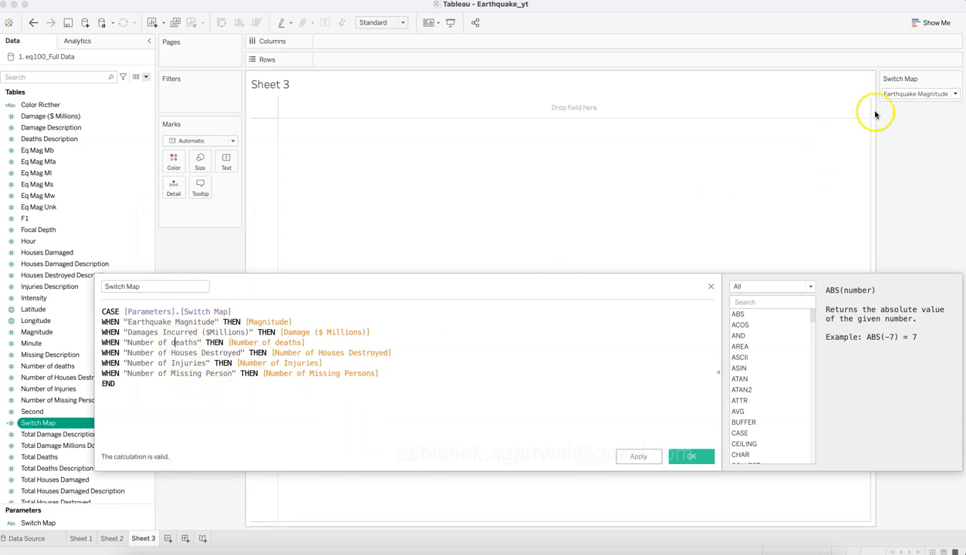
Change the damages label to "Damages Incurred ($ Millions)" to match the parameter option, check the other options, and save the calculation
click(917, 94)
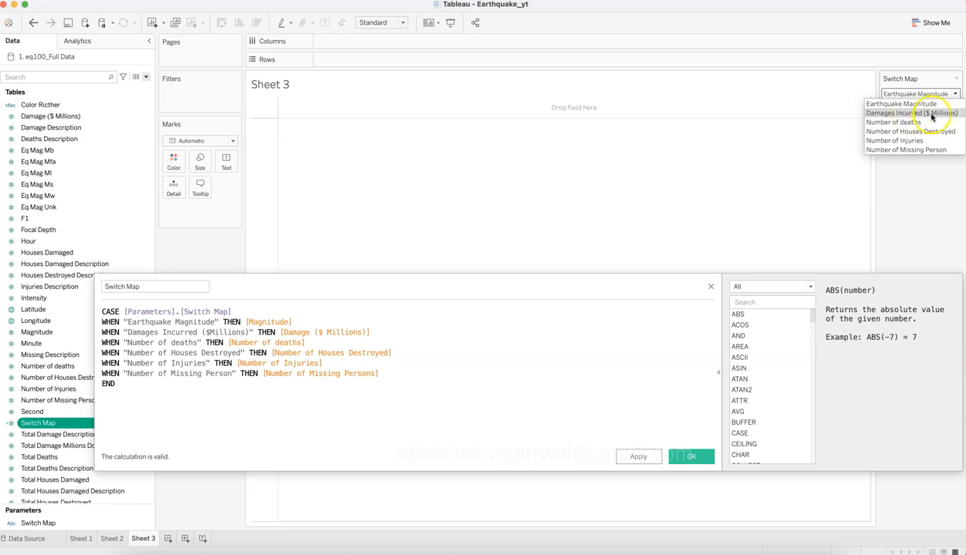
click(209, 332)
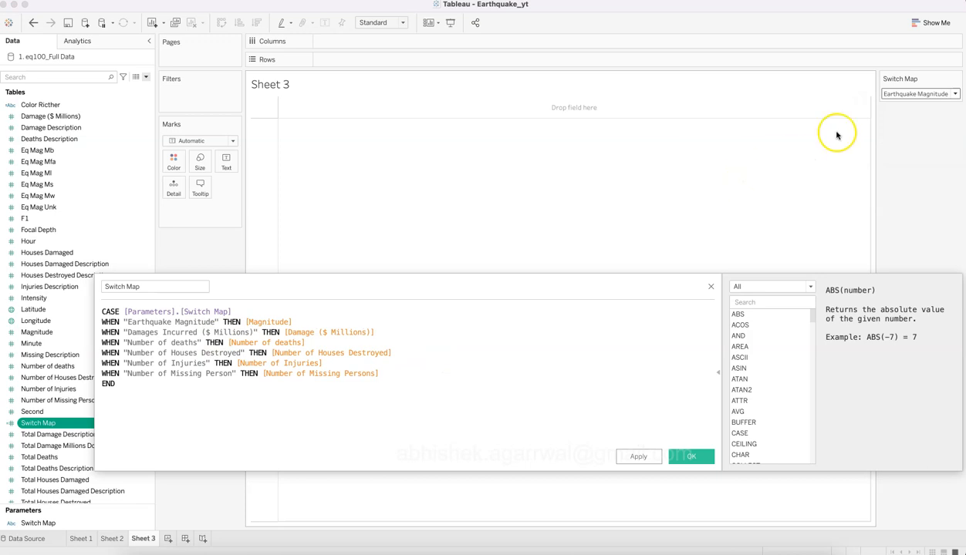
click(904, 95)
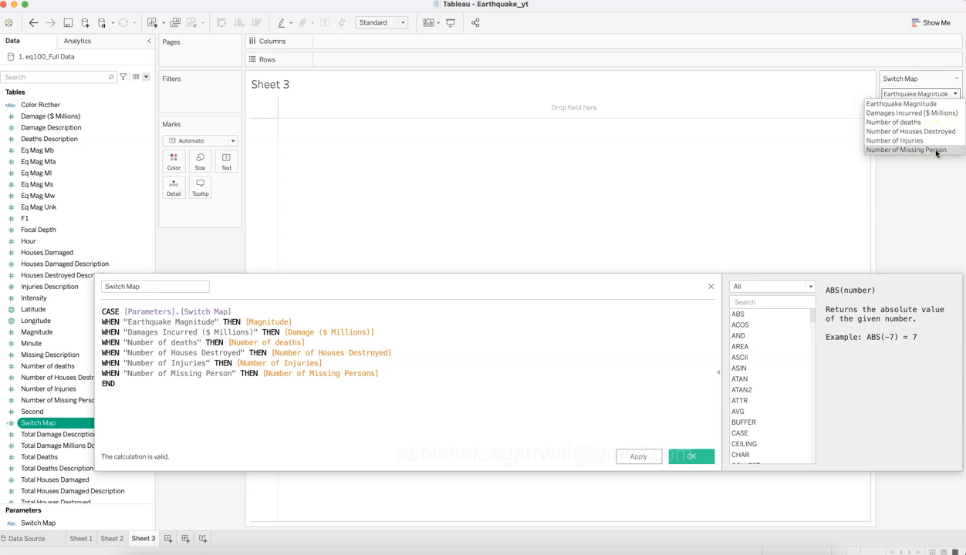
click(693, 457)
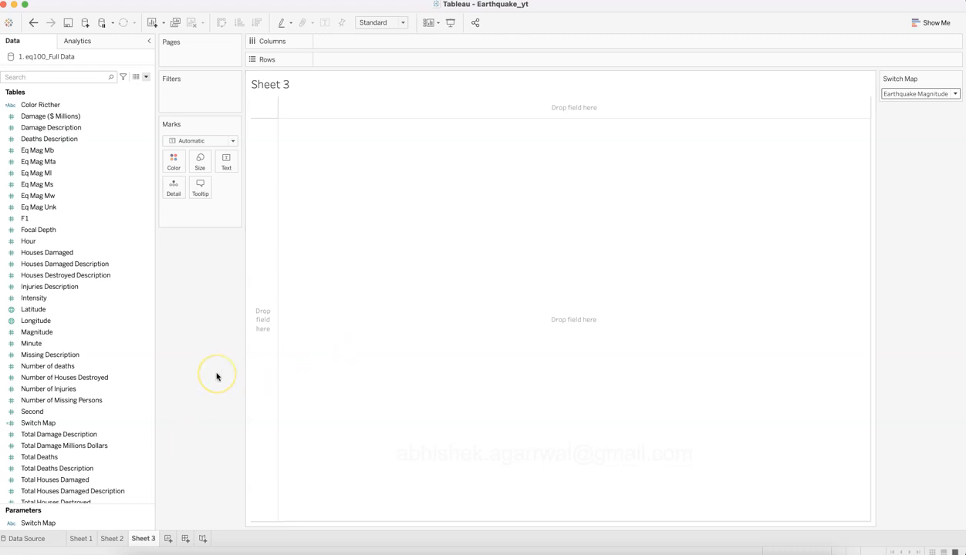
Build a symbol map on Sheet 3 from the Country field and the Switch Map calculated field
click(136, 445)
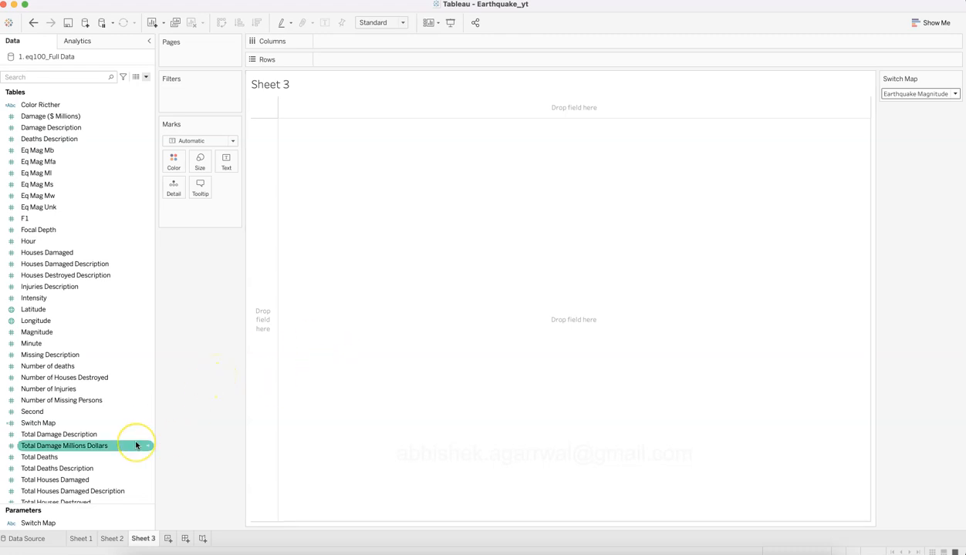
scroll(136, 445, up, 5)
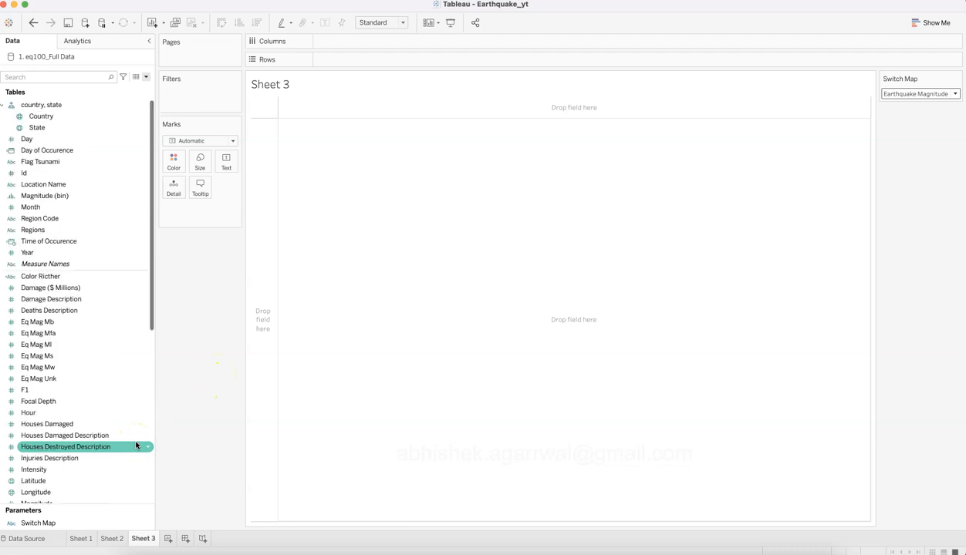
click(128, 265)
click(82, 116)
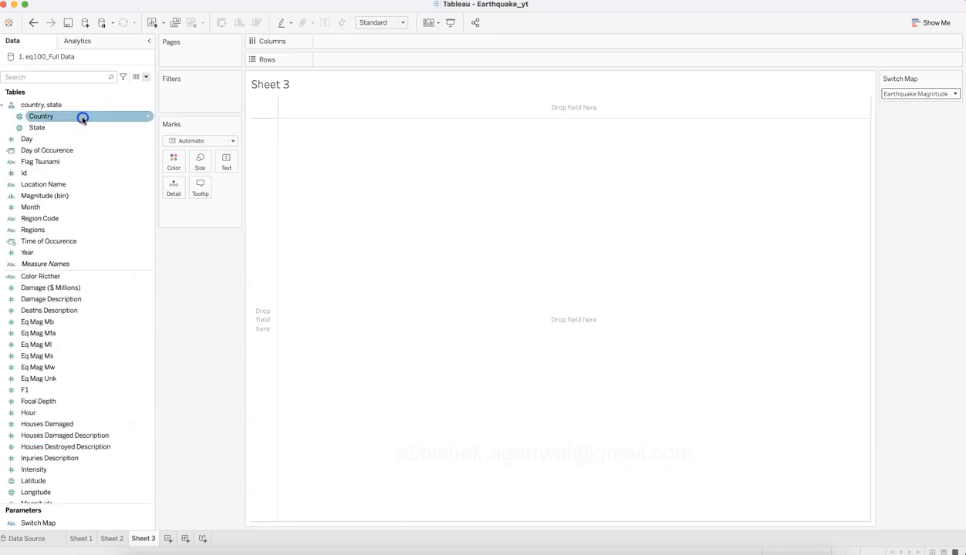
super+click(90, 400)
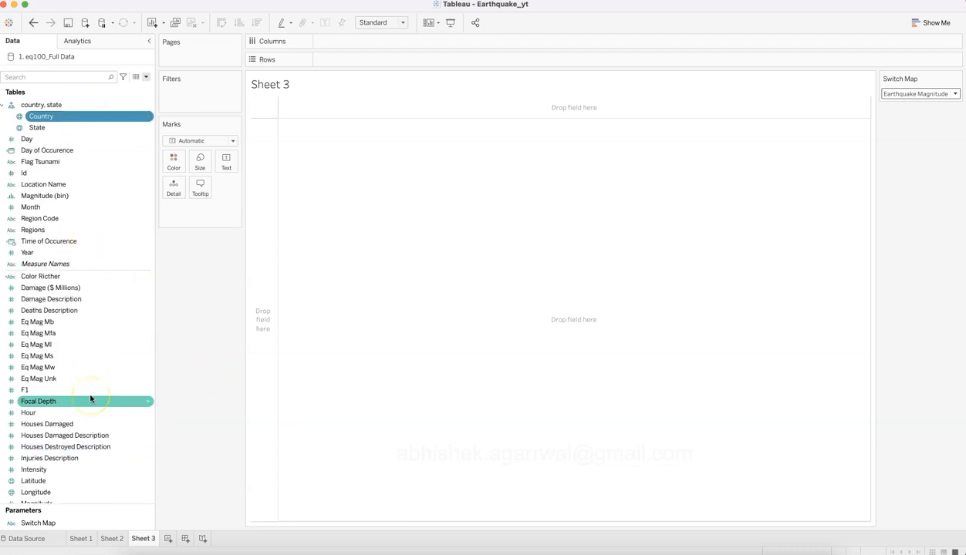
super+click(103, 458)
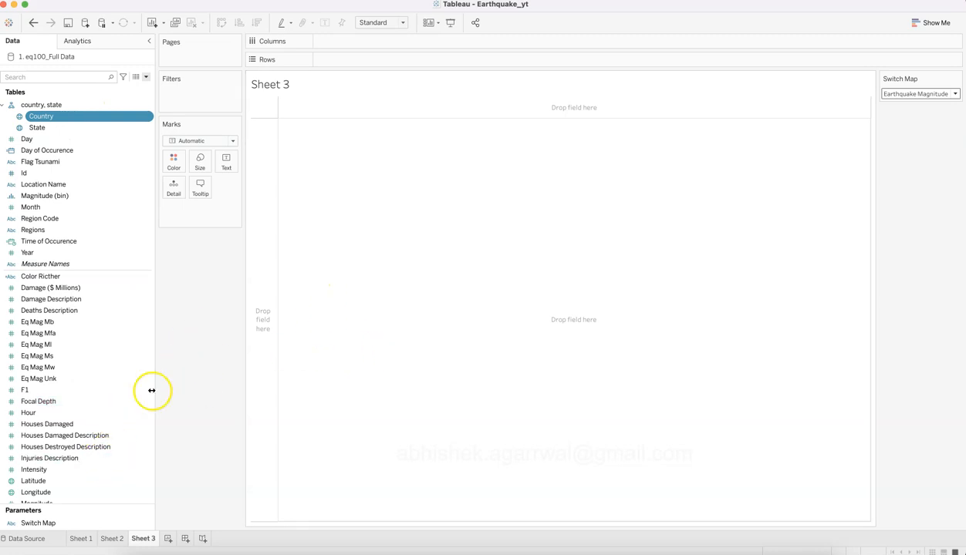
scroll(116, 454, down, 1)
scroll(116, 453, down, 3)
scroll(116, 453, up, 1)
scroll(115, 454, down, 5)
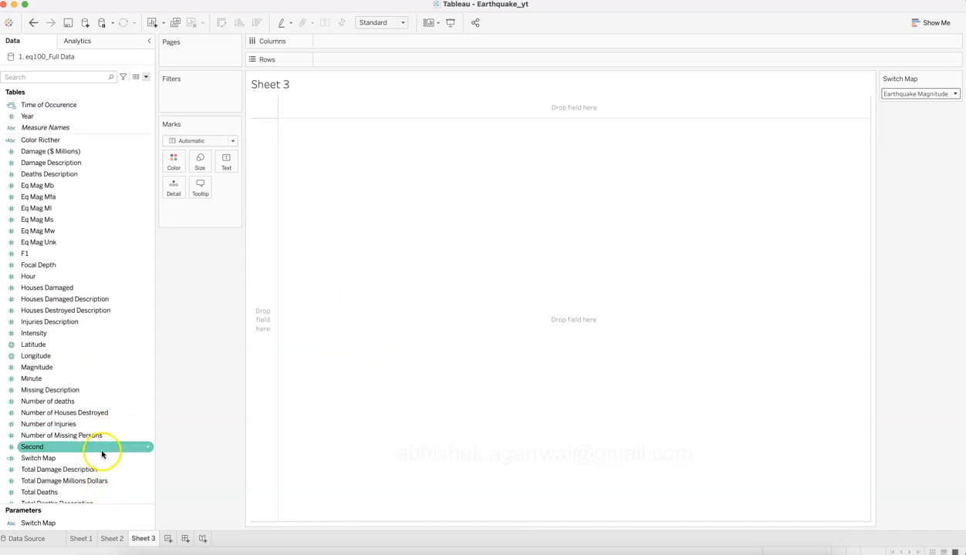
click(200, 345)
scroll(77, 274, up, 5)
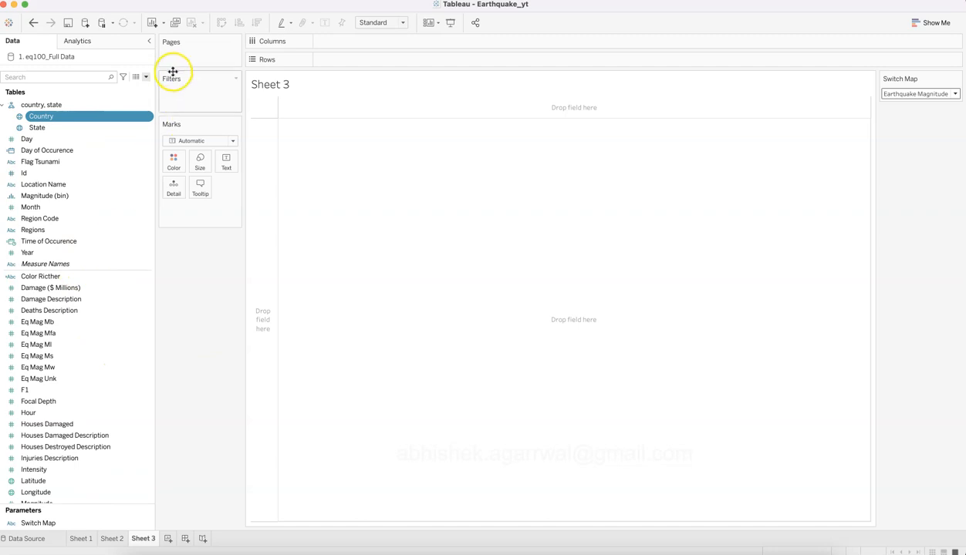
scroll(137, 321, down, 5)
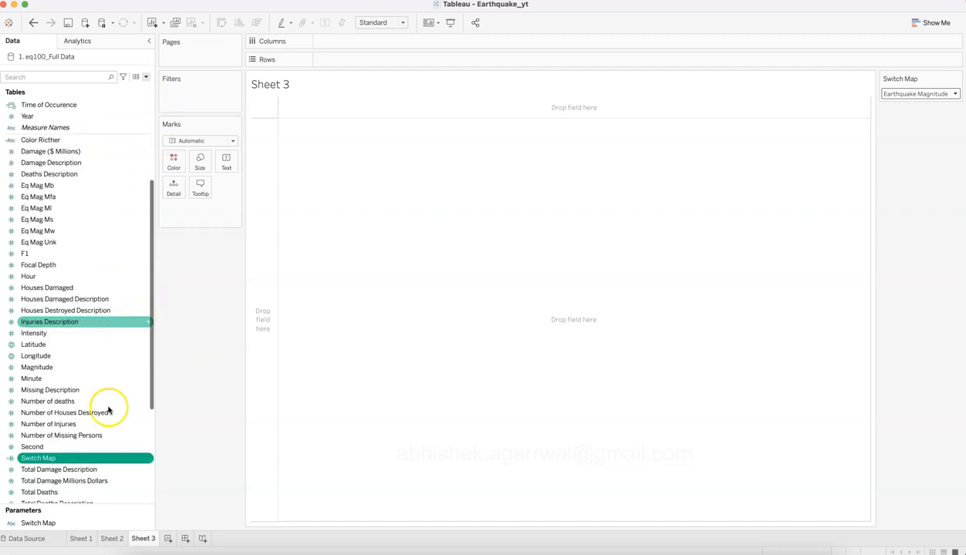
click(919, 26)
click(883, 76)
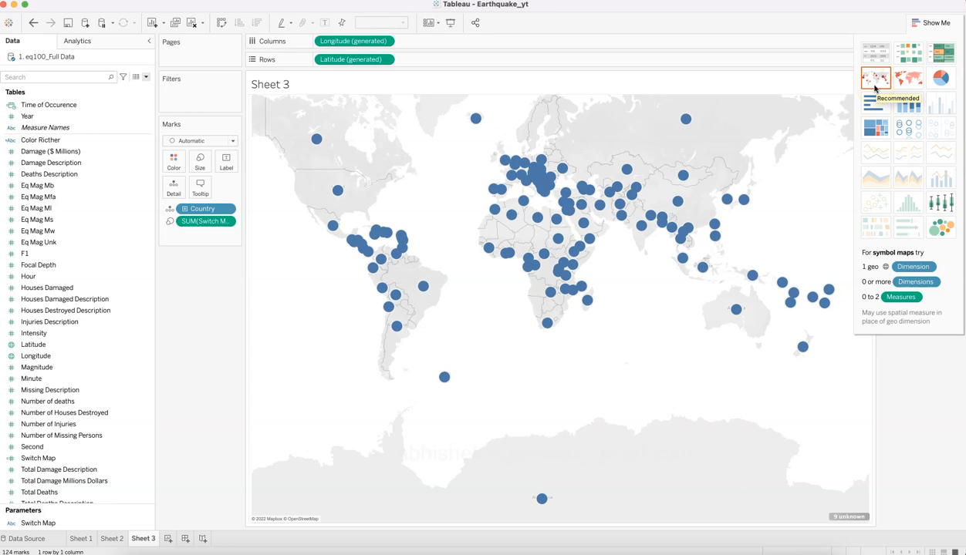
click(925, 23)
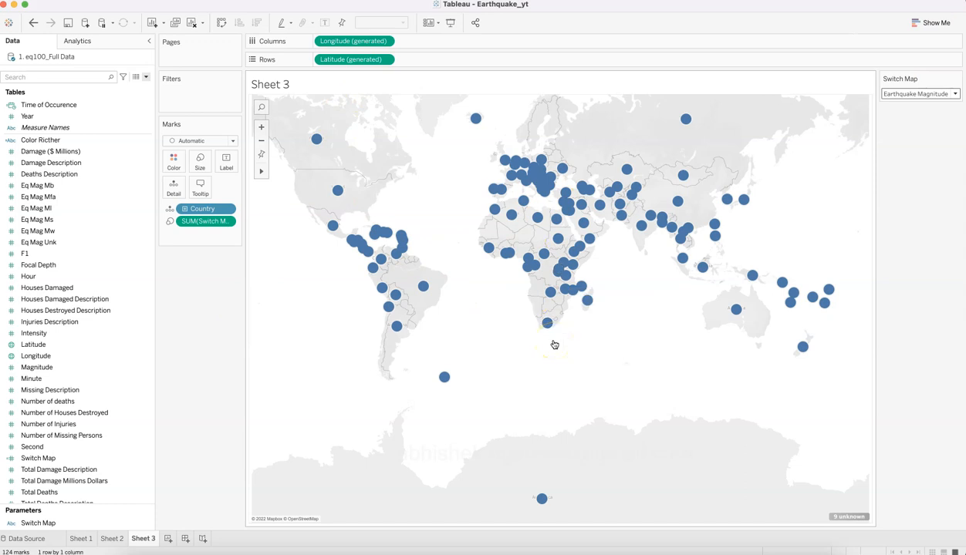
Switch the Switch Map parameter to Damages Incurred ($ Millions)
click(941, 92)
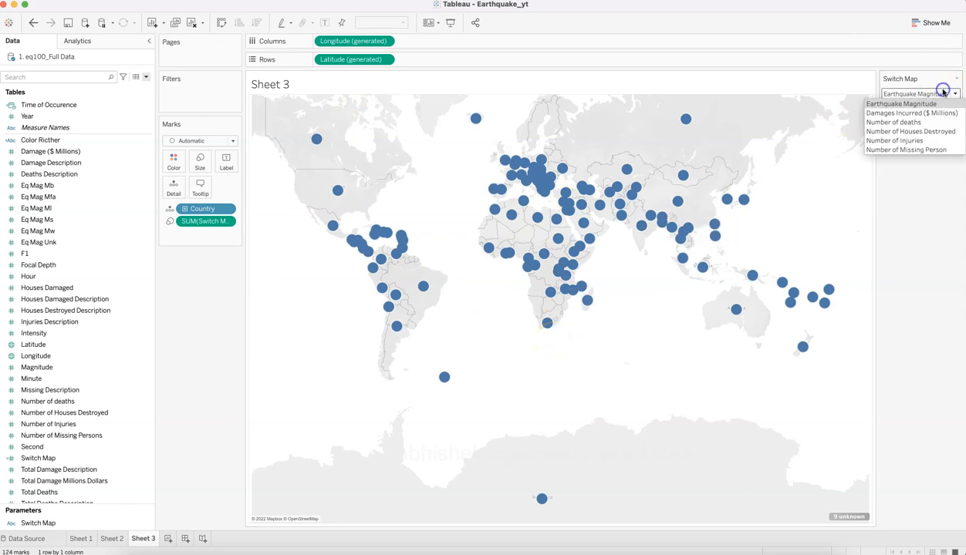
click(935, 113)
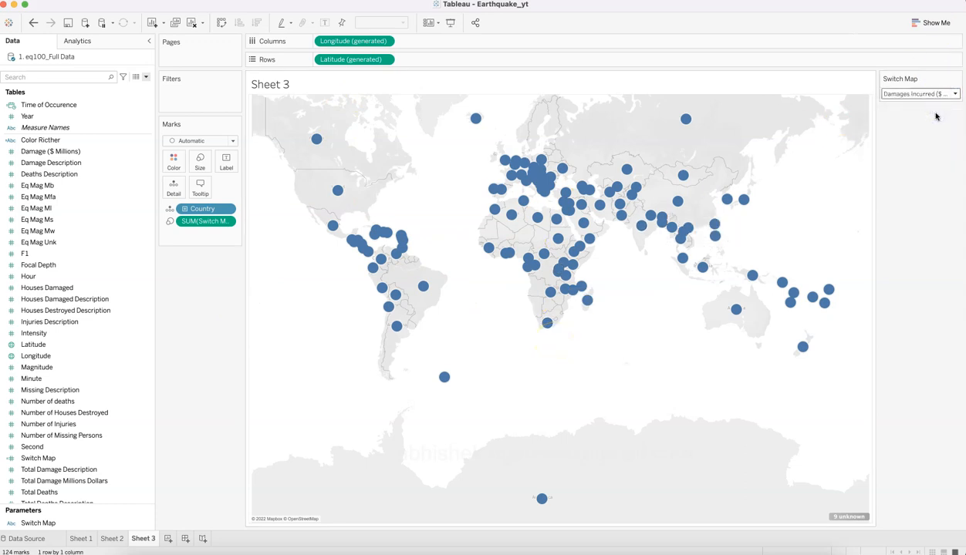
Test the map with the Switch Map options Number of deaths, Number of Houses Destroyed, Number of Injuries, Number of Missing Person and Earthquake Magnitude
click(927, 94)
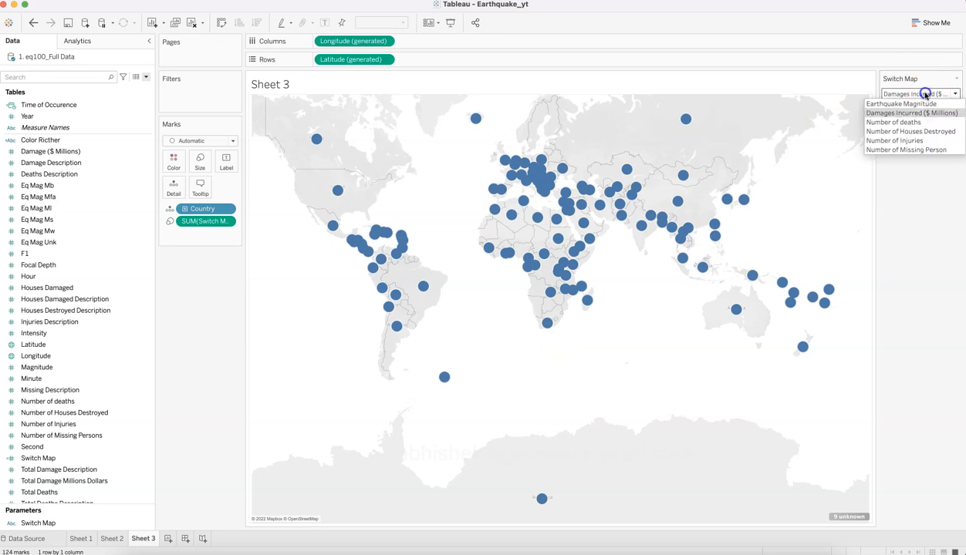
click(924, 120)
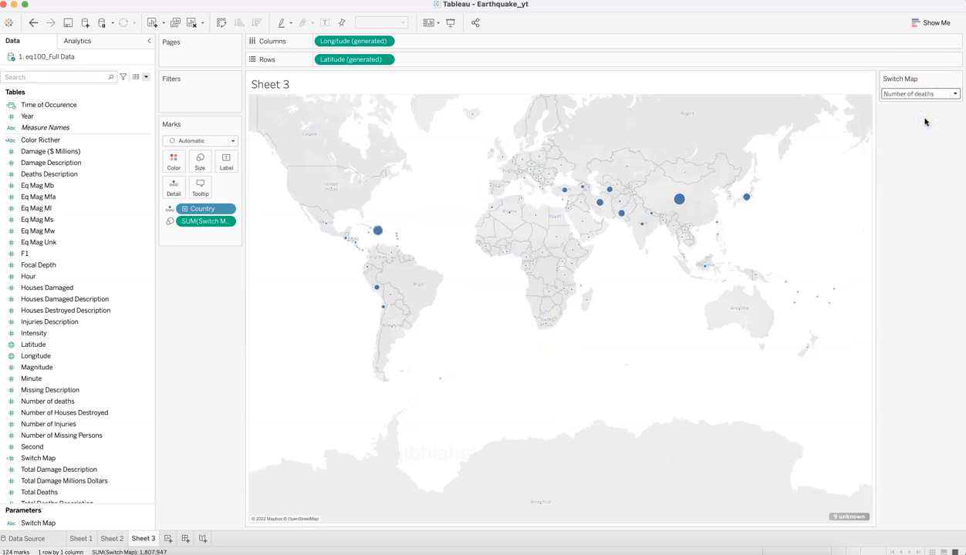
click(920, 94)
click(919, 131)
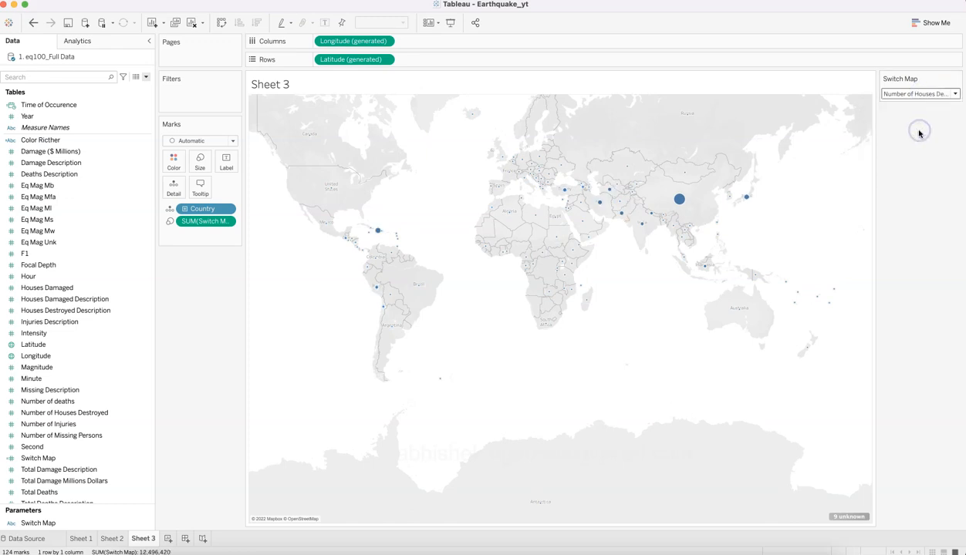
click(921, 93)
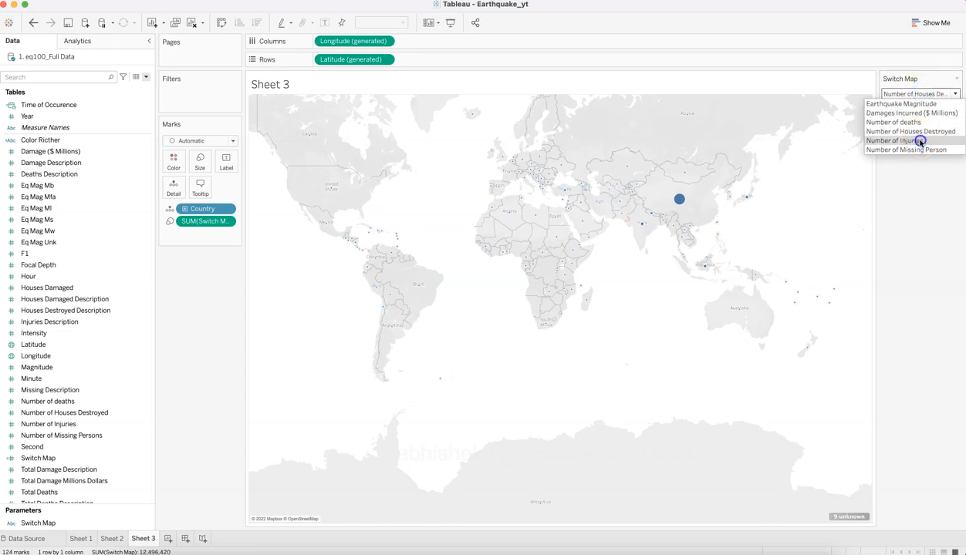
click(920, 141)
click(919, 95)
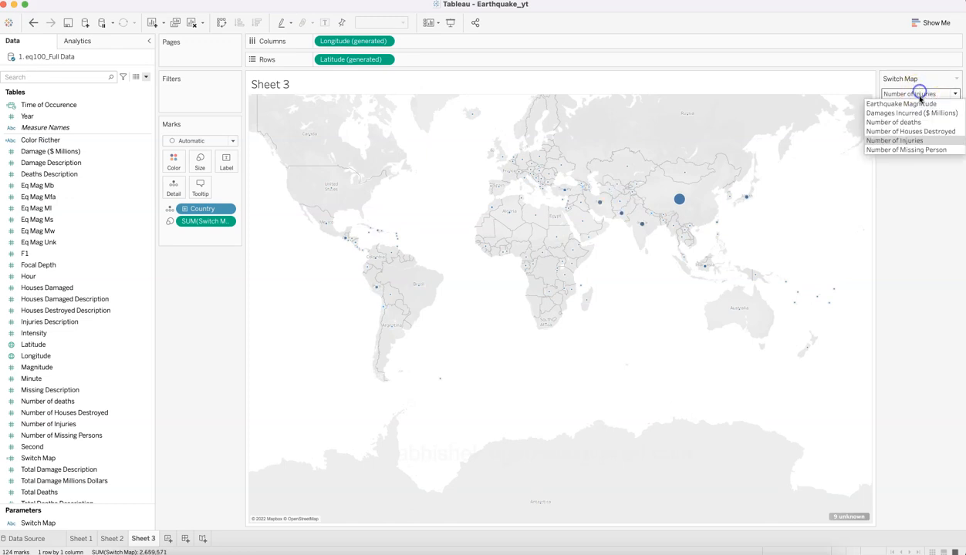
click(920, 150)
click(922, 93)
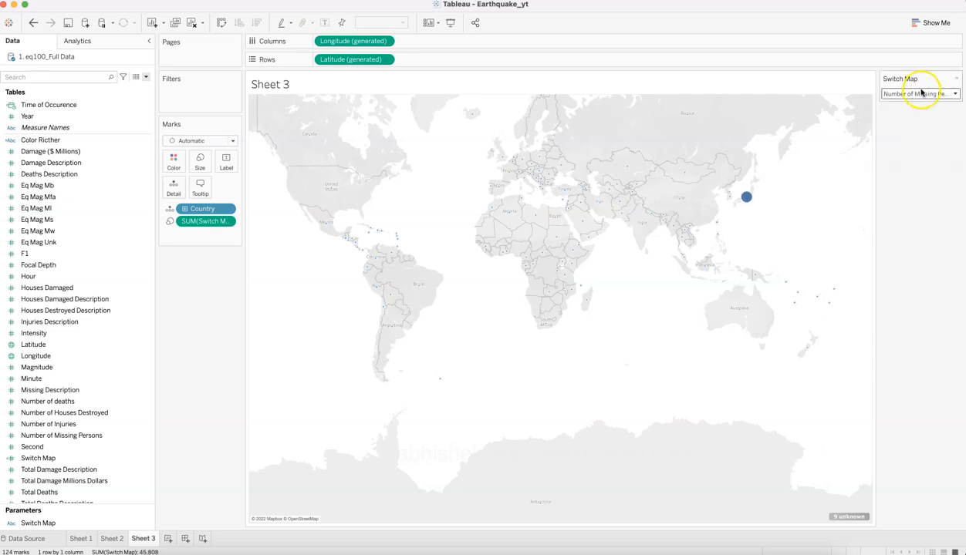
click(921, 104)
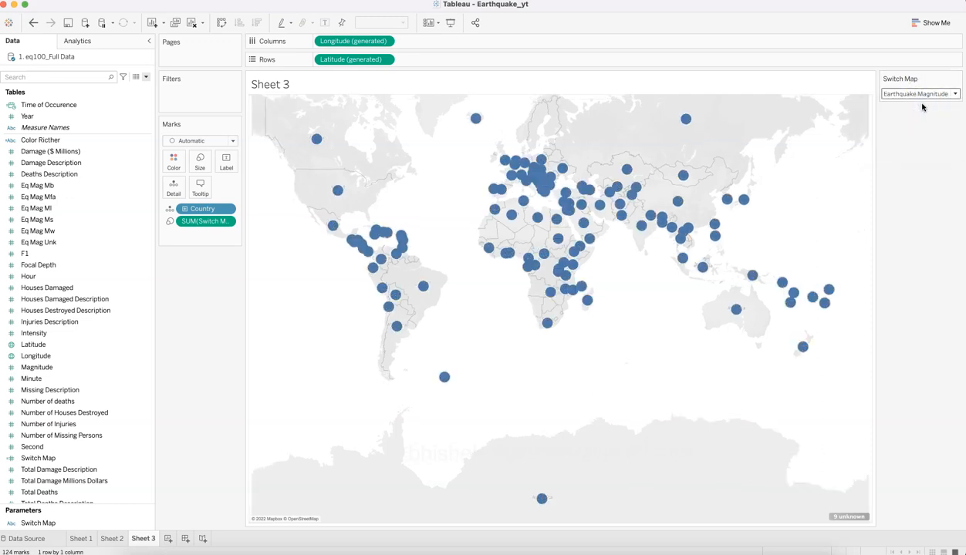
Switch the map to Damages Incurred ($ Millions) and review the Switch Map parameter's list of values and display names
click(919, 95)
click(920, 115)
click(915, 95)
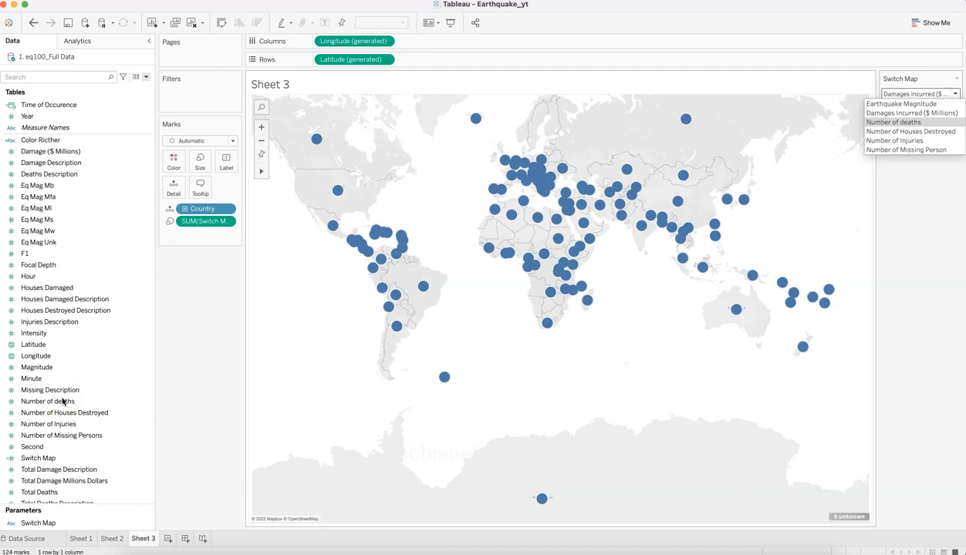
click(248, 317)
scroll(97, 198, up, 1)
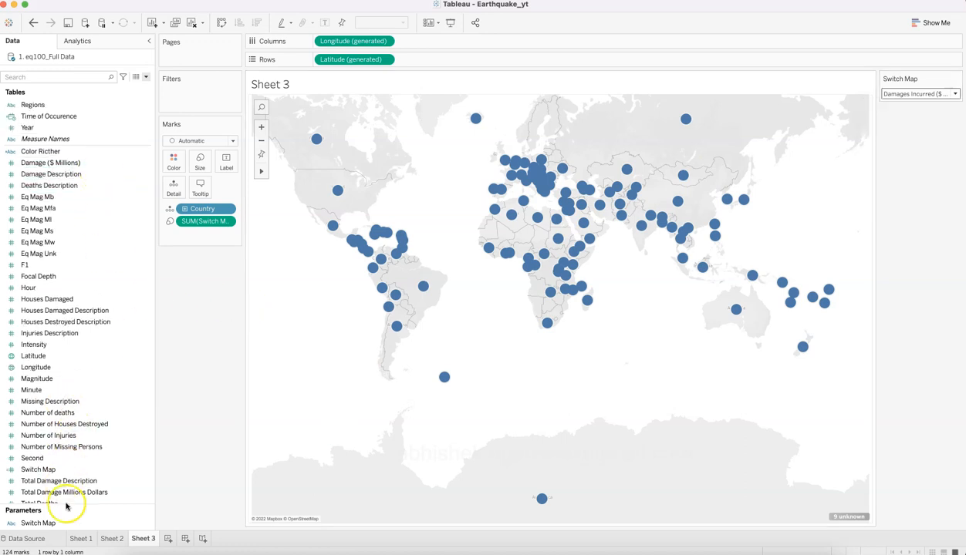
click(147, 524)
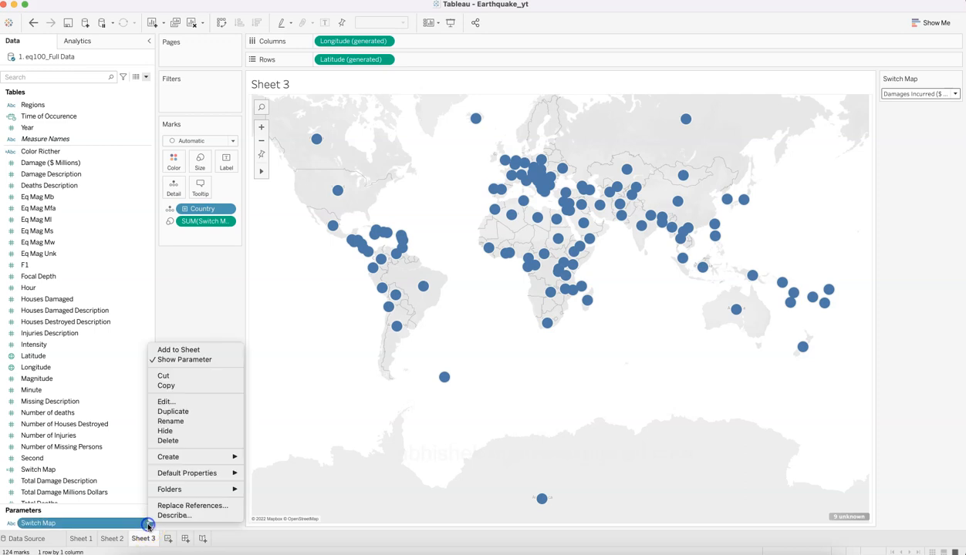
click(183, 401)
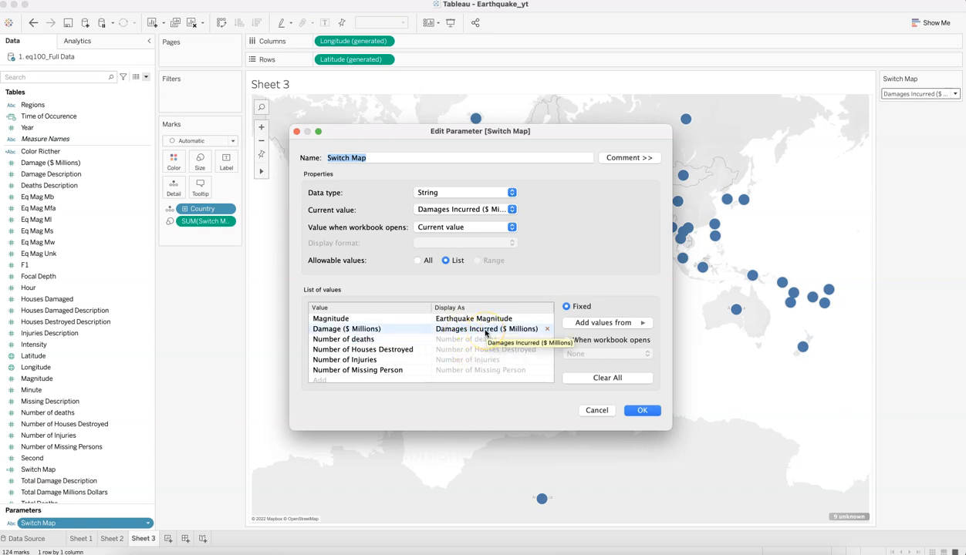
click(634, 410)
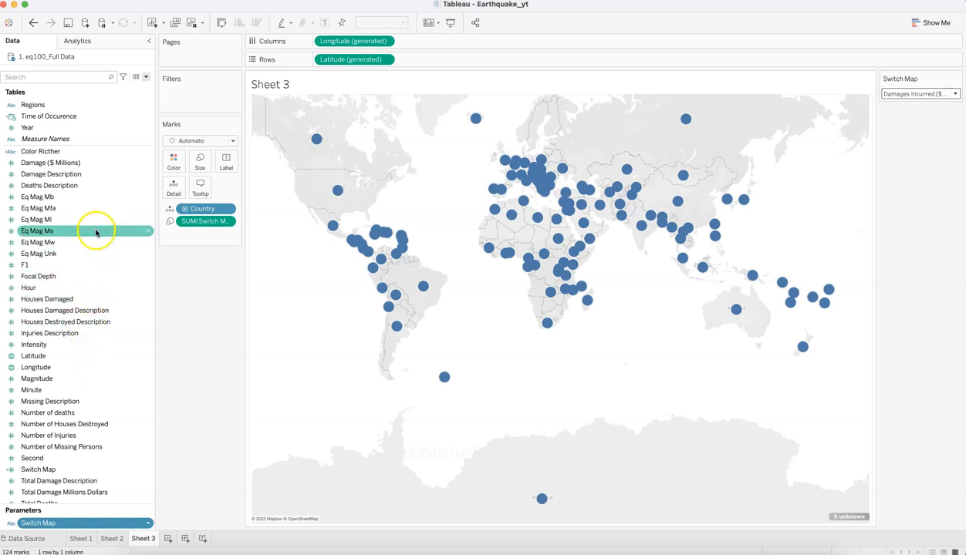
Compare the labels in the Switch Map calculated field's formula with the parameter's options
click(149, 471)
click(176, 300)
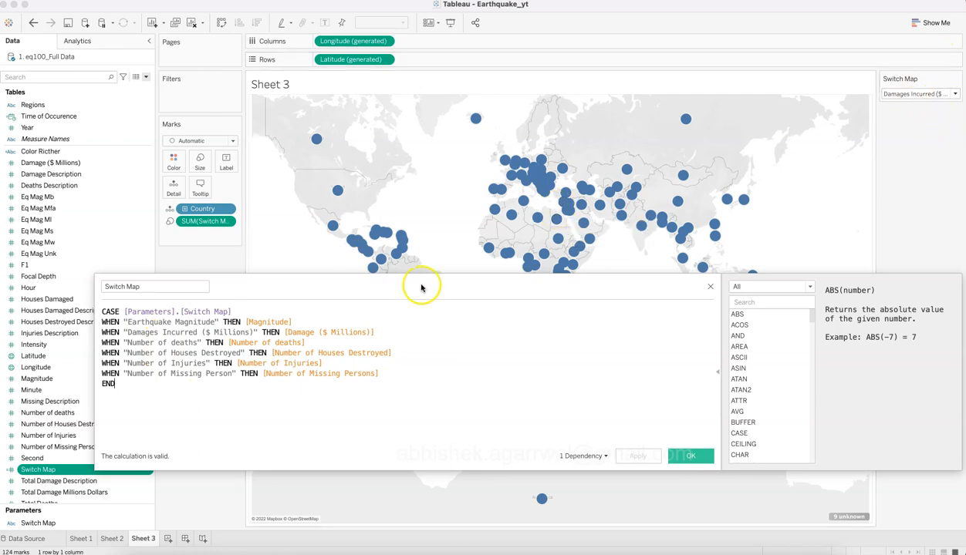
click(915, 98)
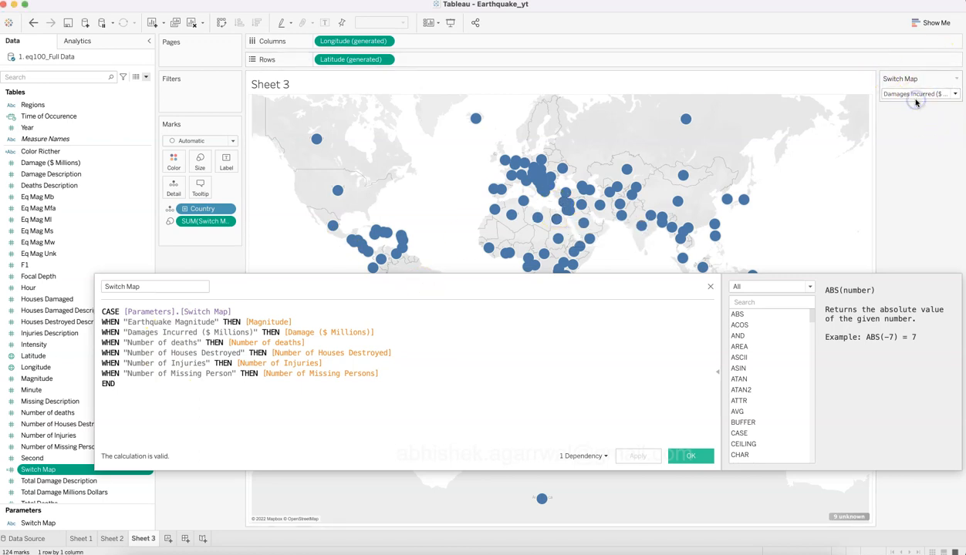
click(916, 101)
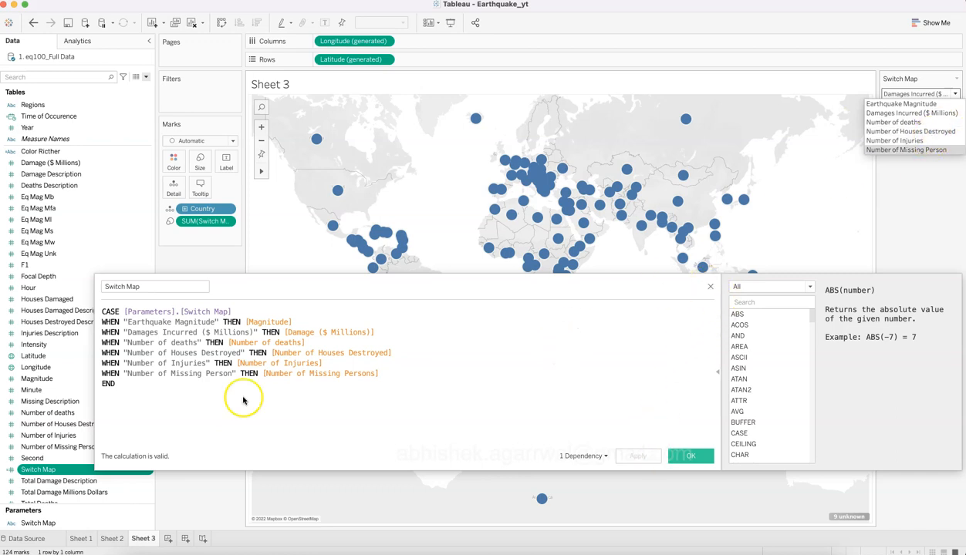
Change the damages label in the Switch Map formula to "Damages Incurred($ Millions)" and save the calculation
click(209, 343)
key(BackSpace)
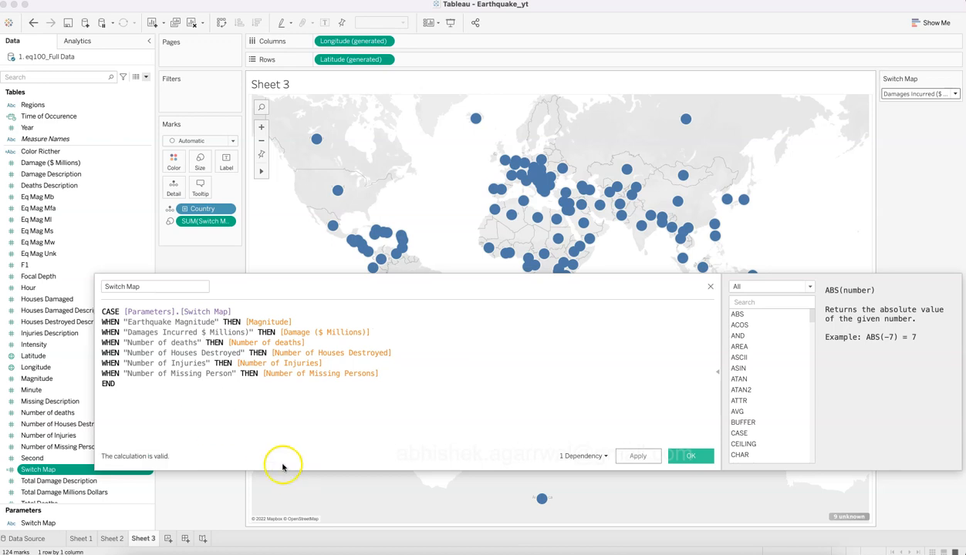
click(203, 333)
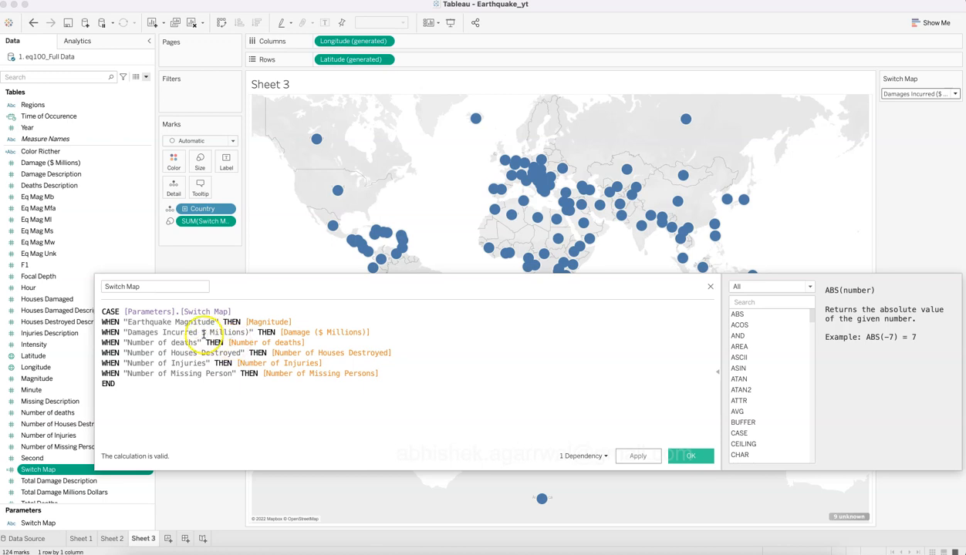
text(()
key(BackSpace)
click(633, 455)
click(682, 456)
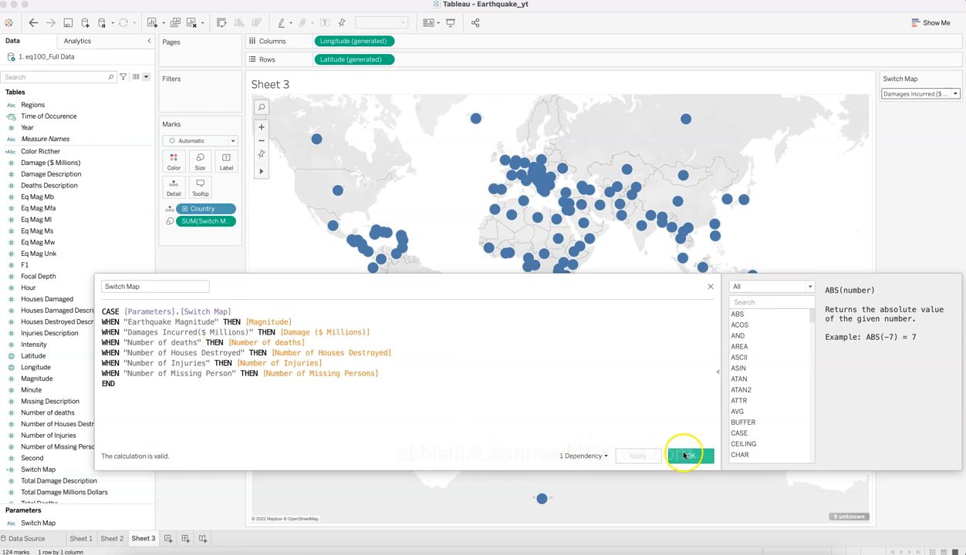
Test the map with Damages Incurred ($ Millions) and return the Switch Map parameter to Earthquake Magnitude
click(910, 94)
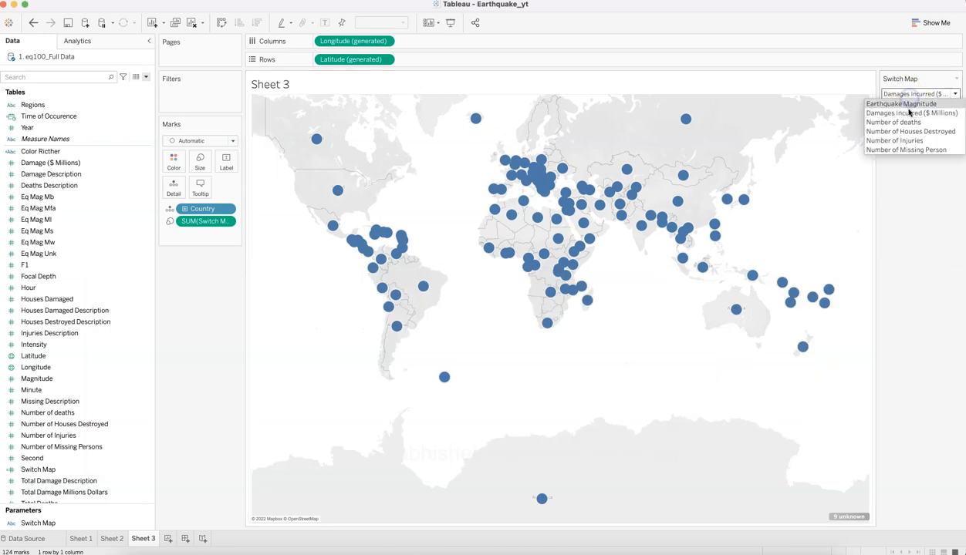
click(910, 109)
click(910, 94)
click(912, 104)
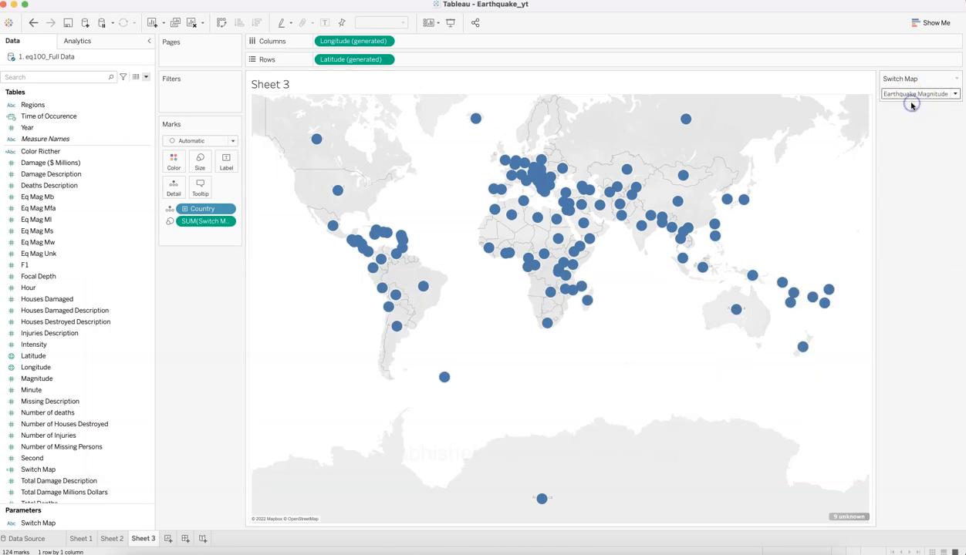
Inspect the display name of the Damage ($ Millions) value in the Switch Map parameter without changing it
click(141, 524)
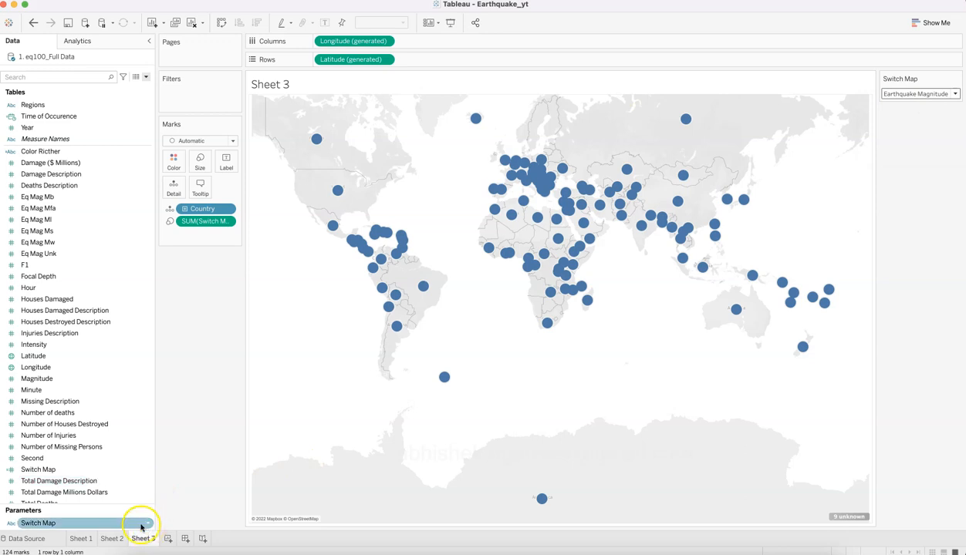
click(147, 525)
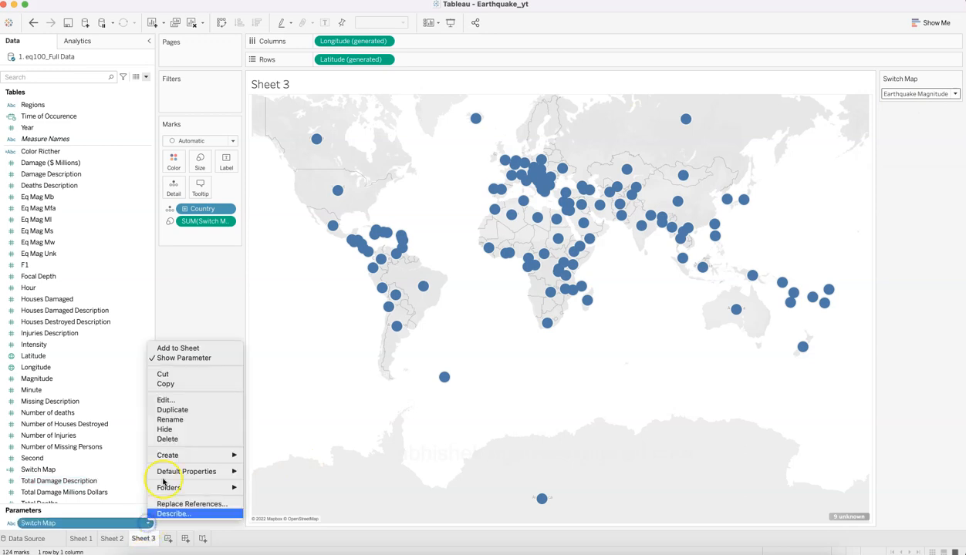
click(182, 399)
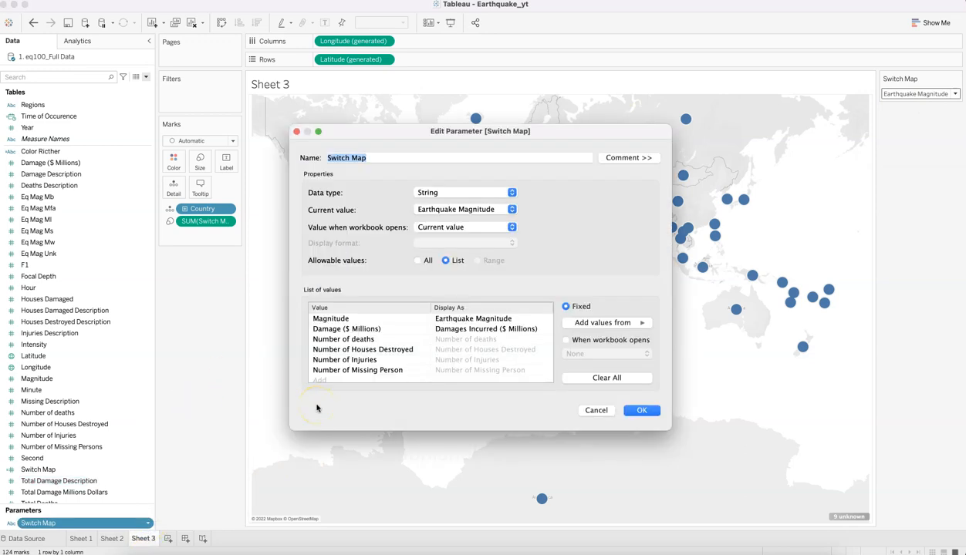
click(497, 329)
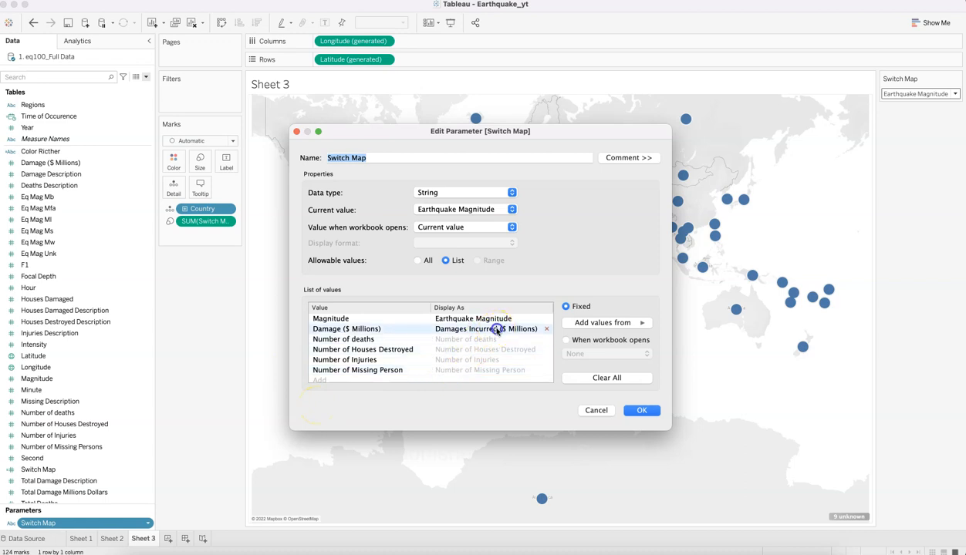
click(496, 331)
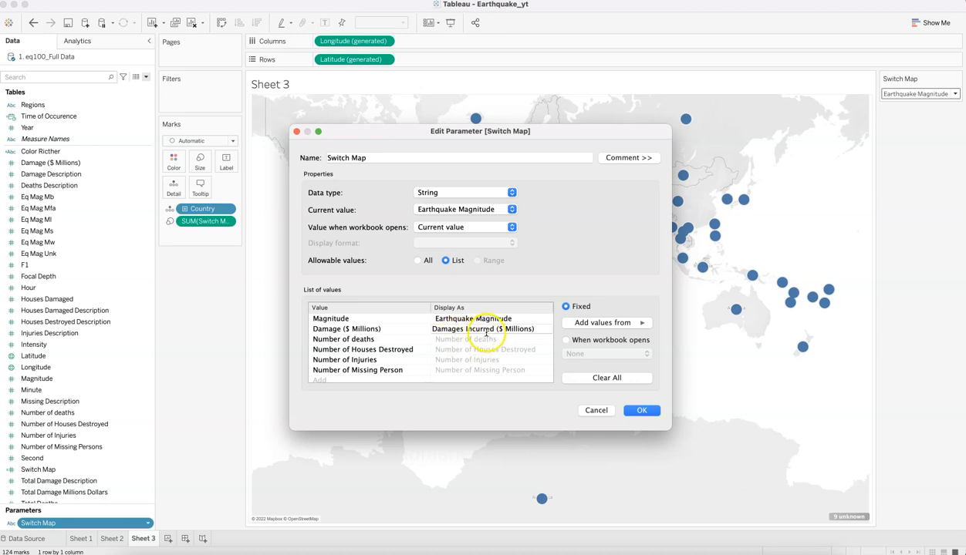
click(594, 412)
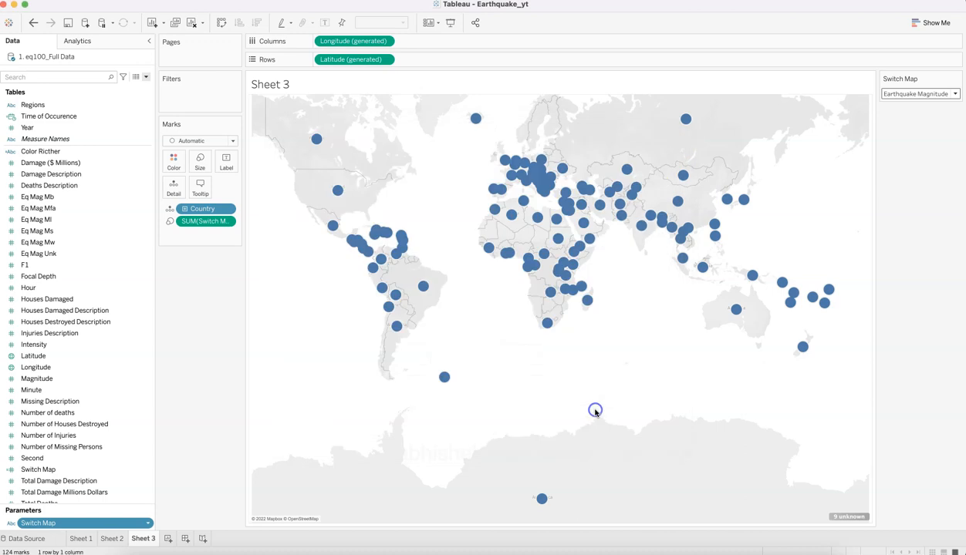
Add the Switch Map calculated field to the map's tooltip
click(150, 523)
click(218, 306)
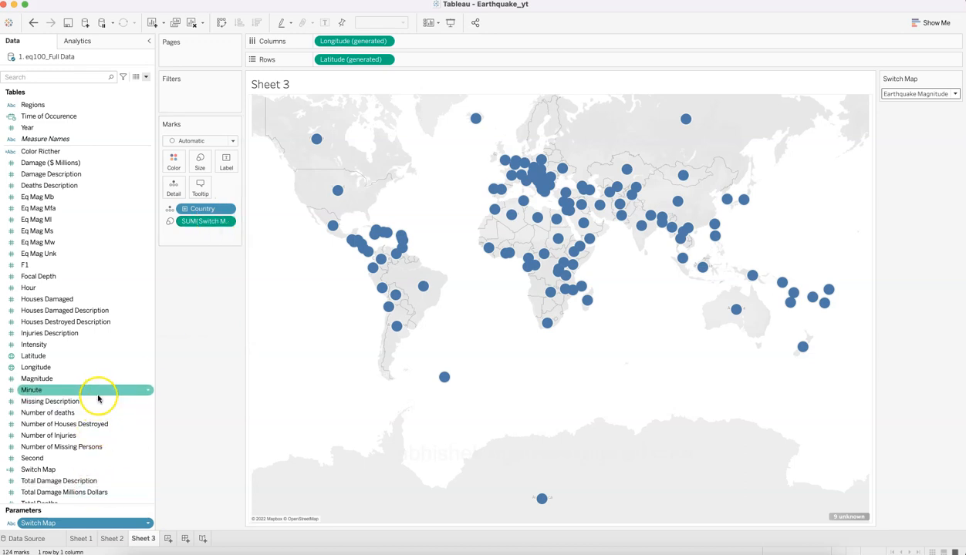
drag(86, 469, 200, 187)
mouse_move(384, 230)
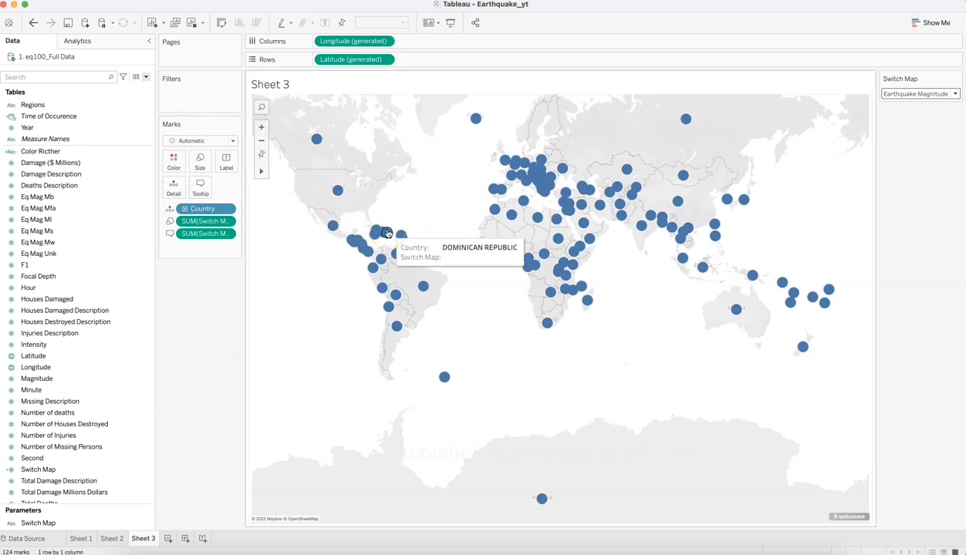
Switch the parameter to Damages Incurred ($ Millions) and then Number of deaths, checking the country tooltips for each option
click(895, 93)
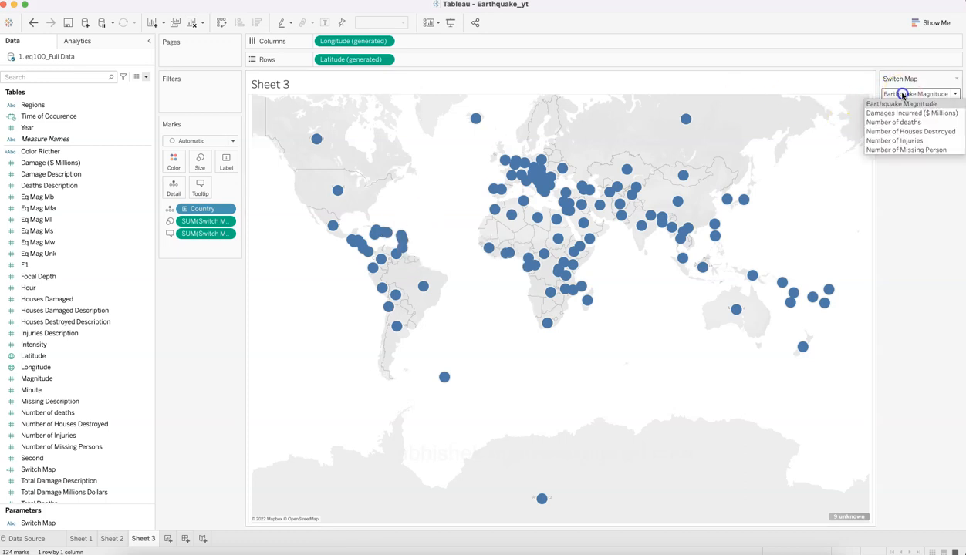
click(905, 113)
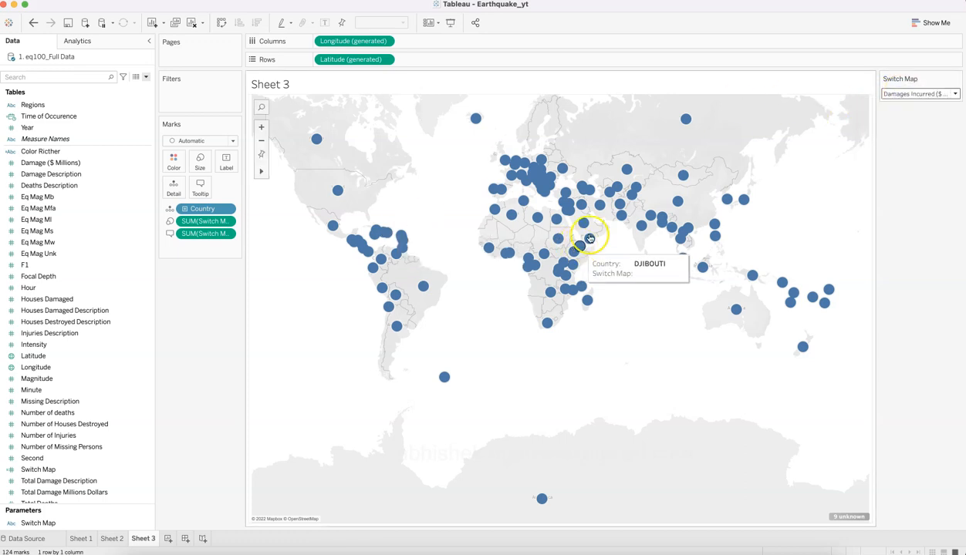
click(922, 93)
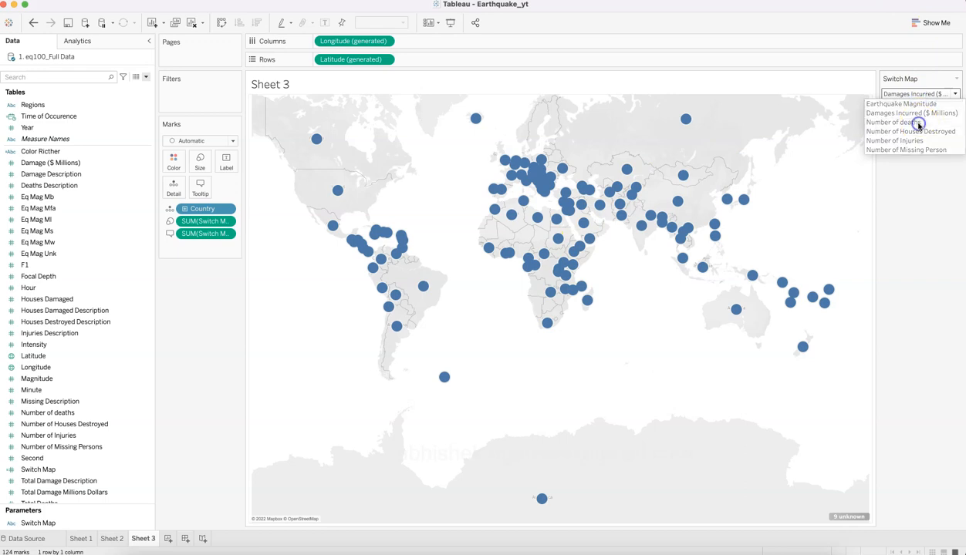
click(917, 125)
mouse_move(622, 220)
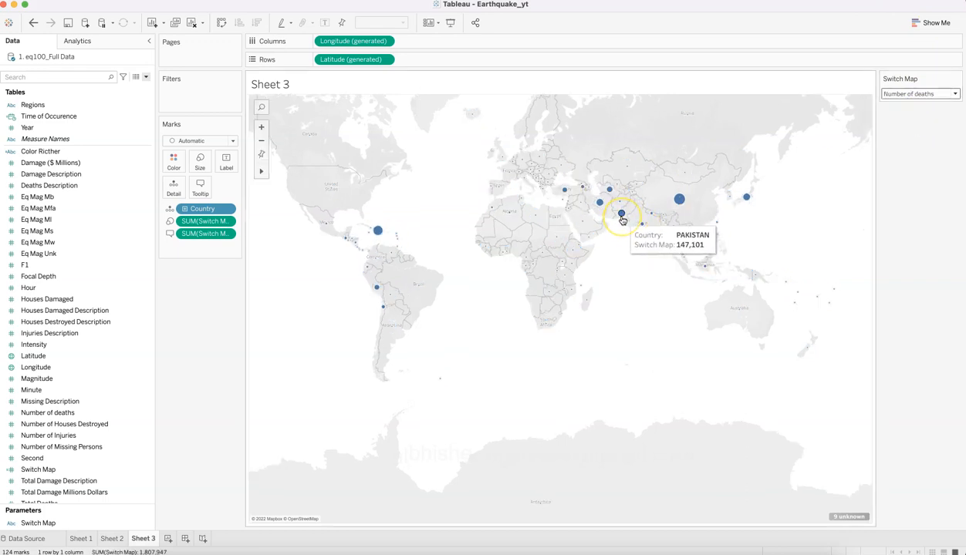
mouse_move(678, 200)
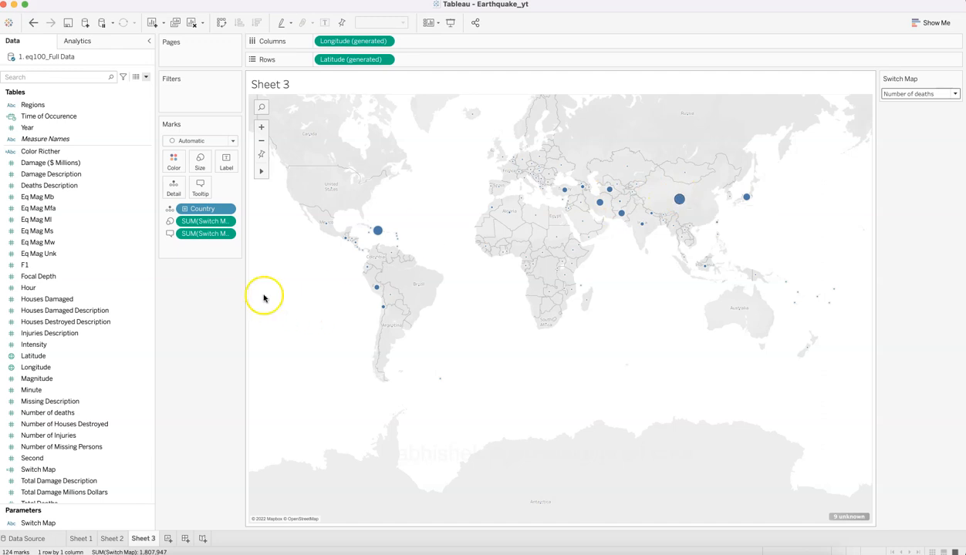
Edit the Switch Map calculated field so that its first WHEN condition compares against "Magnitude"
click(915, 93)
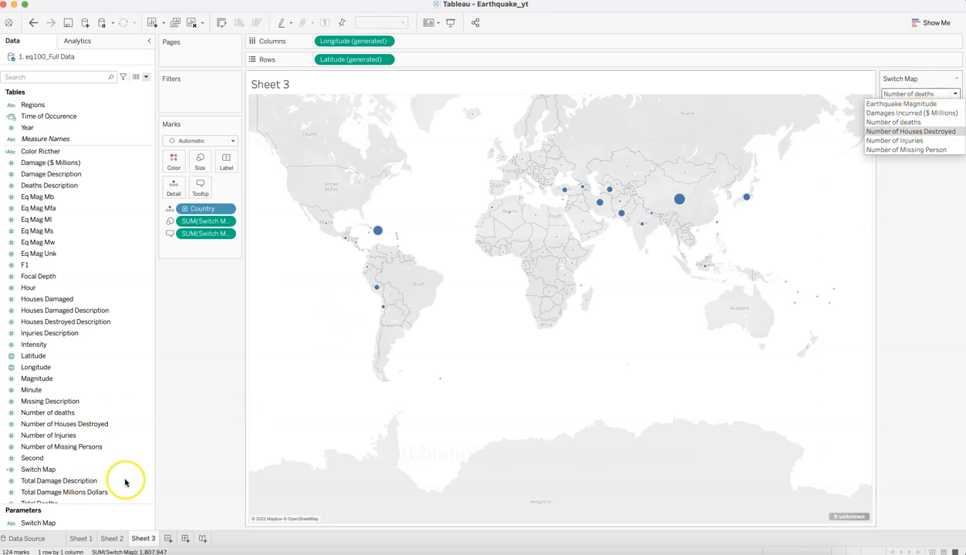
click(143, 524)
click(149, 525)
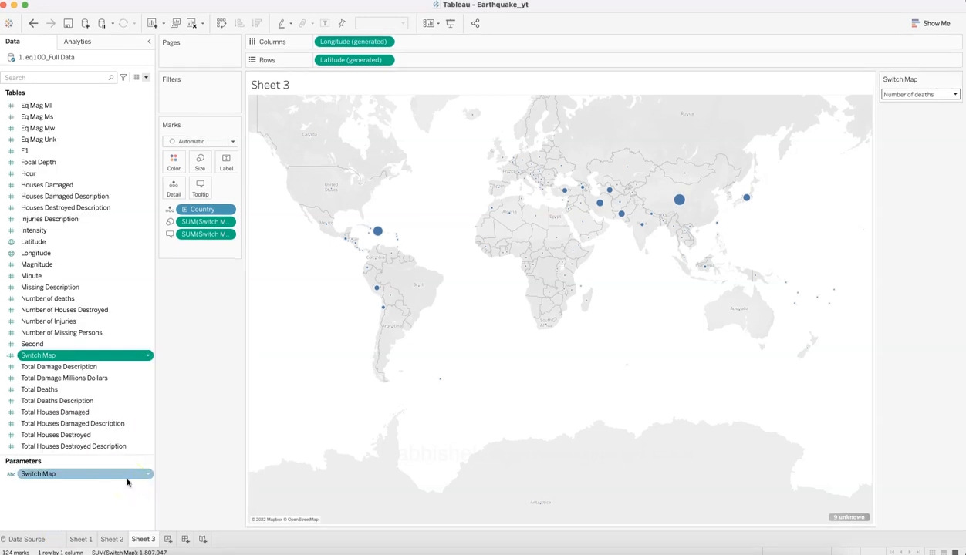
click(145, 361)
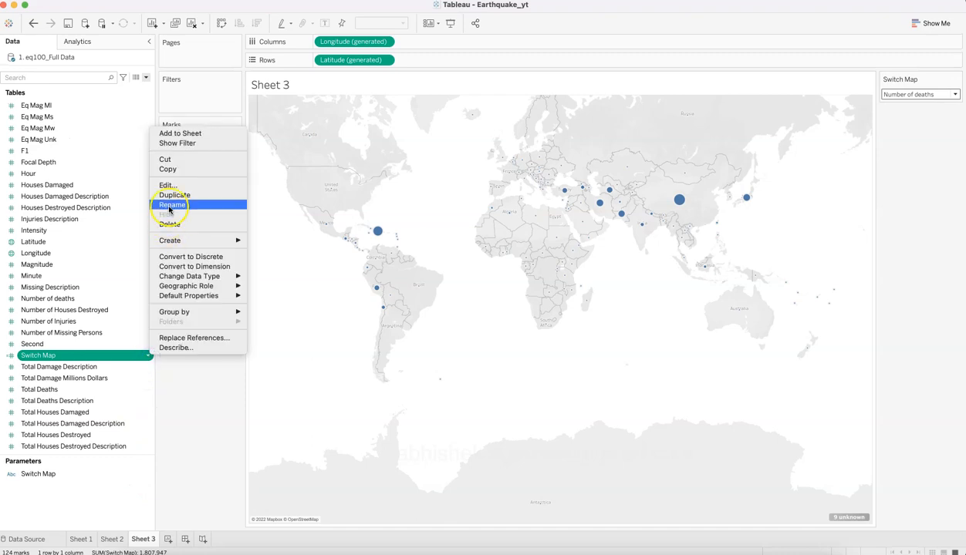
click(174, 187)
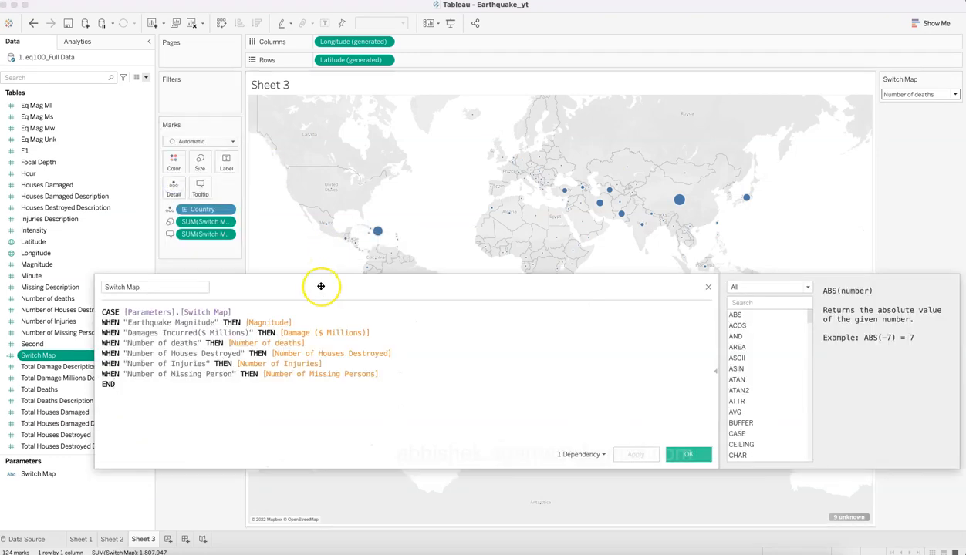
click(175, 323)
text(==)
key(BackSpace)
key(BackSpace)
key(BackSpace)
key(BackSpace)
key(BackSpace)
key(BackSpace)
key(BackSpace)
key(BackSpace)
key(BackSpace)
key(BackSpace)
key(BackSpace)
key(BackSpace)
key(BackSpace)
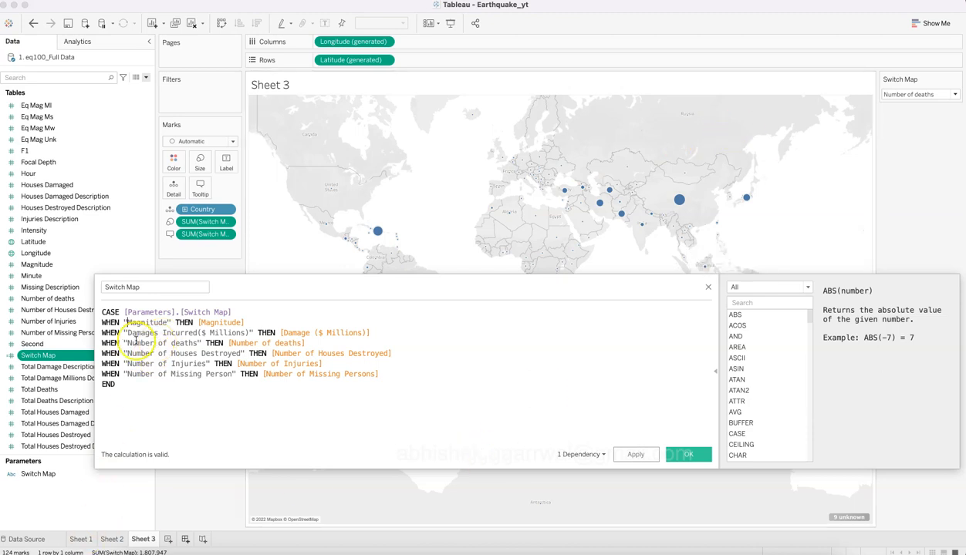
Change the second WHEN condition to "Damages ($ Millions)", apply the Switch Map calculation and close the editor
scroll(68, 292, up, 10)
scroll(68, 292, up, 1)
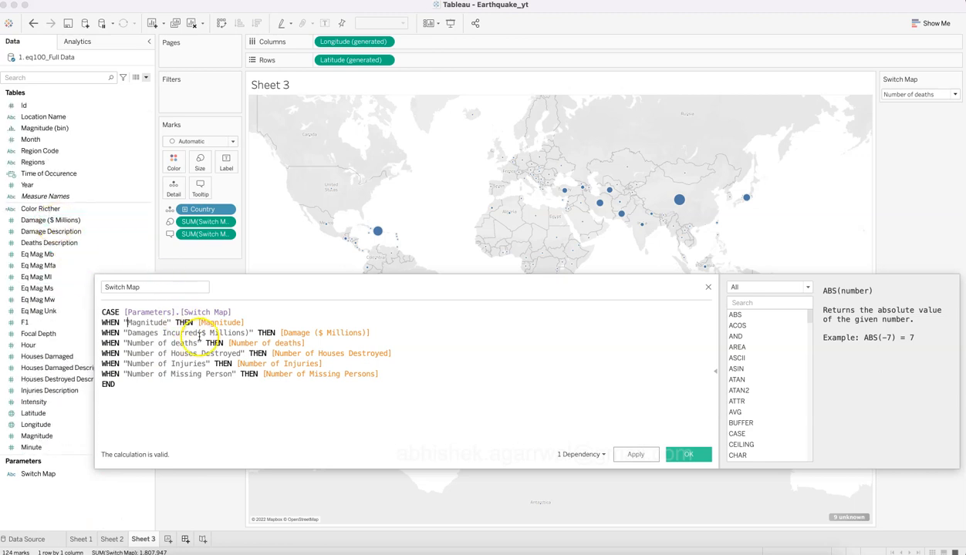
key(BackSpace)
key(BackSpace)
key(BackSpace)
key(BackSpace)
key(BackSpace)
key(BackSpace)
key(BackSpace)
key(BackSpace)
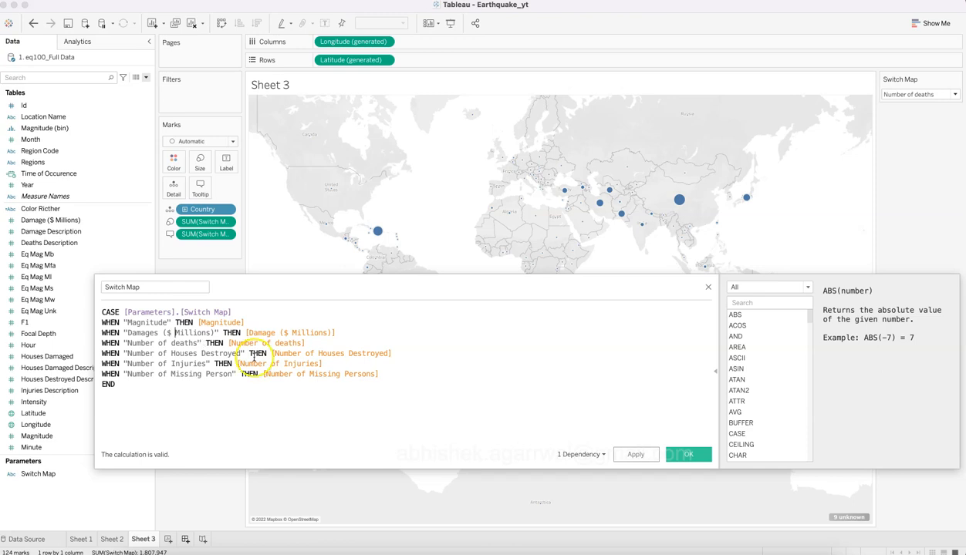
click(632, 457)
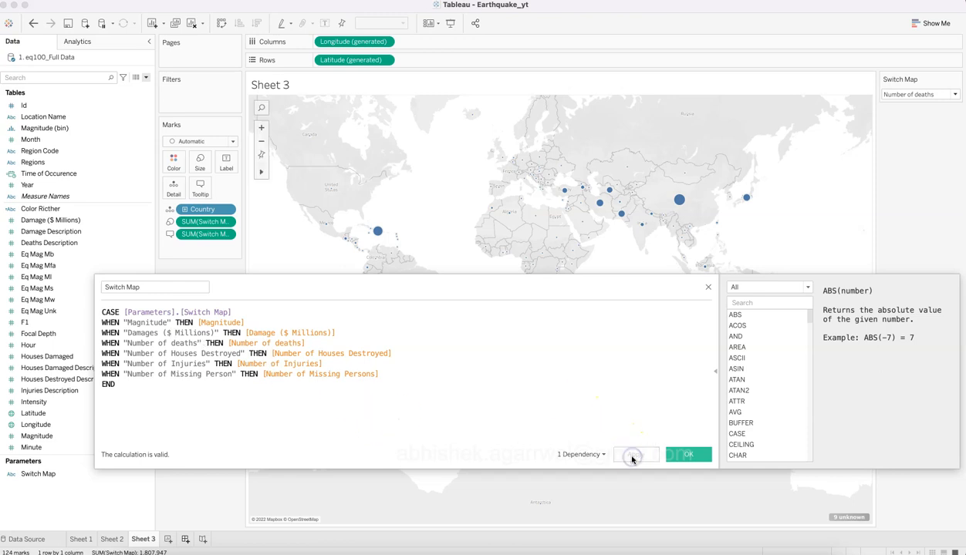
click(684, 455)
Test the map with Earthquake Magnitude, Damages Incurred ($ Millions) and Number of deaths, ending with the parameter on Earthquake Magnitude
click(922, 94)
click(914, 105)
click(915, 95)
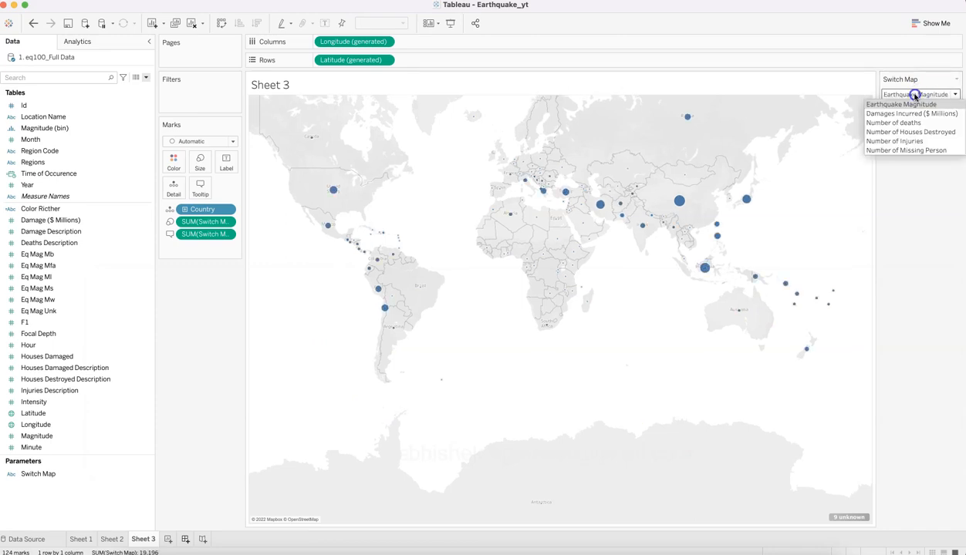
click(914, 110)
click(916, 95)
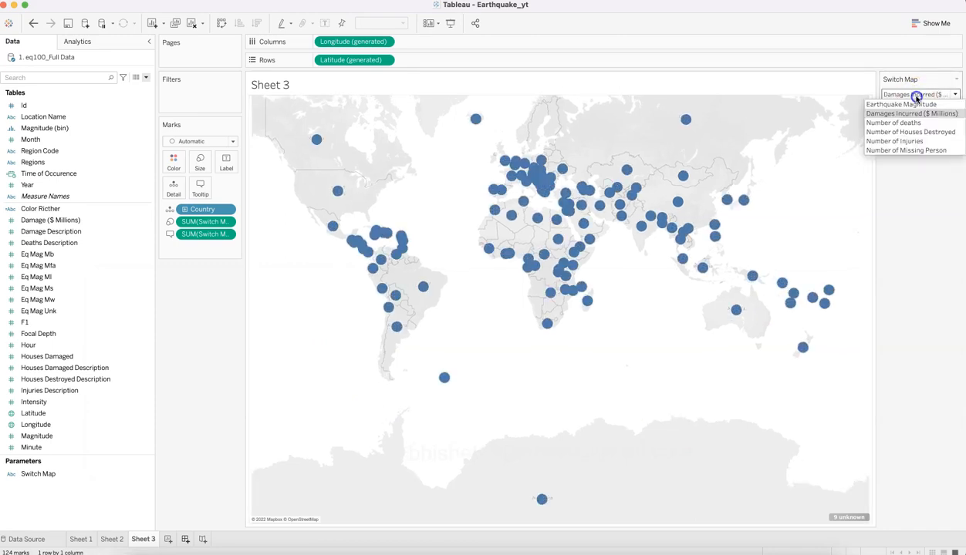
click(917, 122)
click(916, 95)
click(918, 102)
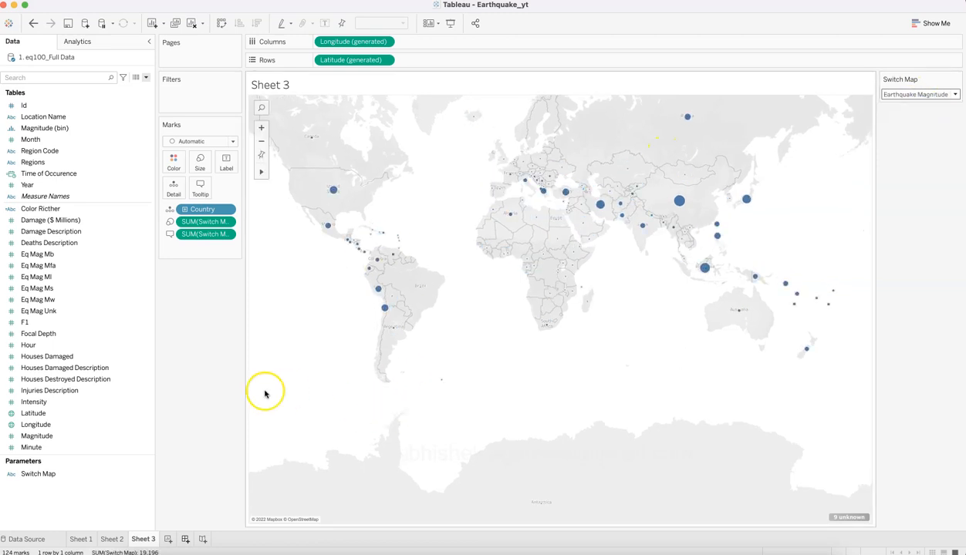
Compare the Switch Map parameter's dropdown options with its list of values, leaving the parameter's definition unchanged
click(953, 93)
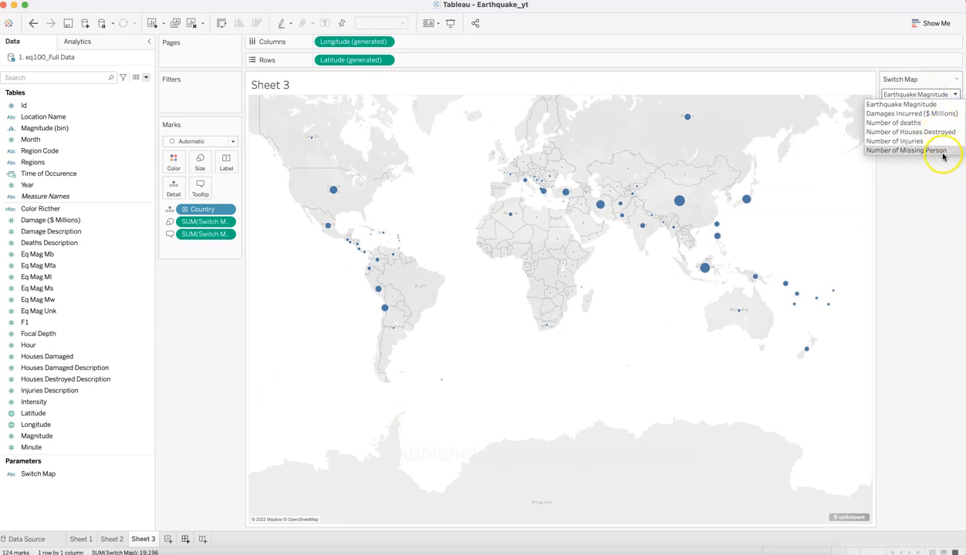
click(142, 472)
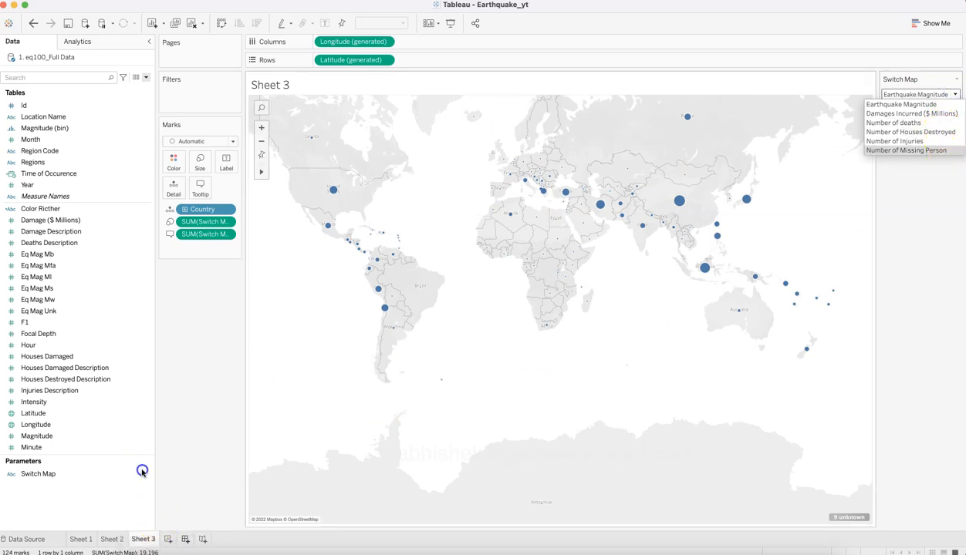
click(145, 473)
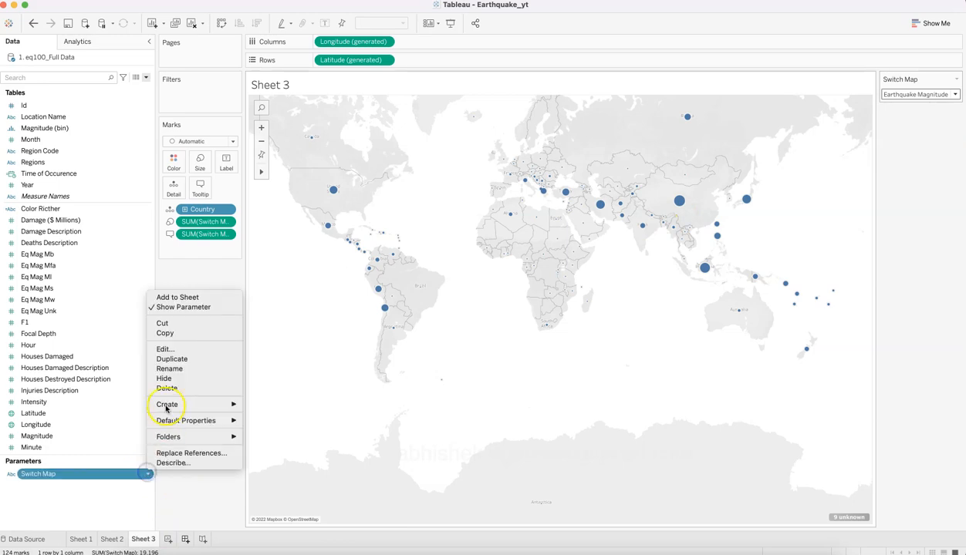
click(167, 349)
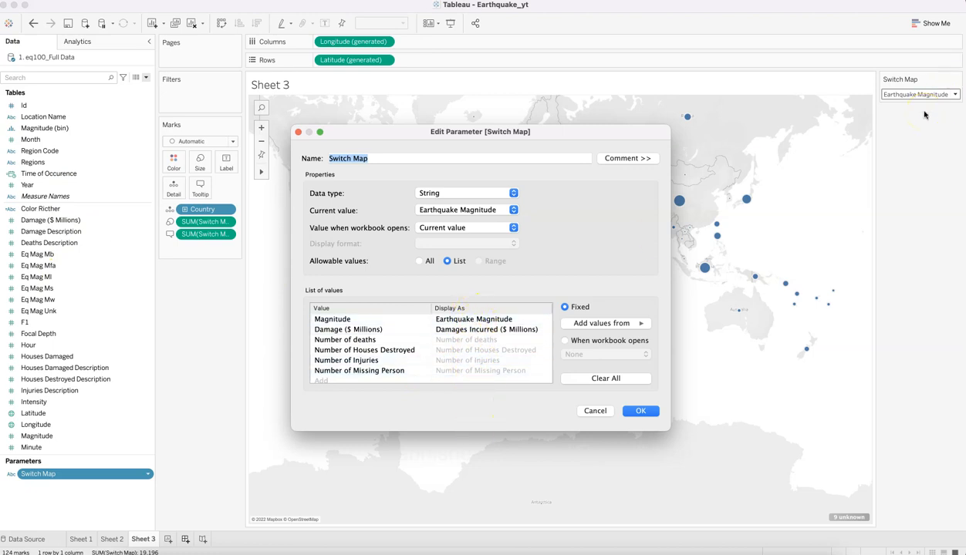
click(608, 413)
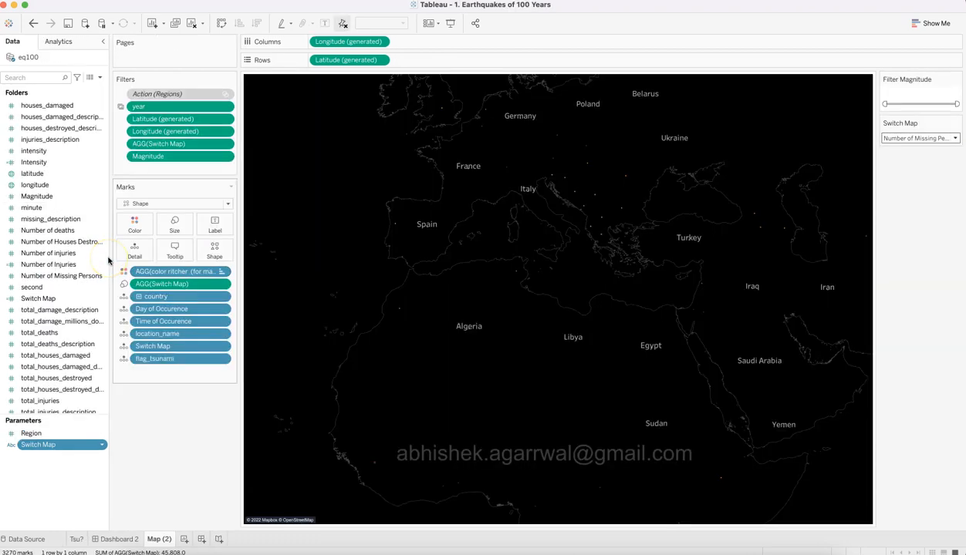
In the 1. Earthquakes of 100 Years workbook, set Switch Map to Earthquake Magnitude and examine the reference map's symbols and tooltip
click(919, 138)
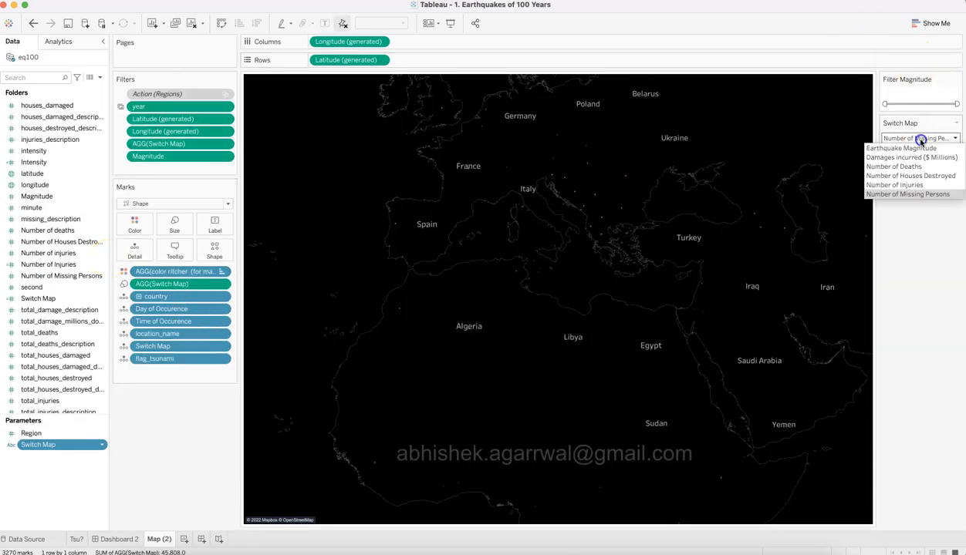
click(920, 147)
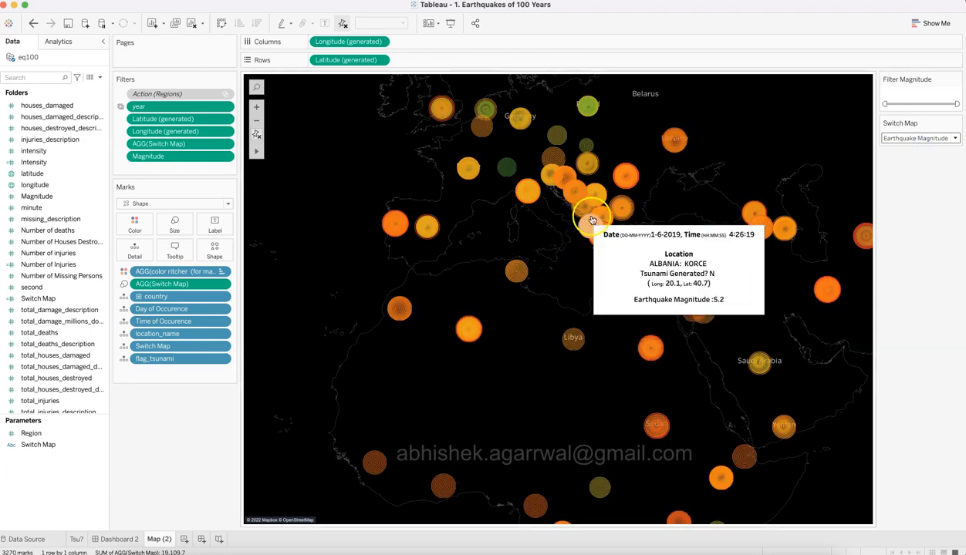
click(901, 138)
click(900, 148)
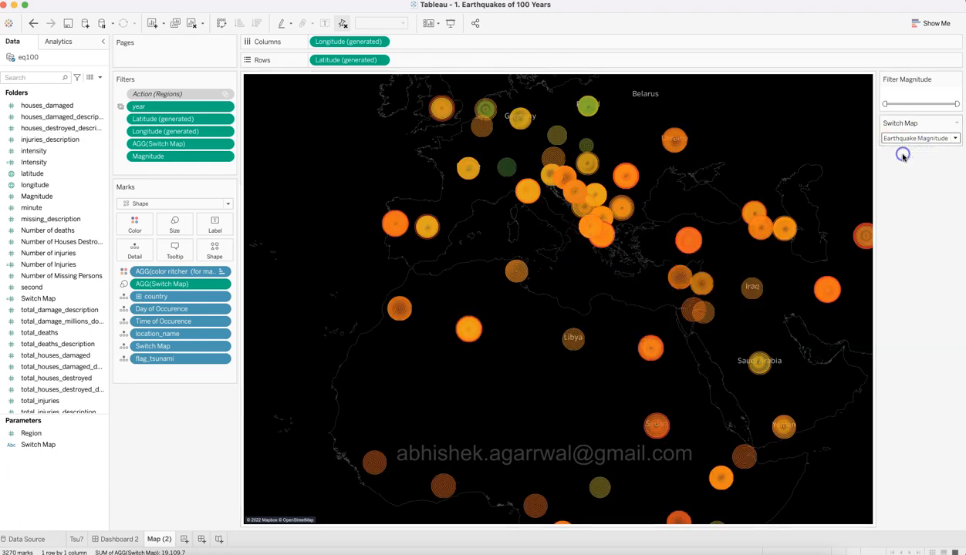
Switch back to the Earthquake_yt workbook and set Sheet 3's mark type to Shape
key(super+Tab)
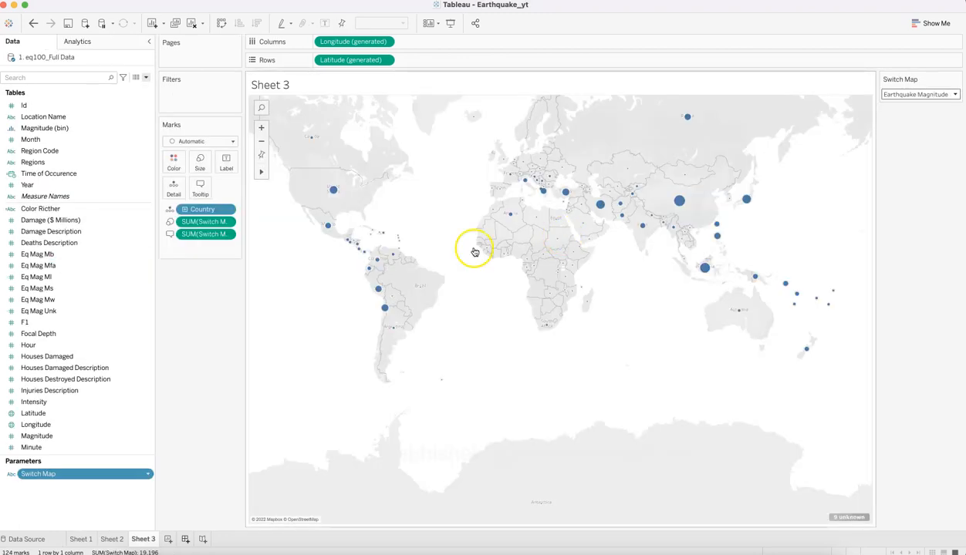
click(223, 142)
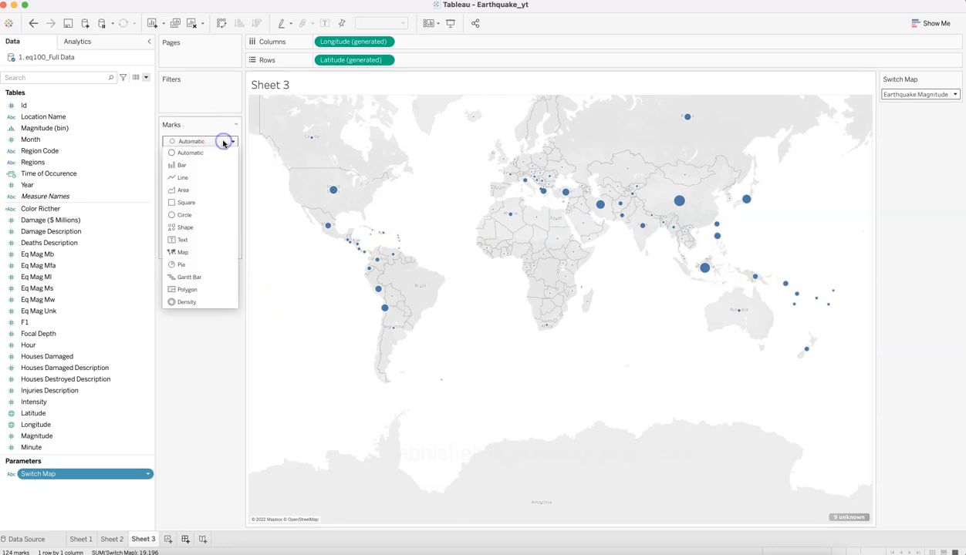
click(209, 224)
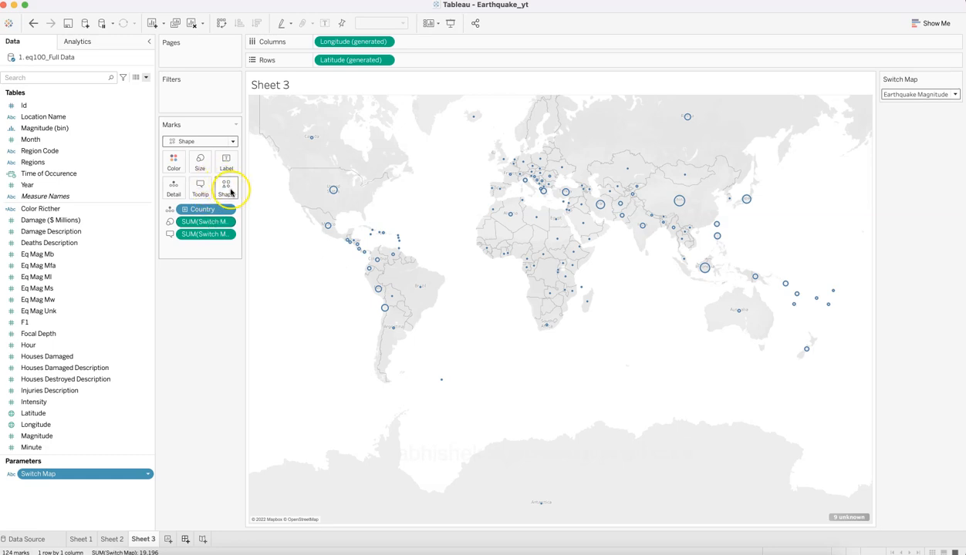
Reload the shapes in the Proportions palette and assign the orange concentric-circle shape to the map marks
click(226, 188)
click(254, 264)
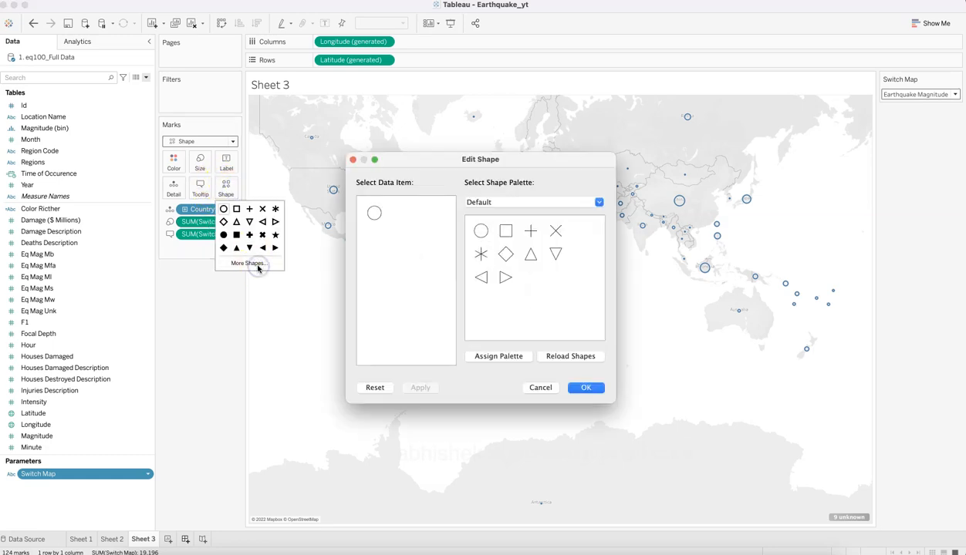
click(533, 204)
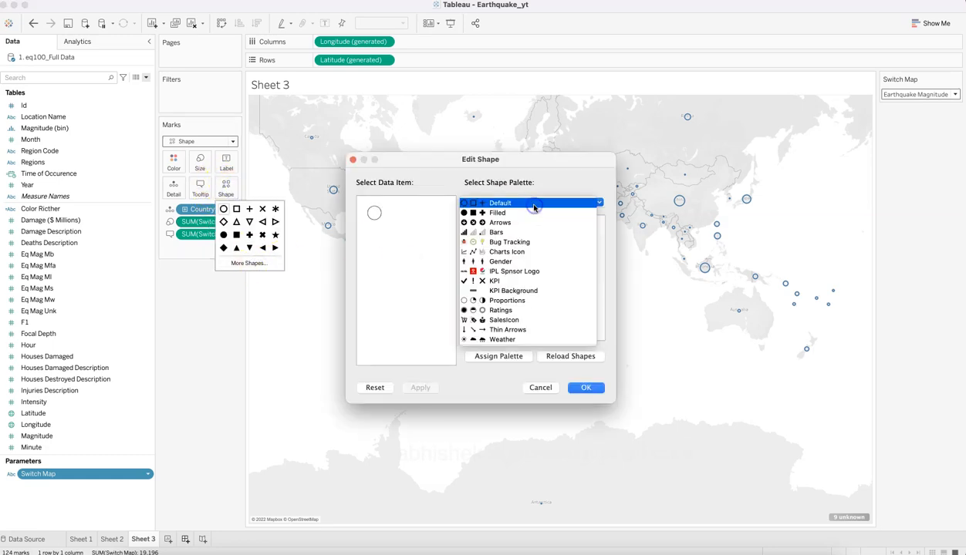
click(525, 300)
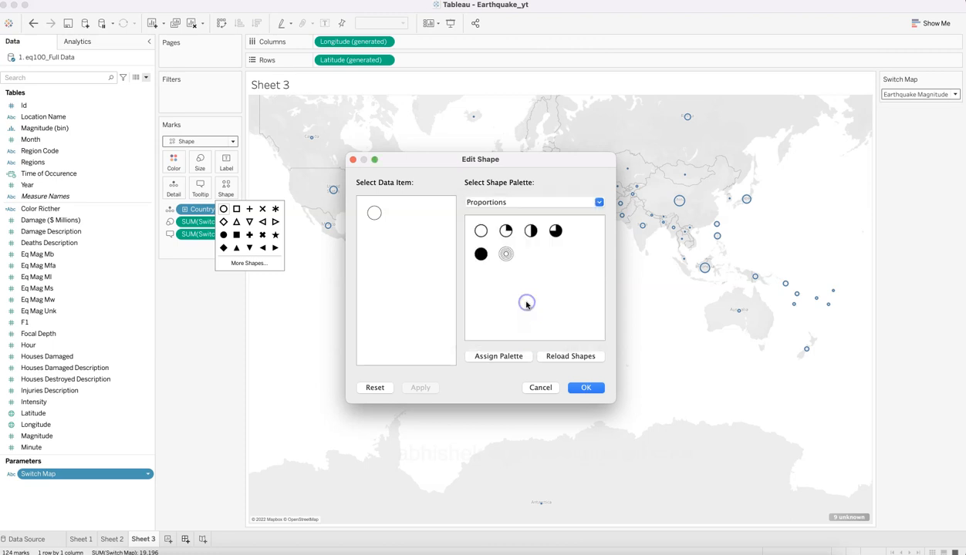
click(506, 257)
click(561, 359)
click(531, 255)
click(505, 254)
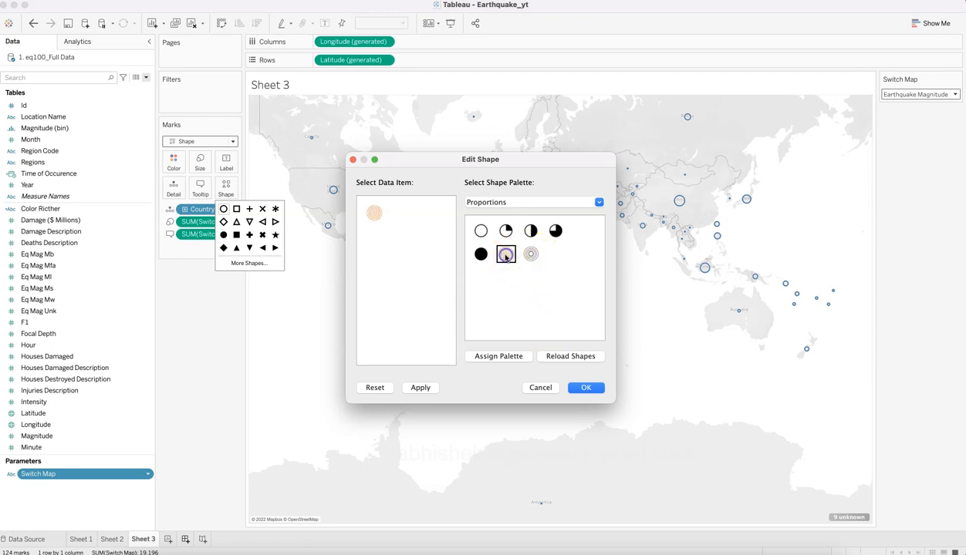
click(420, 388)
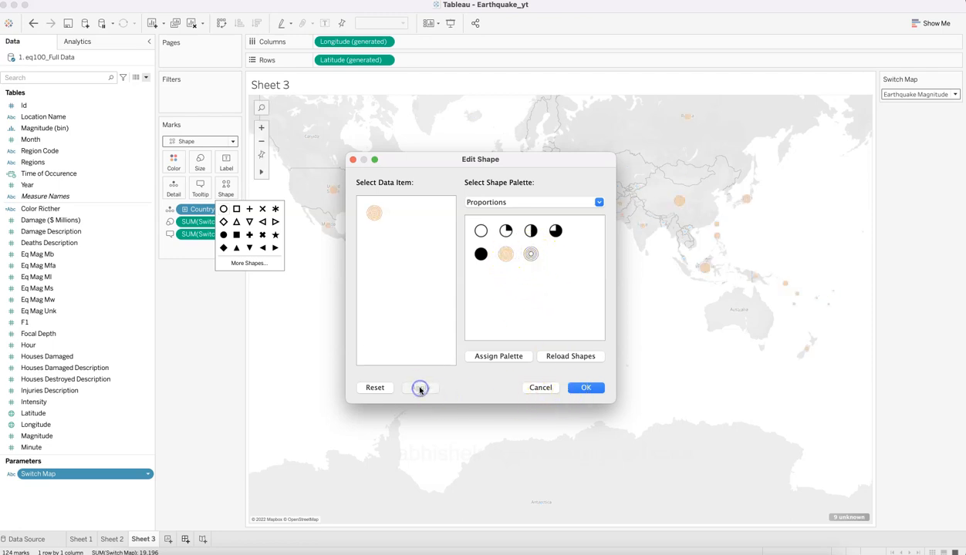
click(580, 389)
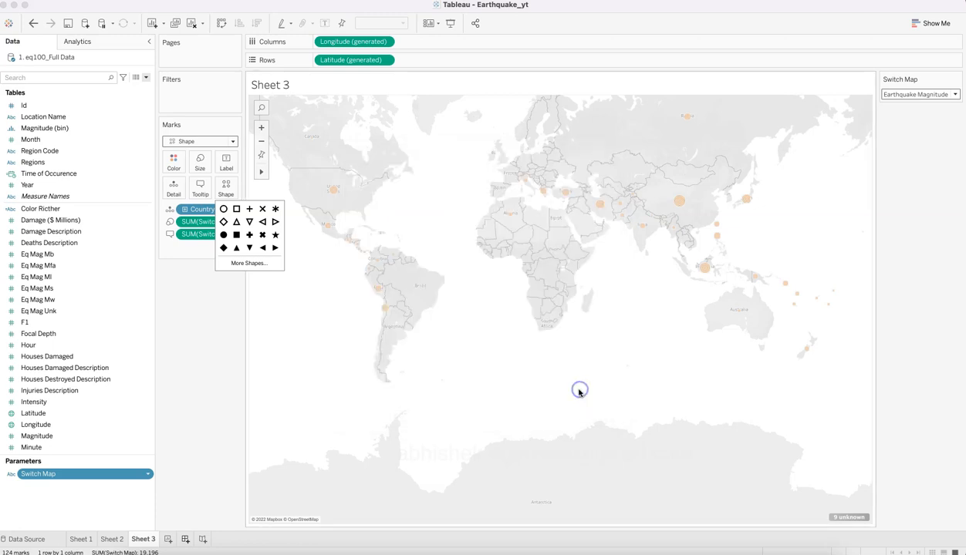
Colour the map marks by the Color Ricther calculated field
click(208, 385)
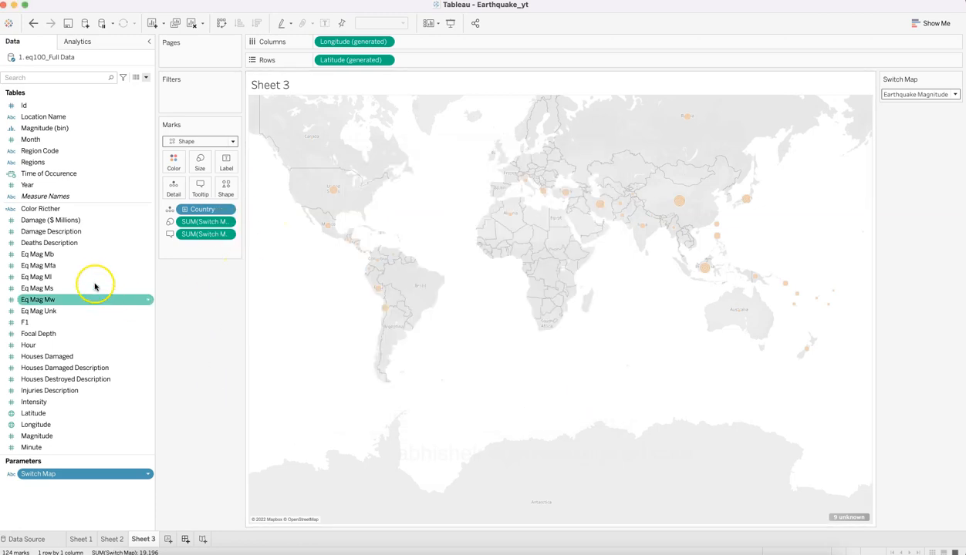
drag(88, 209, 171, 171)
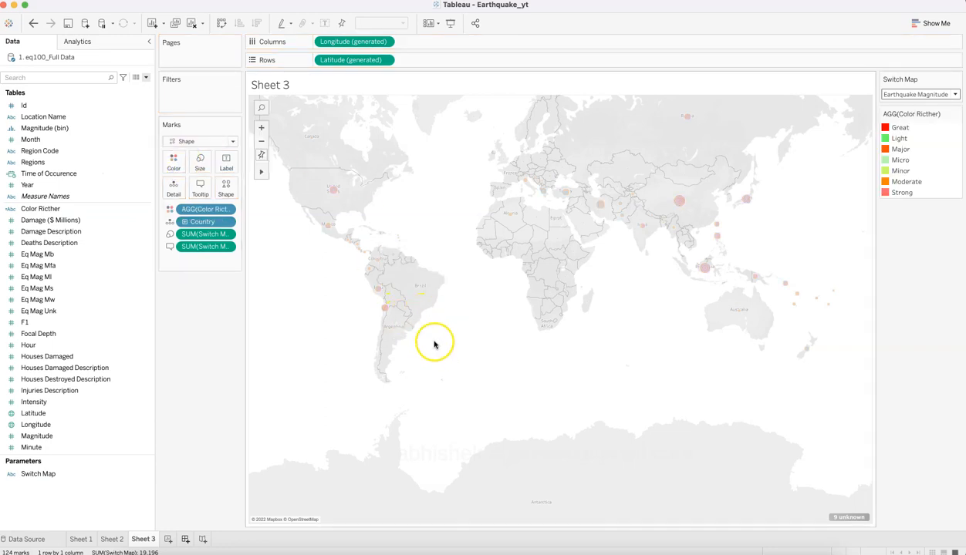
Test the coloured map with Damages Incurred ($ Millions) and Number of deaths, ending on Number of Houses Destroyed
click(924, 95)
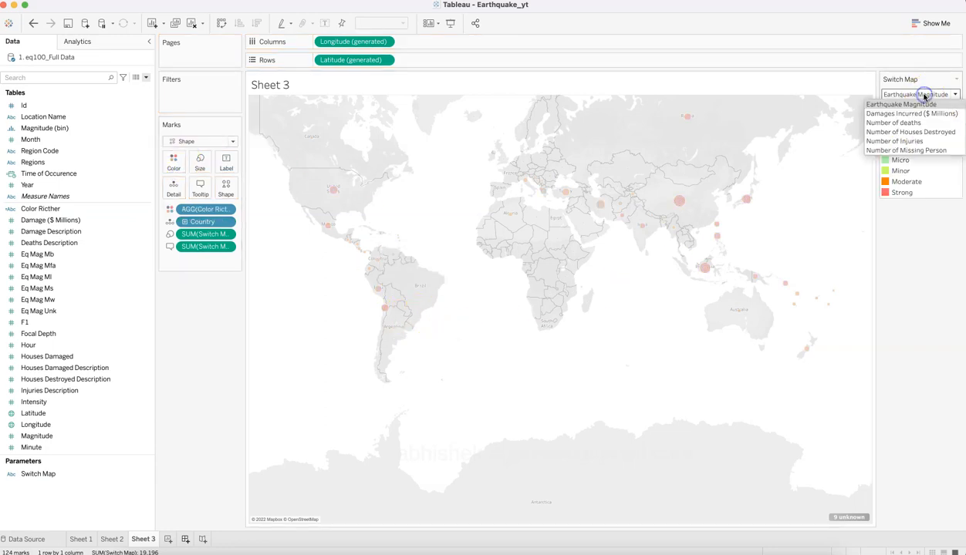
click(923, 114)
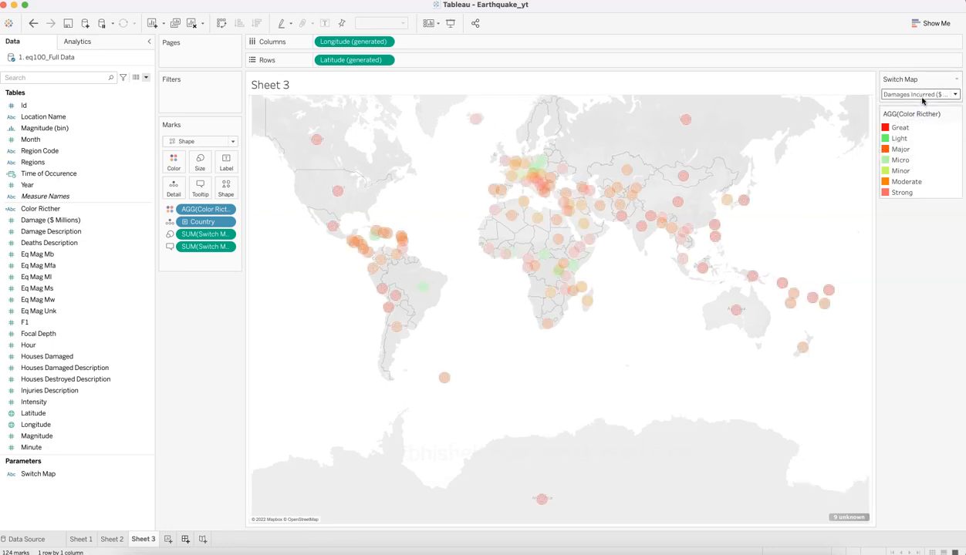
click(923, 95)
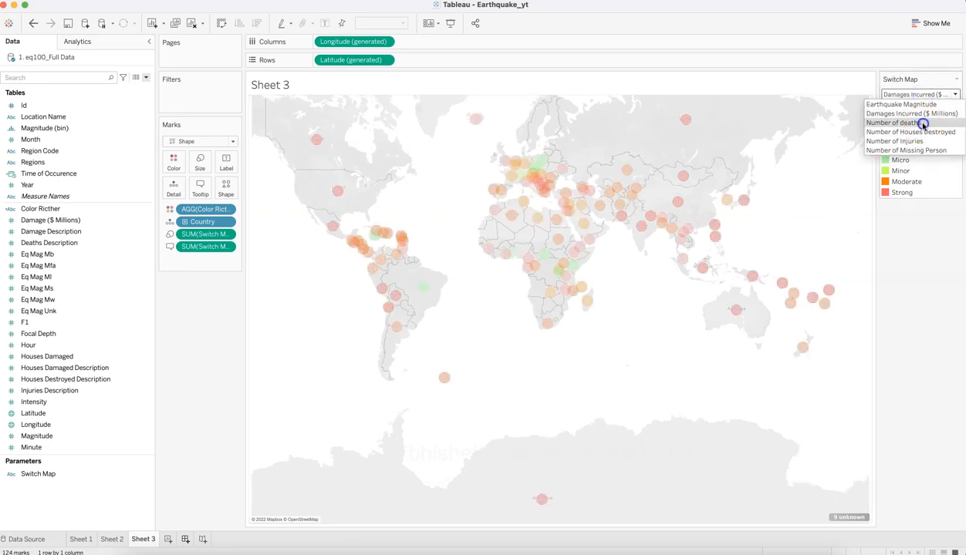
click(922, 123)
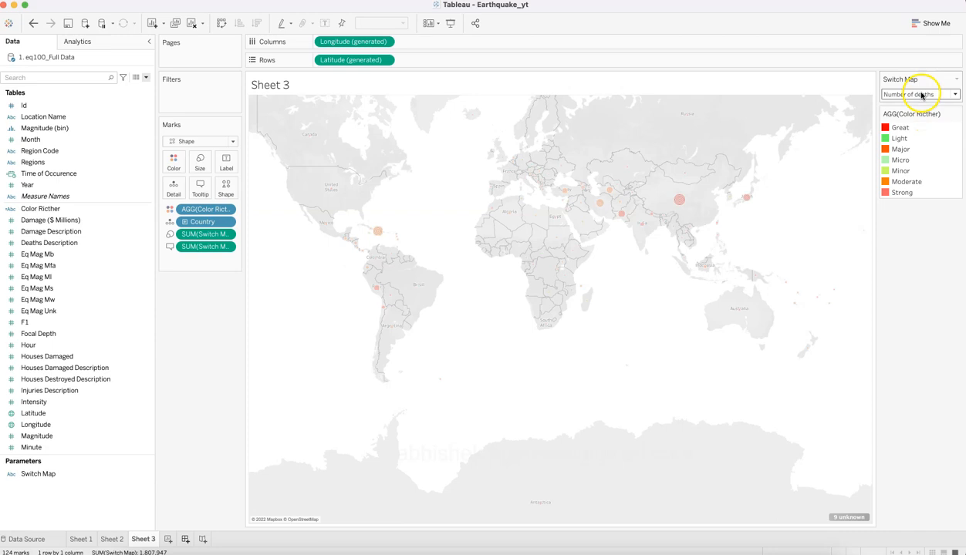
click(923, 95)
click(916, 133)
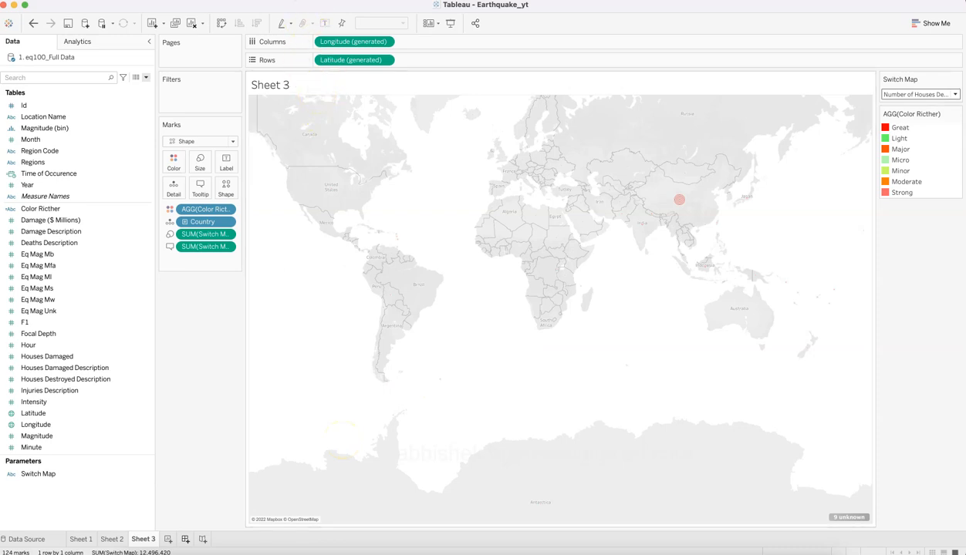
Set Sheet 3's background map to the Dark style
click(307, 0)
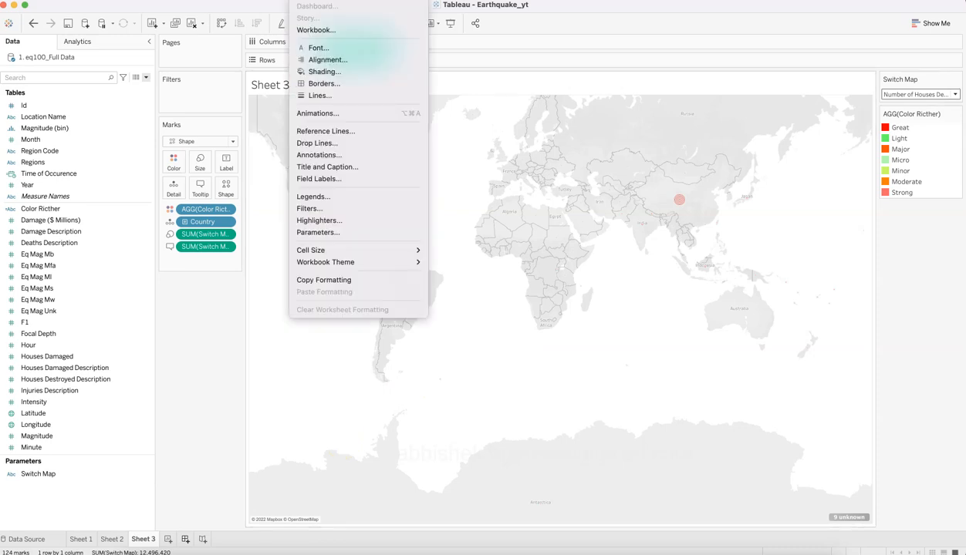
mouse_move(277, 0)
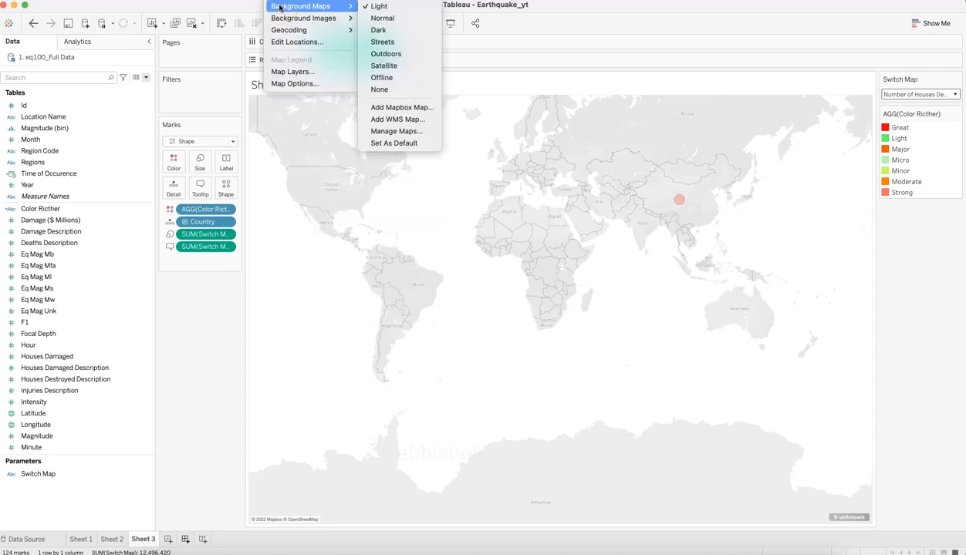
click(383, 30)
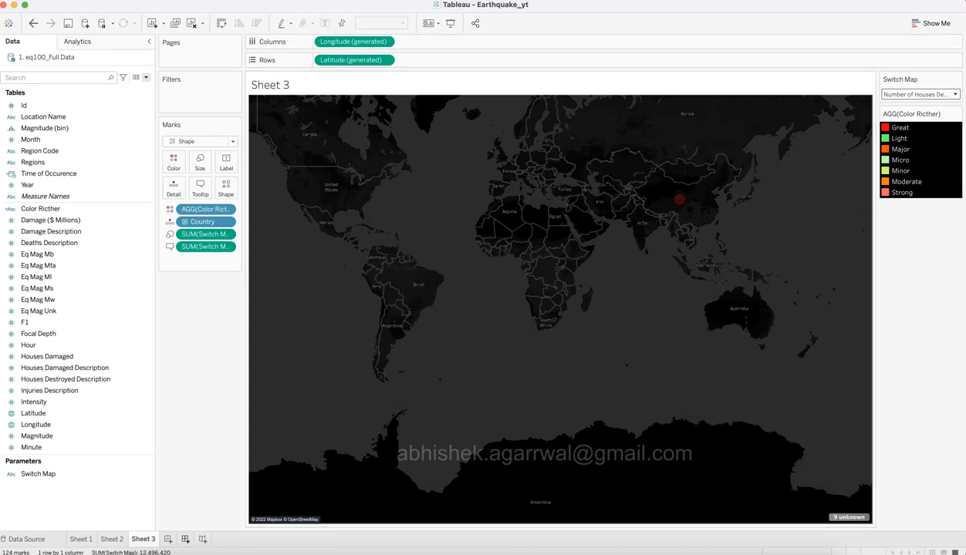
click(275, 0)
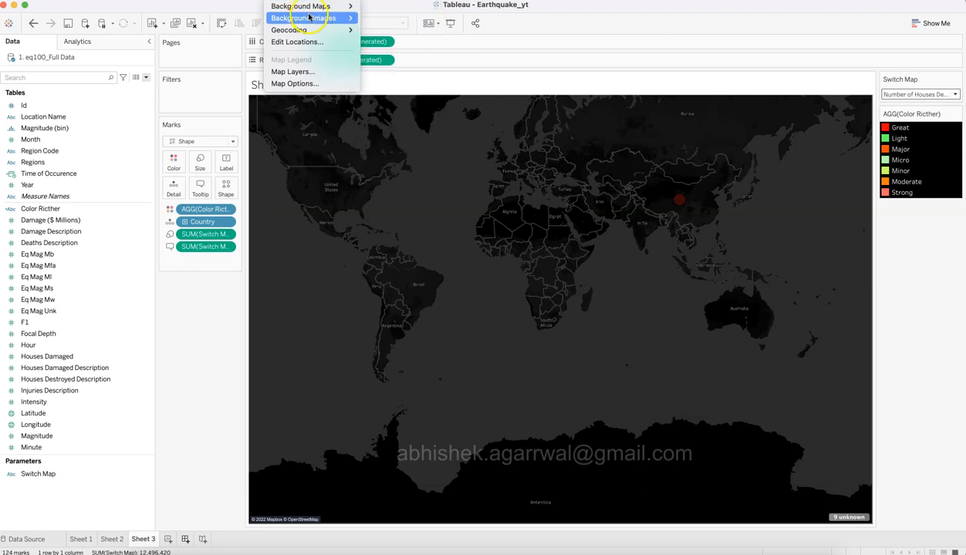
mouse_move(312, 10)
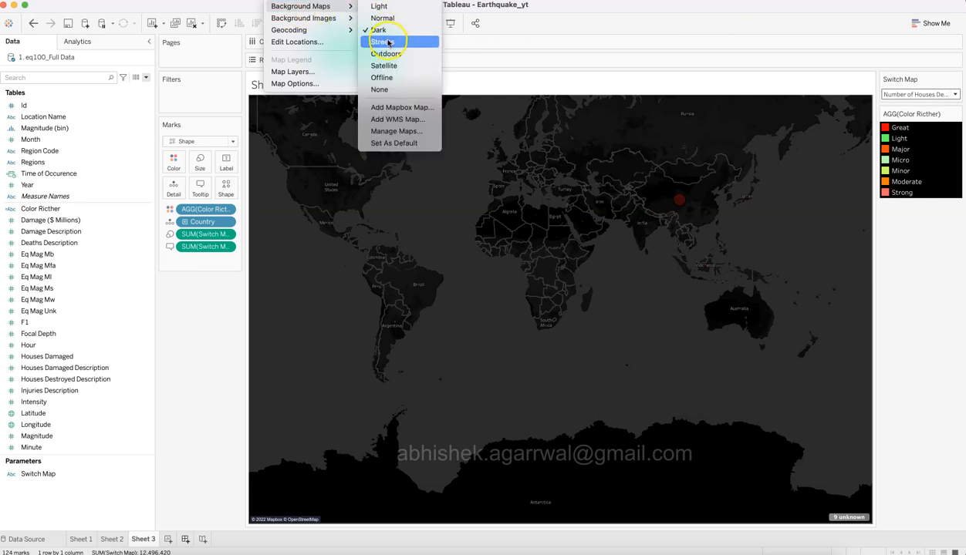
click(326, 316)
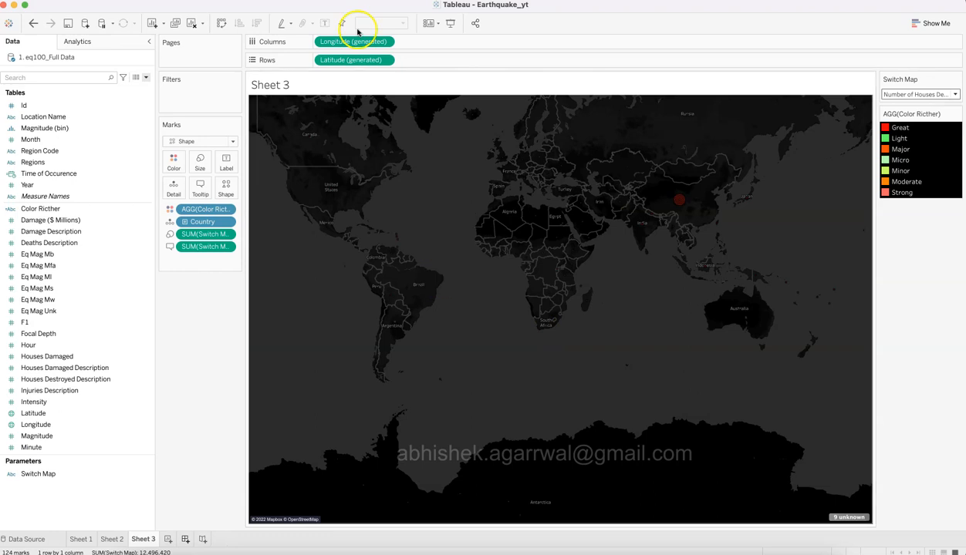
Open the map layer settings and turn off the Base and Land Cover layers of the dark map
click(359, 2)
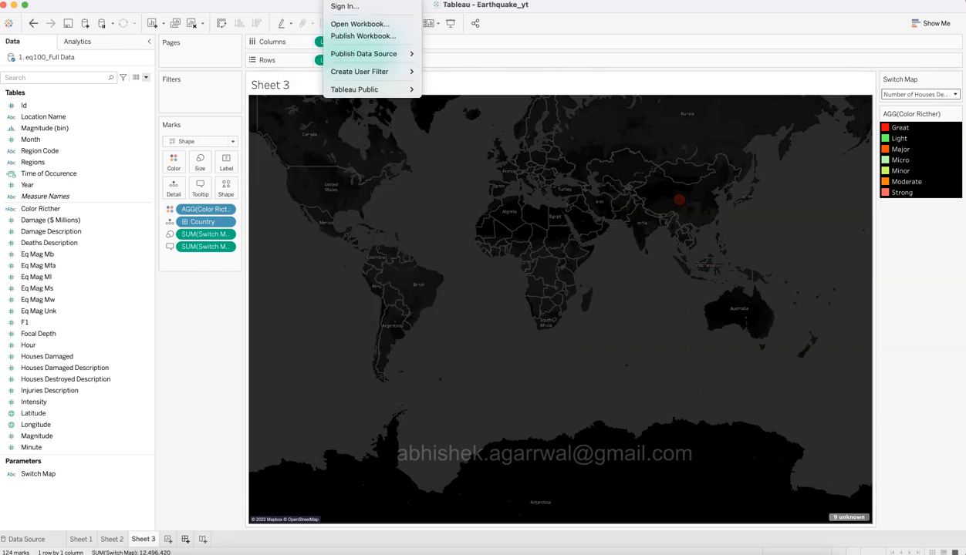
click(291, 9)
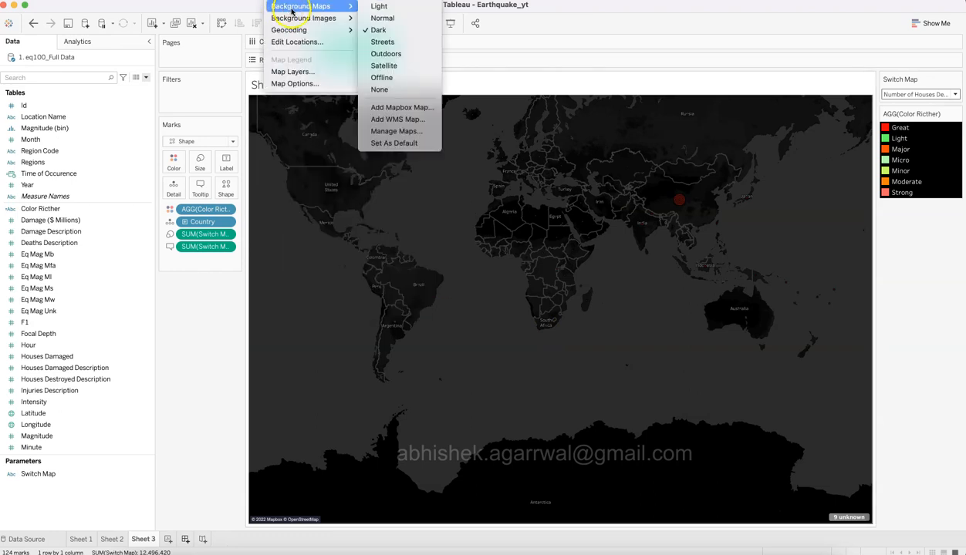
click(309, 72)
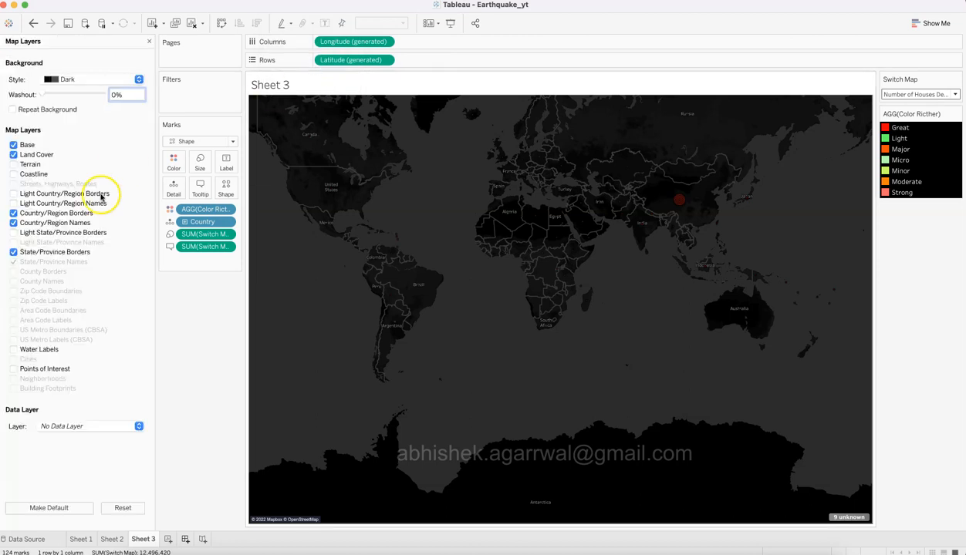
click(44, 156)
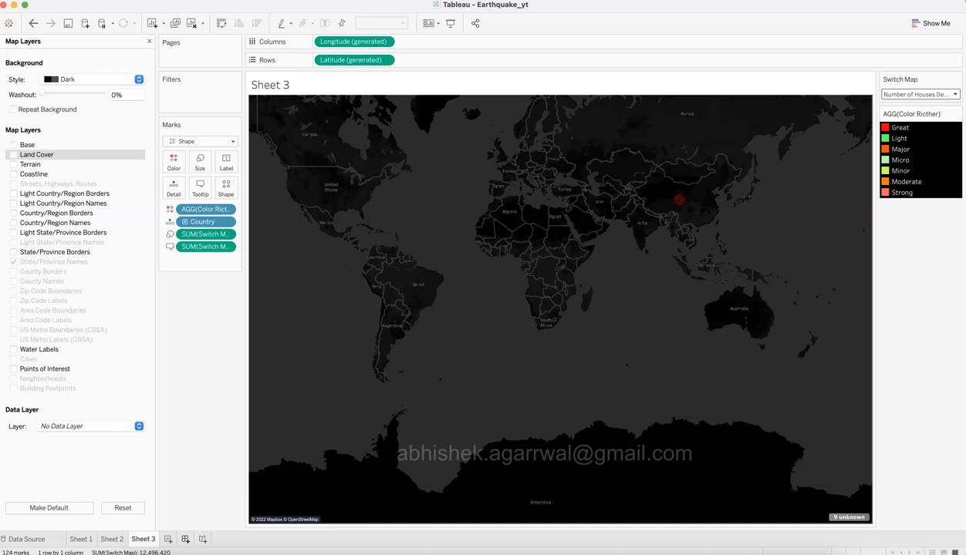
click(12, 144)
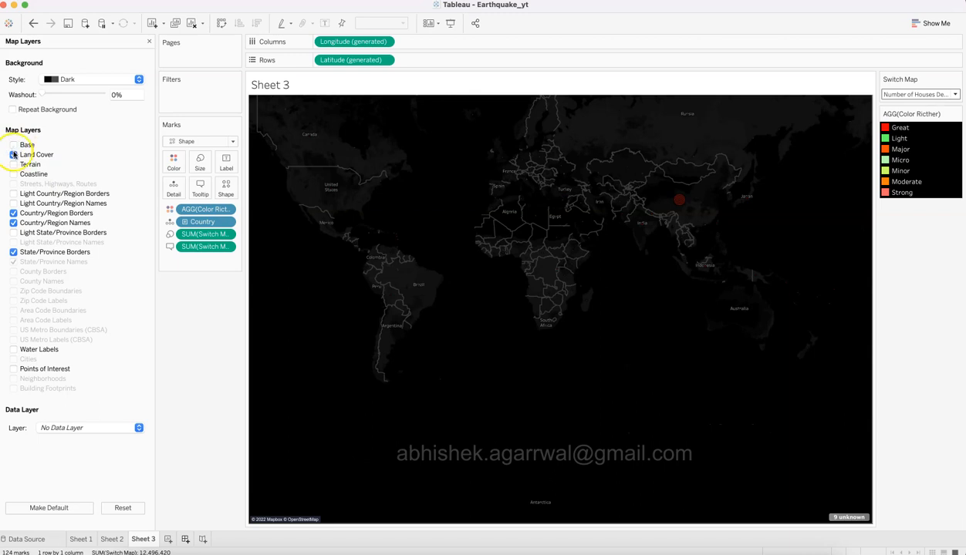
click(13, 155)
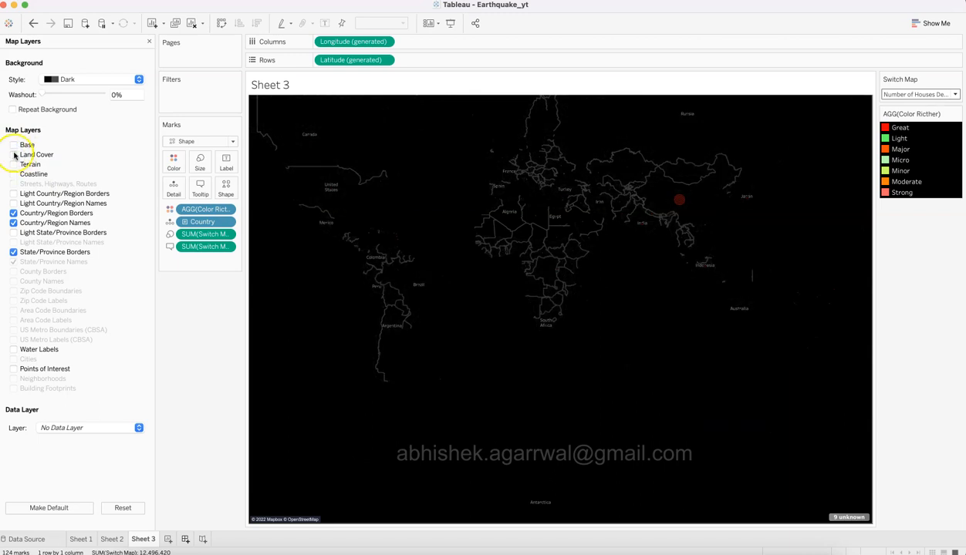
click(13, 146)
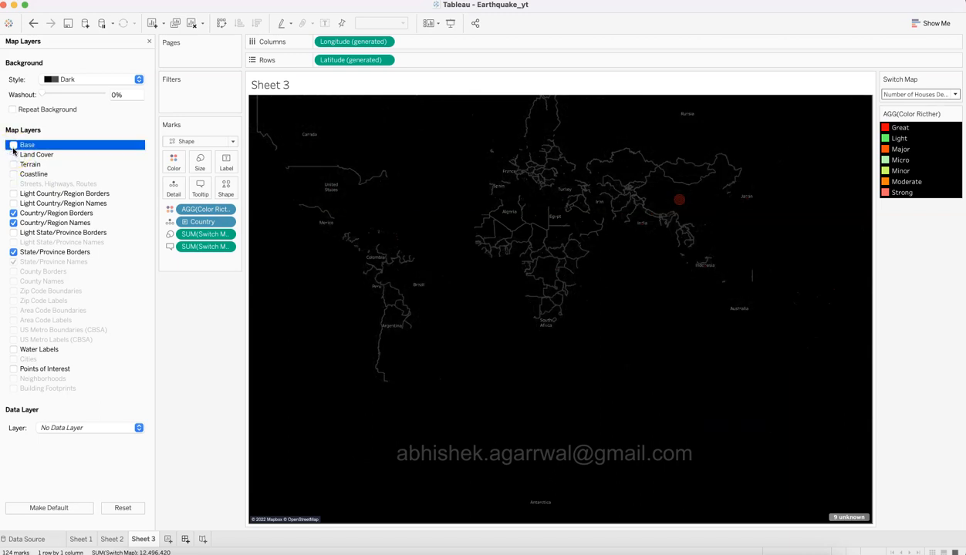
Compare the map with and without the Base layer, and view it by Earthquake Magnitude and Damages Incurred ($ Millions)
click(14, 145)
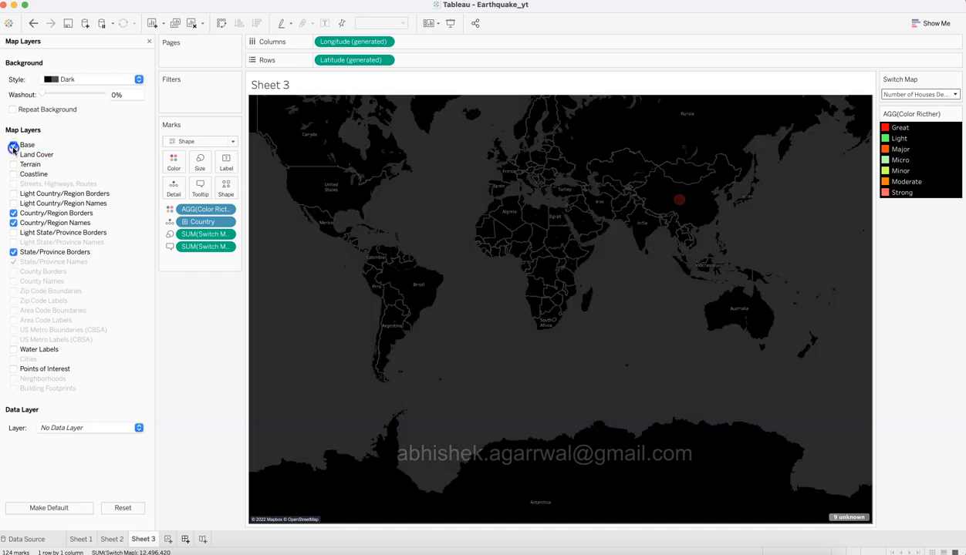
click(13, 146)
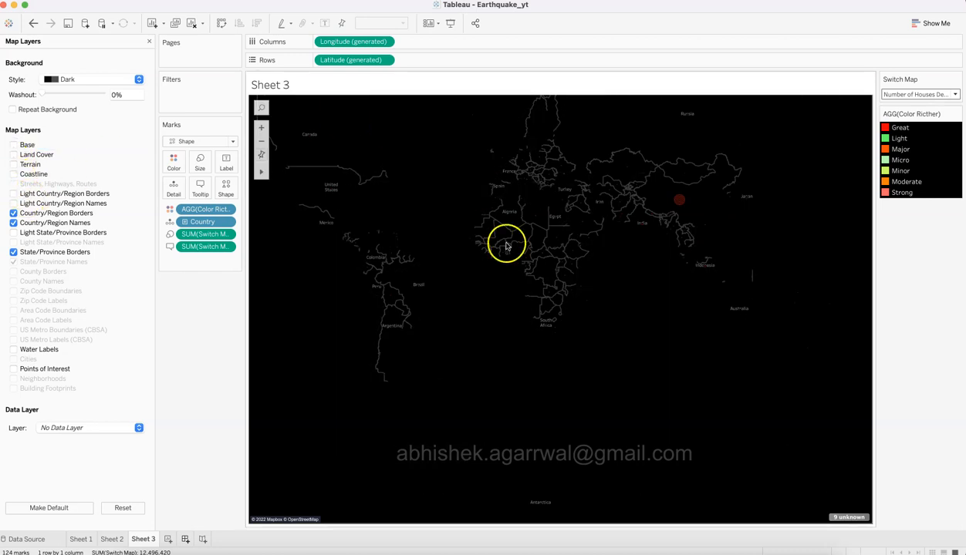
click(940, 95)
click(939, 103)
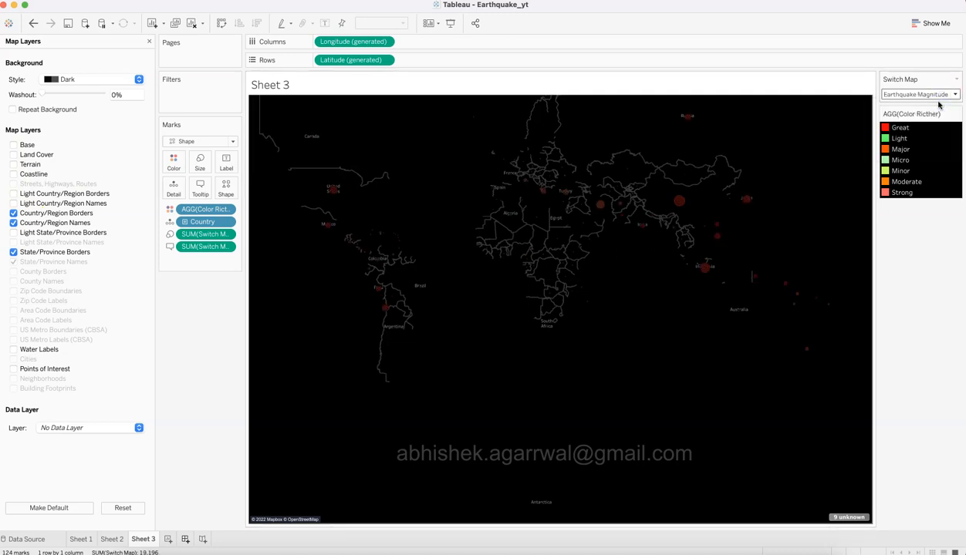
click(935, 96)
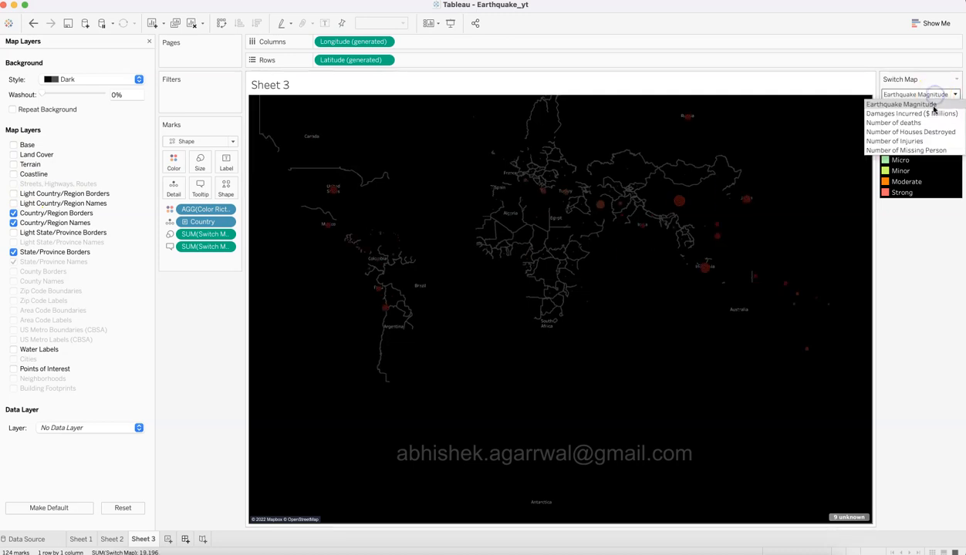
click(933, 113)
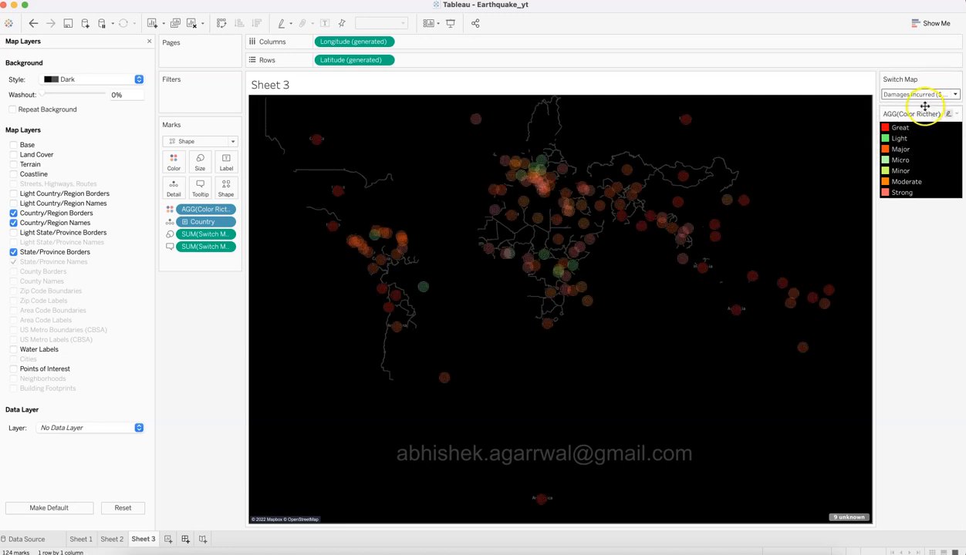
Review the colours assigned to the Color Ricther categories of the map marks
click(174, 160)
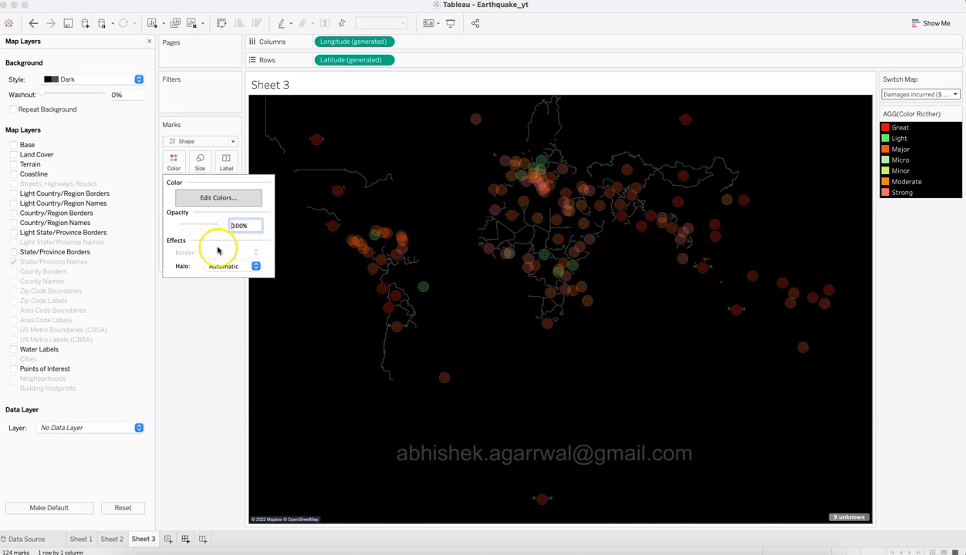
mouse_move(418, 296)
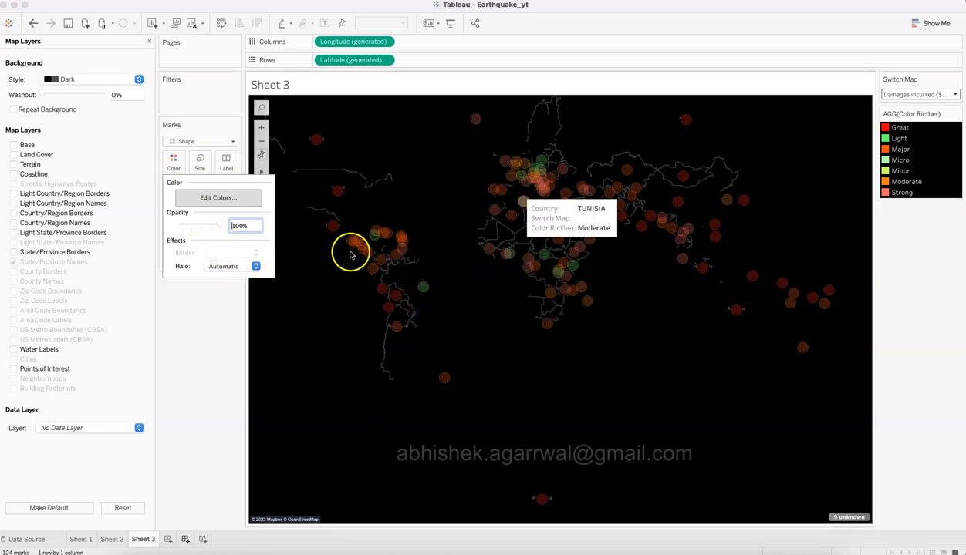
click(218, 198)
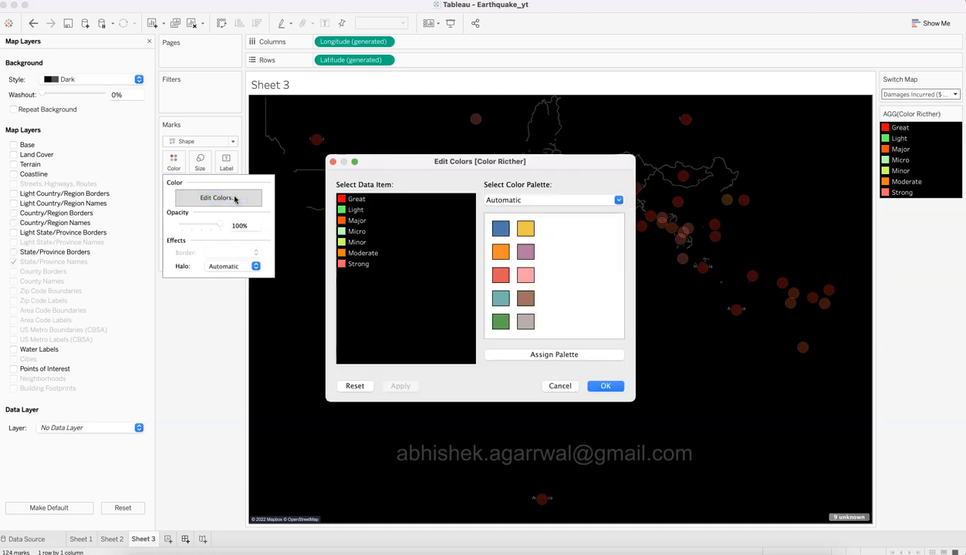
click(607, 387)
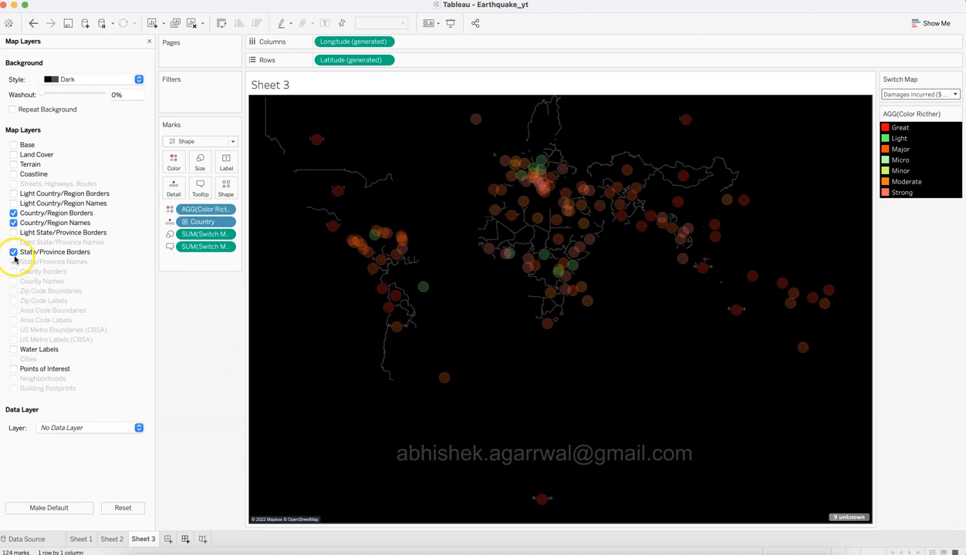
Turn off the State/Province Borders map layer, keep Country/Region Borders enabled, and close the map layer settings
click(14, 213)
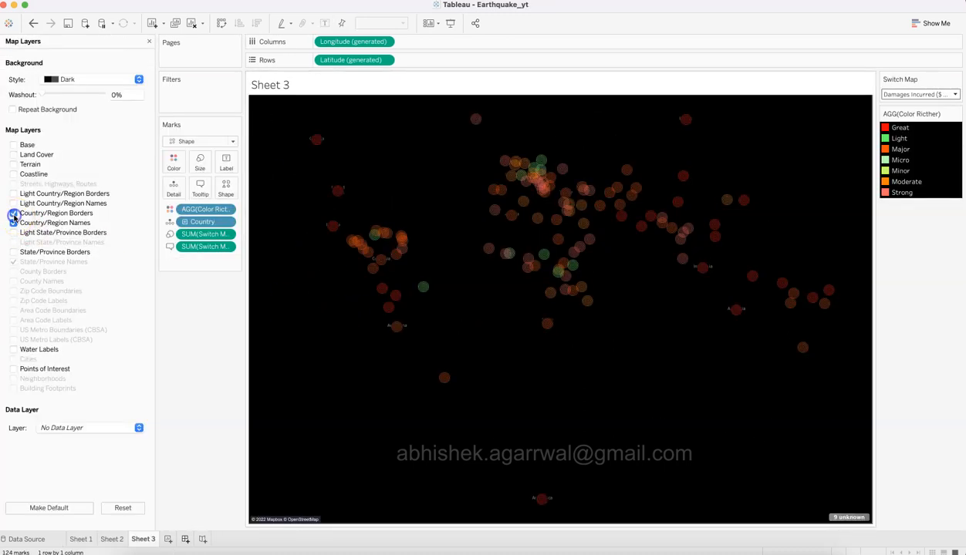
click(14, 214)
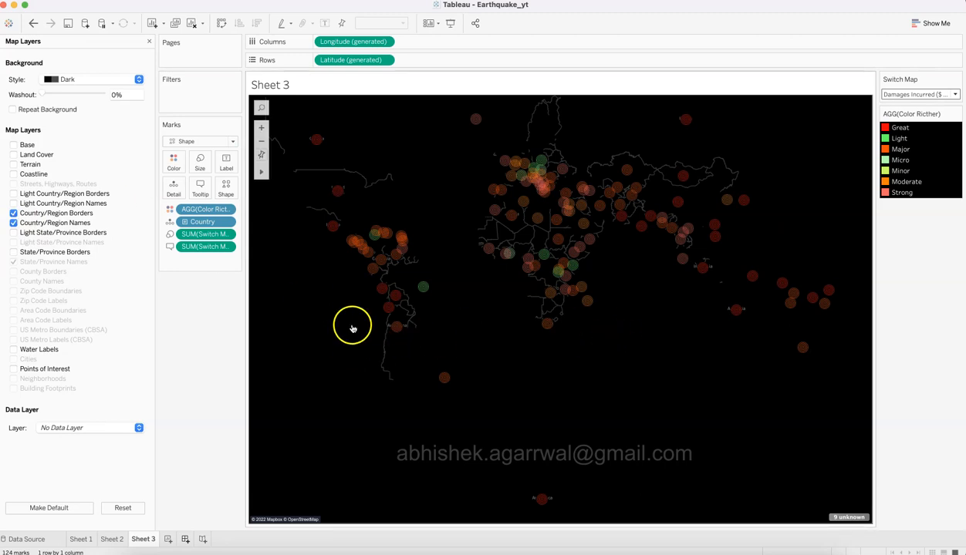
click(149, 43)
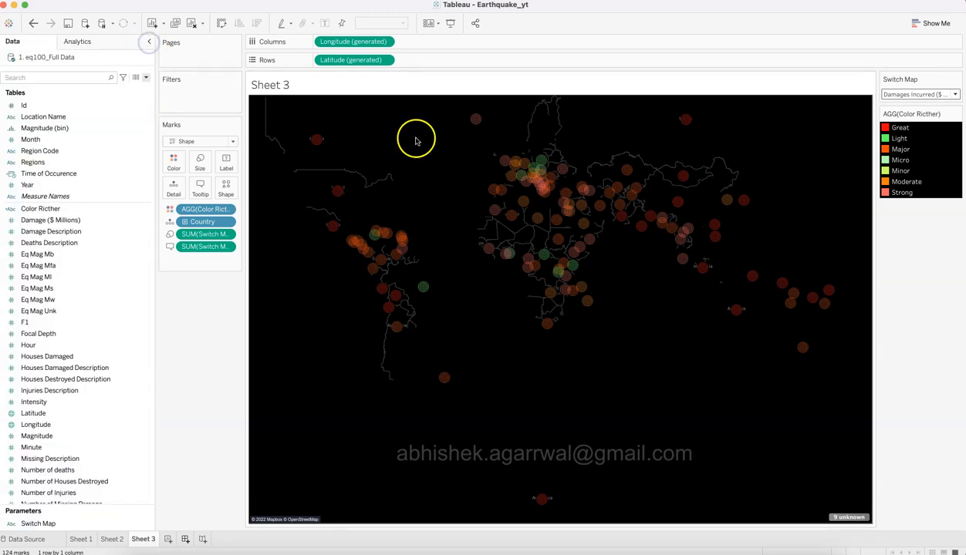
View the map by Earthquake Magnitude, Number of deaths and Number of Houses Destroyed using the Switch Map parameter
click(915, 94)
click(916, 104)
click(919, 96)
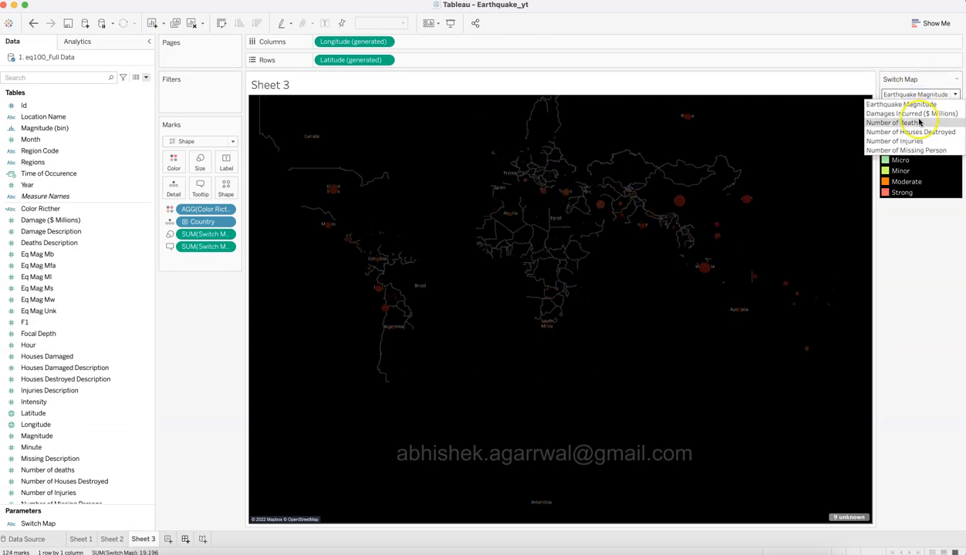
click(917, 123)
click(924, 96)
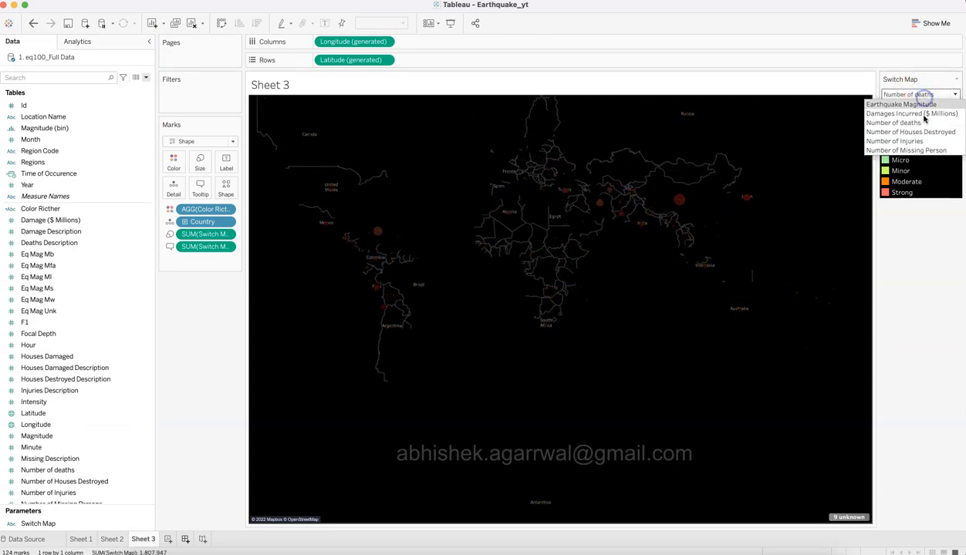
click(923, 131)
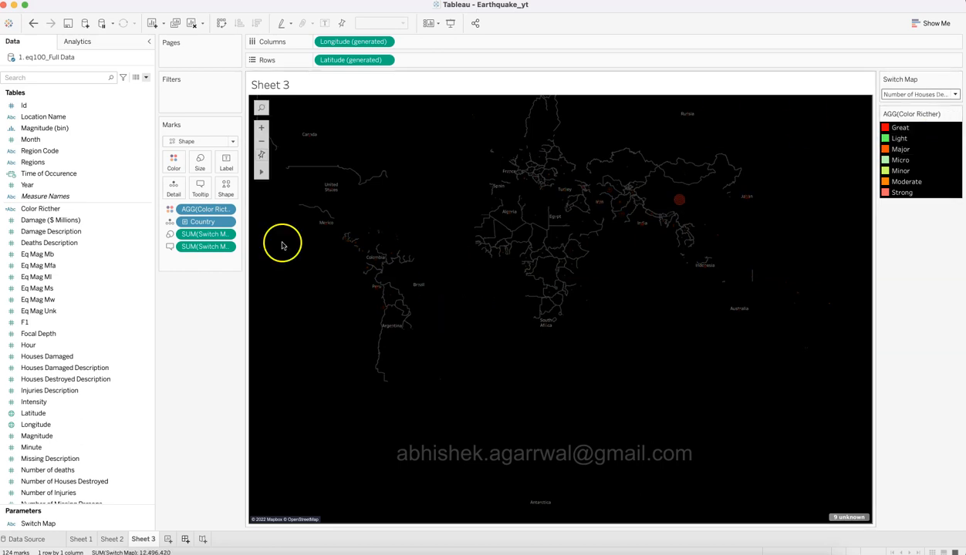
Slightly enlarge the marks on the map
click(200, 161)
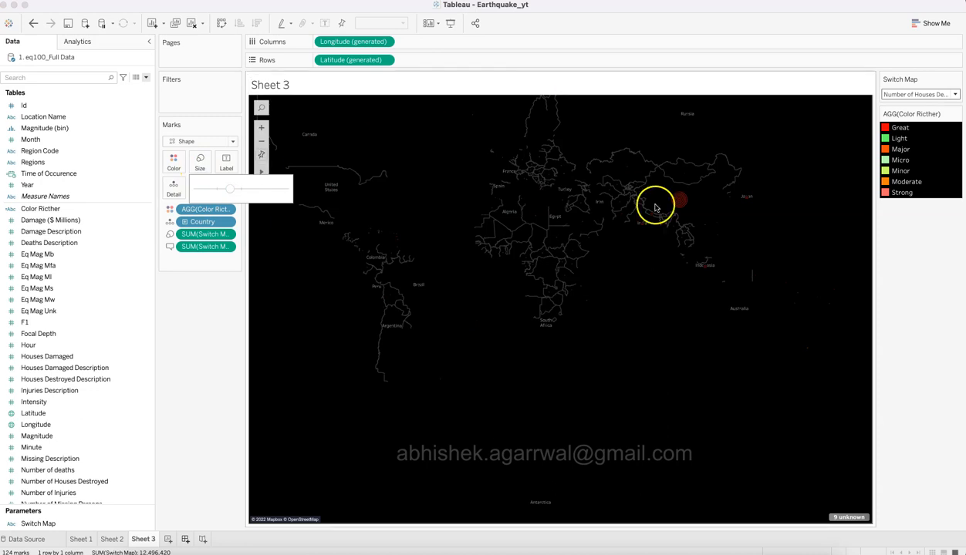
click(904, 95)
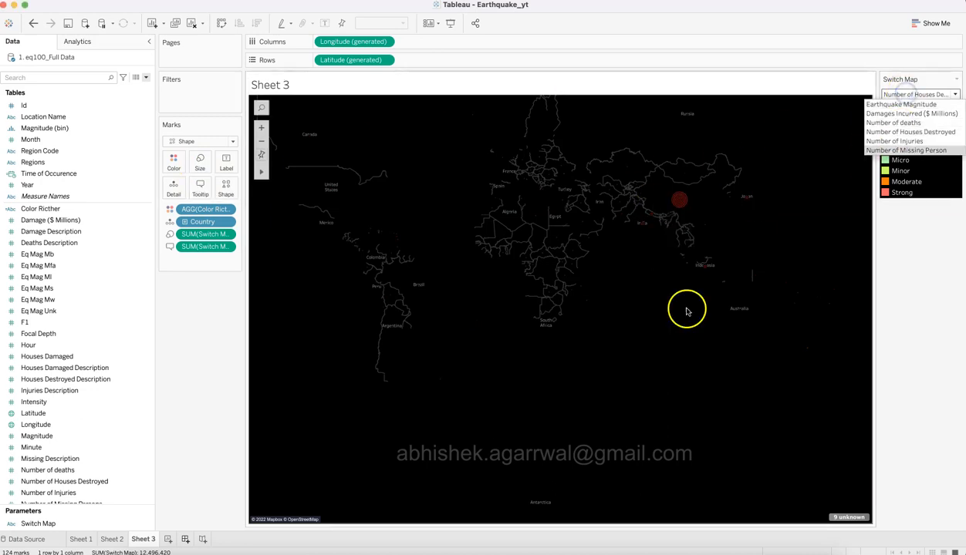
click(229, 191)
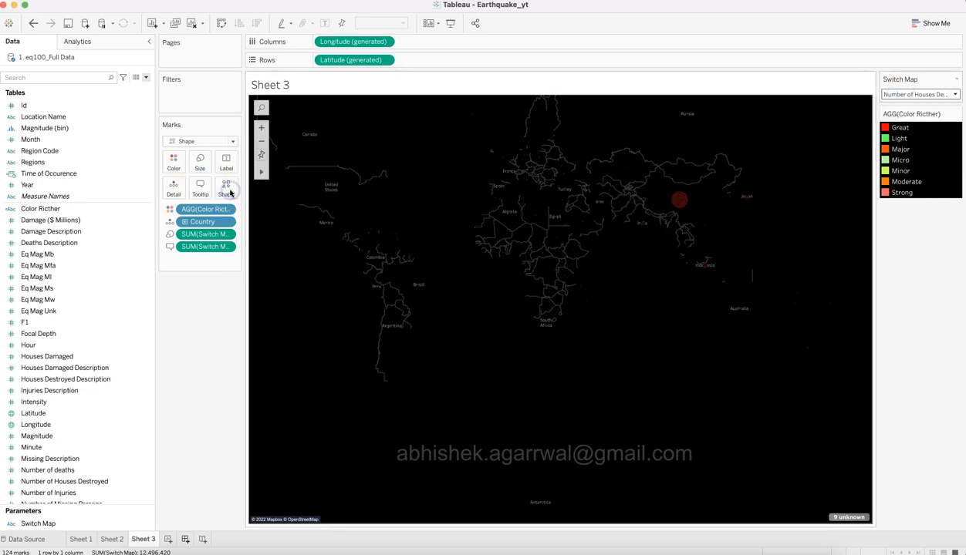
mouse_move(677, 206)
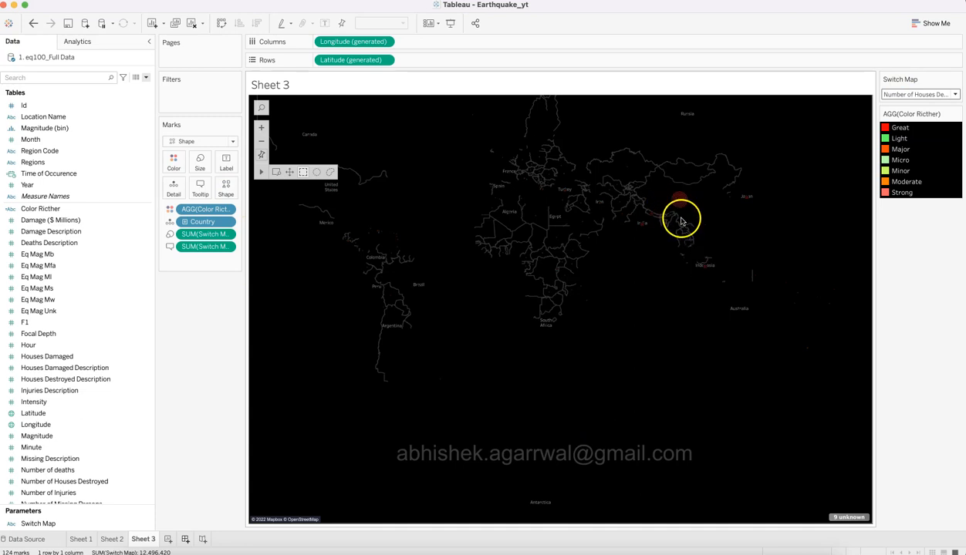
Change the mark shape to the concentric circles from the Proportions shape palette
click(226, 187)
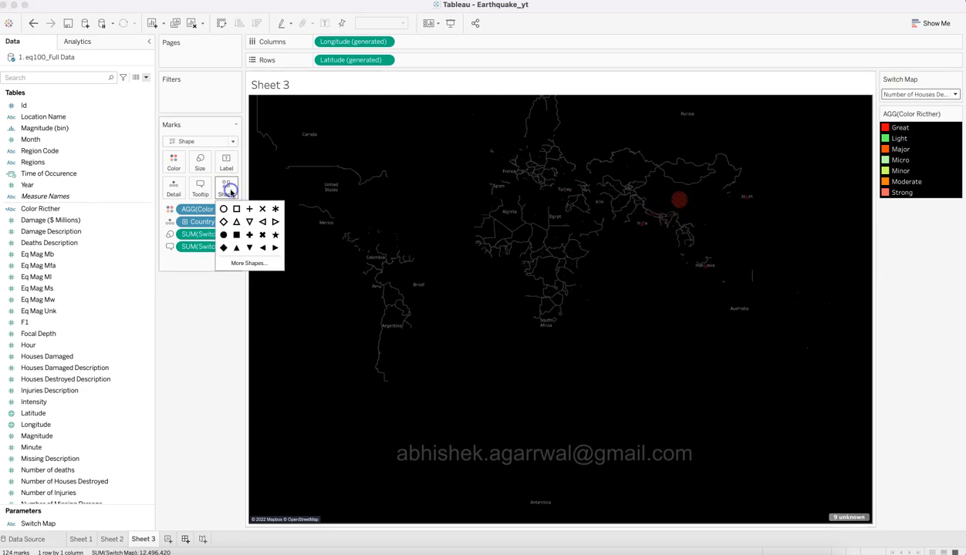
click(249, 264)
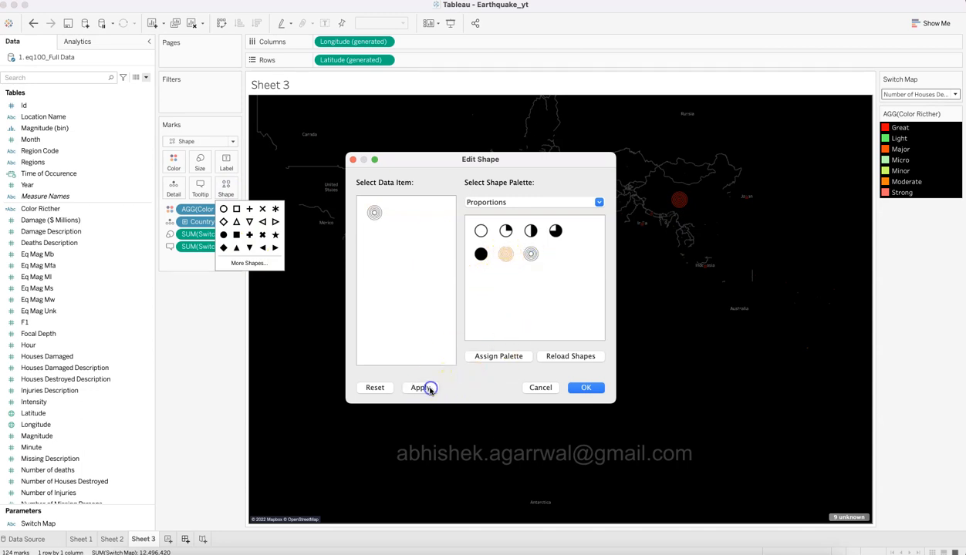
click(423, 388)
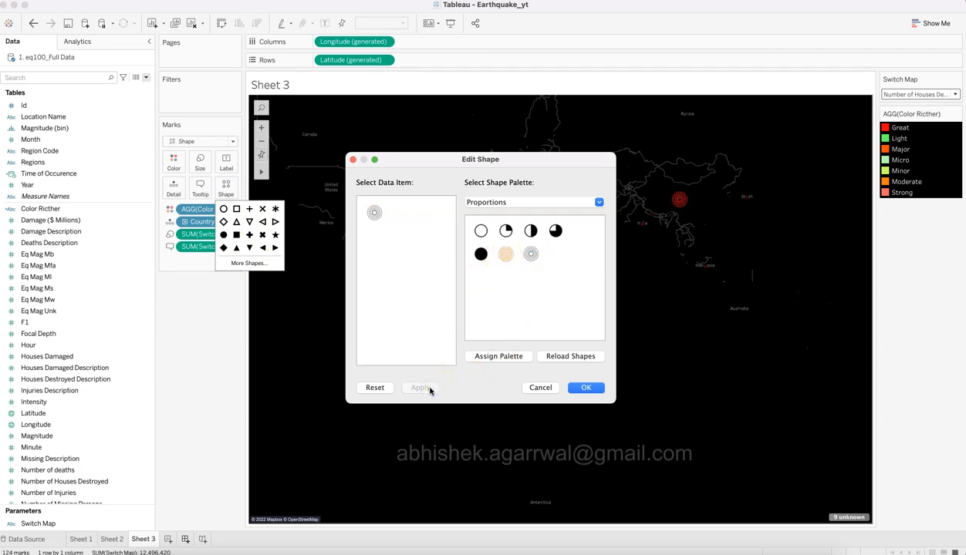
click(588, 395)
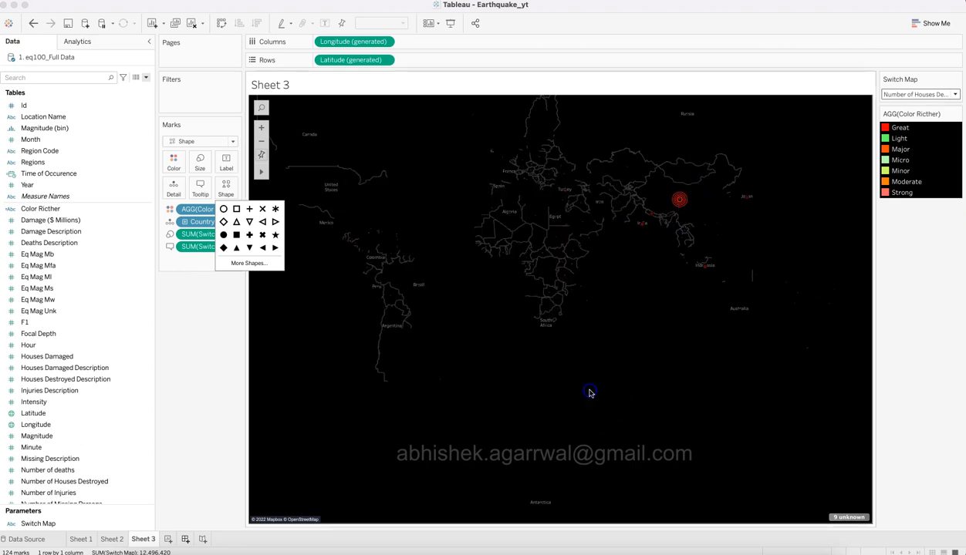
View the new shapes by Damages Incurred ($ Millions) and set the Switch Map parameter to Earthquake Magnitude
click(914, 94)
click(916, 114)
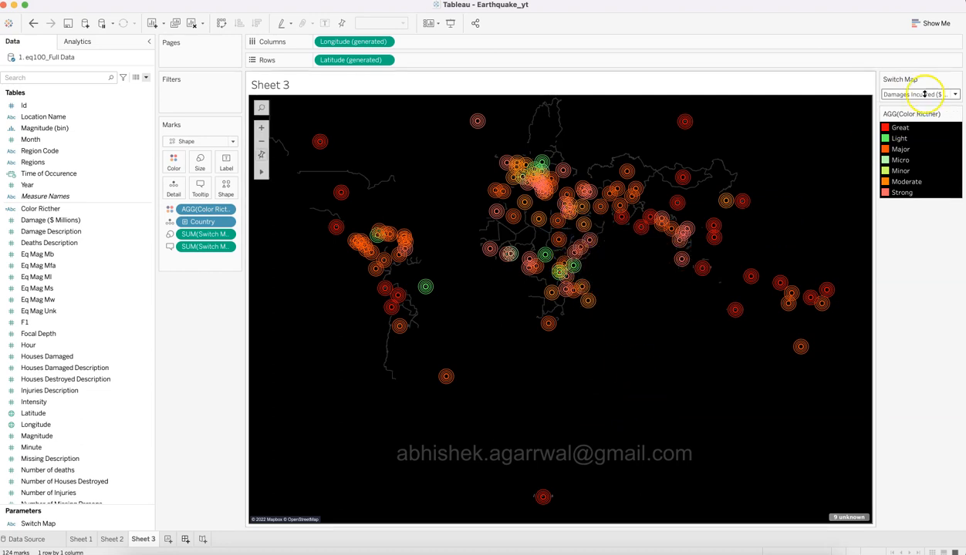
click(939, 93)
click(931, 103)
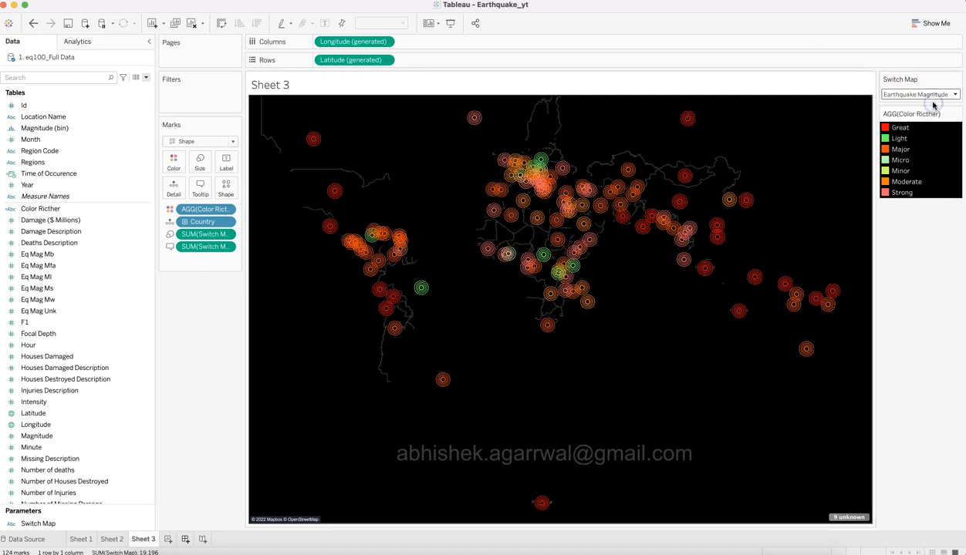
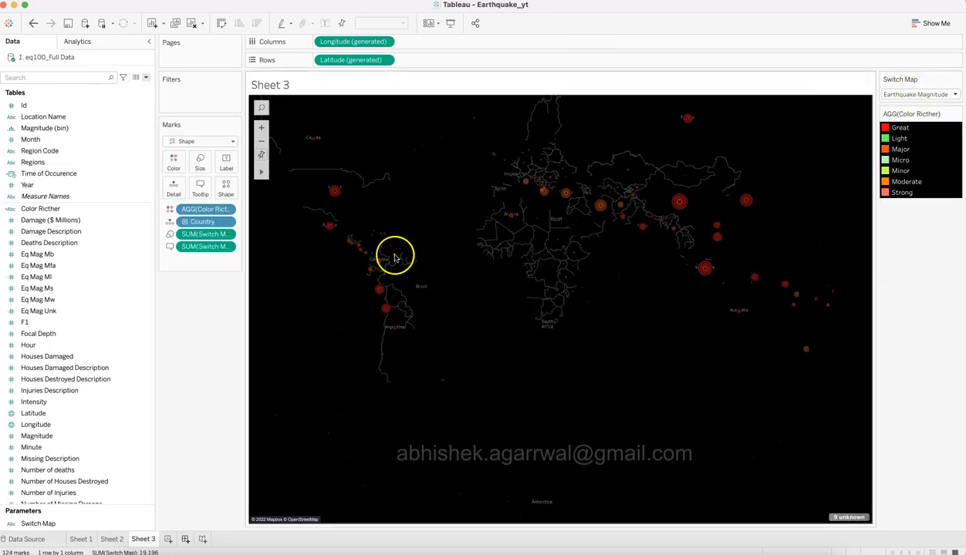
Add a visible filter on the Magnitude field and change the filter's title to Magnitude
click(148, 438)
click(184, 260)
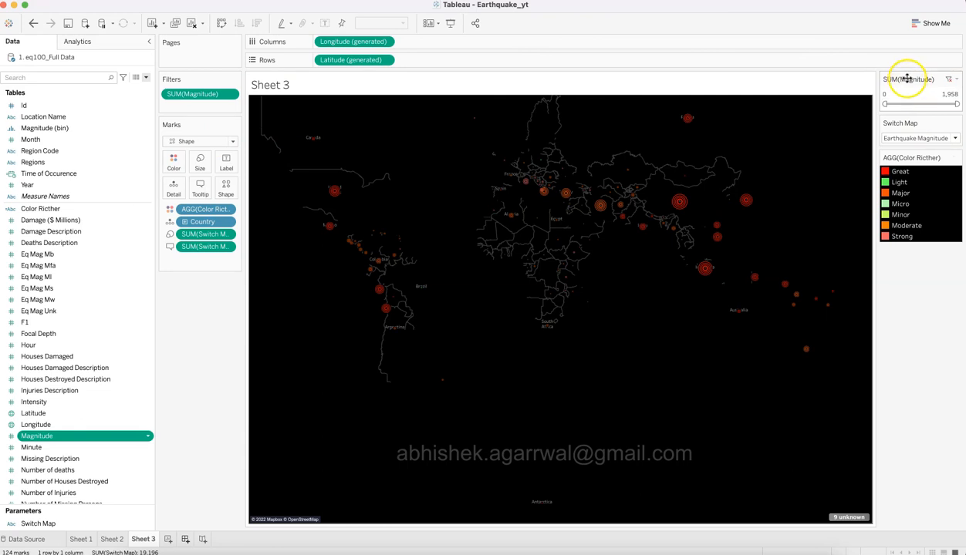
click(956, 79)
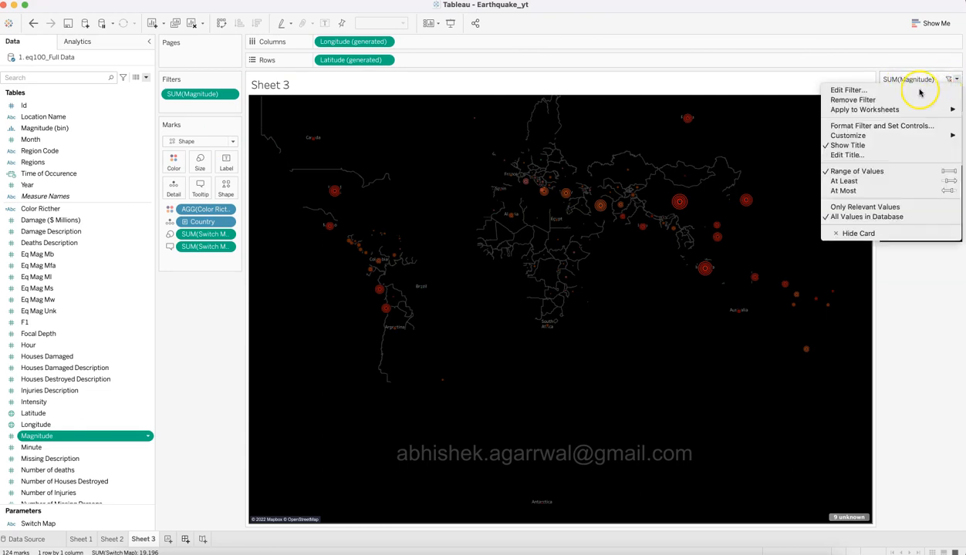
click(884, 155)
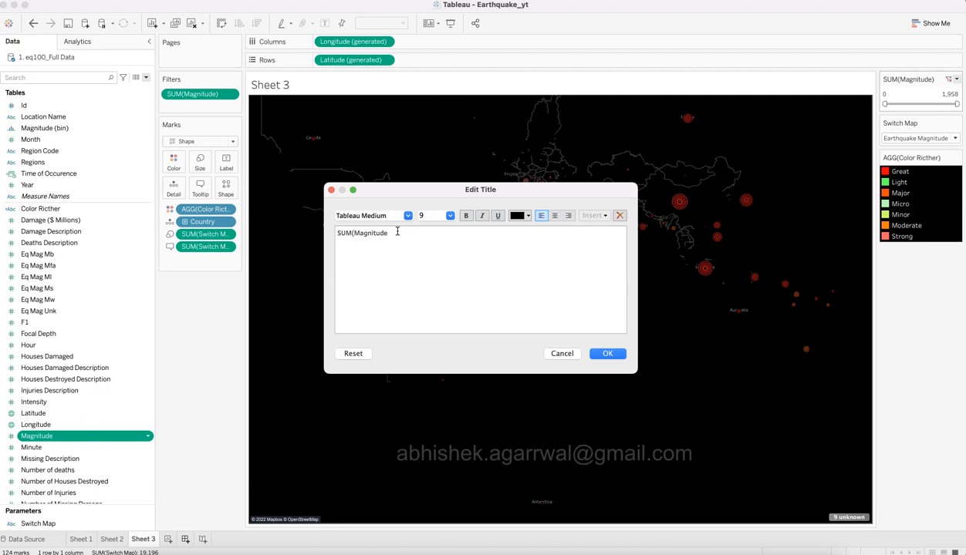
click(610, 359)
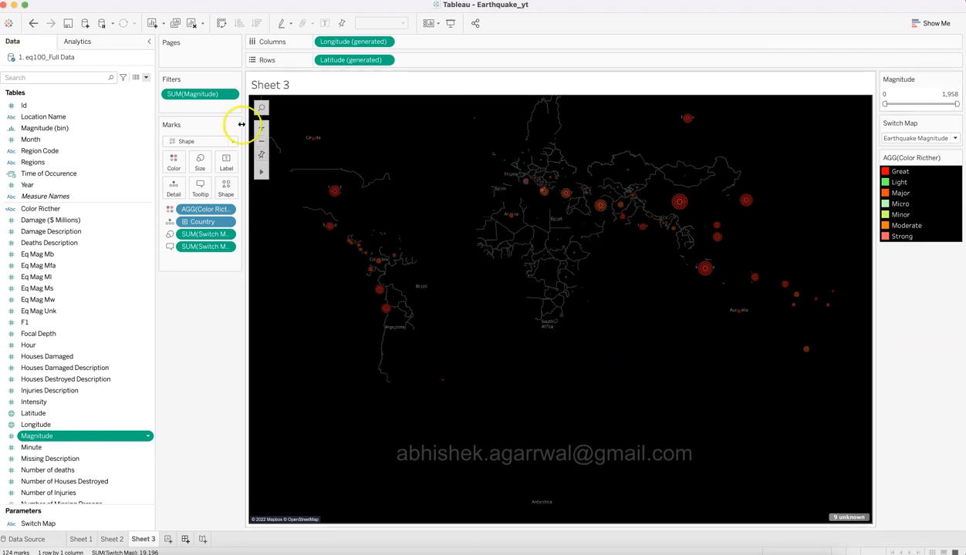
Change the Magnitude filter's aggregation to Average, accepting the full range of values
click(229, 94)
mouse_move(249, 144)
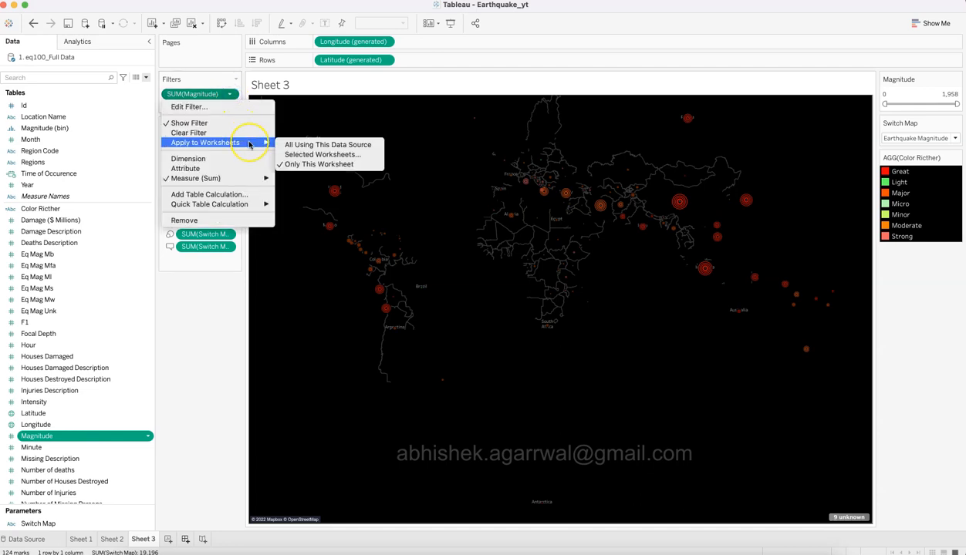
mouse_move(252, 179)
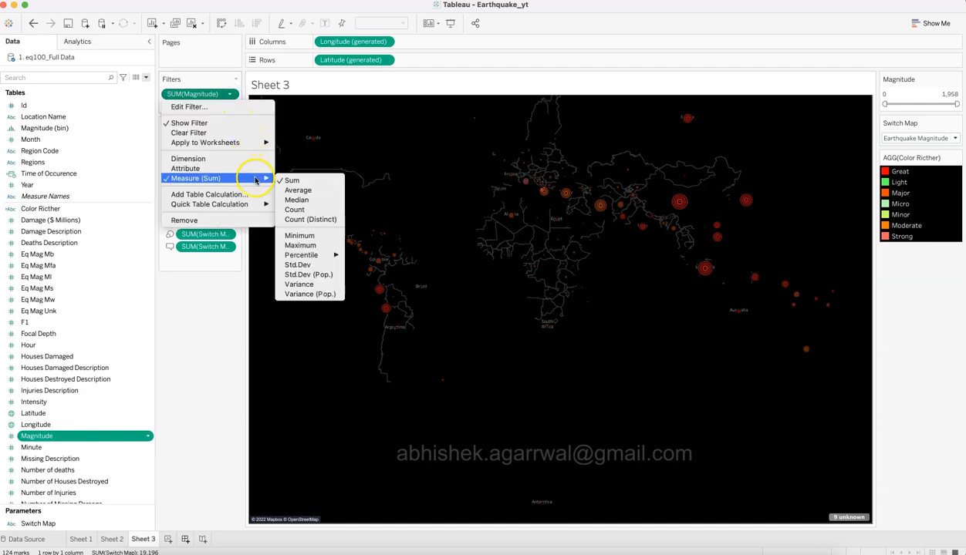
click(301, 191)
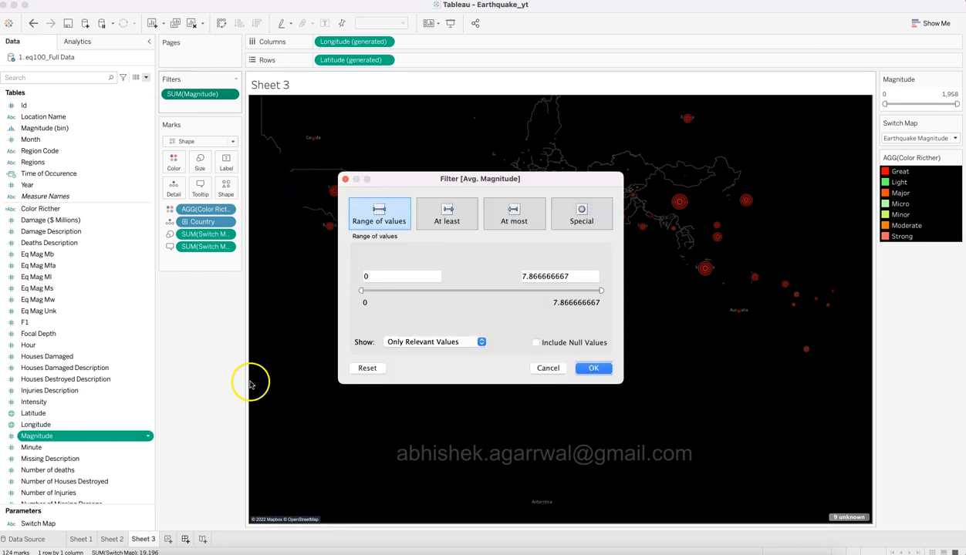
click(598, 376)
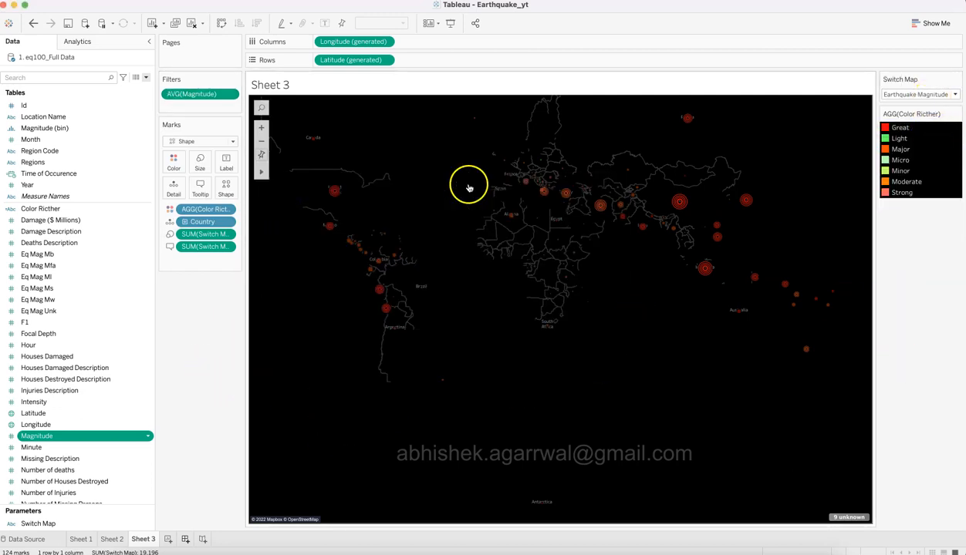
Show the filter control for the average Magnitude filter on the sheet
click(231, 94)
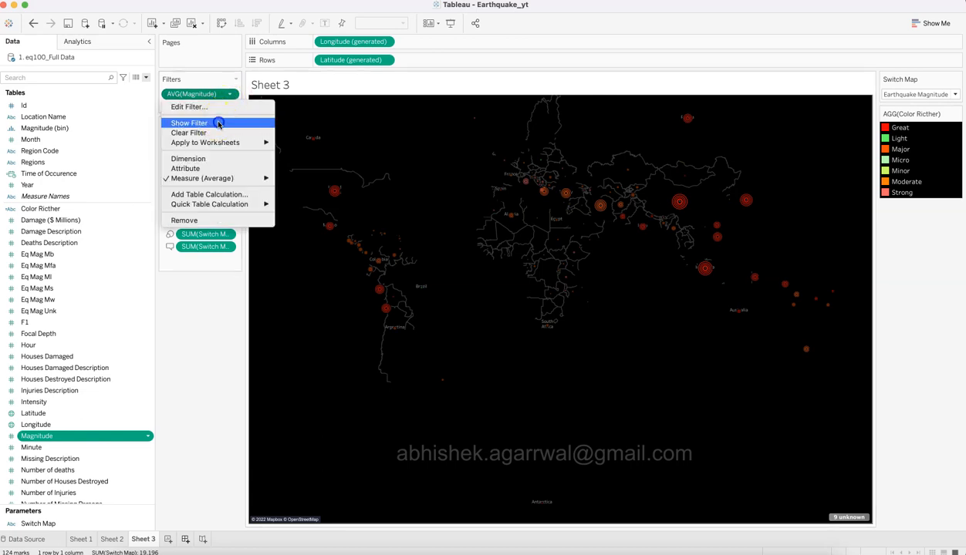
click(218, 122)
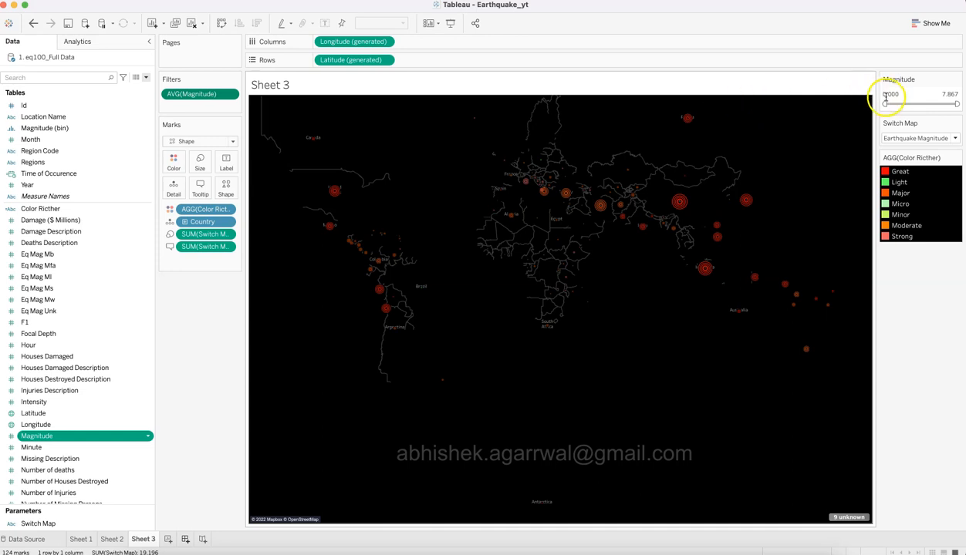
Examine the average Magnitude filter's options, including its format settings and measure aggregations
click(230, 95)
mouse_move(218, 145)
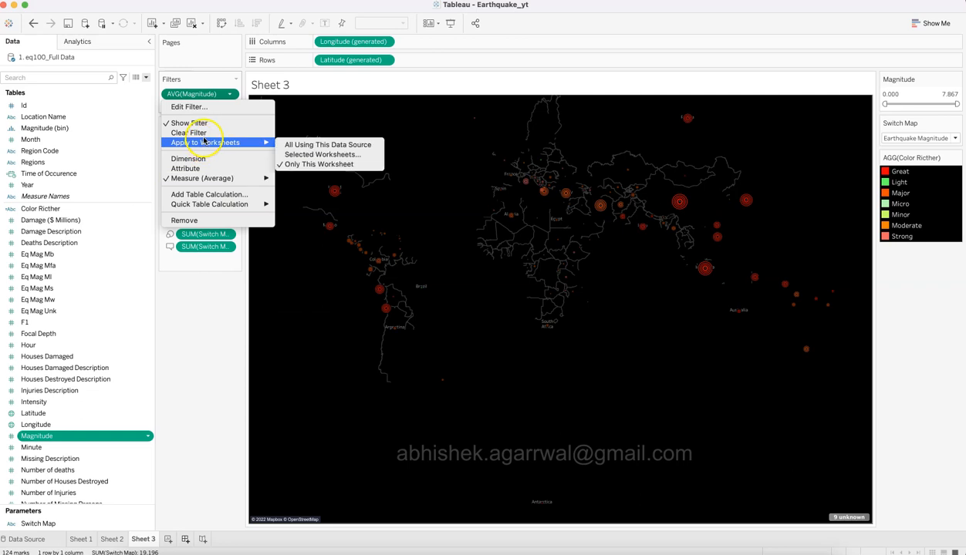
click(920, 76)
click(956, 80)
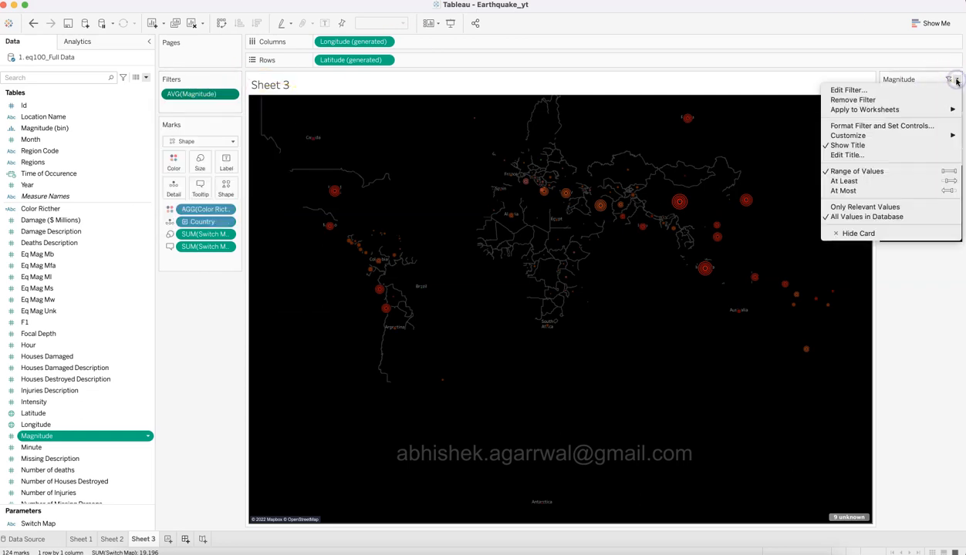
click(881, 128)
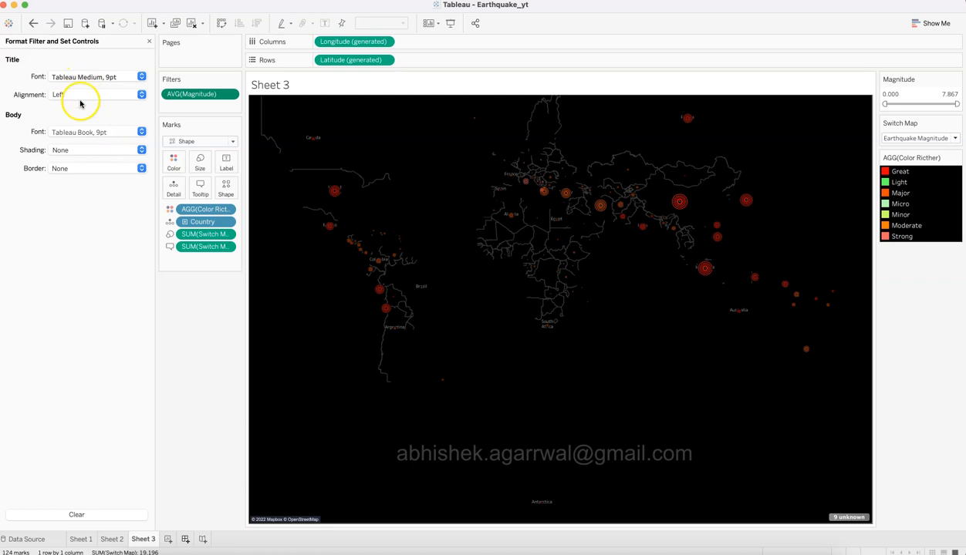
click(148, 43)
click(229, 94)
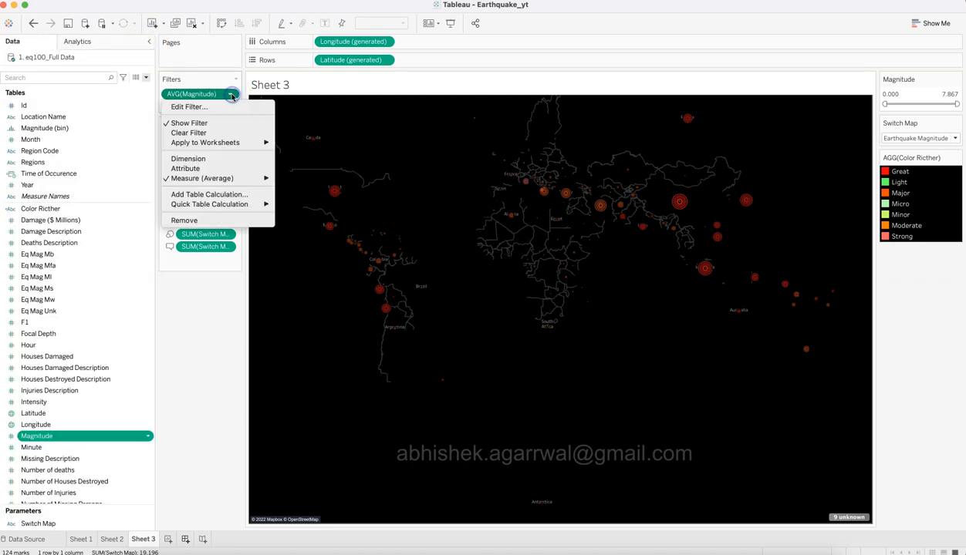
mouse_move(237, 181)
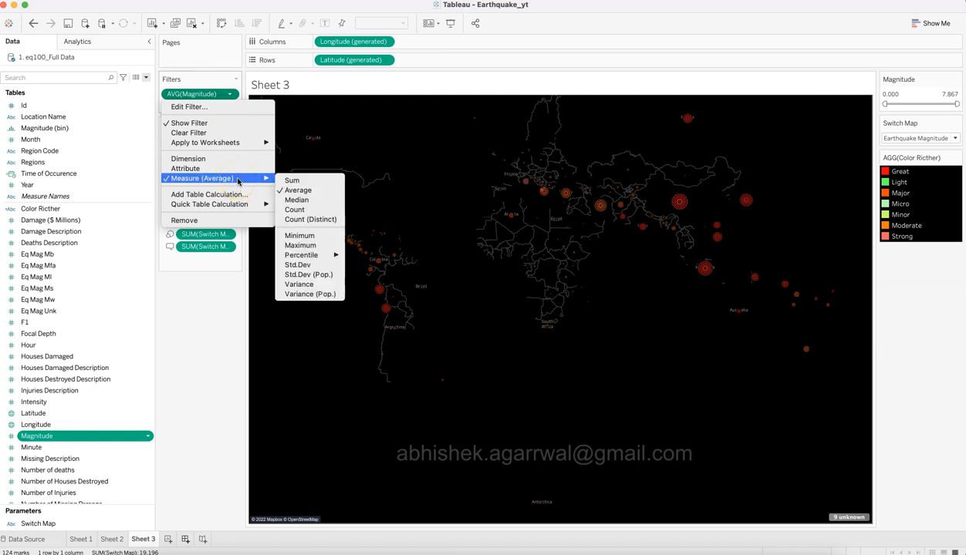
click(229, 94)
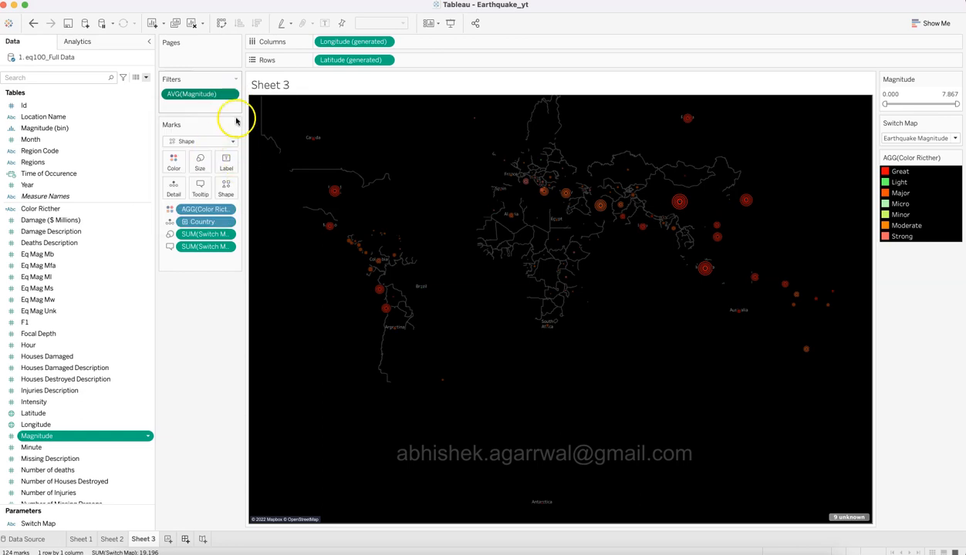
click(229, 95)
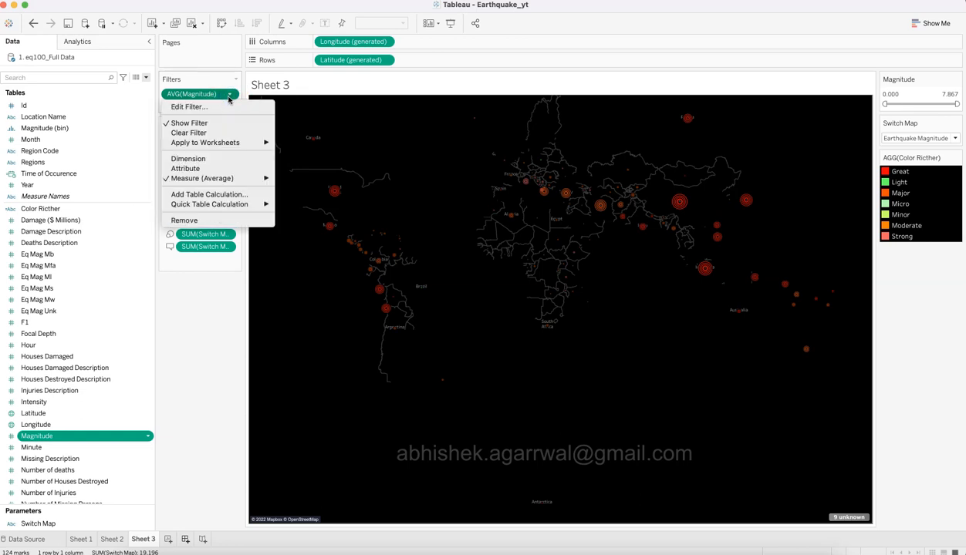
Check the worksheet's font formatting and its list of formattable fields for the Magnitude filter, and close the formatting settings
click(309, 1)
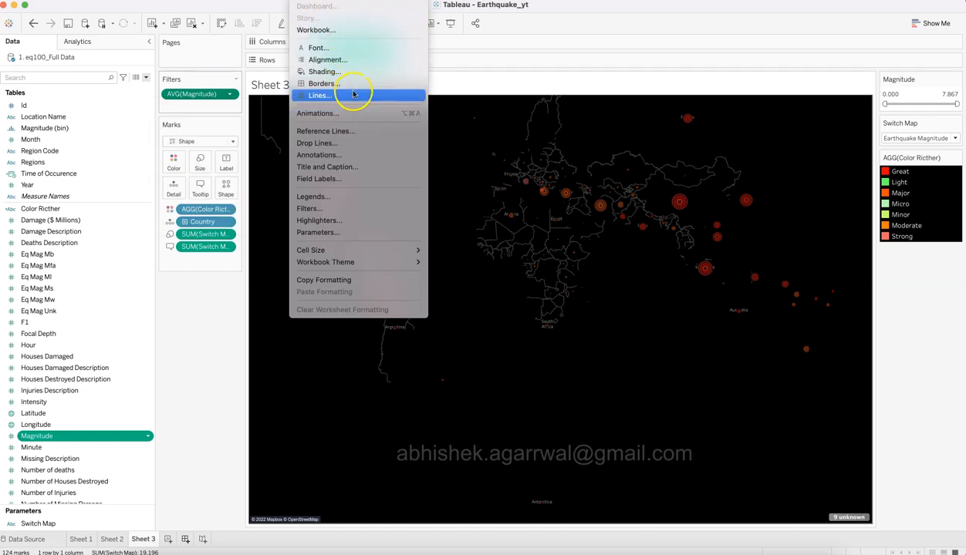
click(353, 50)
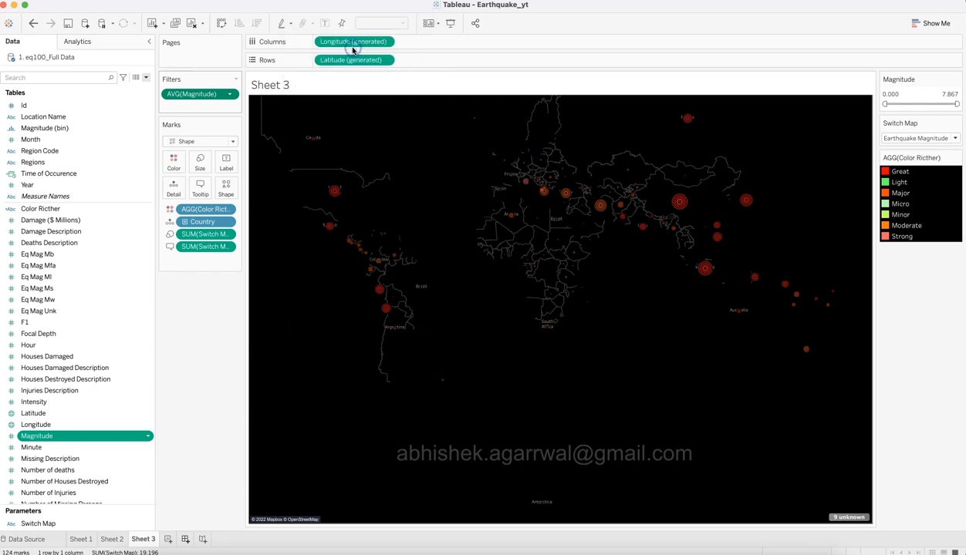
click(134, 61)
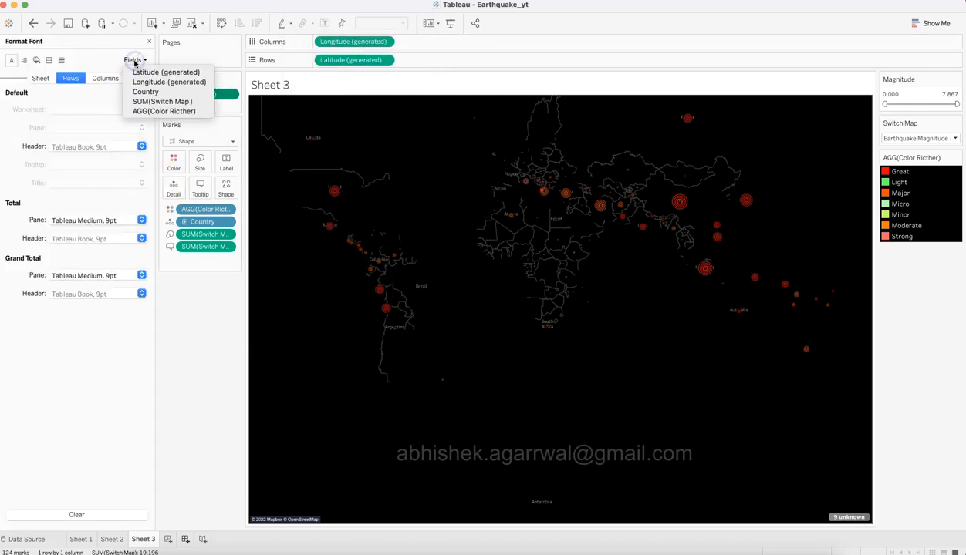
click(203, 305)
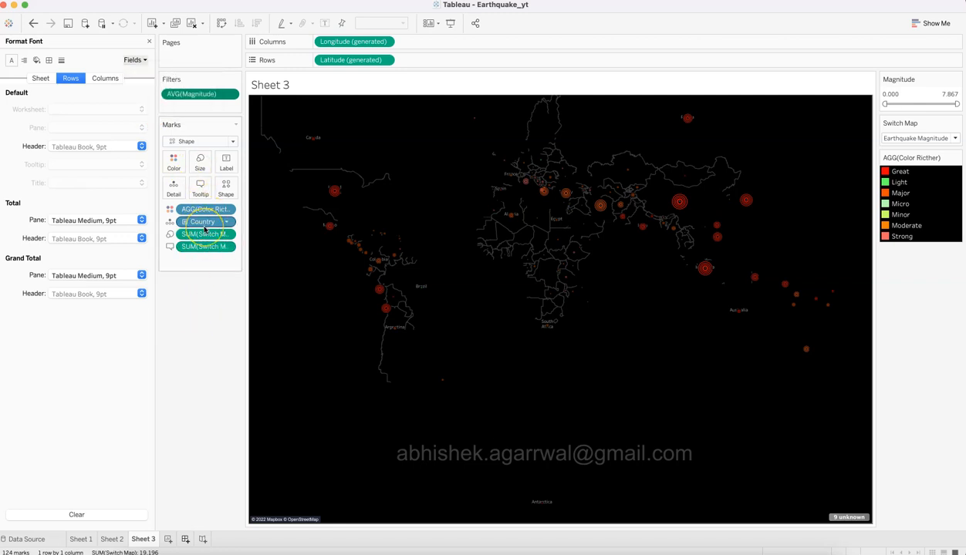
click(145, 60)
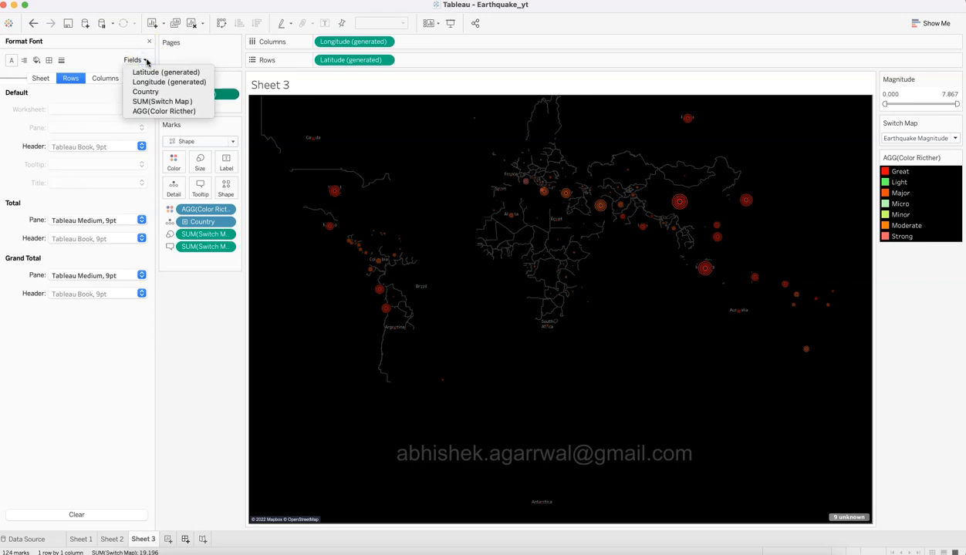
click(145, 60)
click(149, 41)
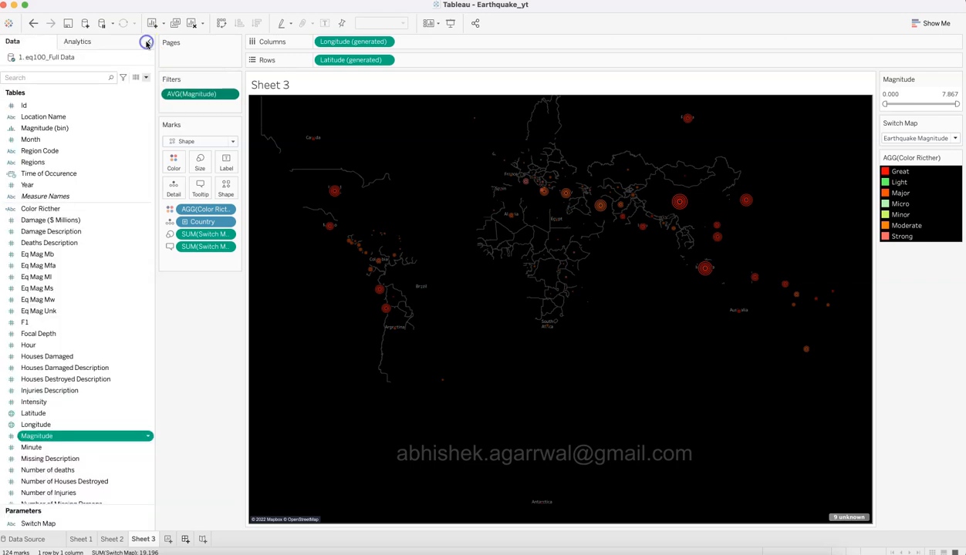
Review the Magnitude filter's aggregation choices and the title and body format settings of its control again
click(230, 95)
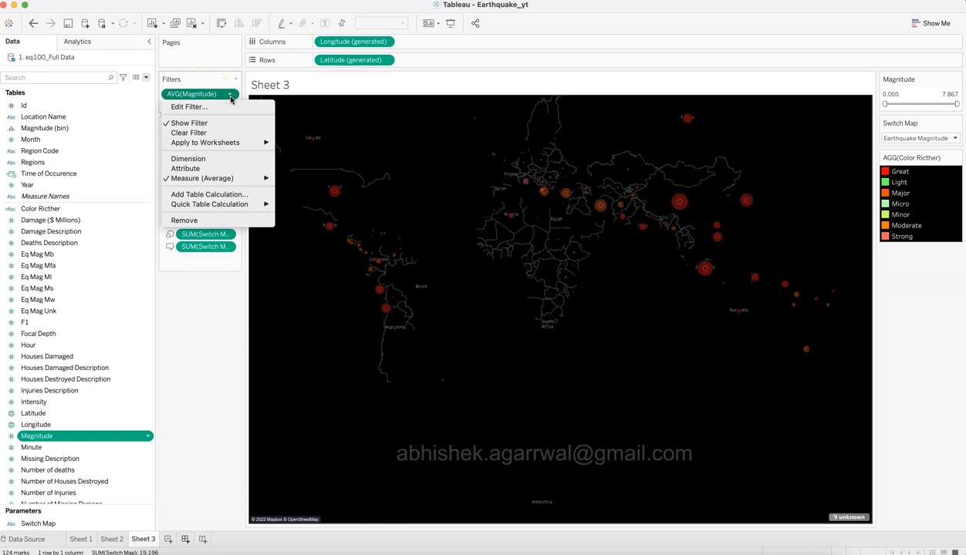
mouse_move(242, 181)
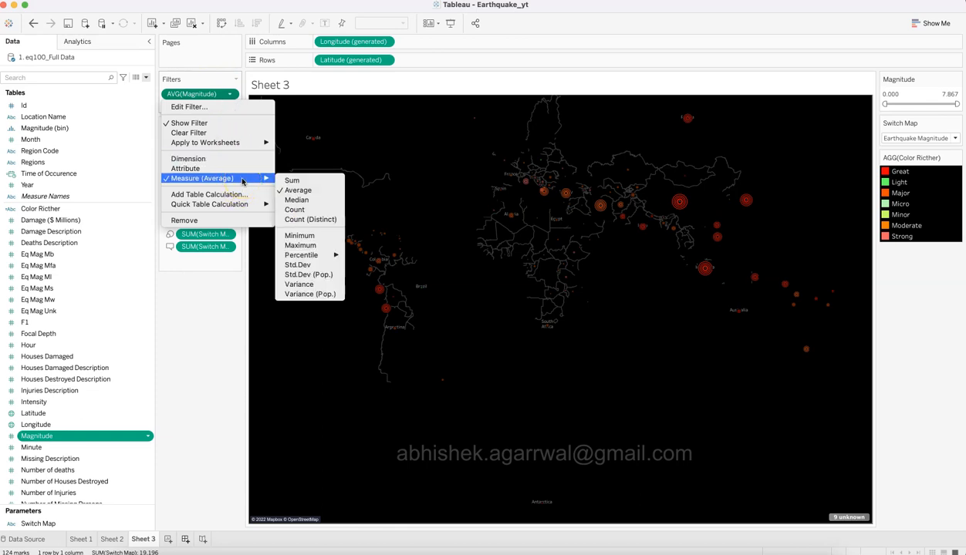
click(825, 65)
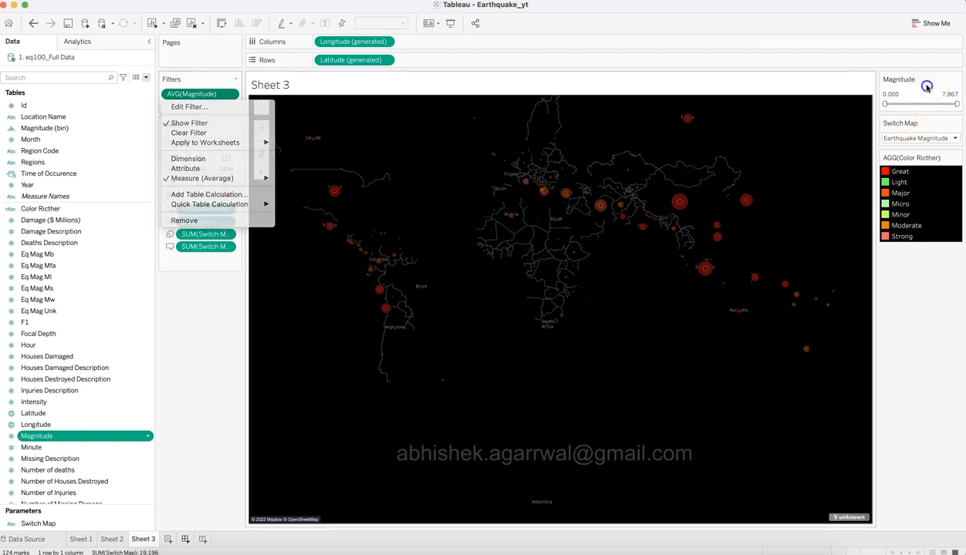
click(957, 80)
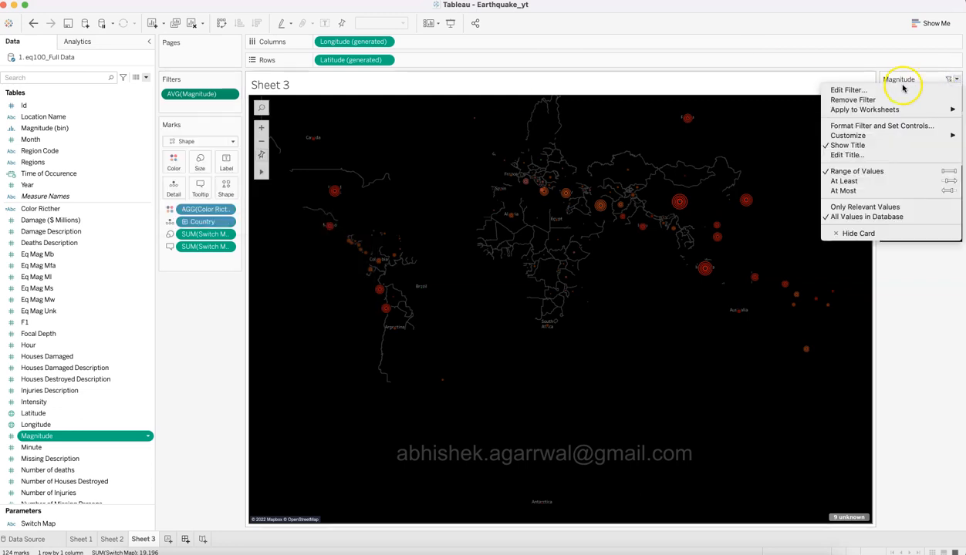
click(896, 127)
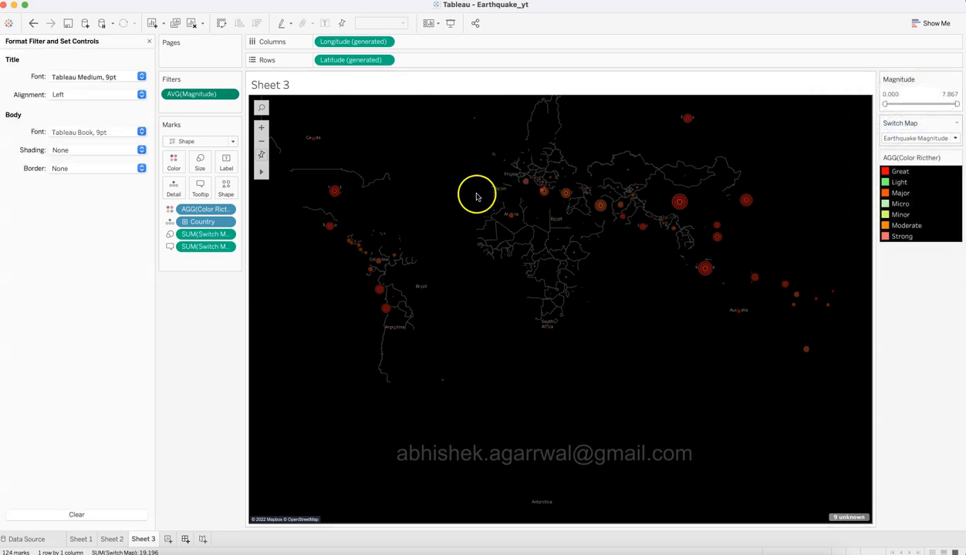
click(109, 133)
click(109, 133)
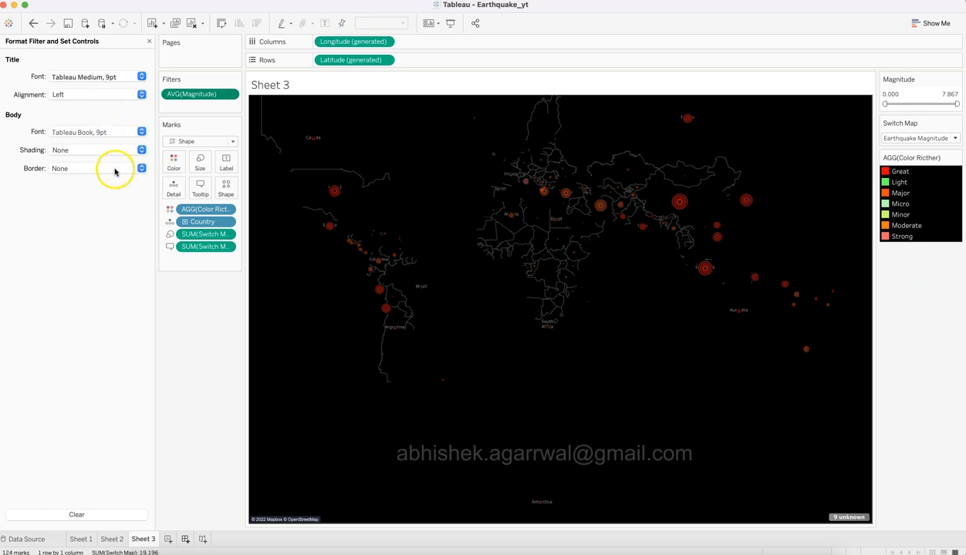
click(149, 41)
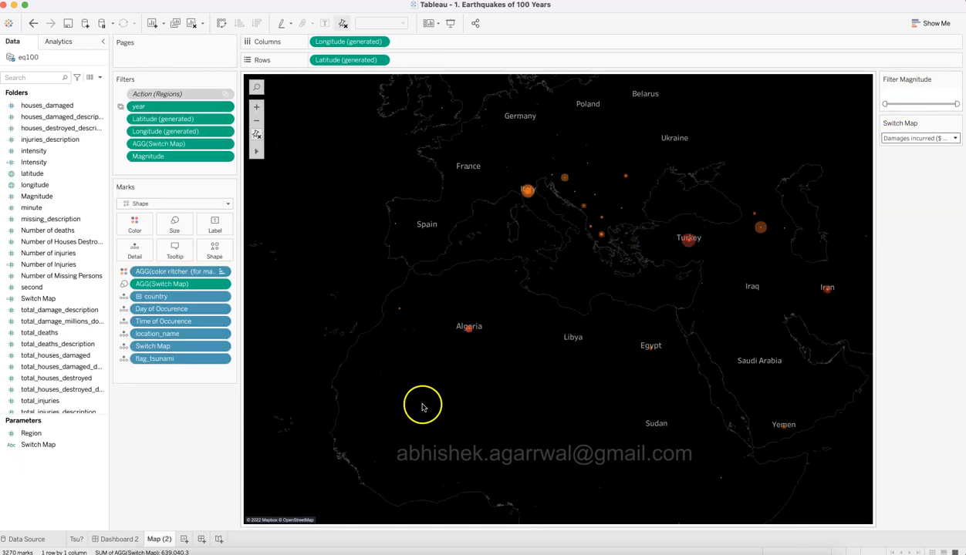
Check the region filter on Dashboard 2 of the Earthquakes of 100 Years workbook and show a Regions filter on Sheet 3 of Earthquake_yt
click(117, 539)
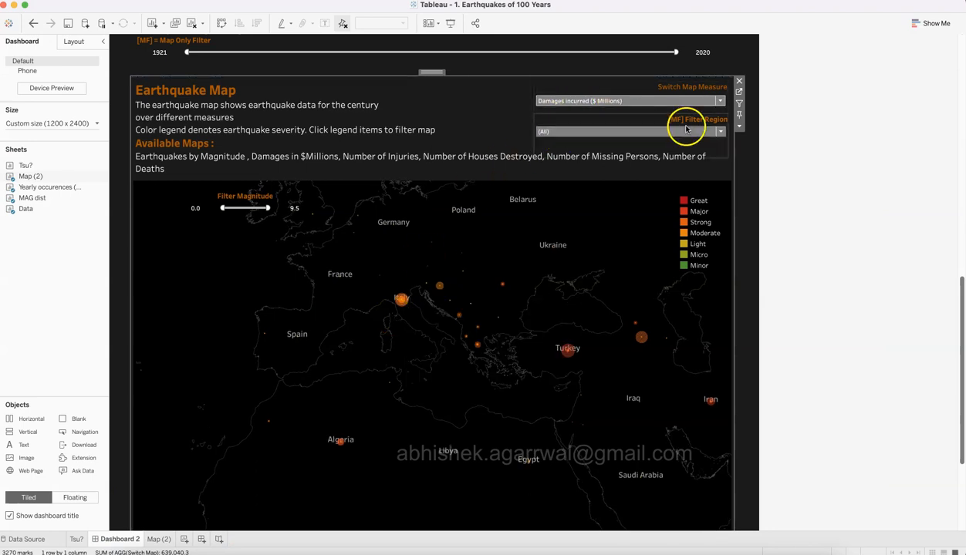
click(717, 131)
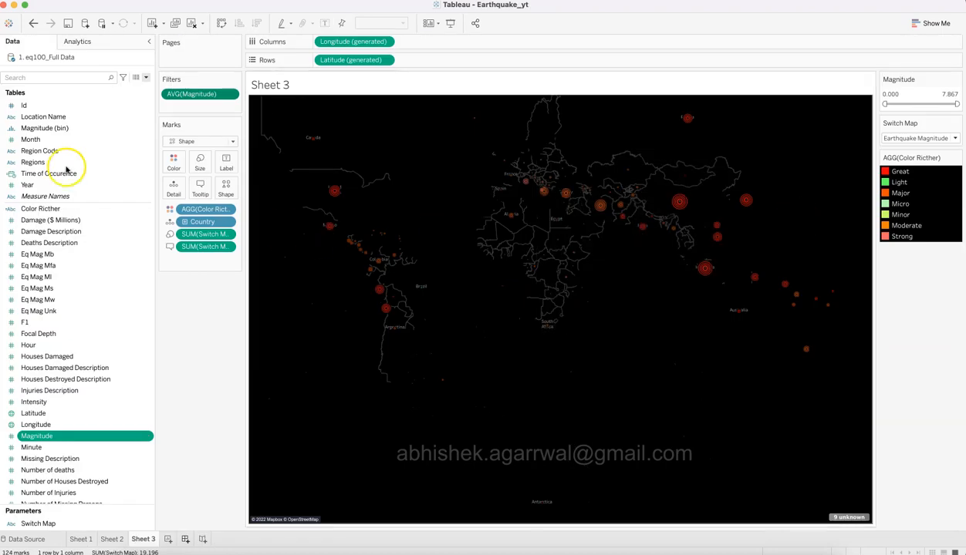
click(149, 163)
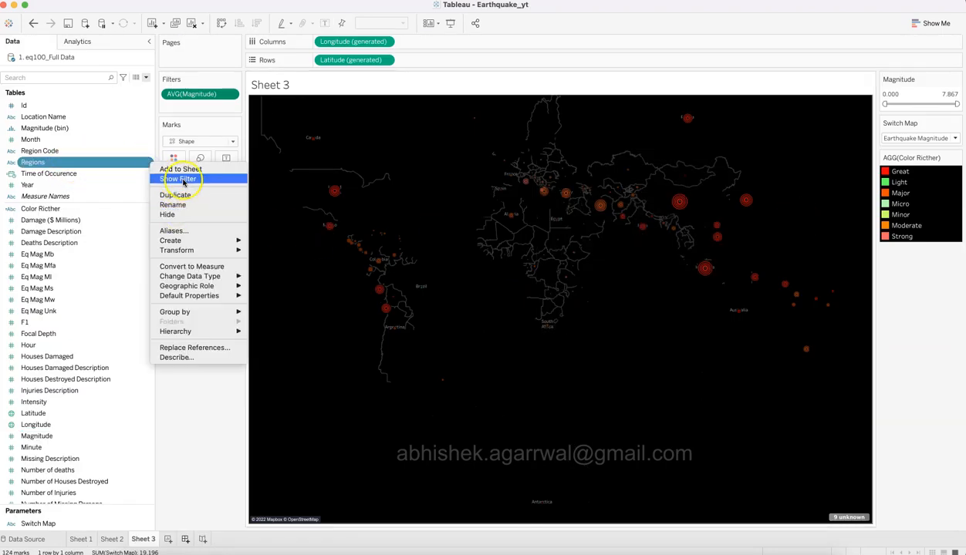
click(179, 178)
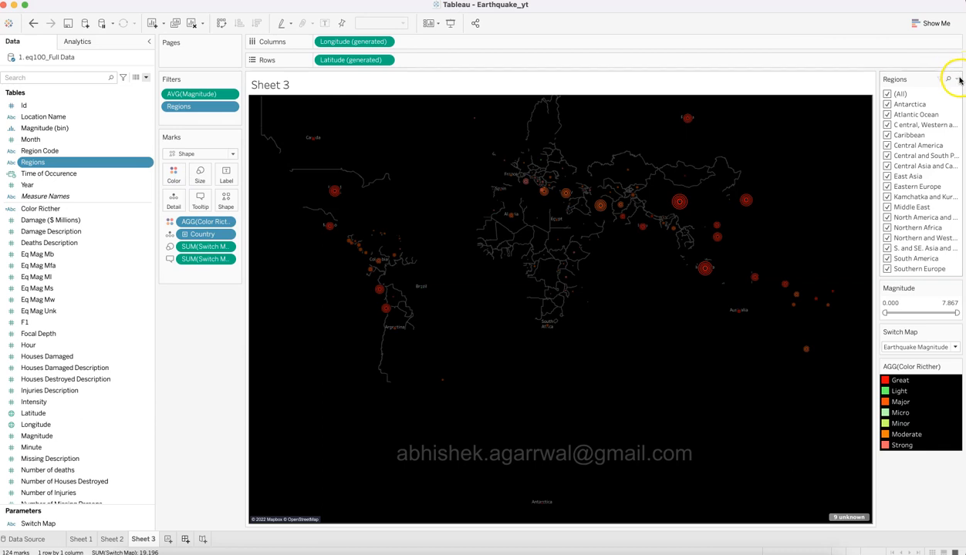
Change the Regions filter to a single-value dropdown and set it to (All)
click(957, 80)
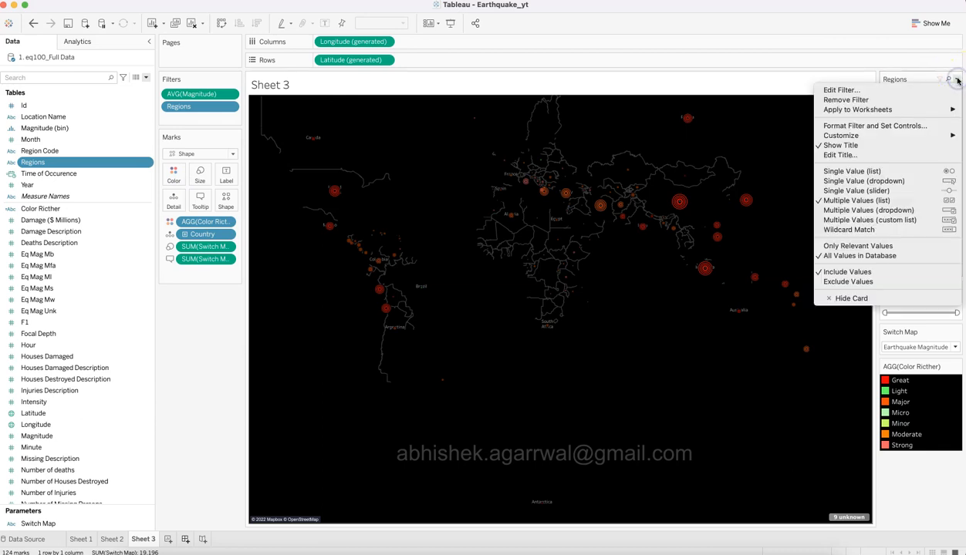
click(869, 182)
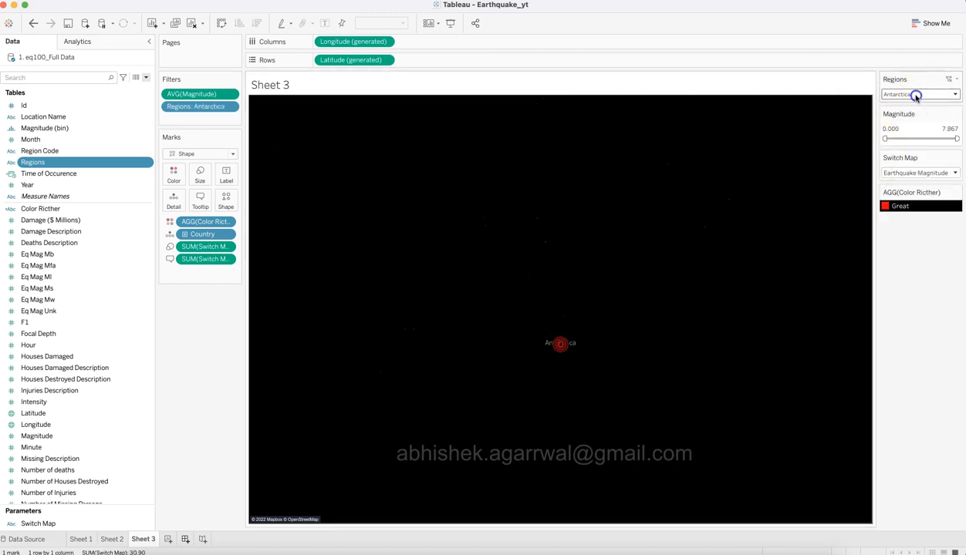
click(916, 94)
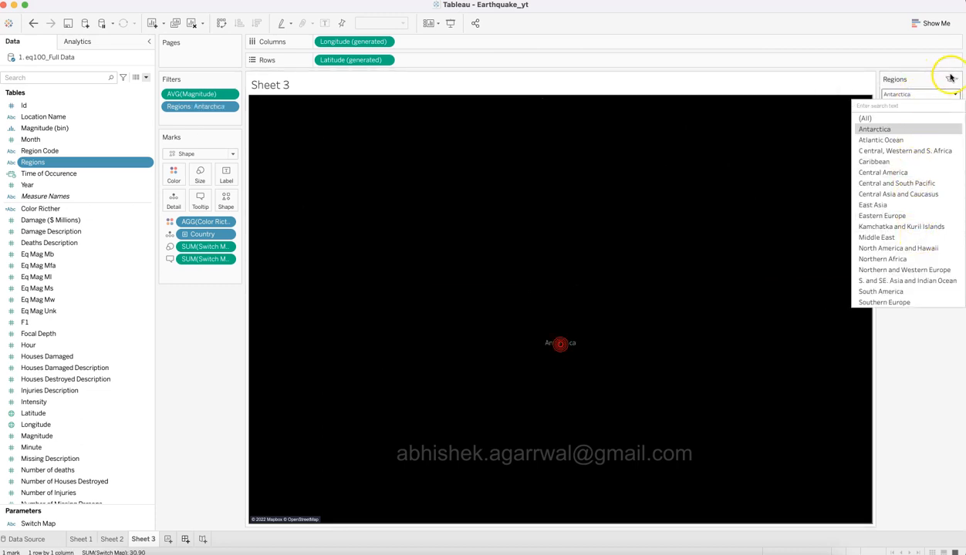
click(926, 85)
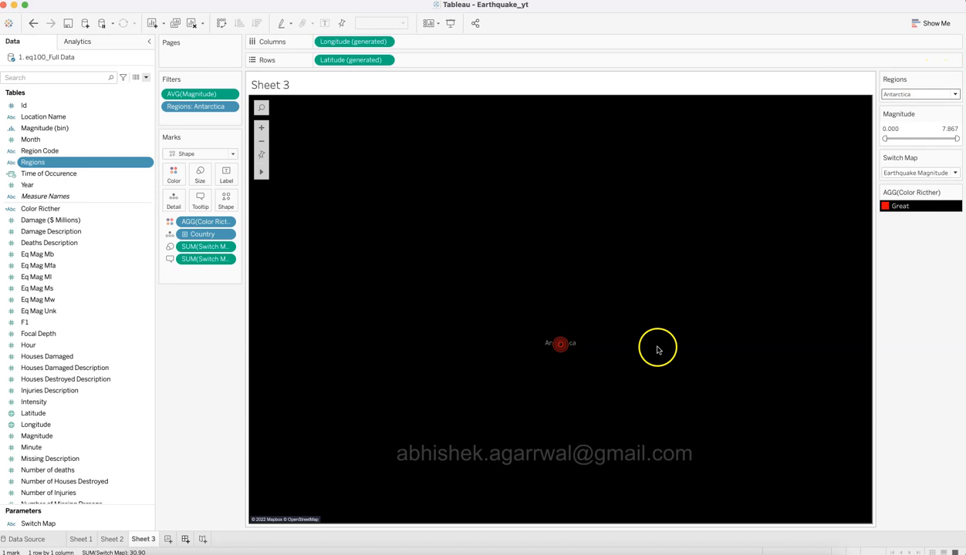
click(910, 94)
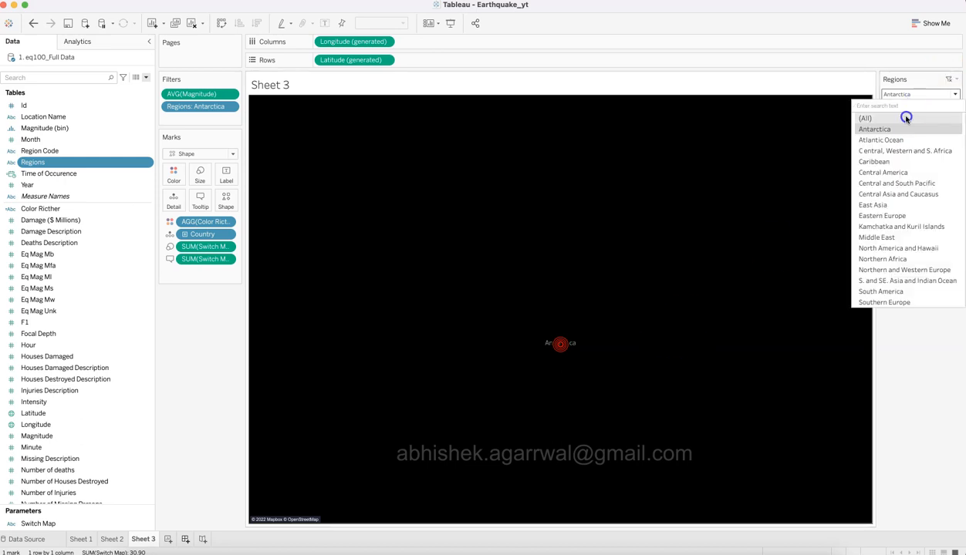
click(907, 118)
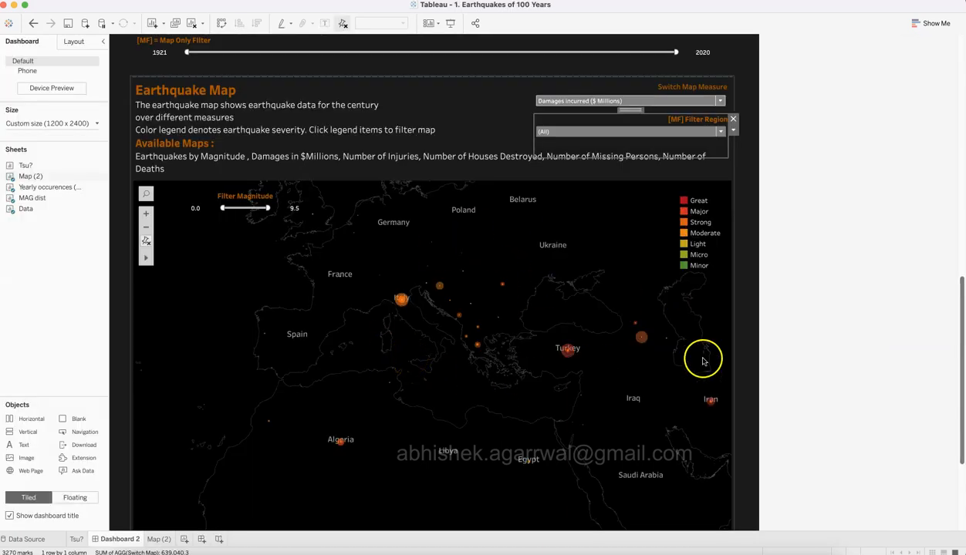
Review the layout of the Earthquakes of 100 Years dashboard and add a new dashboard to the Earthquake_yt workbook
scroll(746, 320, up, 3)
scroll(745, 320, up, 10)
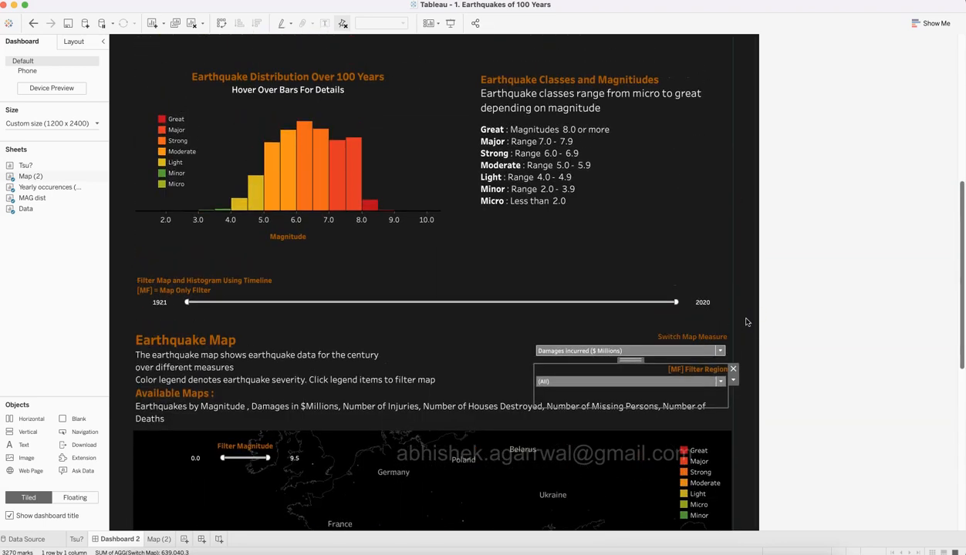
scroll(613, 345, up, 1)
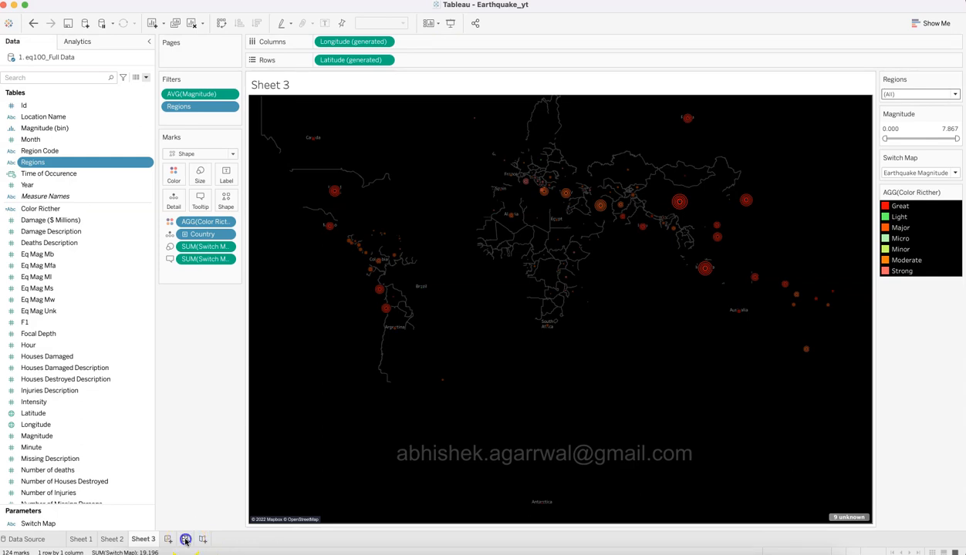
click(185, 540)
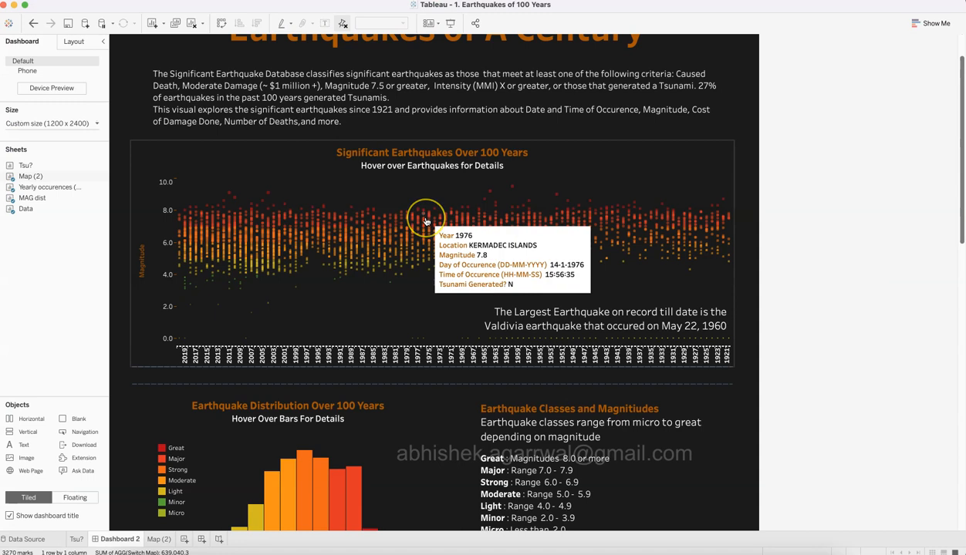
Examine the title text block, side spacers and enclosing containers at the head of the Earthquakes of 100 Years dashboard
scroll(416, 213, up, 2)
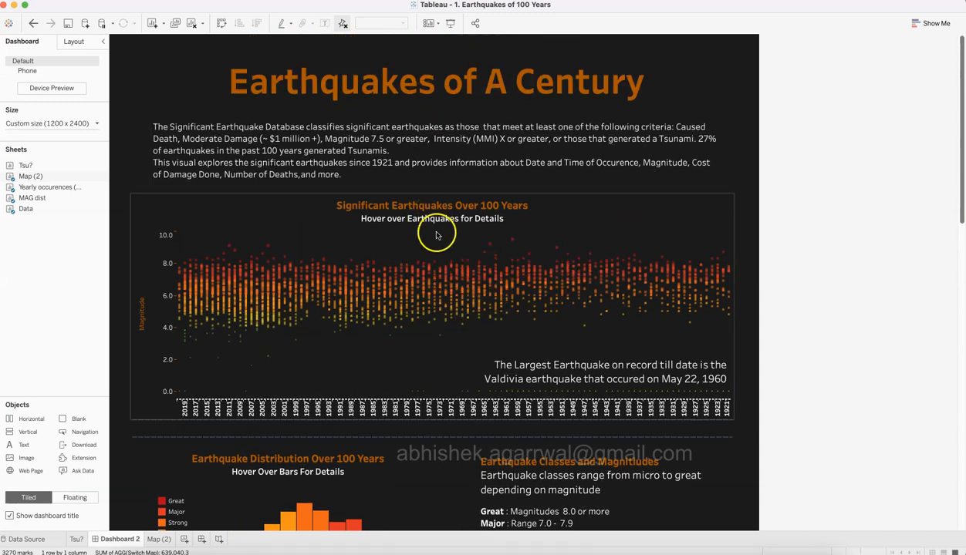
click(430, 46)
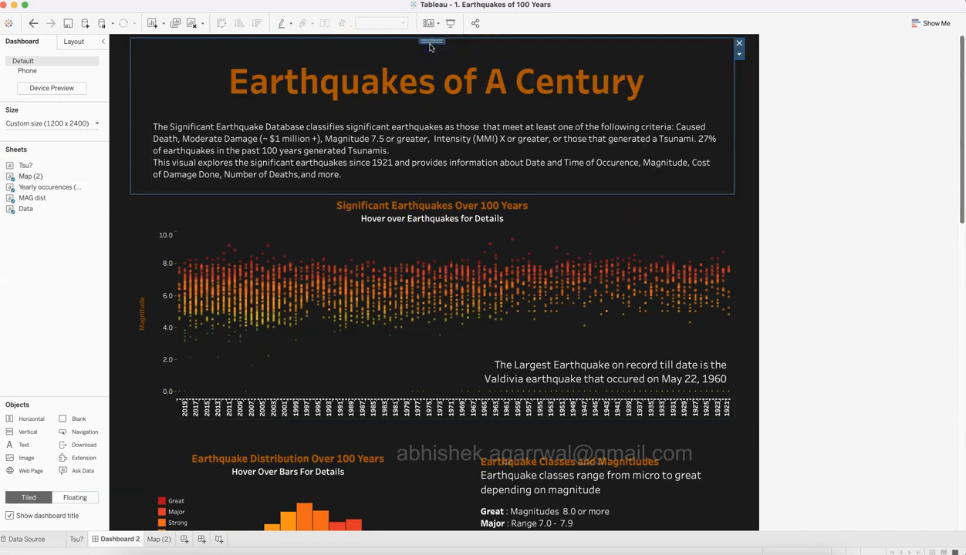
click(195, 67)
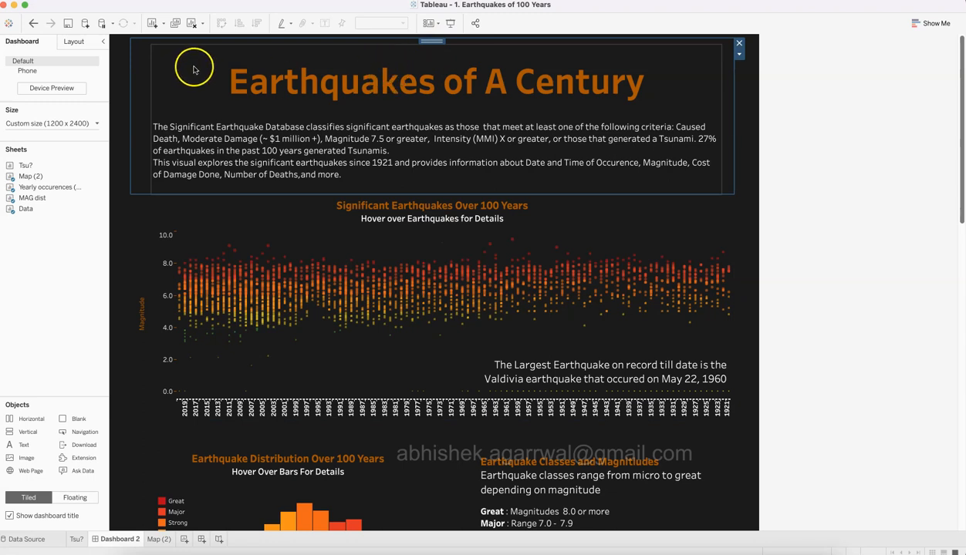
click(141, 86)
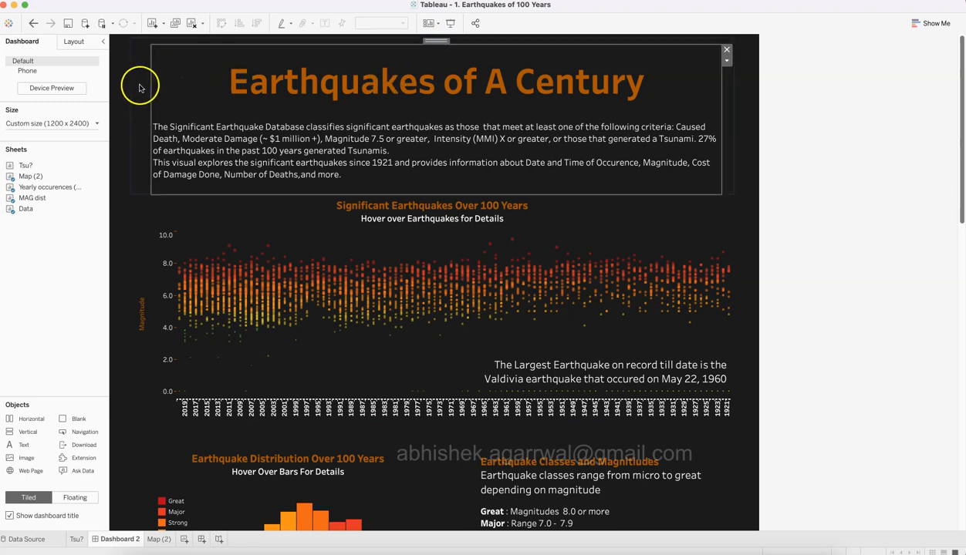
click(377, 65)
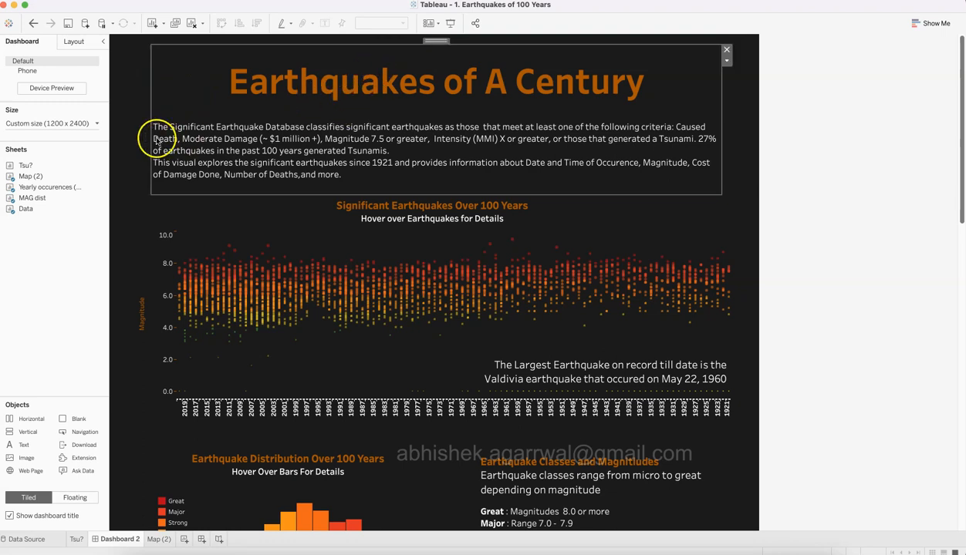
click(112, 141)
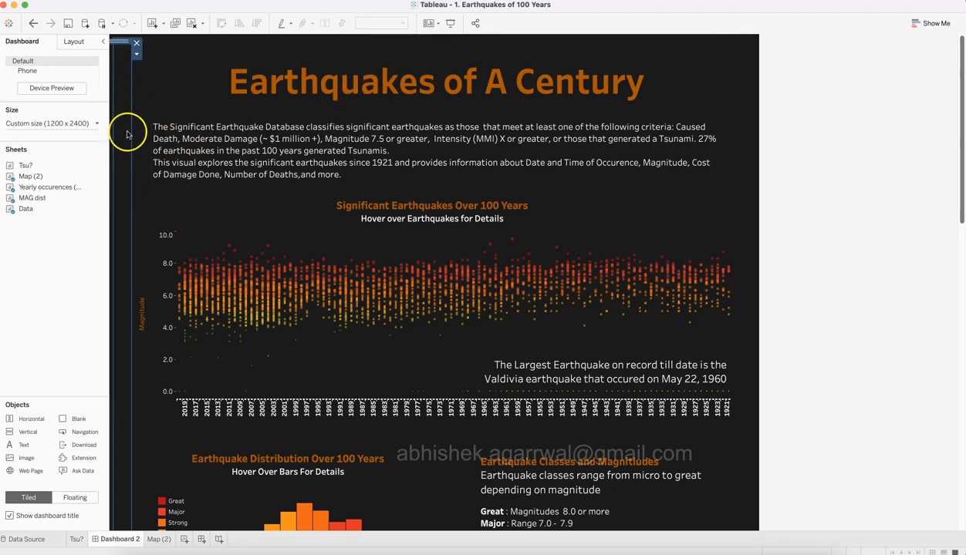
click(750, 154)
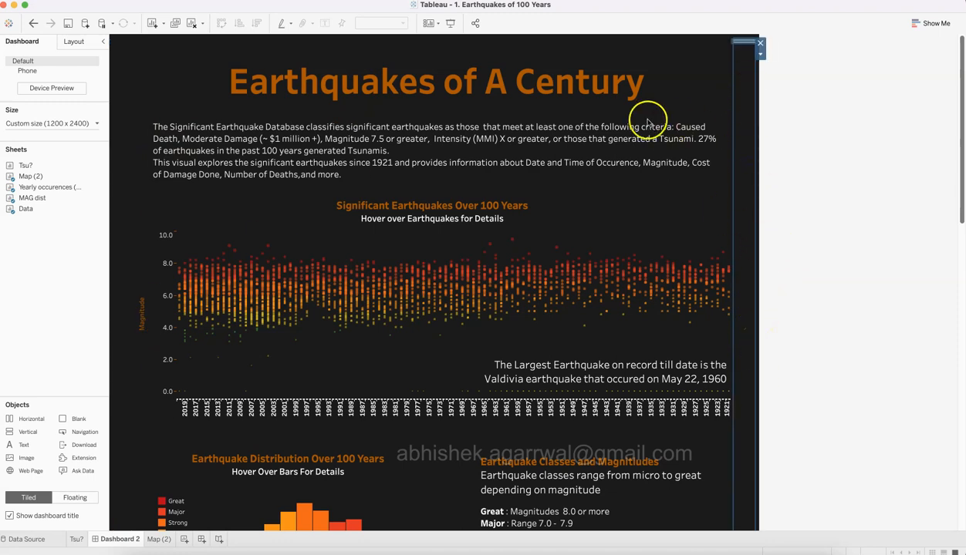
click(434, 41)
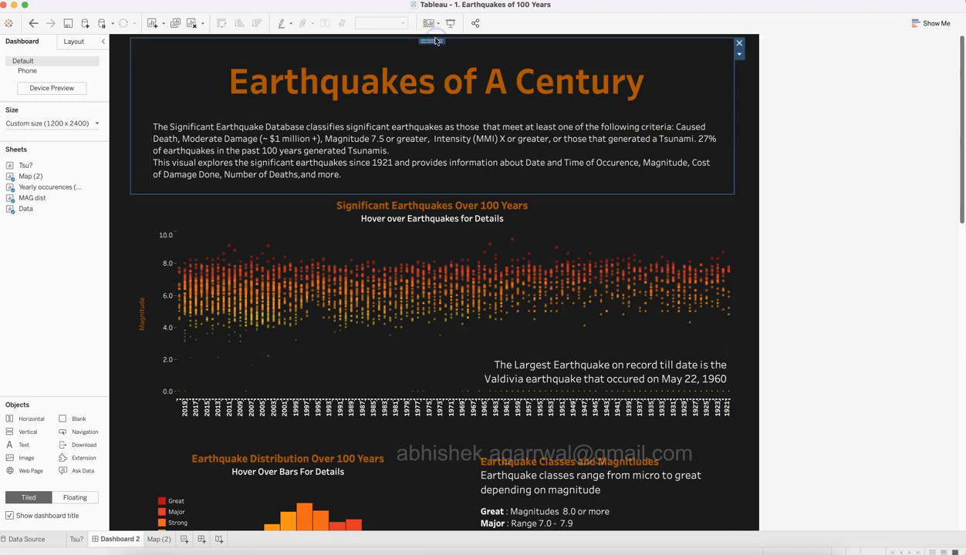
double_click(451, 38)
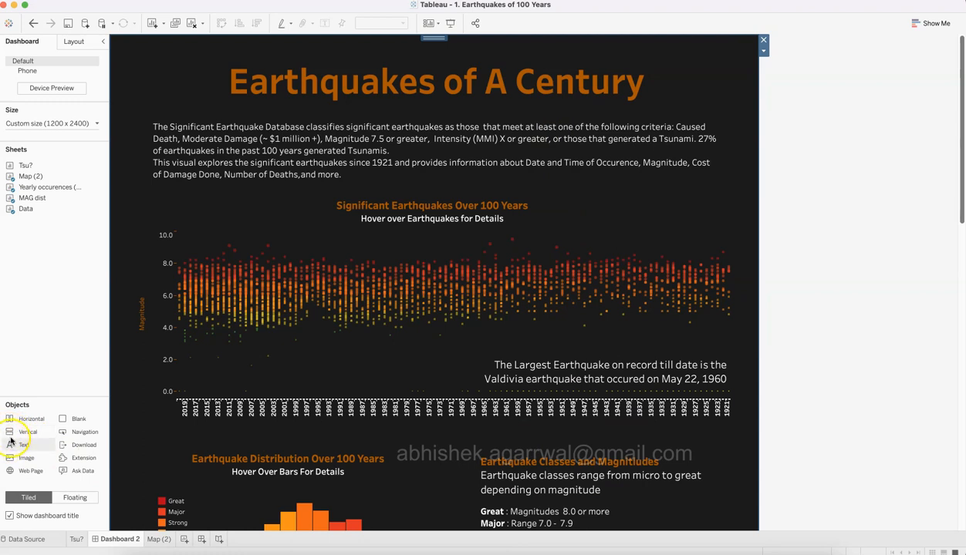
Examine how the distribution chart container, the timeline filter and the earthquake map are arranged on the Earthquakes of 100 Years dashboard
scroll(331, 357, down, 5)
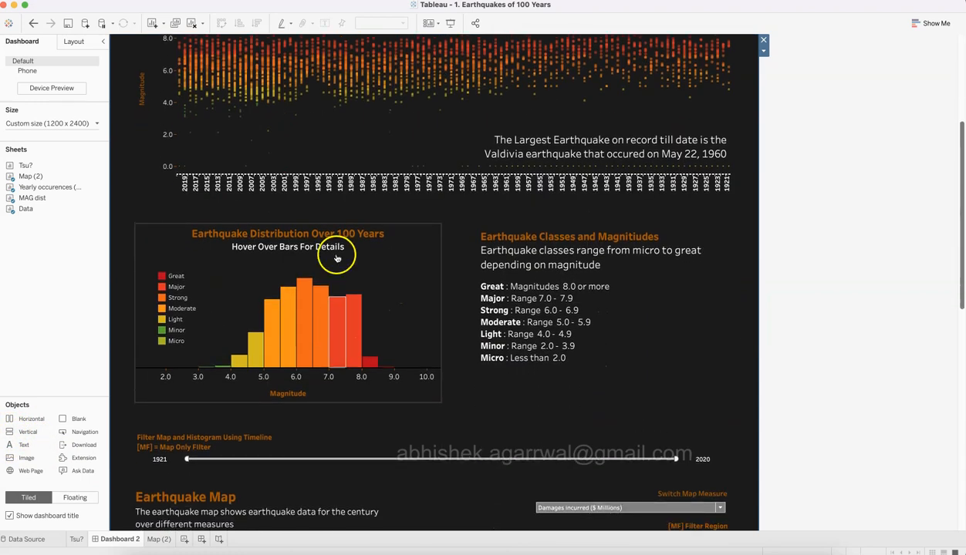
click(339, 209)
click(339, 224)
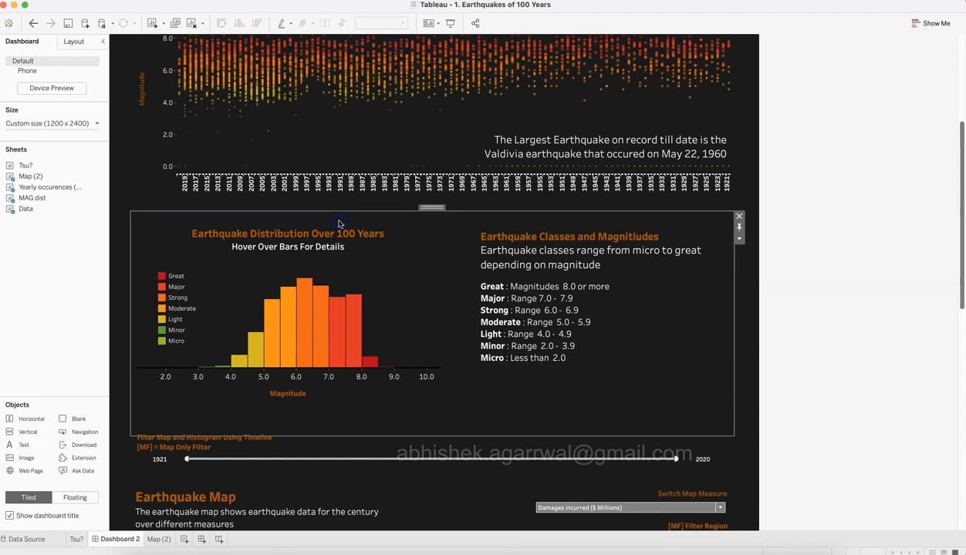
click(335, 456)
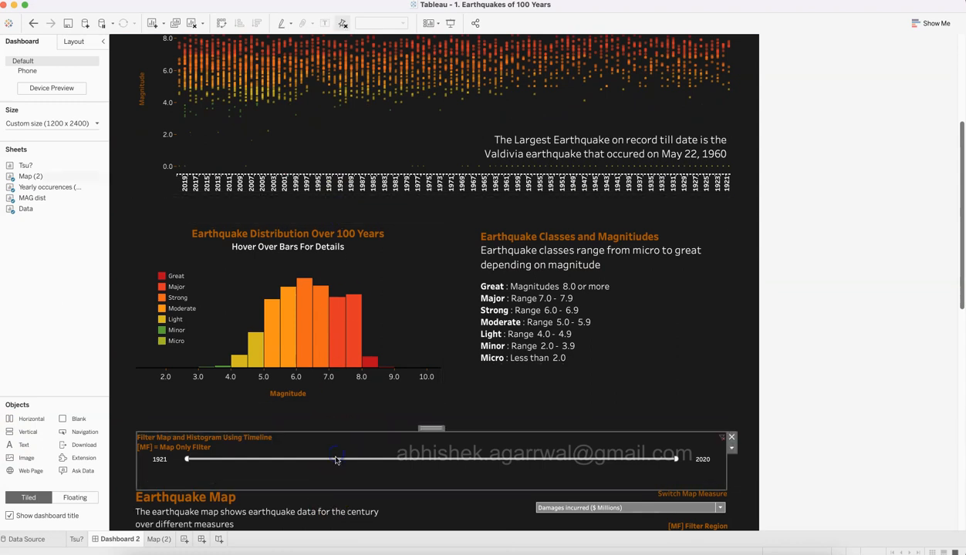
click(343, 501)
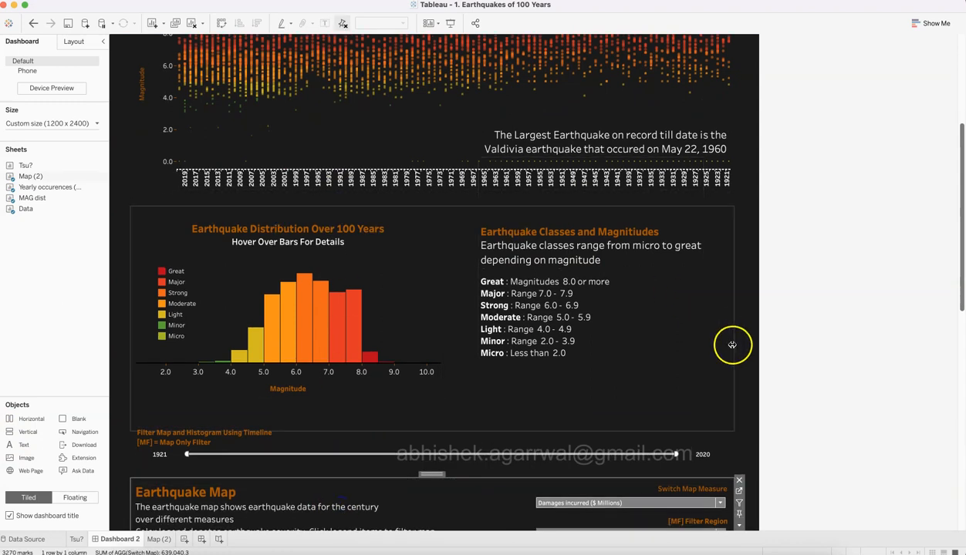
scroll(729, 345, down, 4)
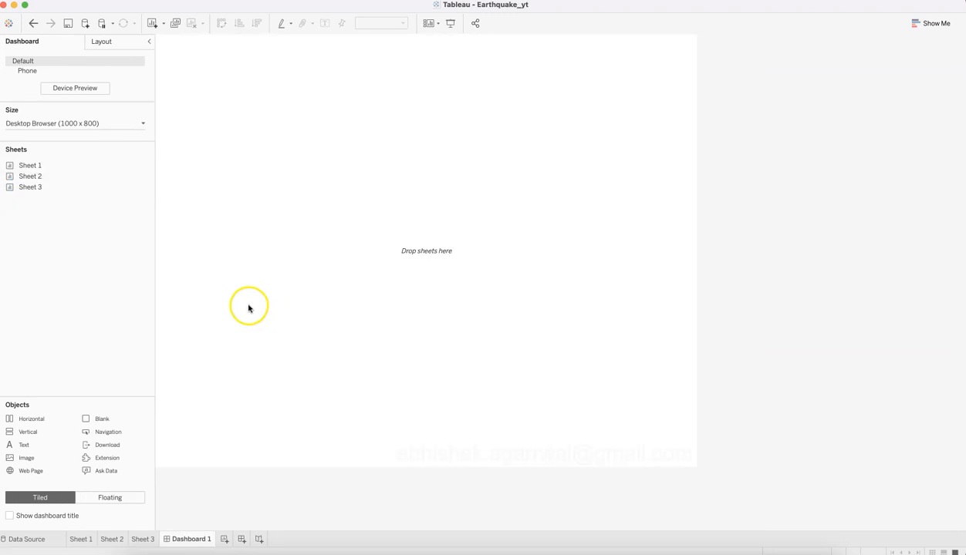
Switch to the Earthquake_yt workbook and rename Sheet 3 as Map
click(143, 539)
double_click(143, 540)
text(Map)
key(Return)
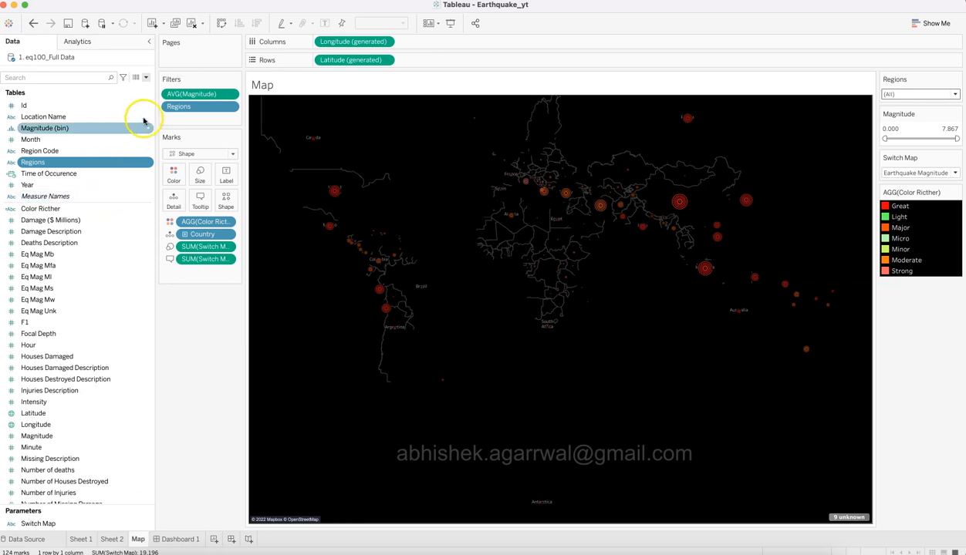
Show a Year filter on the Map sheet
scroll(137, 148, up, 2)
scroll(137, 148, down, 3)
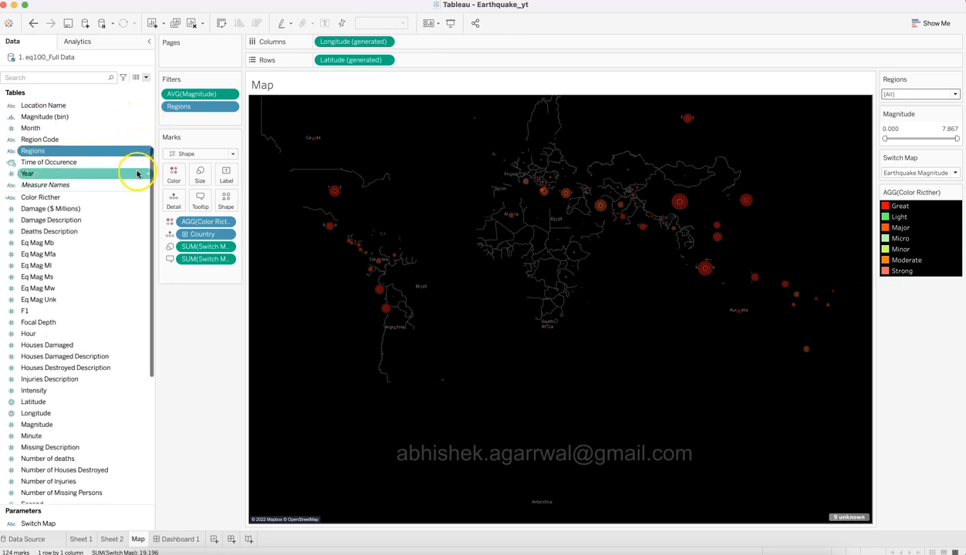
right_click(144, 174)
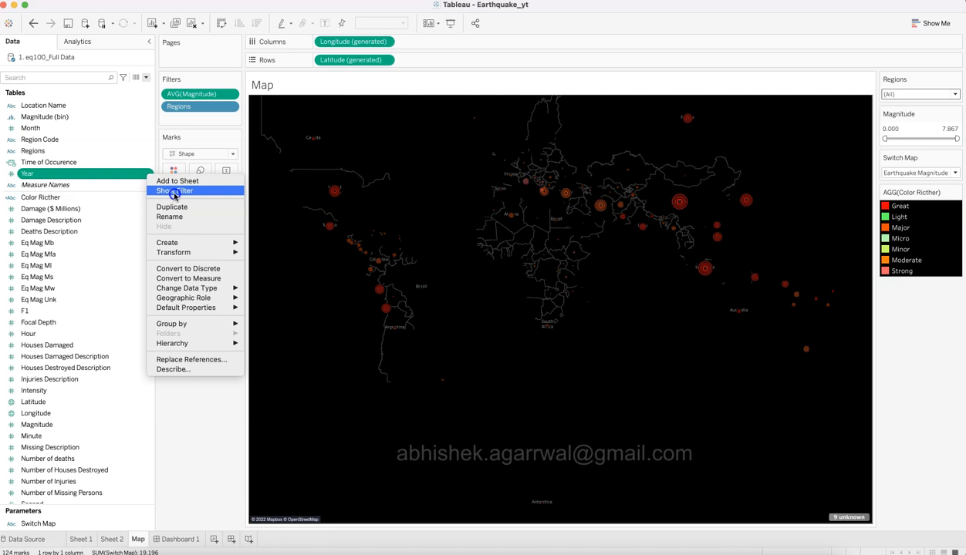
click(174, 191)
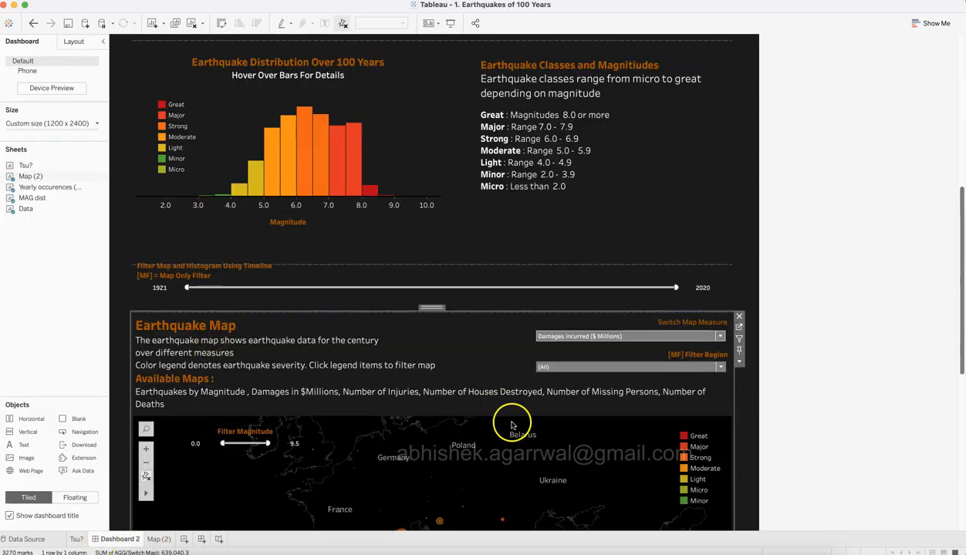
Check the reference workbook's map sheet and add Day of Occurence and Time of Occurence as detail fields of the Map sheet's marks
click(738, 327)
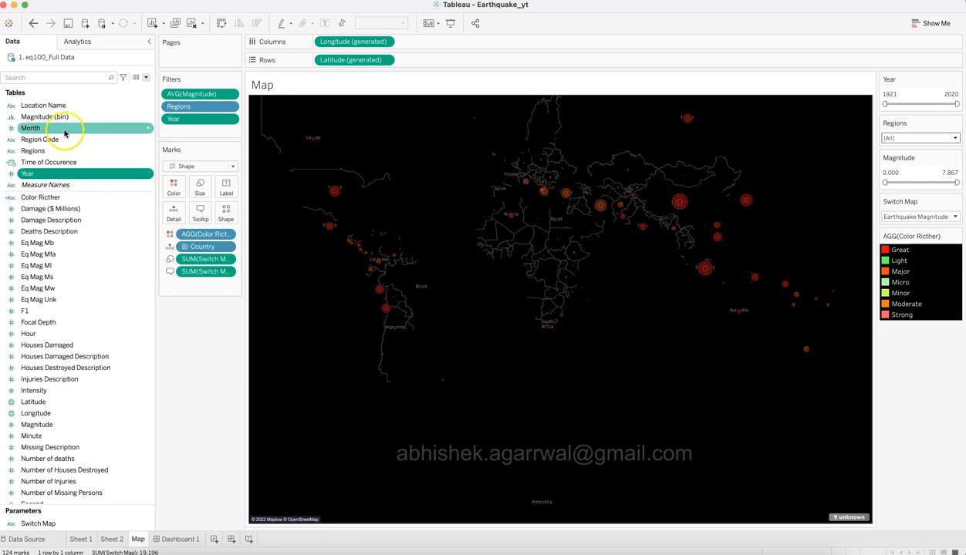
scroll(65, 135, up, 5)
drag(66, 154, 174, 210)
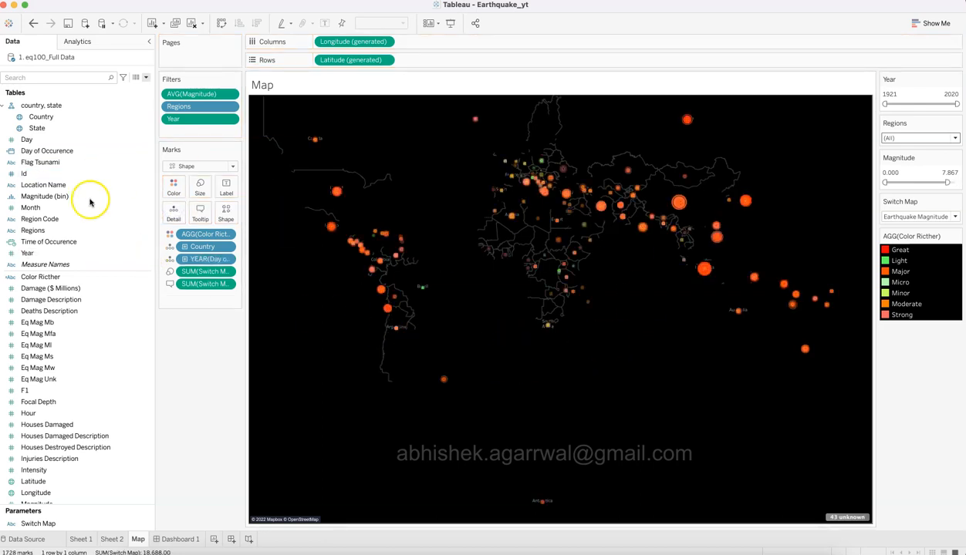
click(87, 151)
drag(93, 242, 177, 214)
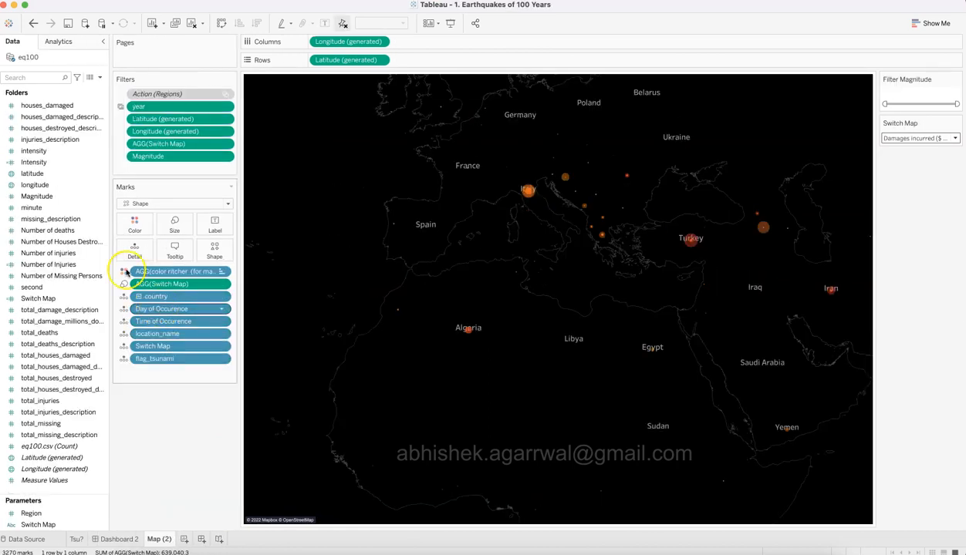
scroll(52, 196, up, 5)
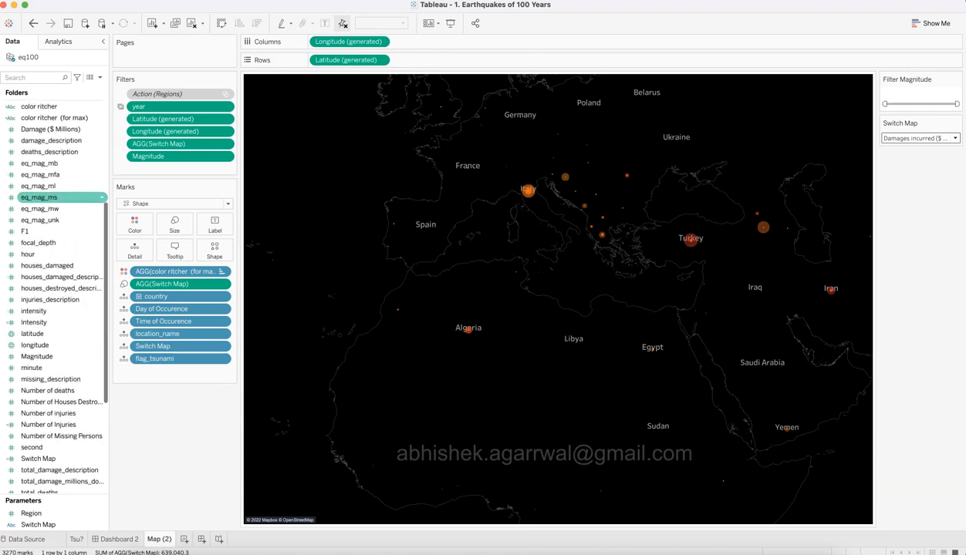
scroll(34, 204, up, 8)
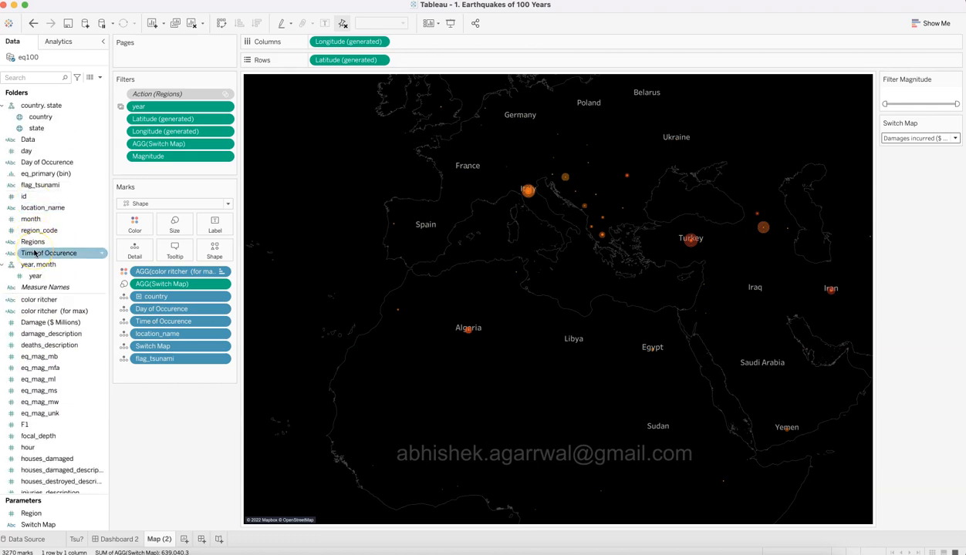
drag(40, 208, 136, 255)
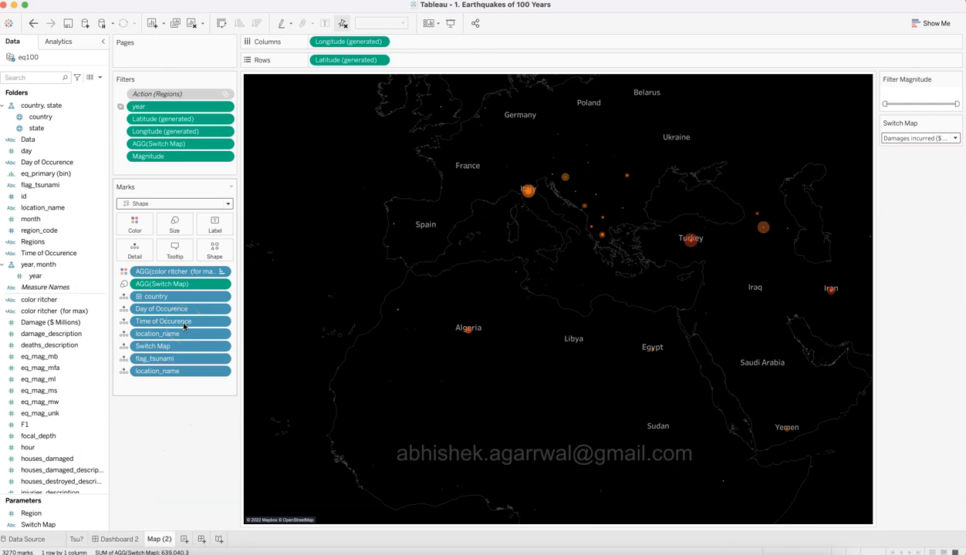
key(super+z)
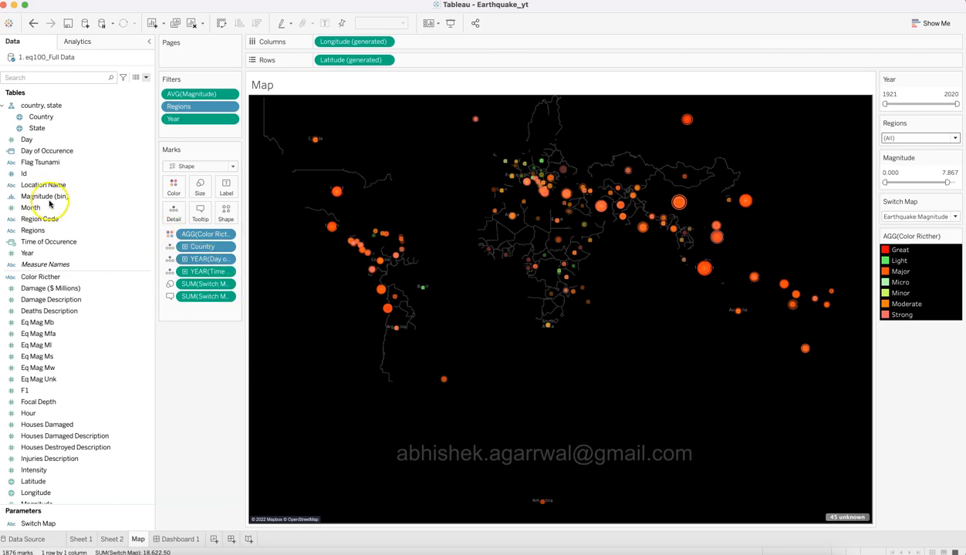
Add Location Name as a detail field of the marks in Earthquake_yt's Map sheet and undo the extra quarter field
drag(44, 195, 175, 220)
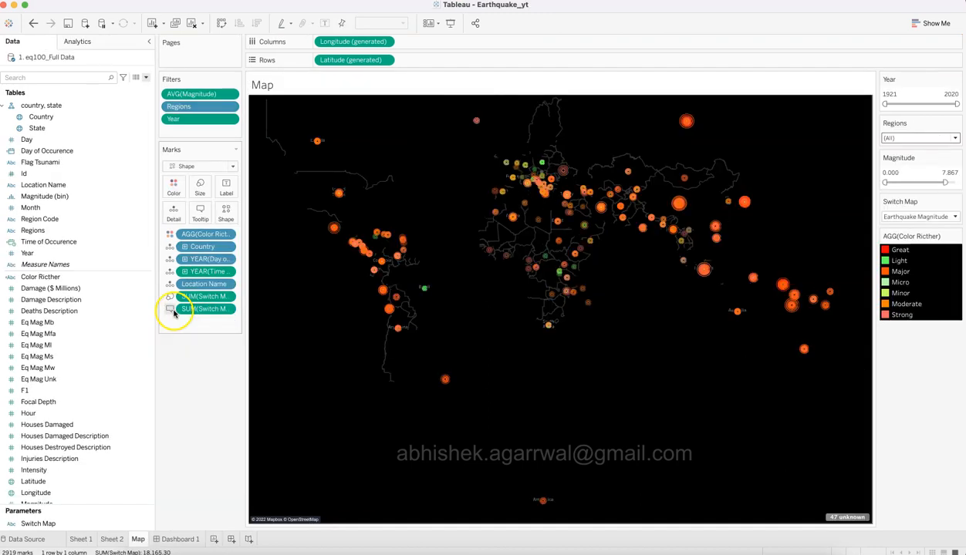
drag(173, 313, 216, 271)
drag(46, 151, 171, 210)
click(36, 209)
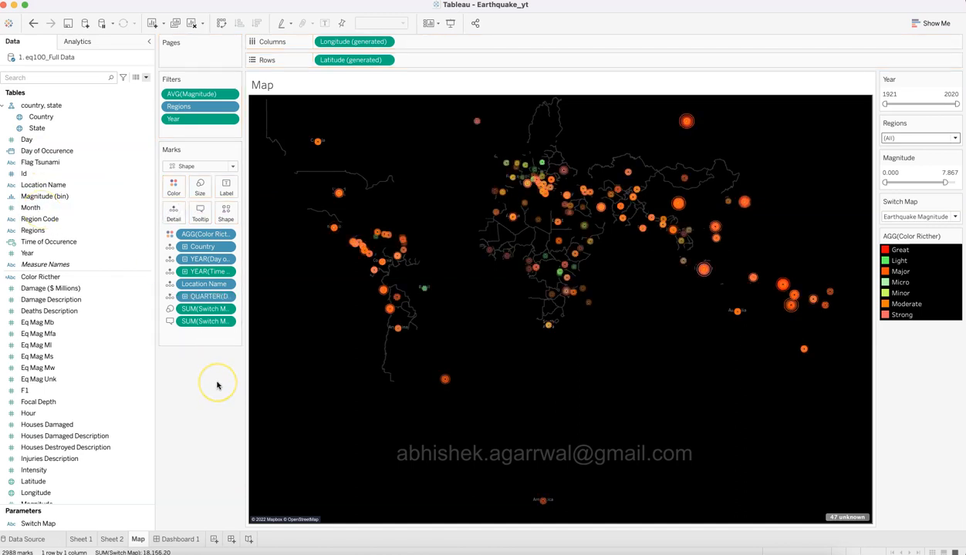
key(super+z)
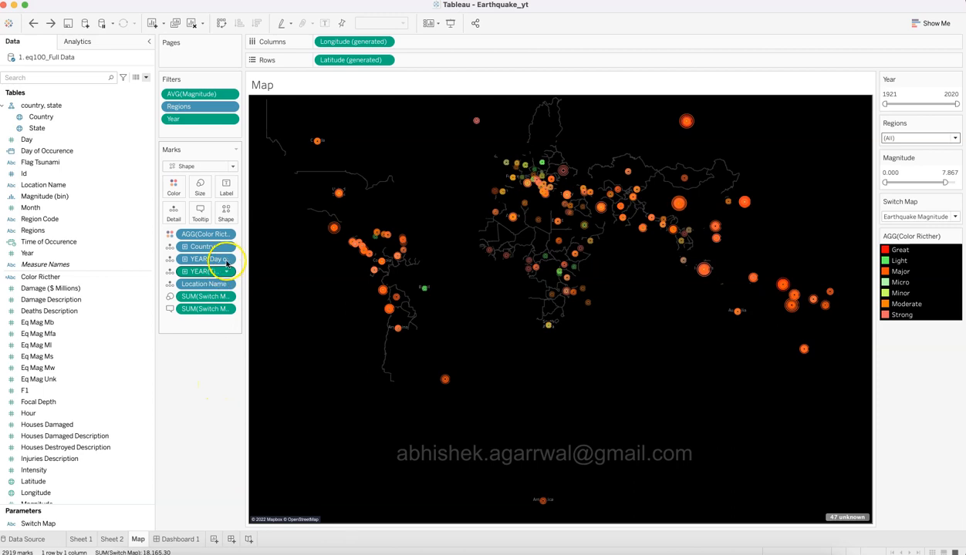
Make the Time of Occurence detail field discrete and set Day of Occurence to a discrete exact date
click(227, 272)
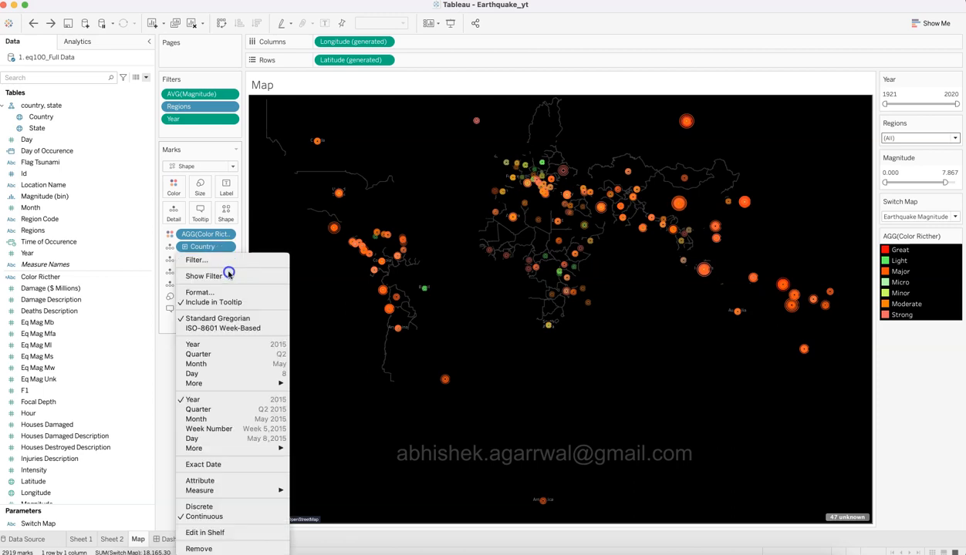
click(231, 506)
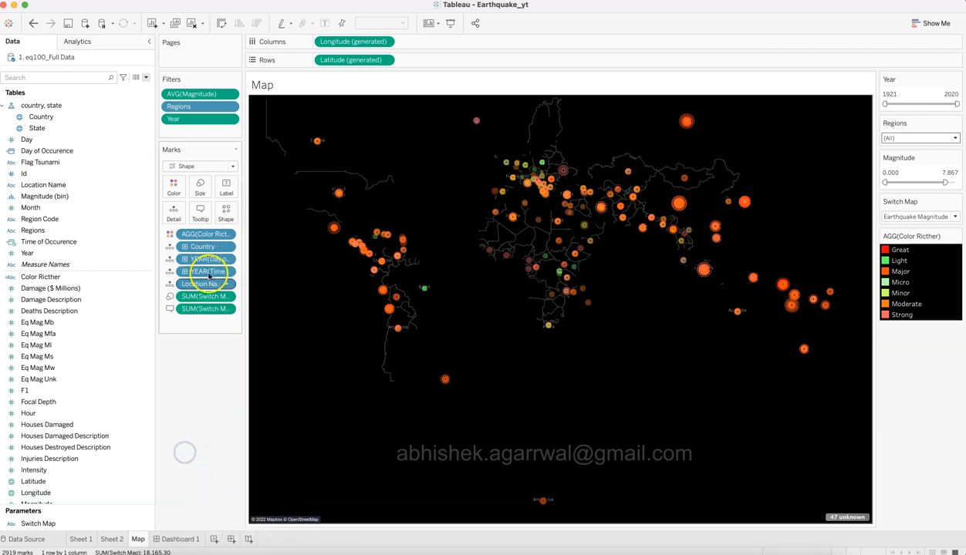
click(228, 259)
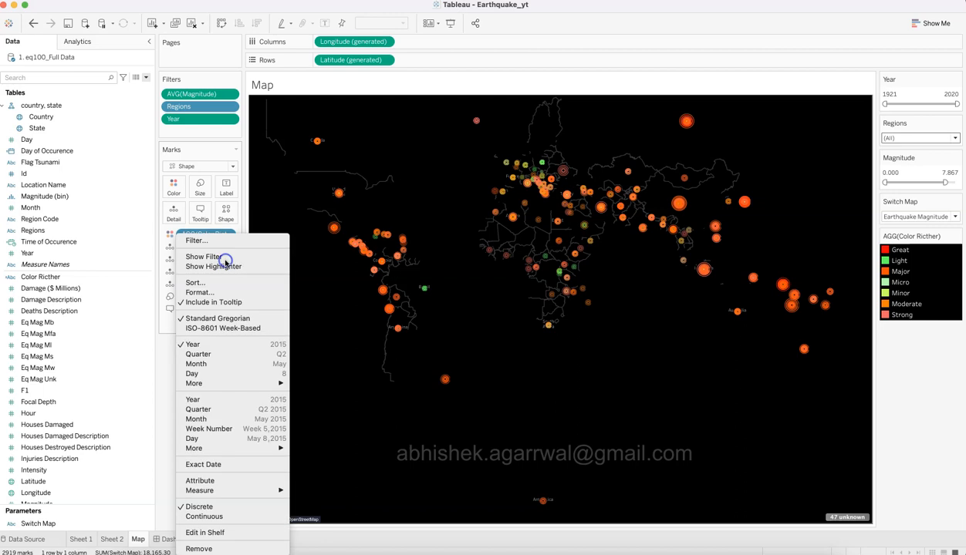
click(223, 465)
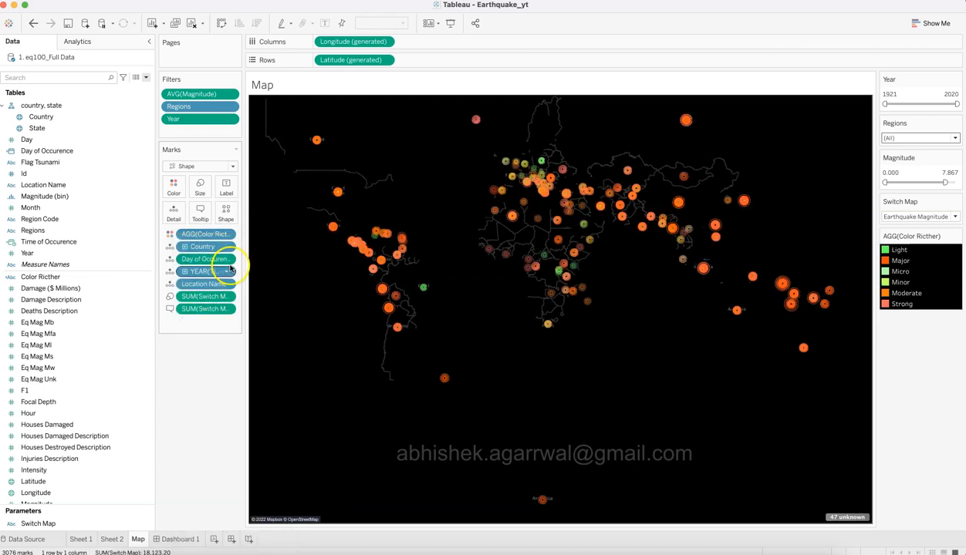
click(227, 260)
click(215, 507)
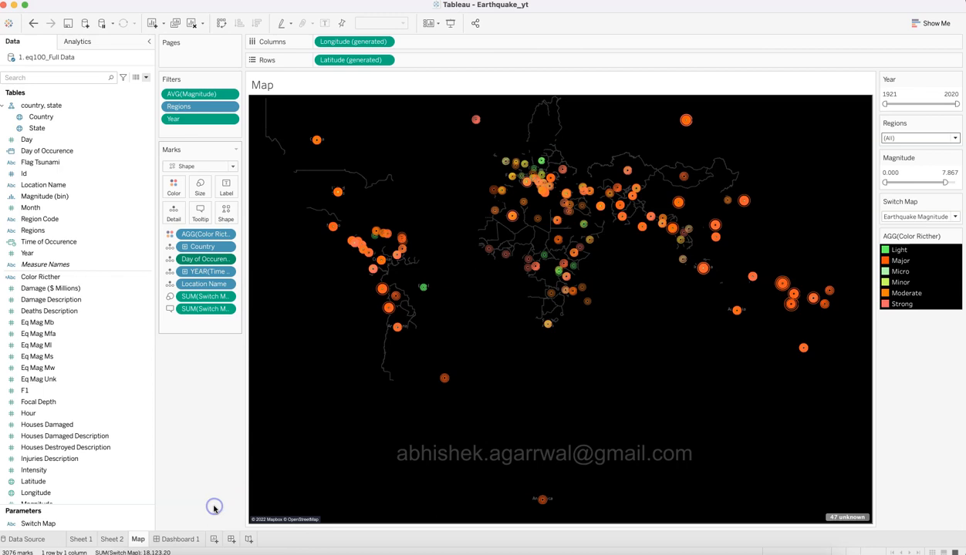
Set the Time of Occurence detail field of the Map sheet's marks to a discrete exact date
click(227, 273)
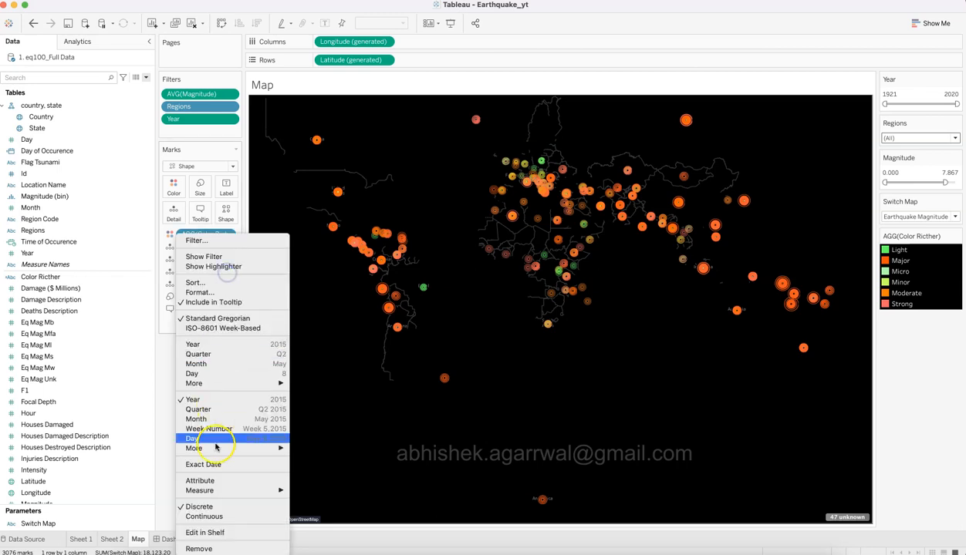
click(211, 464)
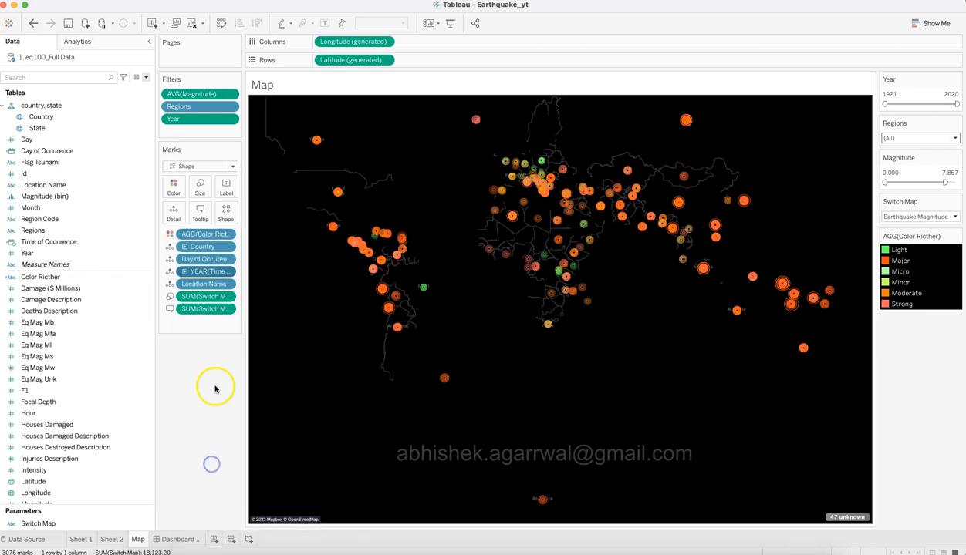
click(225, 271)
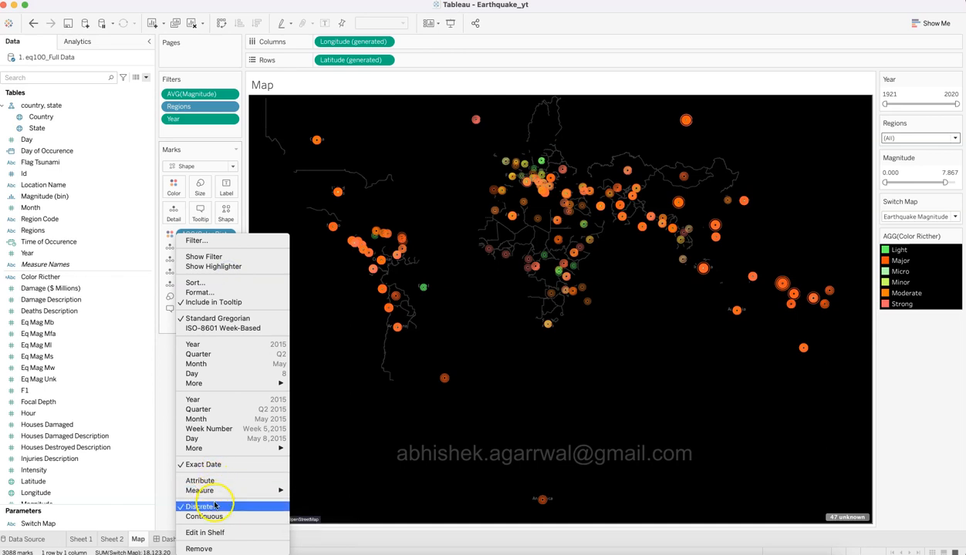
click(156, 398)
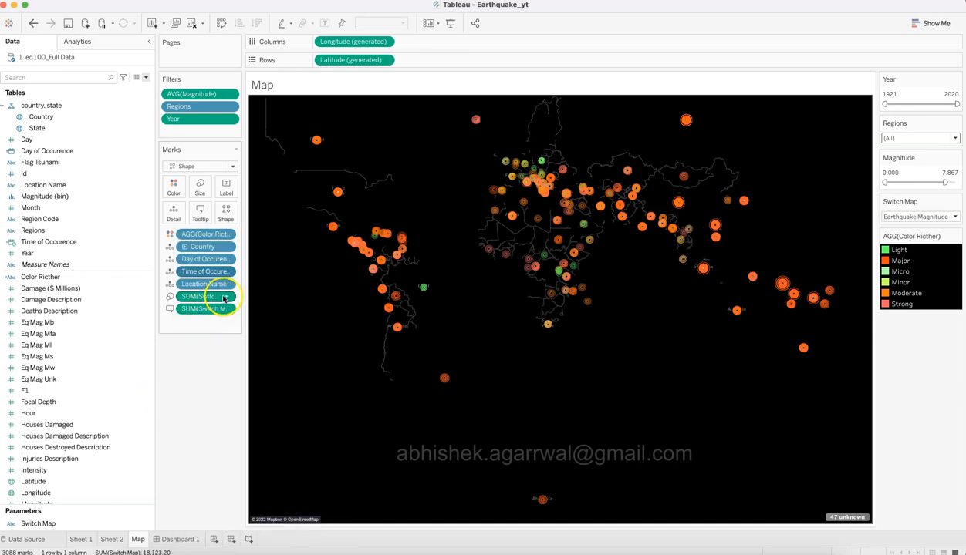
Remove the Switch Map tooltip field from the Map sheet's marks and check the date fields against the reference workbook's map
drag(219, 312, 204, 406)
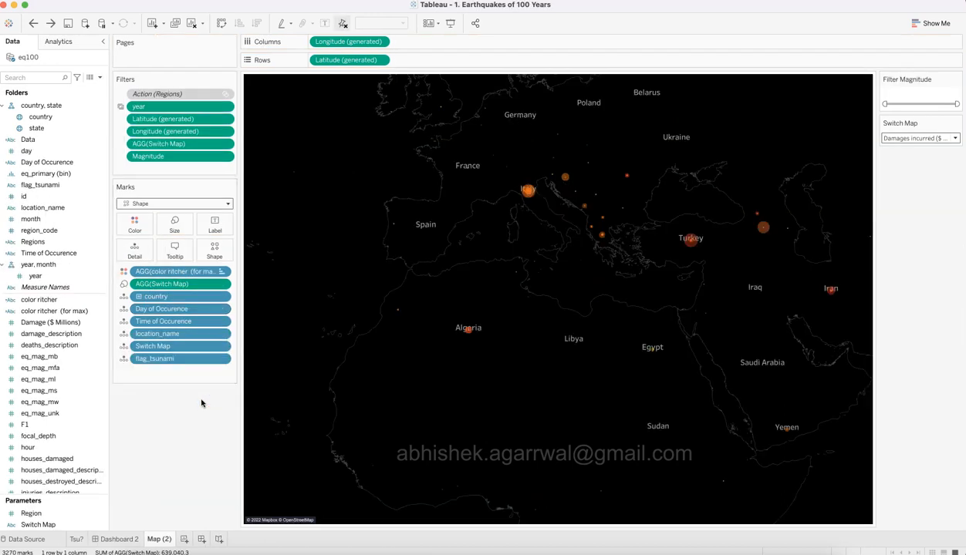
click(223, 322)
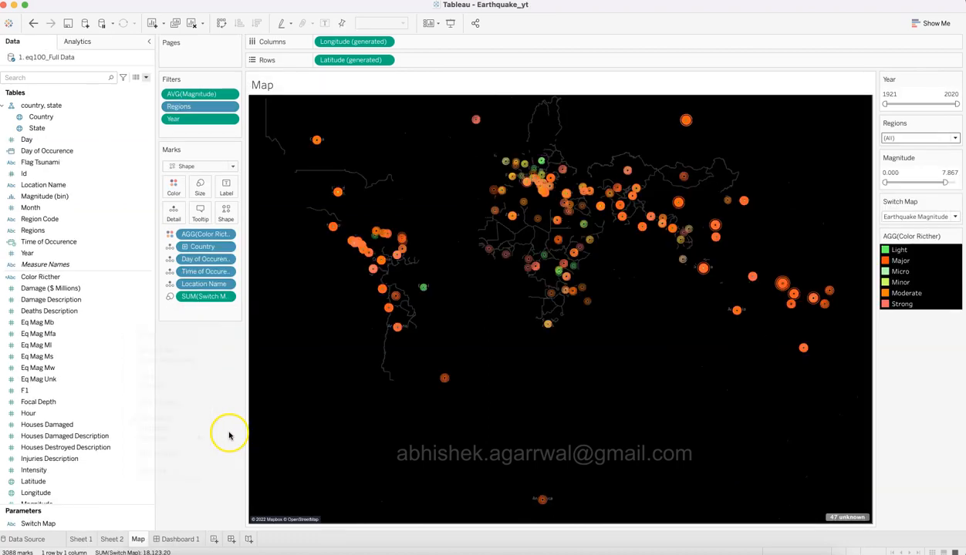
click(226, 260)
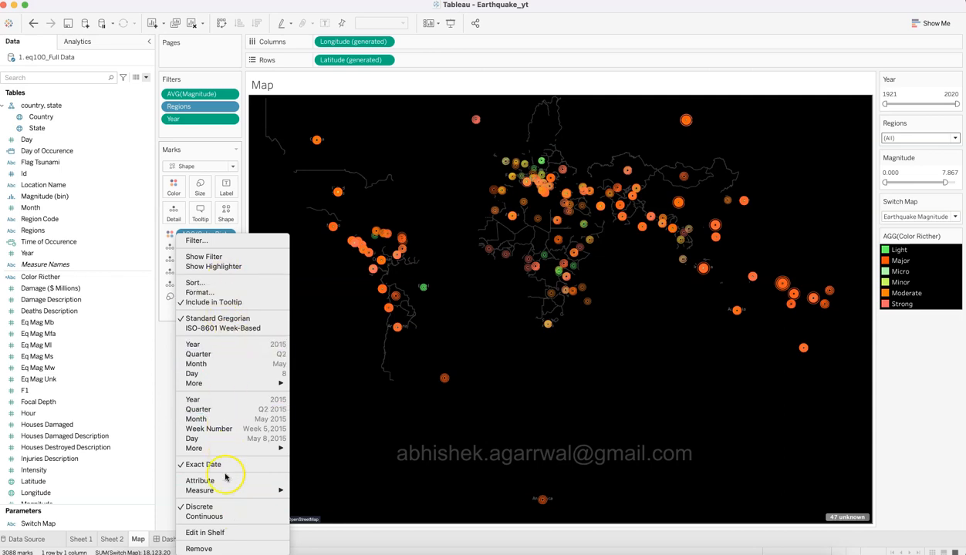
click(166, 405)
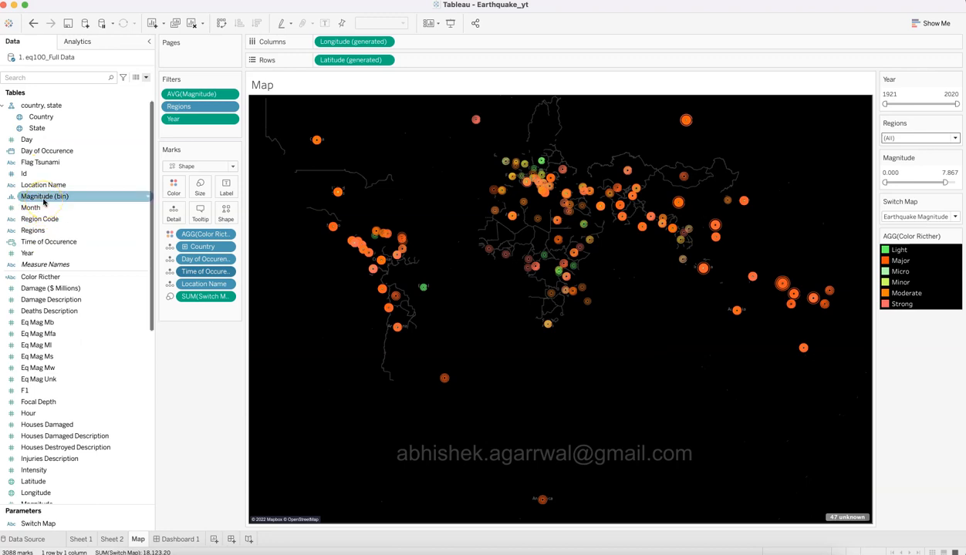
Add Flag Tsunami as a detail field of the Map sheet's marks
scroll(43, 203, down, 3)
scroll(43, 203, up, 3)
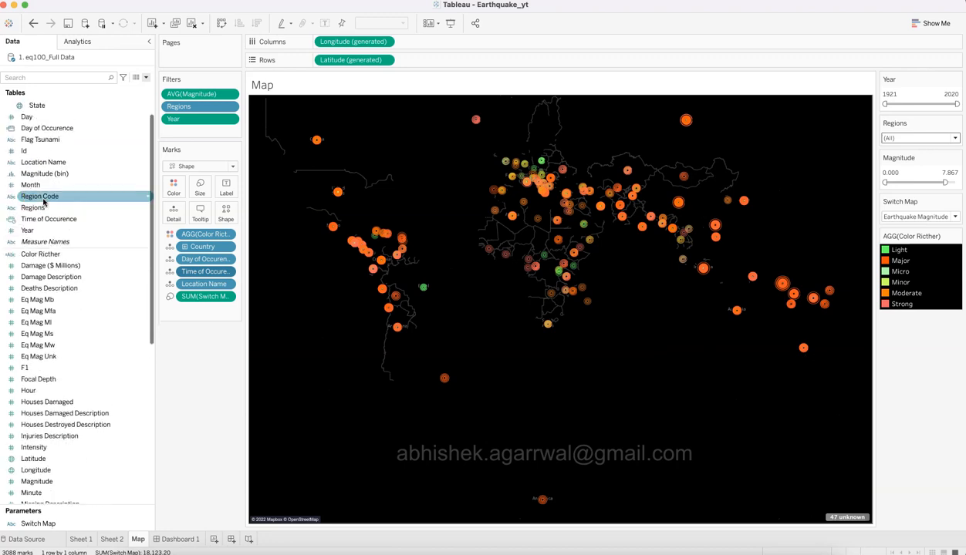
scroll(43, 207, down, 1)
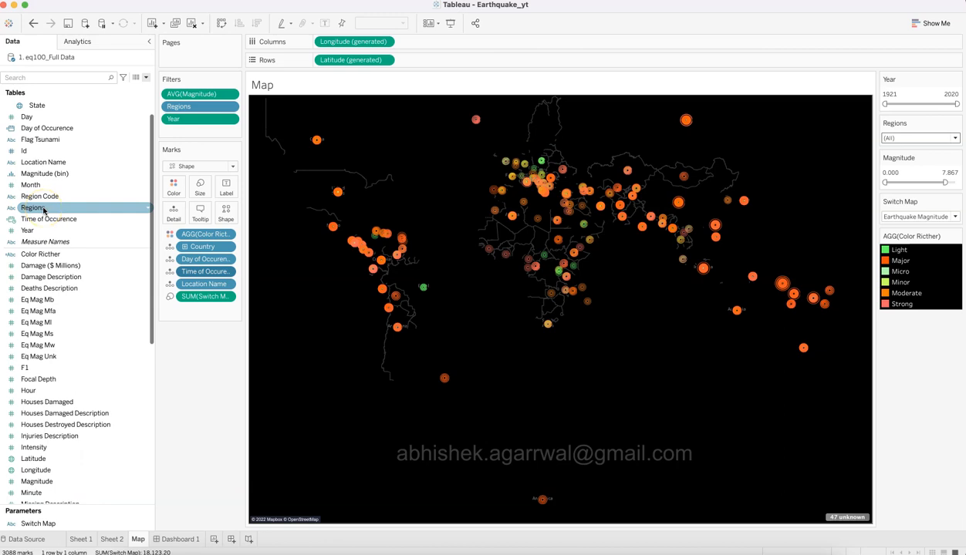
scroll(45, 174, up, 1)
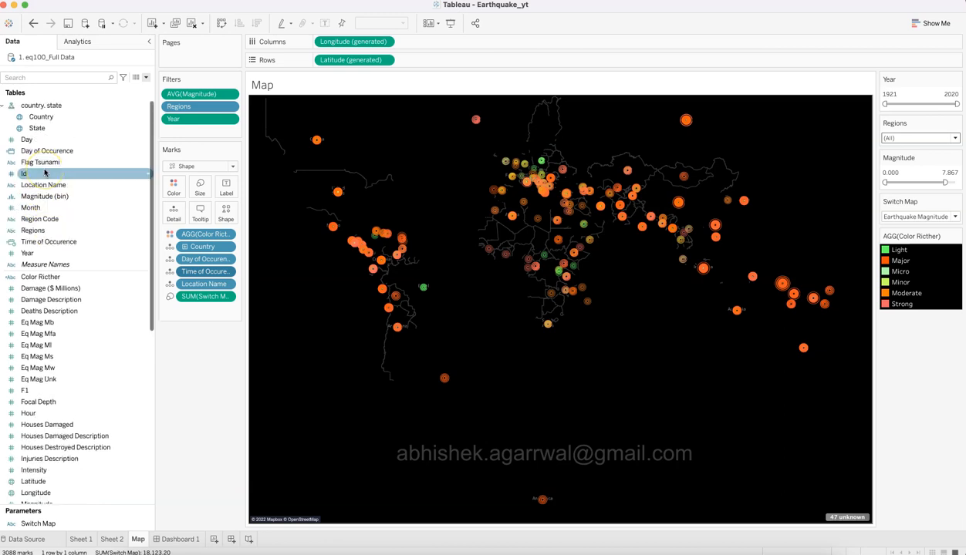
drag(45, 166, 170, 212)
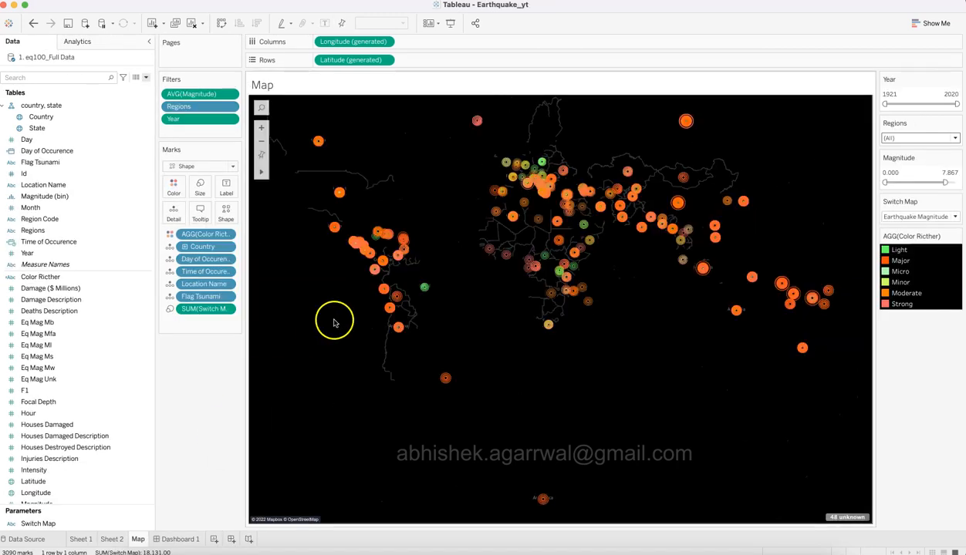
Compare the mark tooltips on the Map sheet, Sheet 1 and the reference workbook's map, and open the reference workbook's Dashboard 2
mouse_move(364, 268)
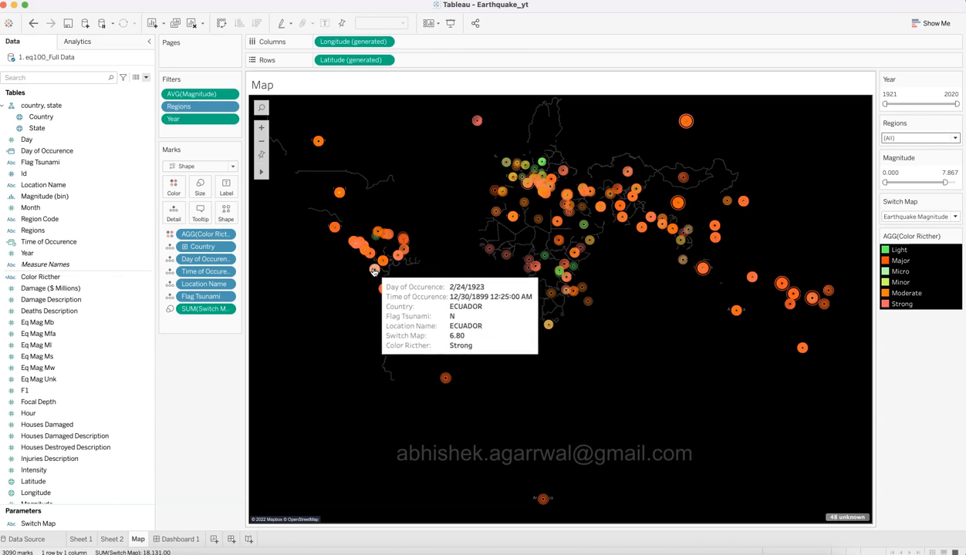
click(89, 539)
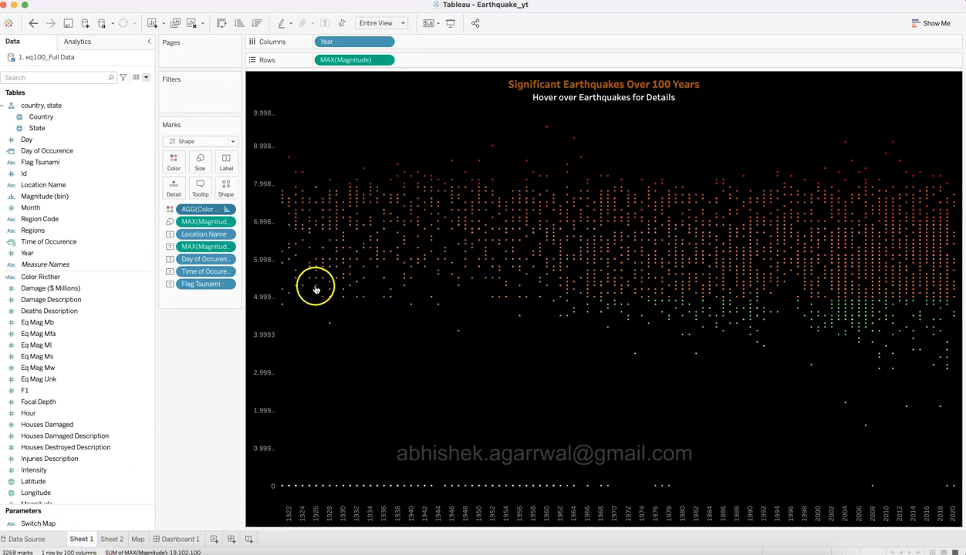
mouse_move(335, 269)
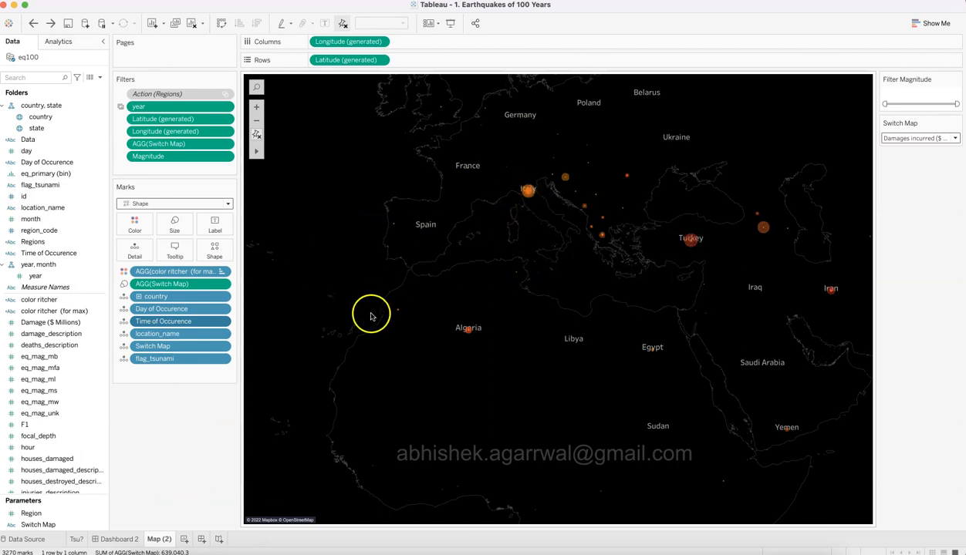
mouse_move(529, 195)
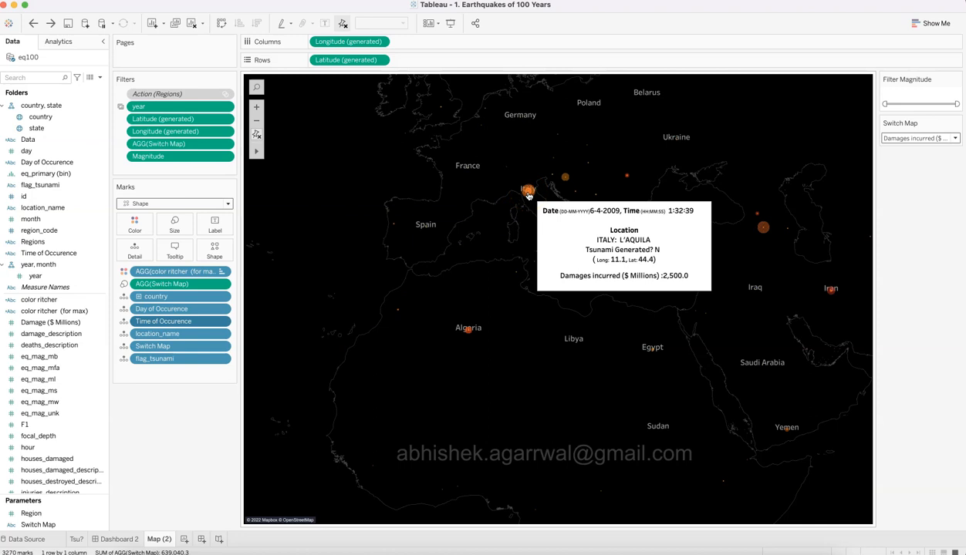
mouse_move(470, 333)
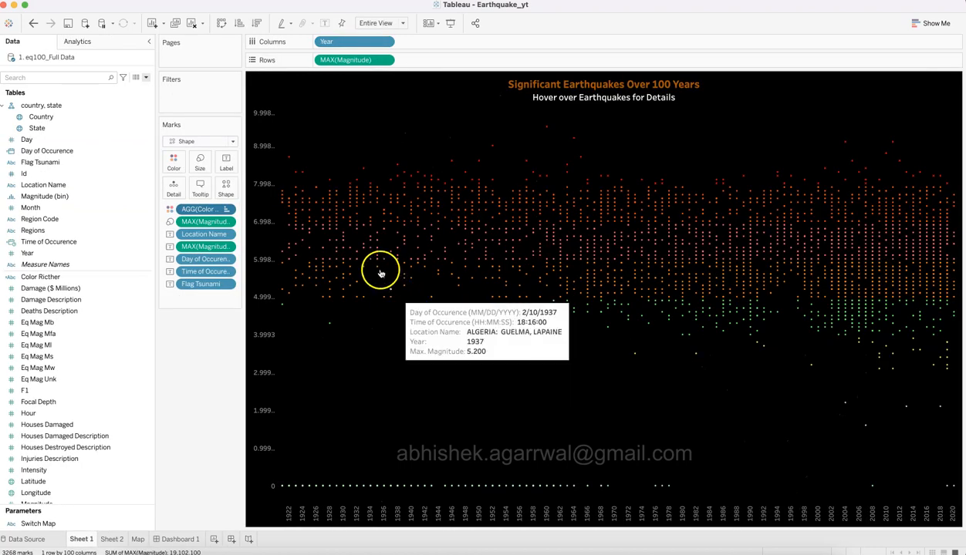
mouse_move(376, 262)
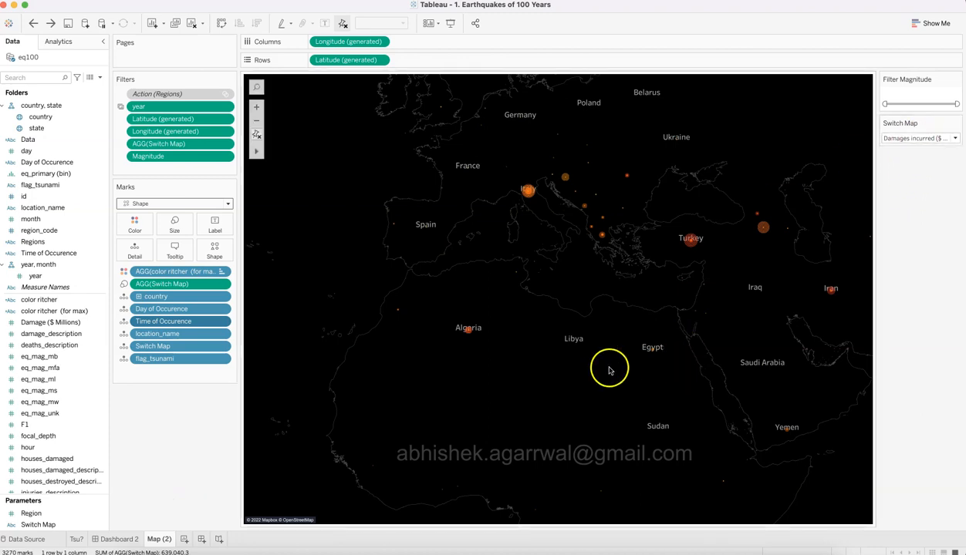
click(115, 539)
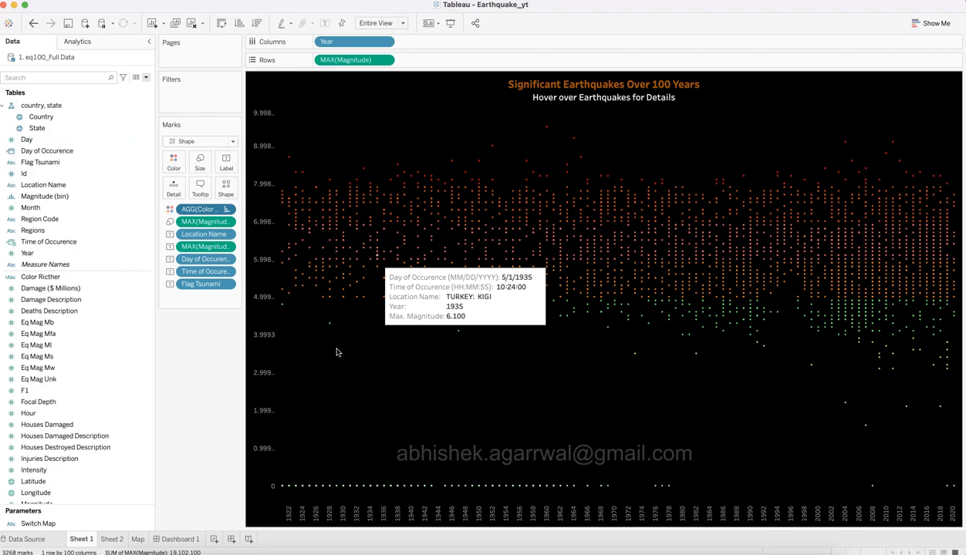
Place a vertical layout container on the empty Dashboard 1 of Earthquake_yt
click(179, 539)
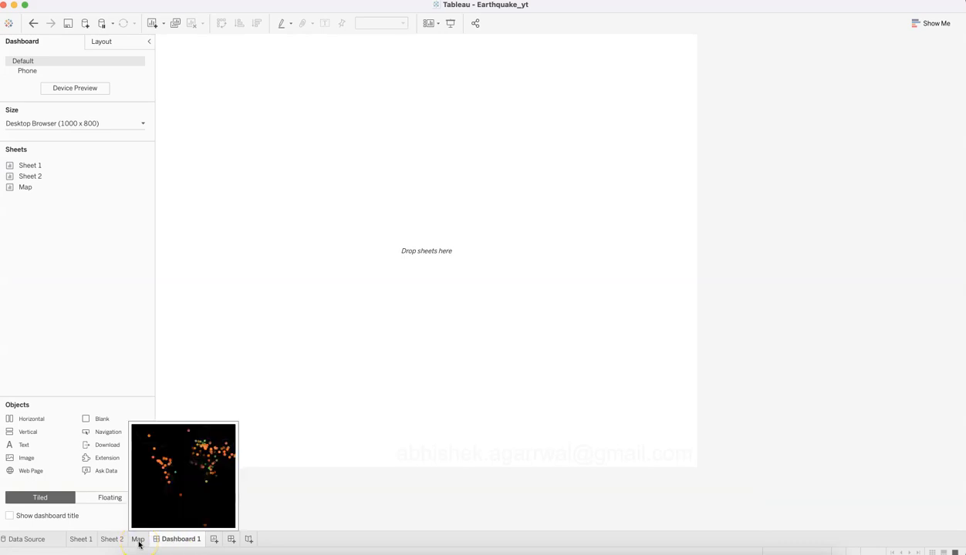
click(138, 542)
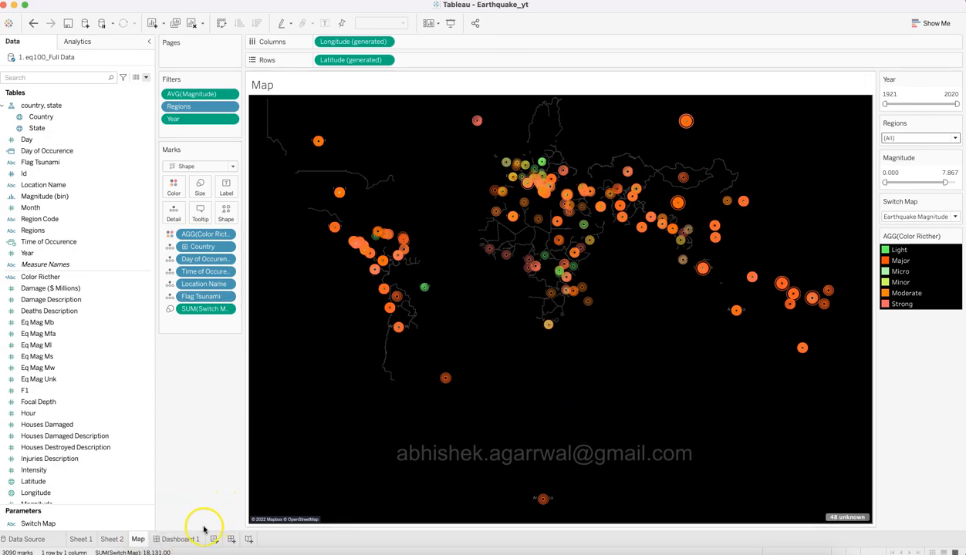
click(180, 539)
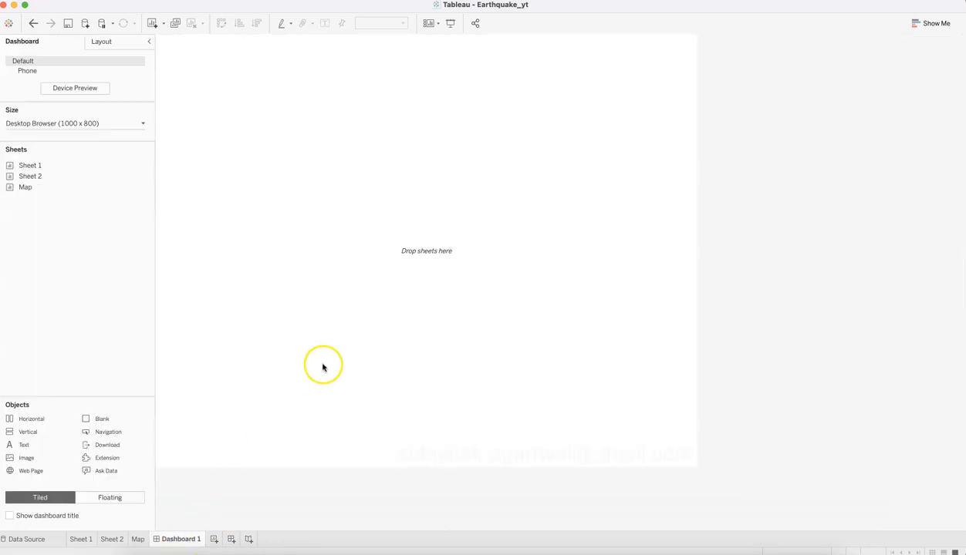
click(247, 79)
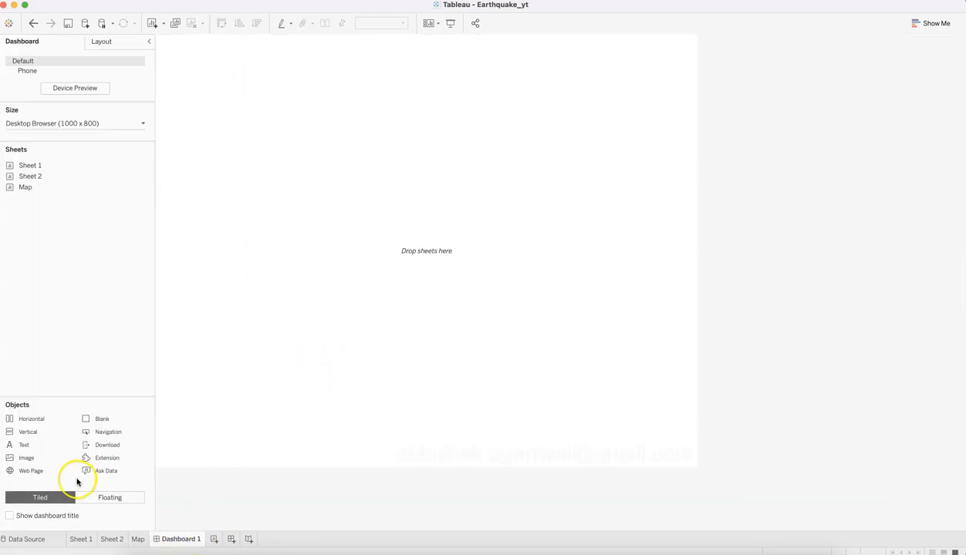
drag(34, 431, 298, 252)
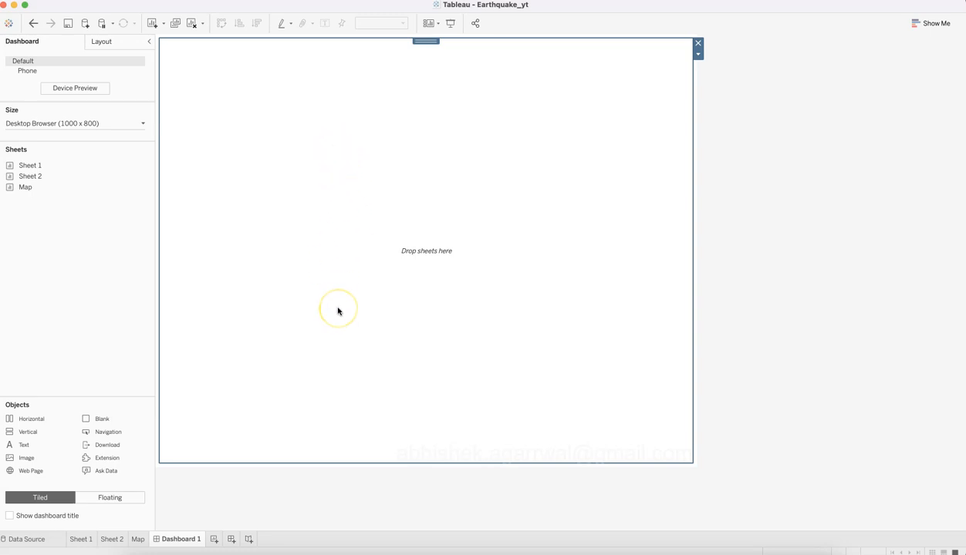
Examine the title block and its layout options on Dashboard 2 in the Earthquakes of 100 Years workbook
key(super+Tab)
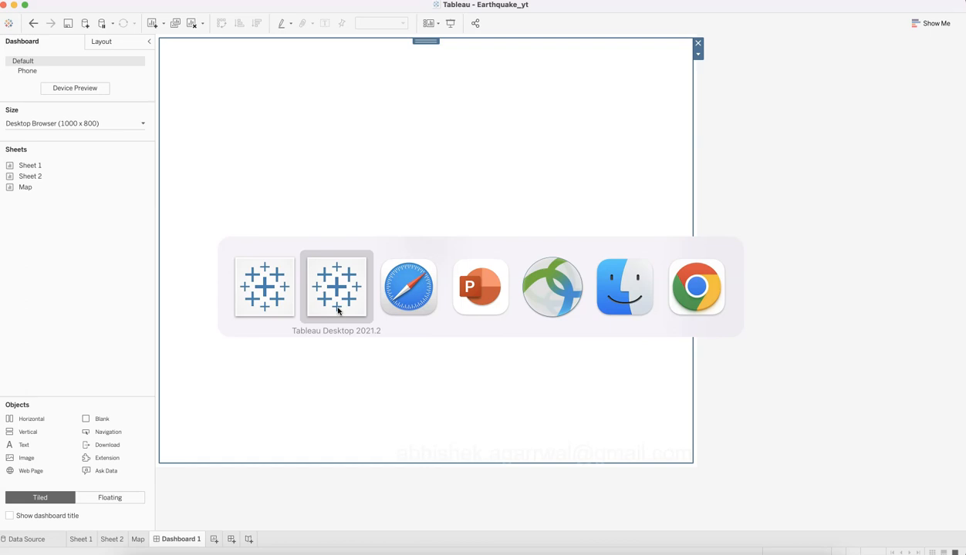
scroll(362, 297, up, 3)
scroll(376, 310, up, 5)
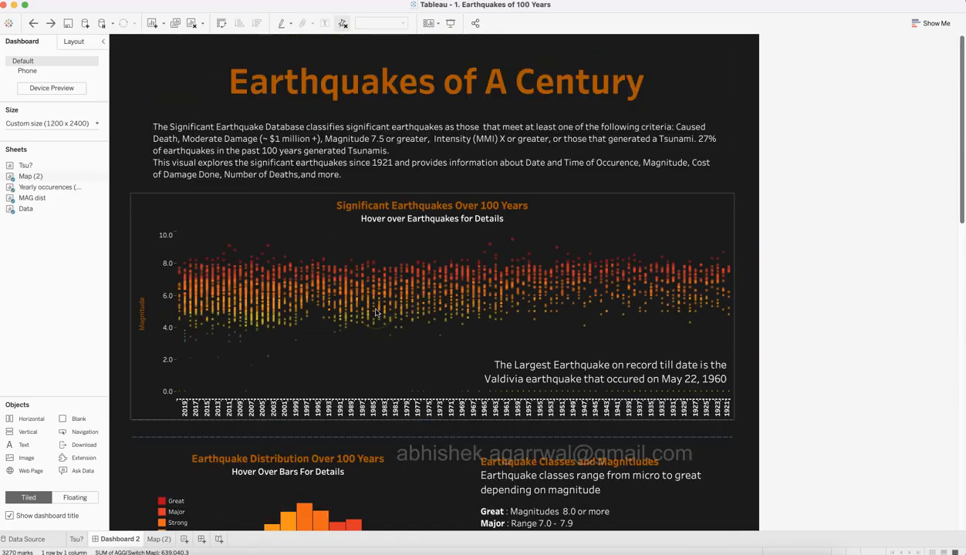
click(393, 67)
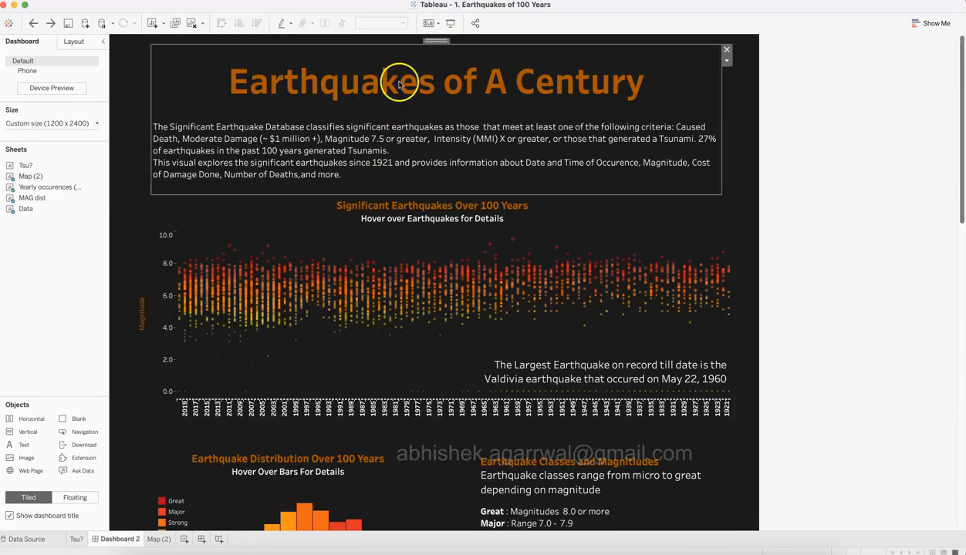
click(727, 63)
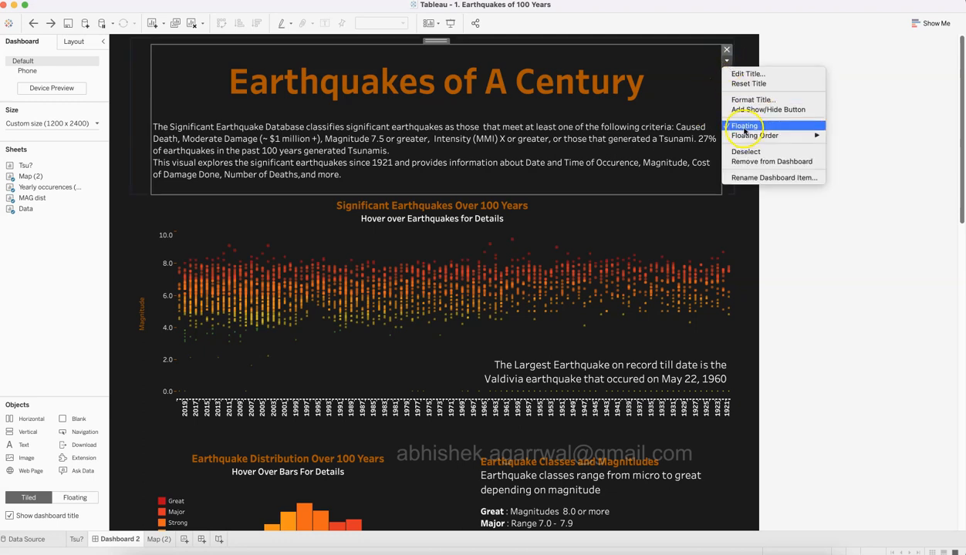
click(819, 254)
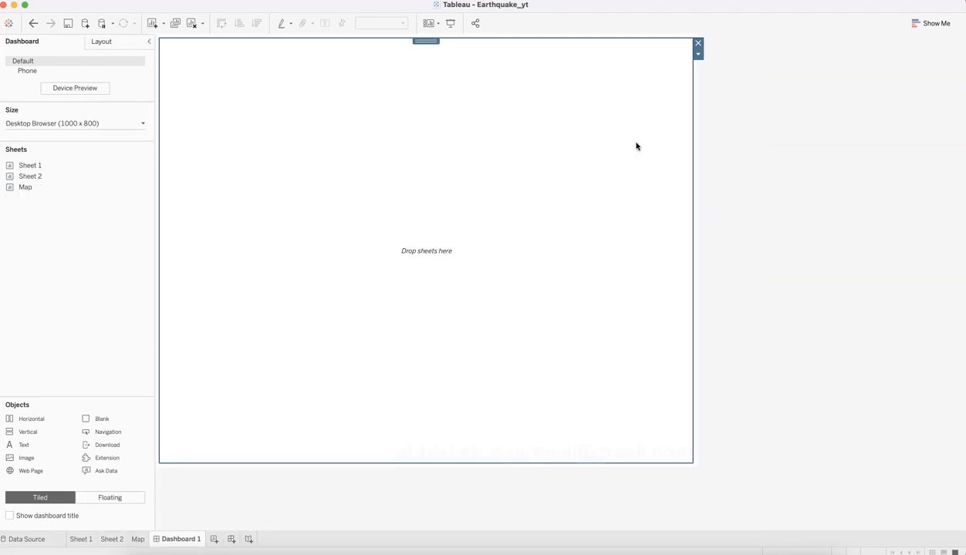
Add a text object to Earthquake_yt's Dashboard 1 containing the "Earthquakes of A Century" title text copied from the reference dashboard
mouse_move(57, 161)
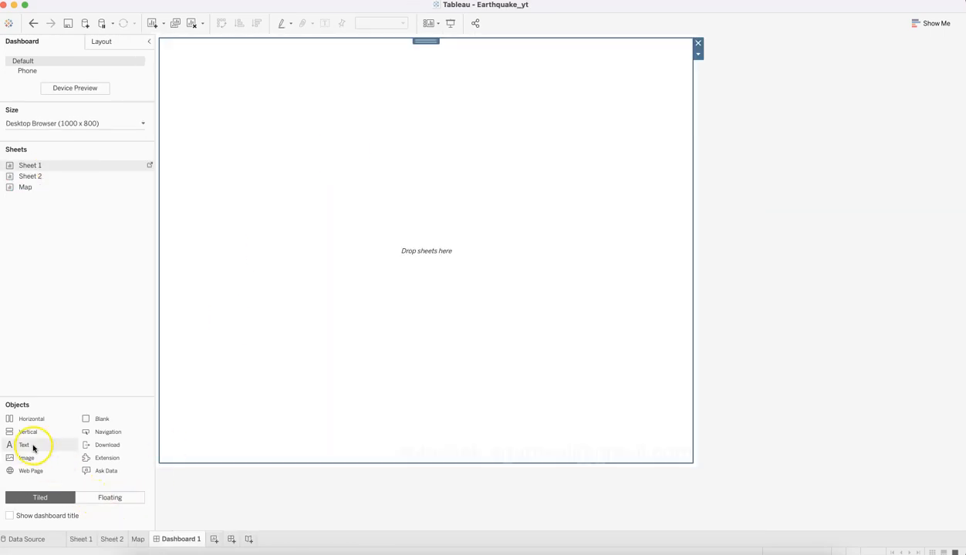
drag(33, 447, 332, 114)
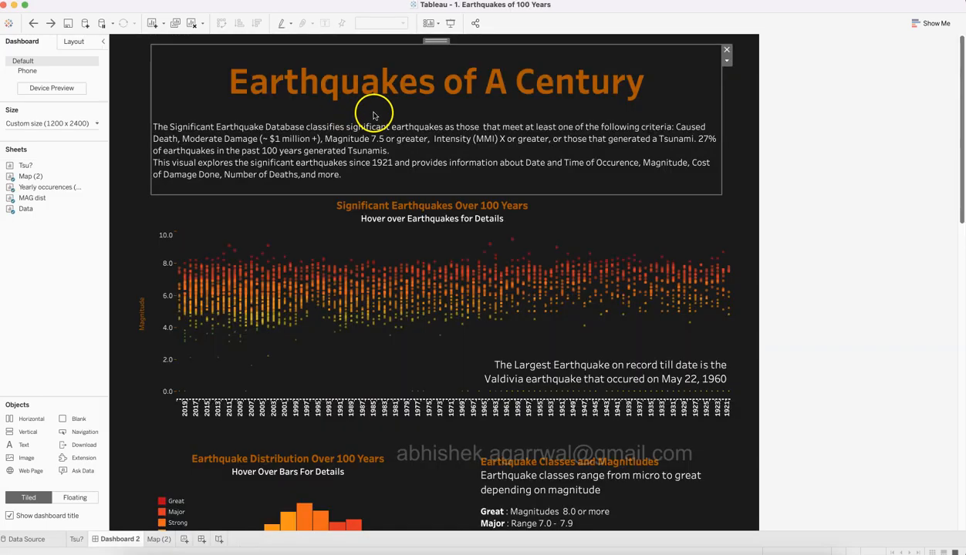
double_click(373, 115)
key(super+a)
key(super+c)
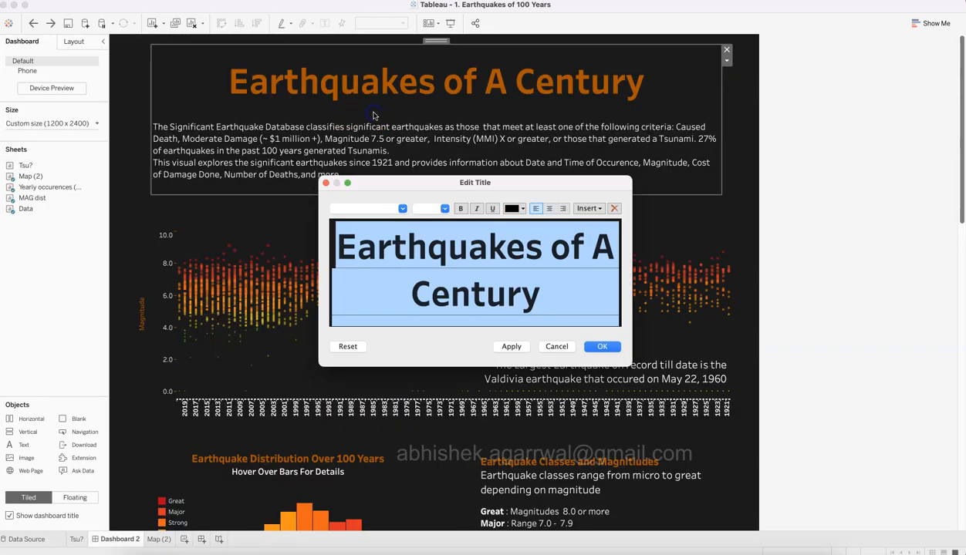
click(558, 347)
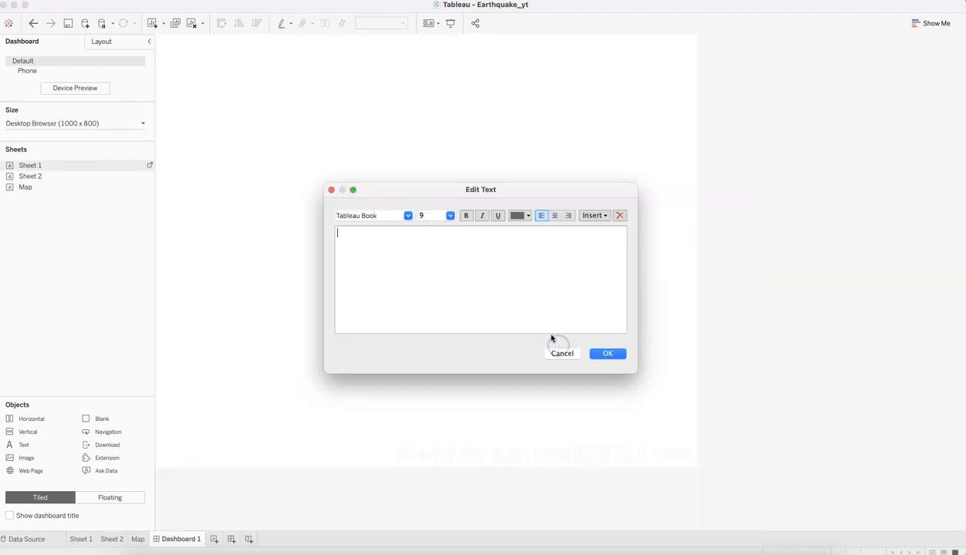
click(518, 291)
key(super+v)
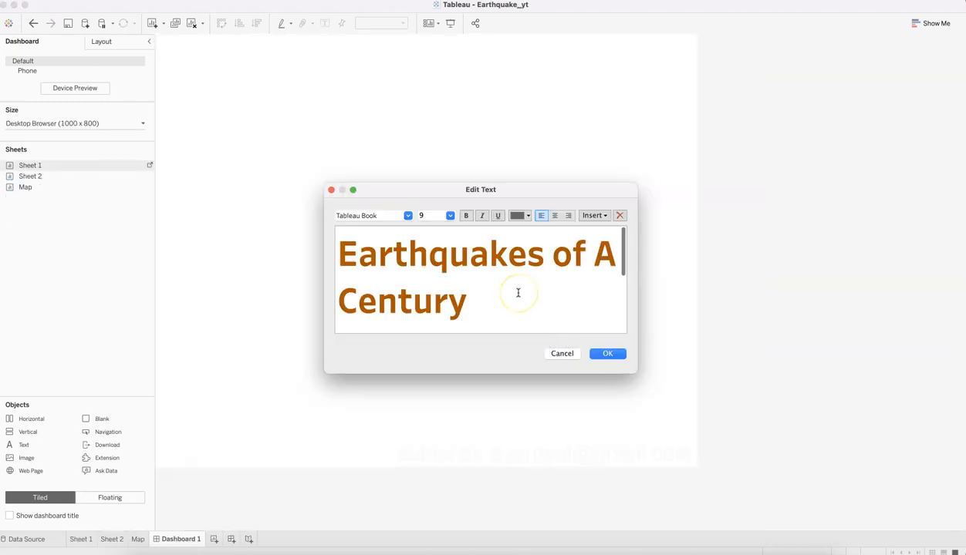
click(598, 358)
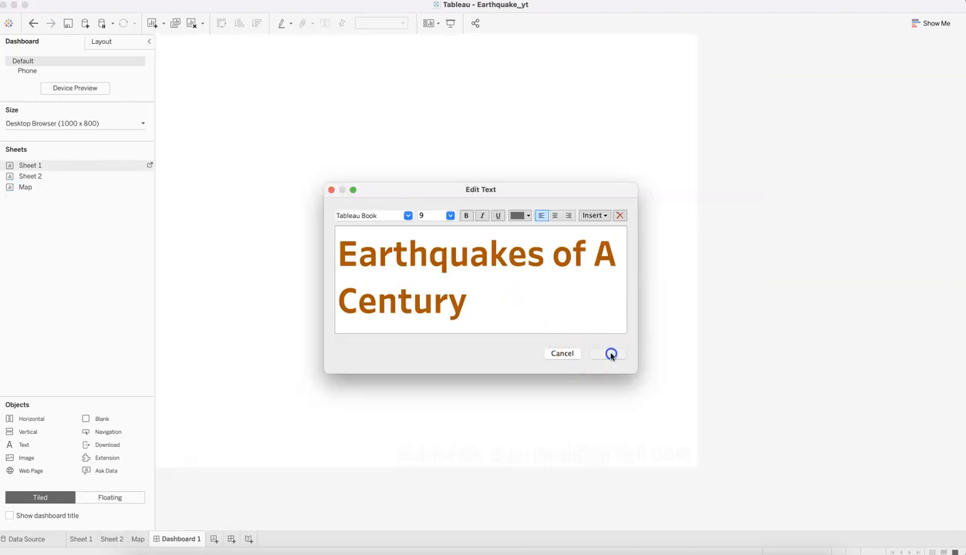
Centre-align the "Earthquakes of A Century" title line in the text object on Dashboard 1
click(453, 90)
double_click(452, 91)
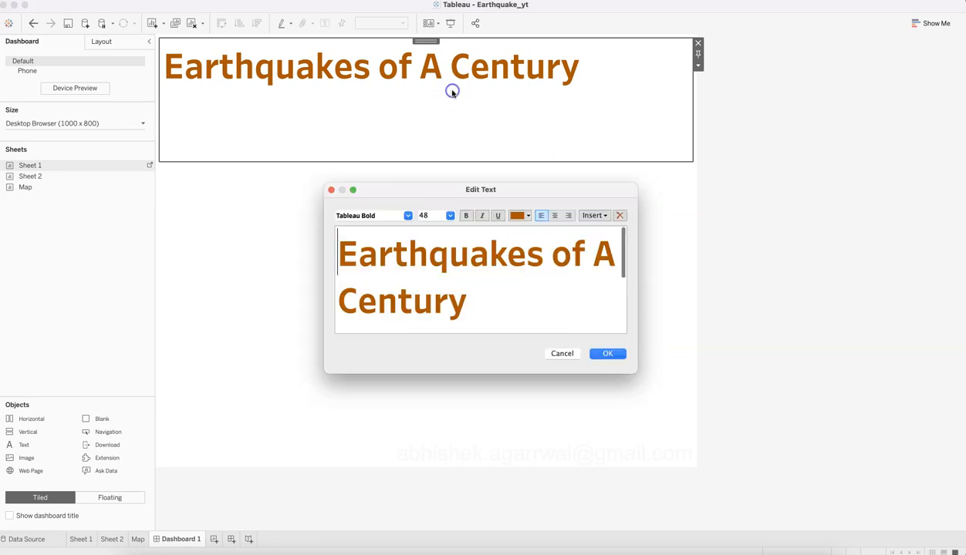
key(Escape)
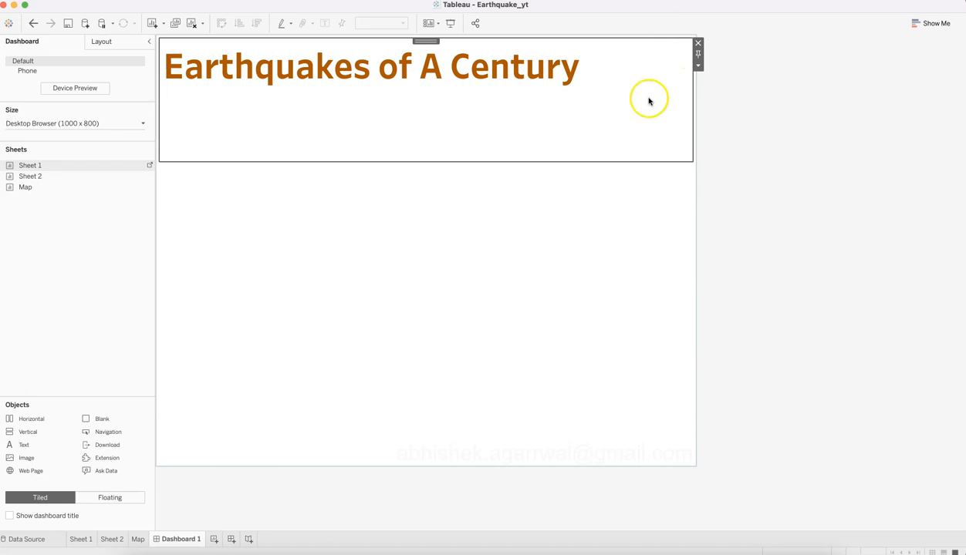
double_click(462, 115)
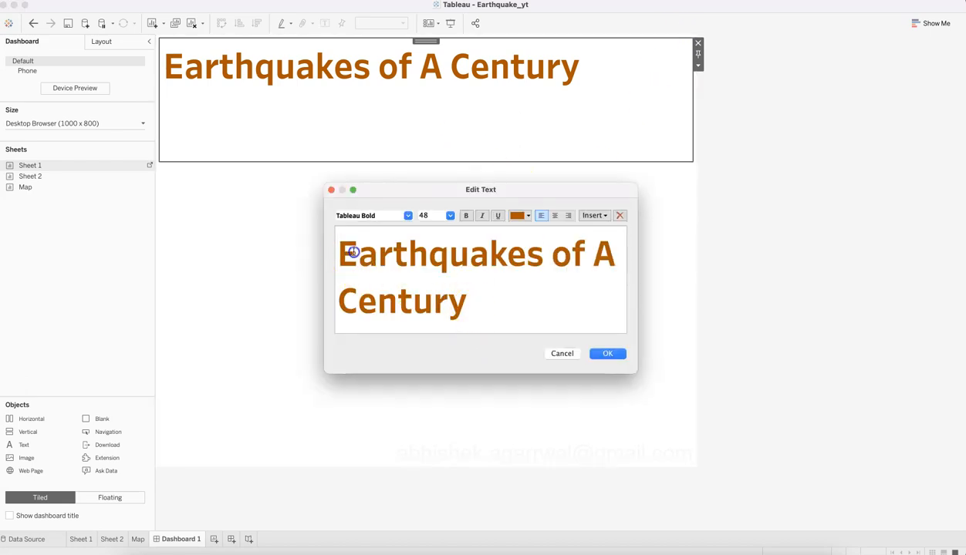
drag(349, 260, 460, 286)
click(554, 215)
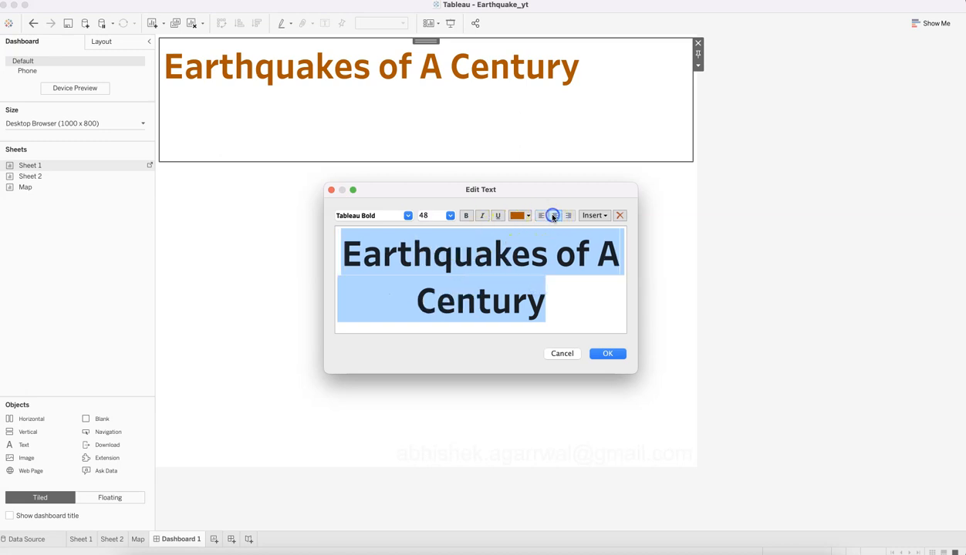
click(609, 354)
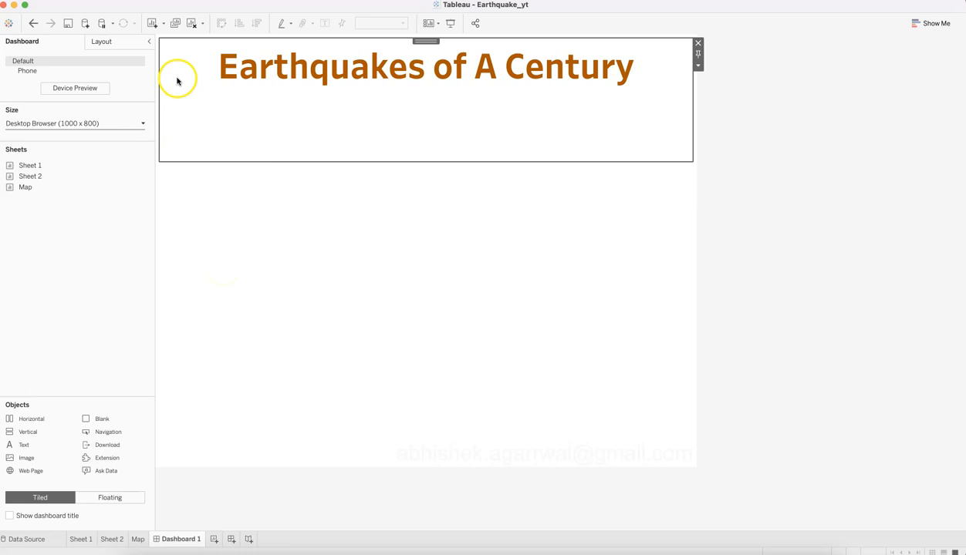
Set the background of Dashboard 1's outer Tiled container to near-black at 100% opacity
click(157, 38)
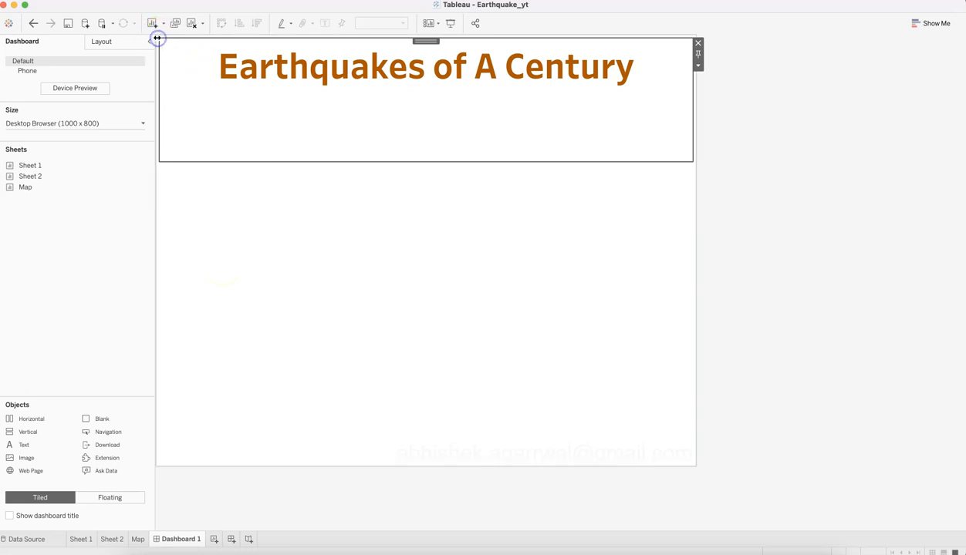
click(160, 38)
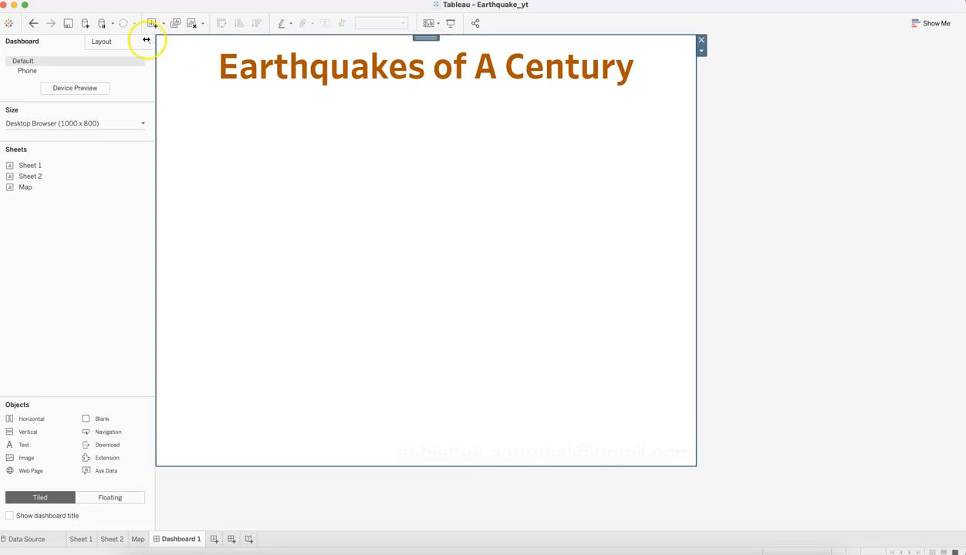
click(129, 43)
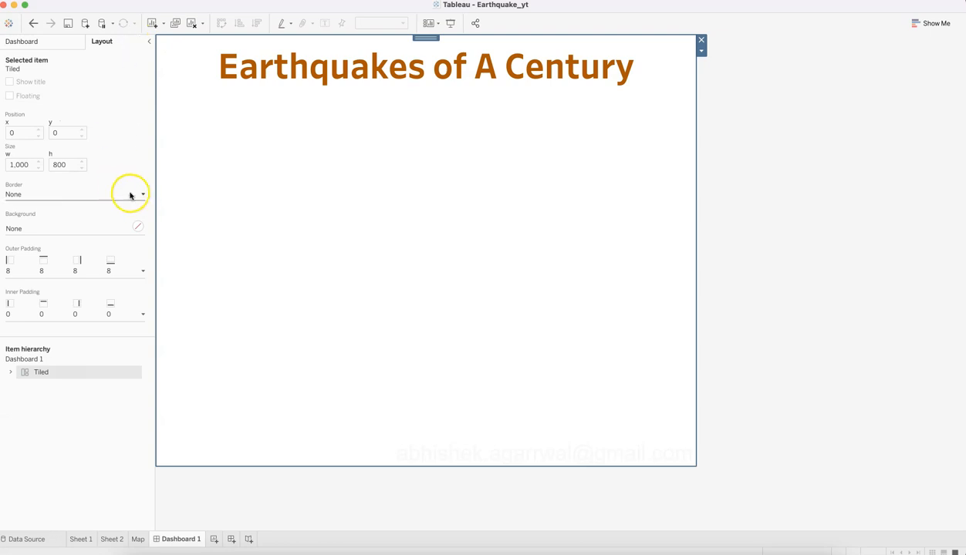
click(139, 227)
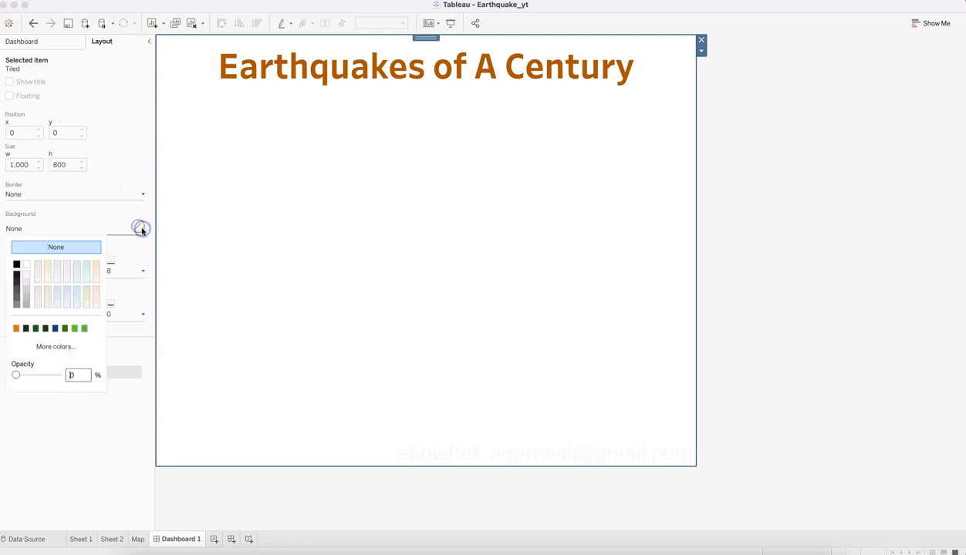
click(17, 274)
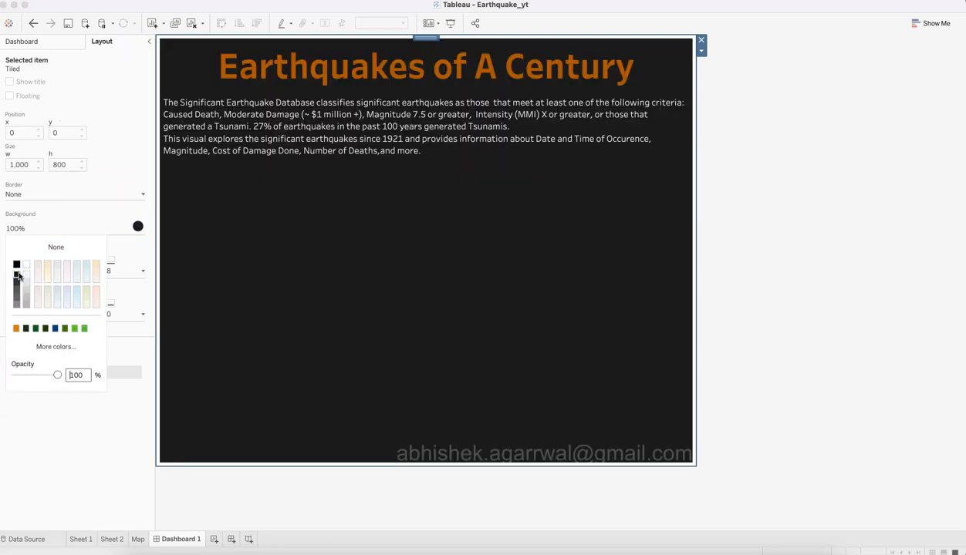
click(20, 276)
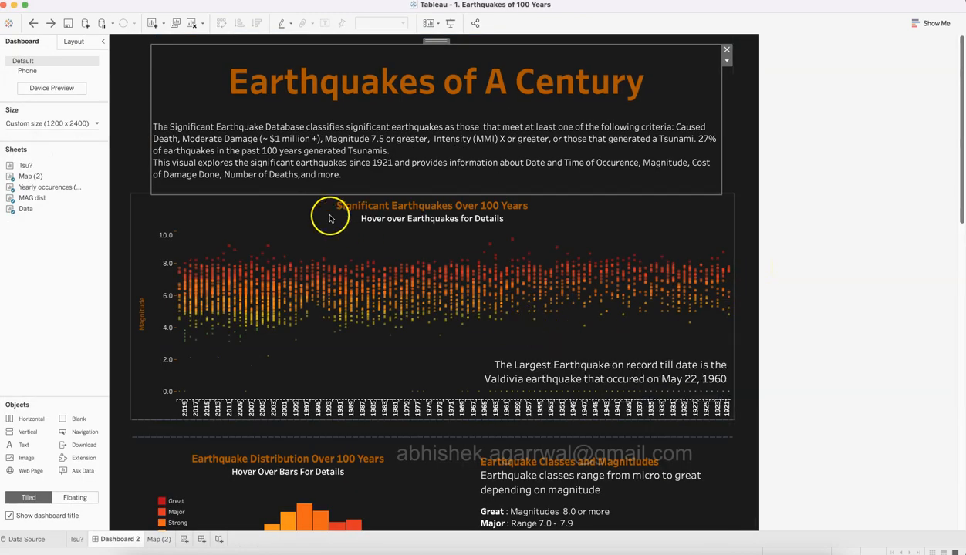
Check the side spacing on the reference Dashboard 2, and add Sheet 1 beneath the title text on Earthquake_yt's Dashboard 1
click(124, 151)
click(160, 152)
click(122, 166)
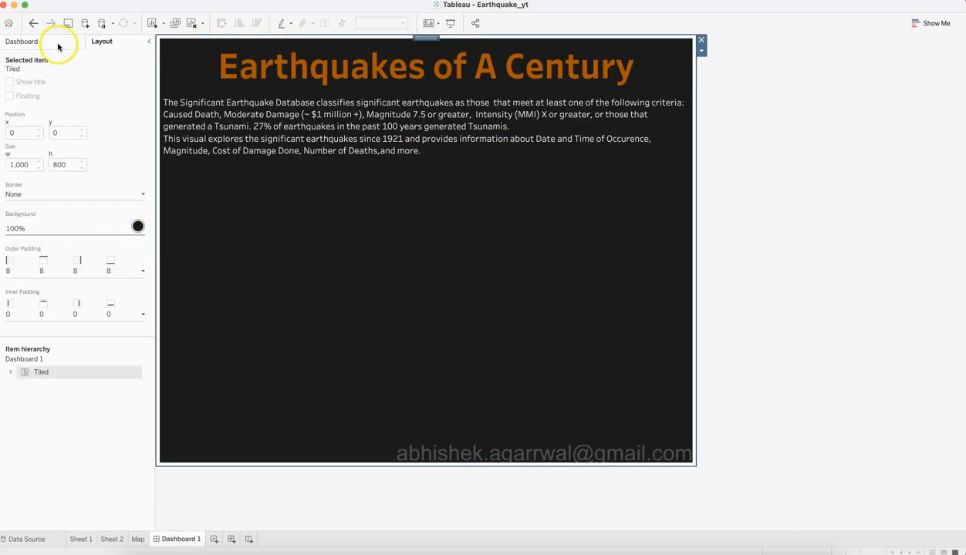
click(58, 42)
double_click(31, 165)
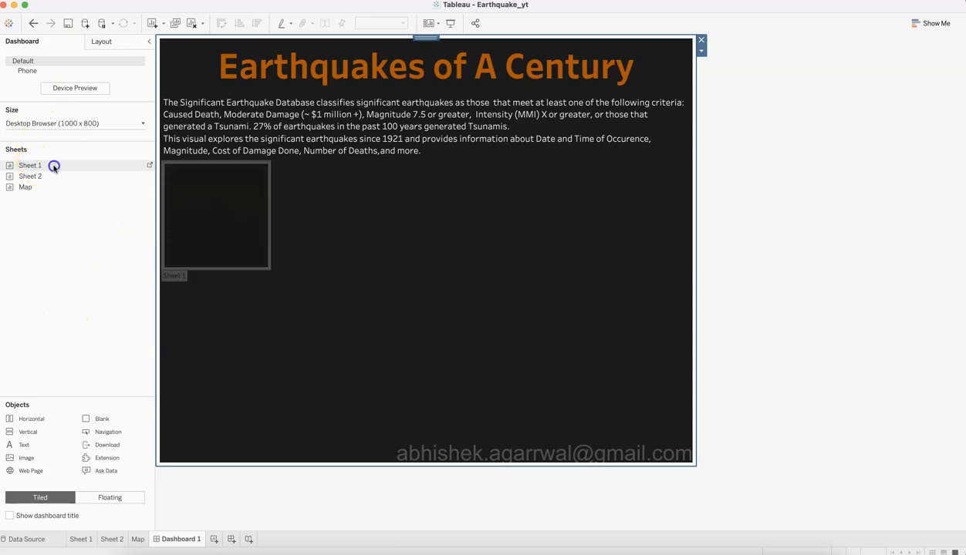
drag(54, 166, 322, 318)
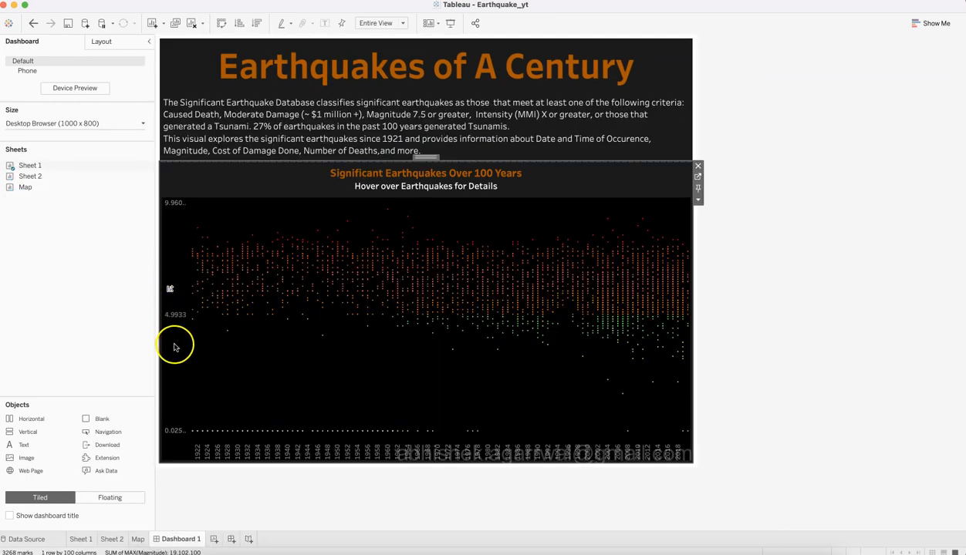
Set the Max. Magnitude axis's major tick marks on Dashboard 1 to Fixed with origin 0 and interval 10
right_click(173, 347)
click(186, 352)
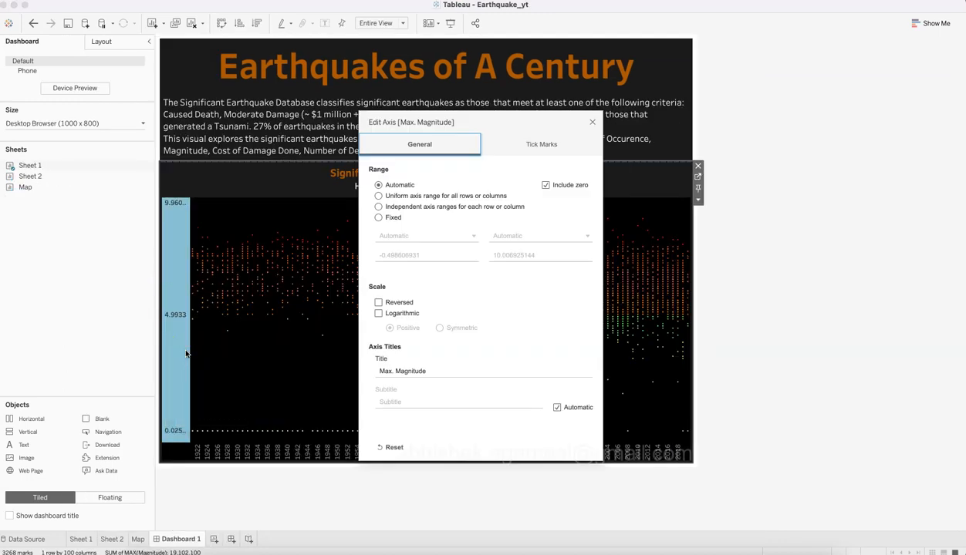
click(523, 146)
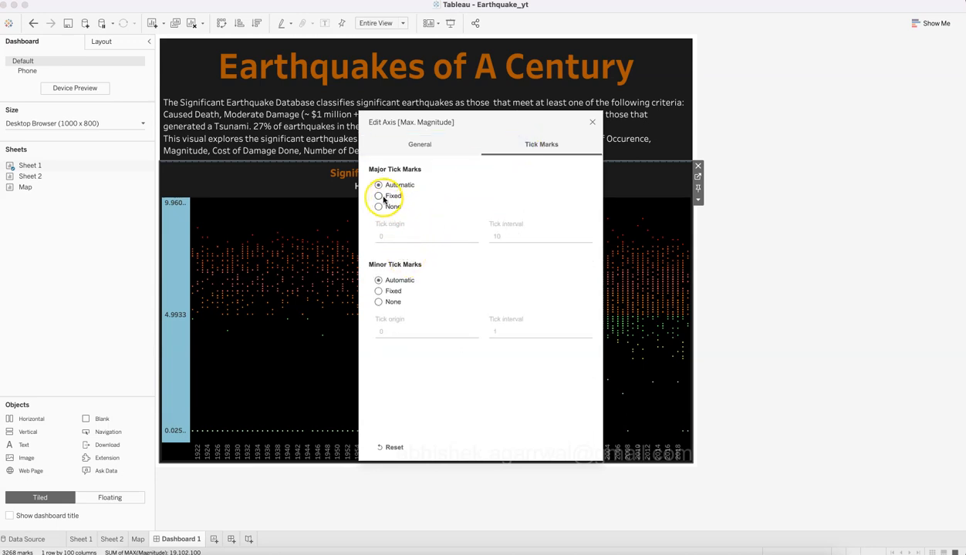
click(384, 198)
click(502, 236)
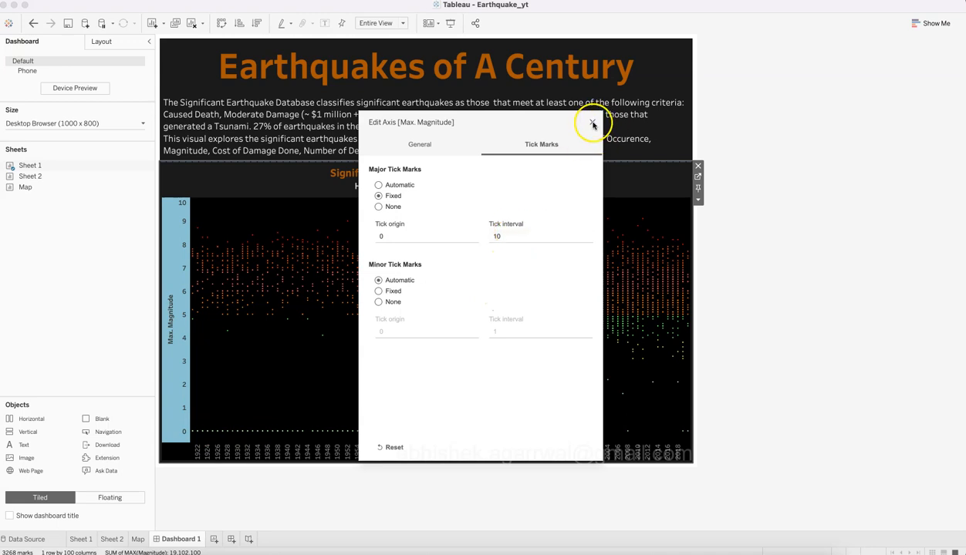
click(592, 123)
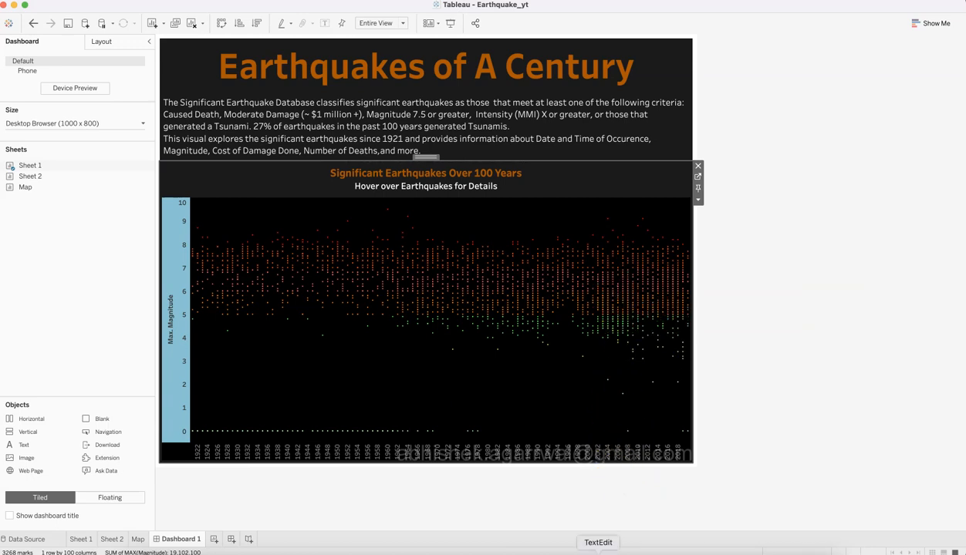
Clear the title of the Max. Magnitude axis and widen the axis area slightly
click(175, 343)
right_click(175, 343)
click(185, 345)
click(431, 372)
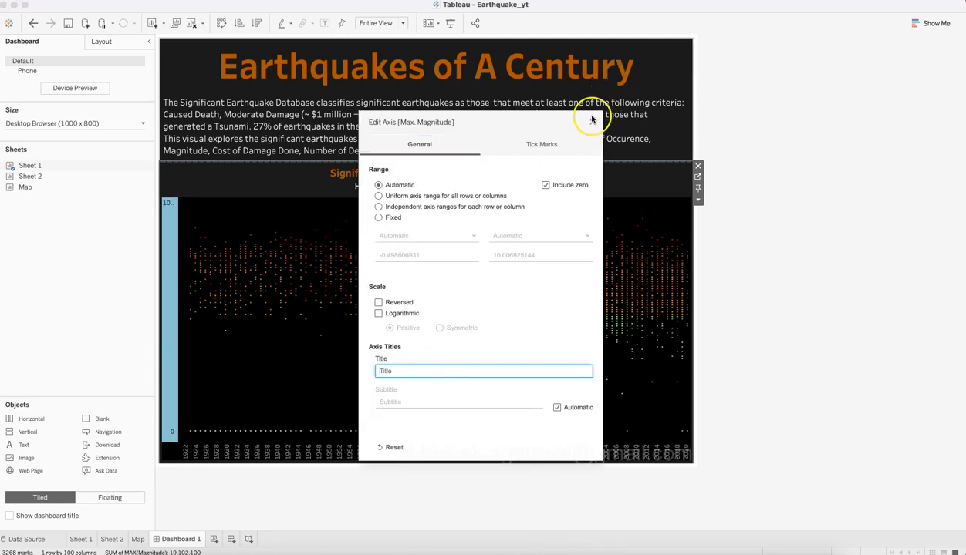
click(592, 122)
click(812, 296)
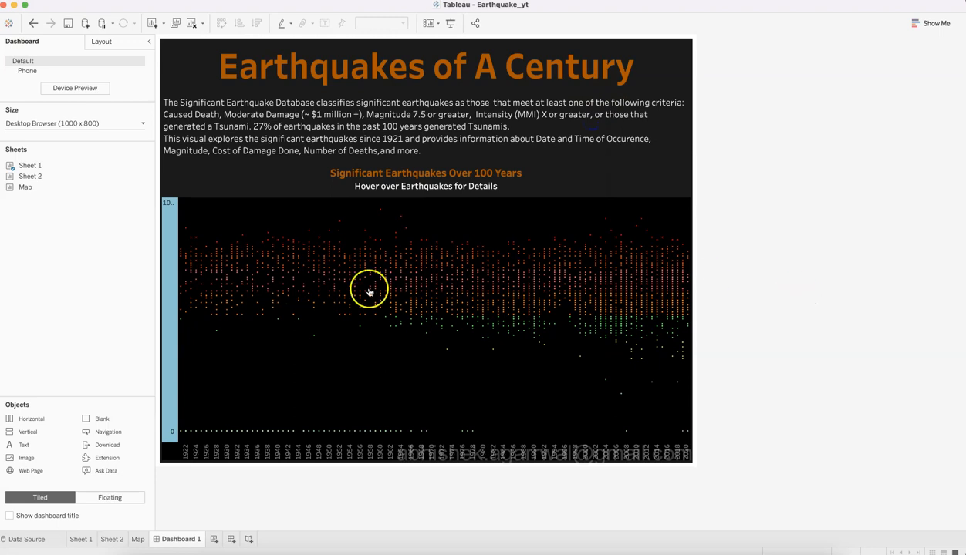
click(170, 334)
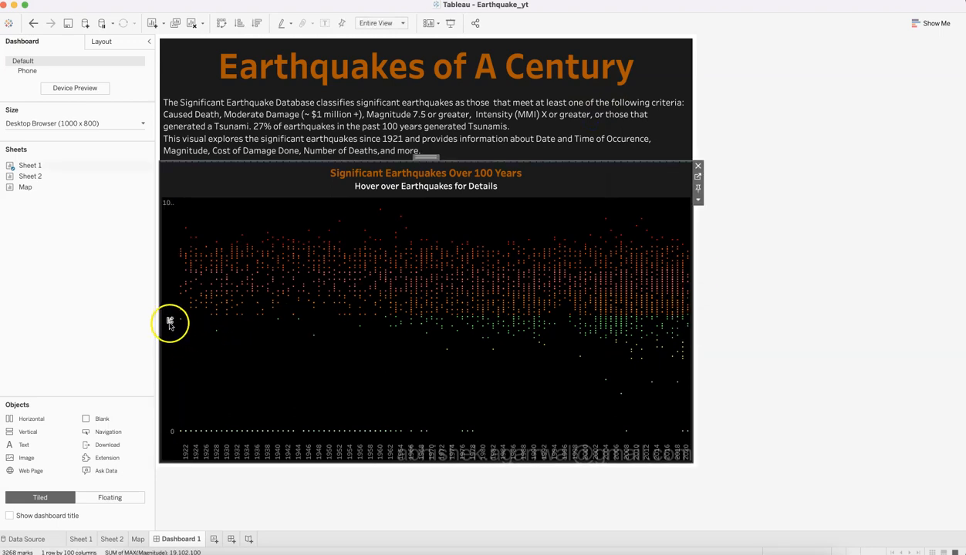
drag(177, 234, 185, 231)
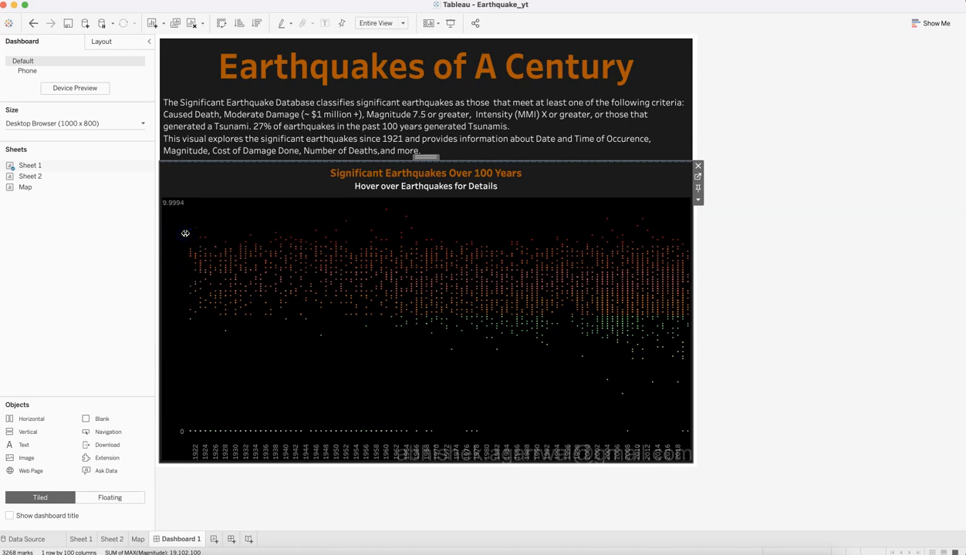
Set the Max. Magnitude axis's major tick interval to 2 and its minor tick marks to Fixed with interval 2
right_click(168, 325)
click(176, 328)
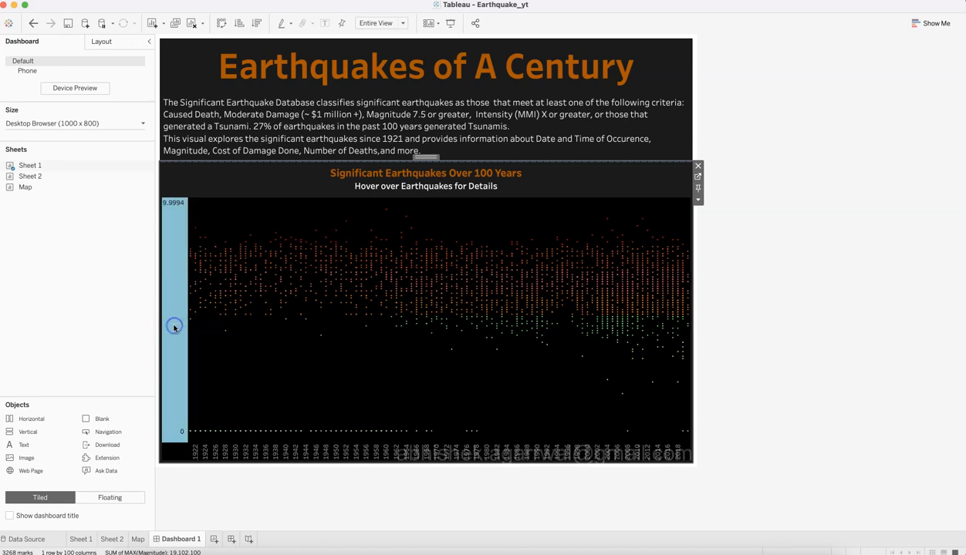
click(503, 143)
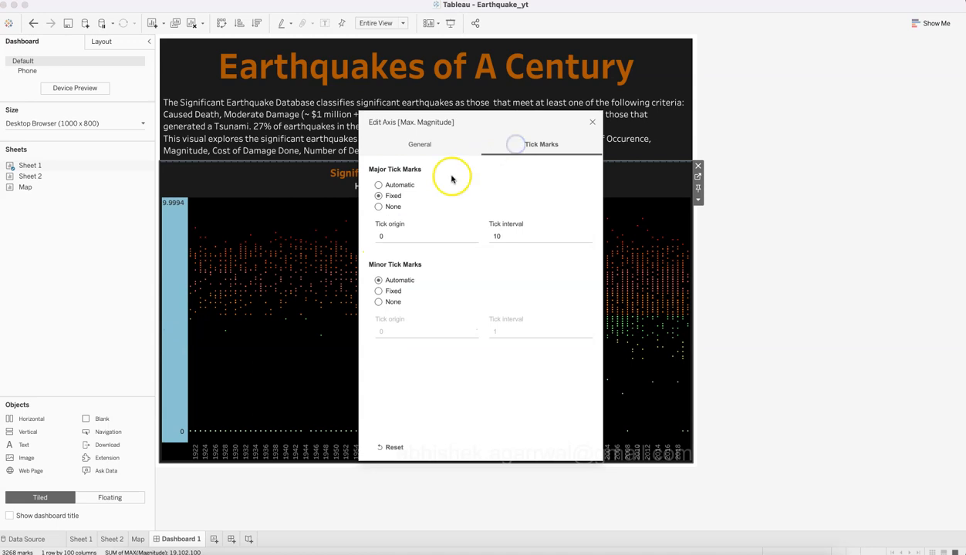
double_click(500, 238)
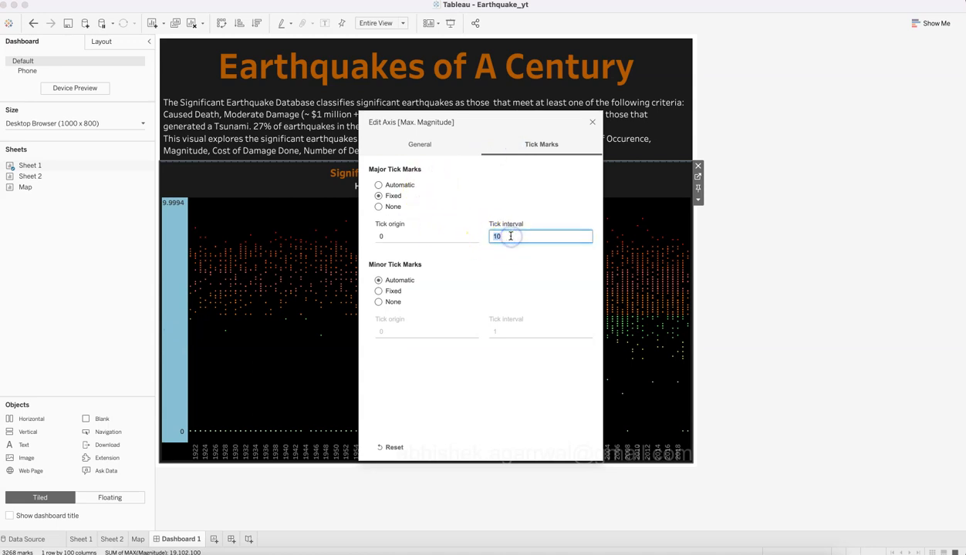
text(2)
click(420, 323)
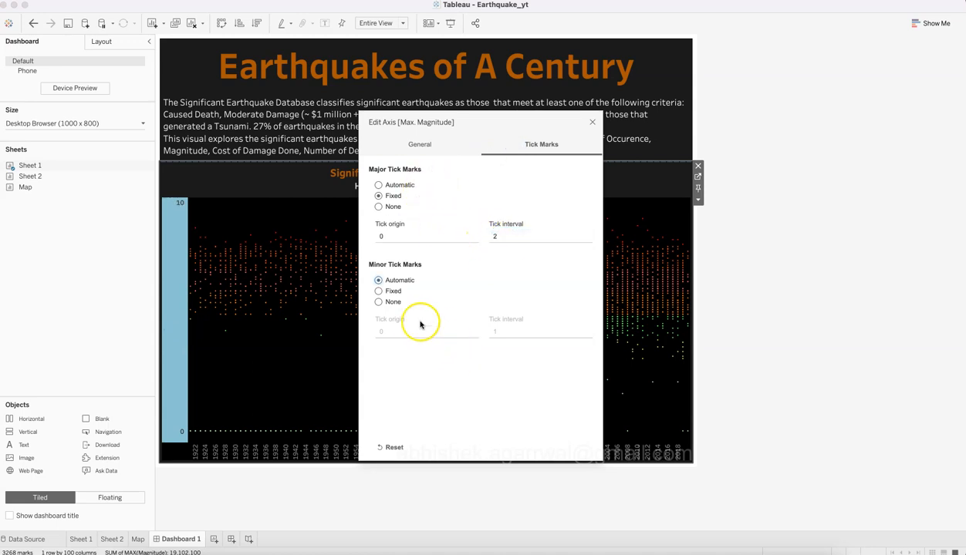
click(379, 292)
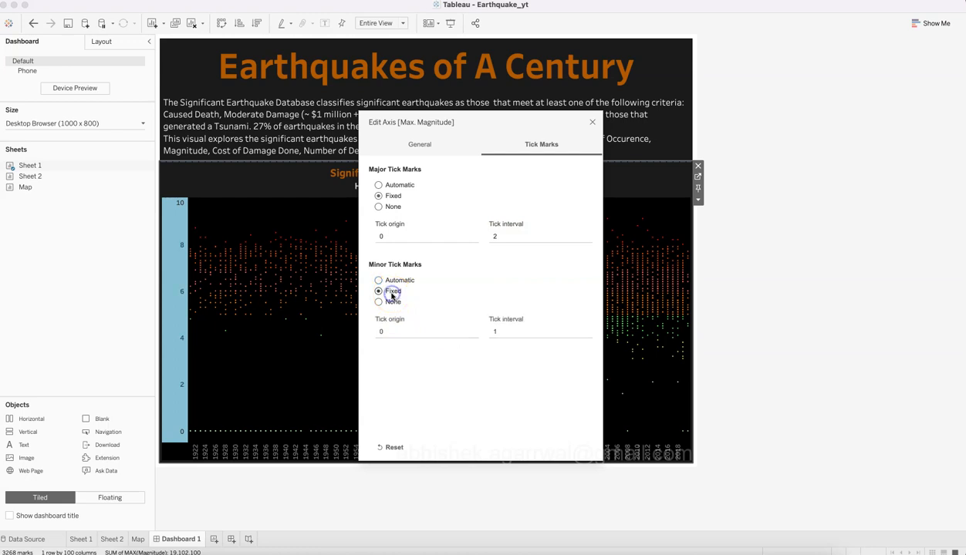
click(513, 330)
key(Tab)
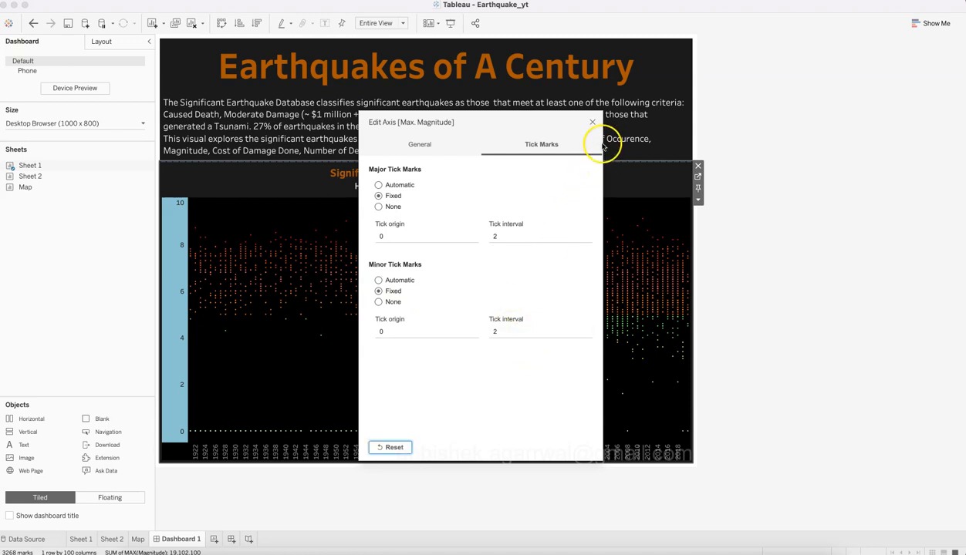
click(591, 123)
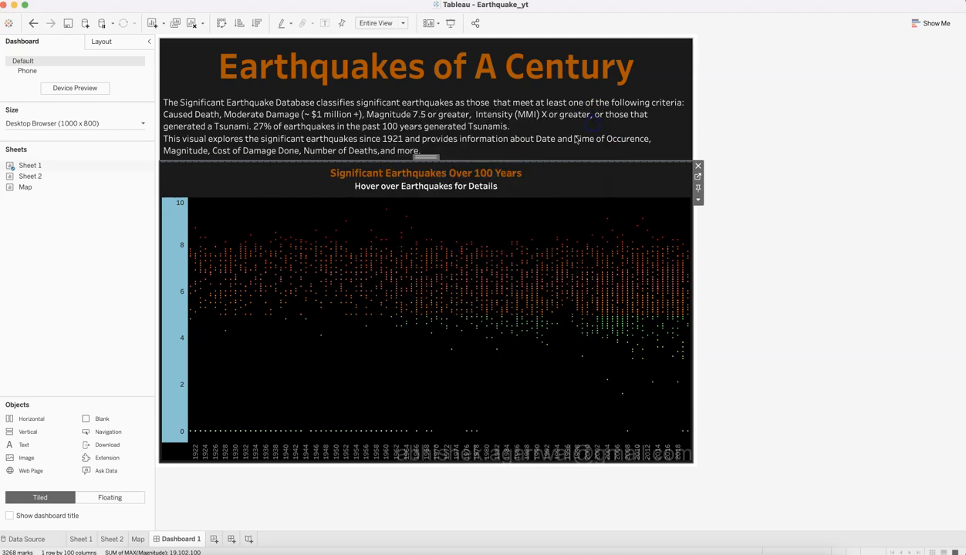
click(231, 539)
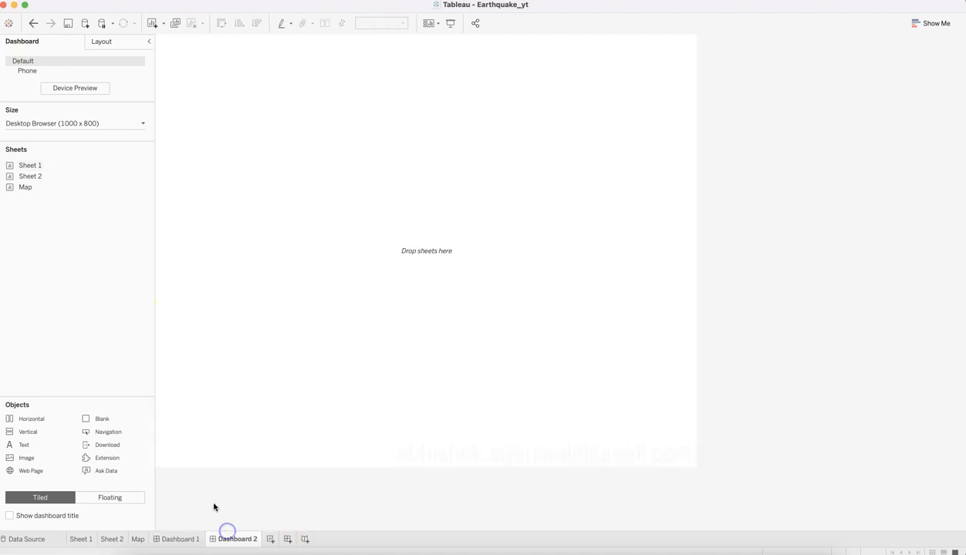
right_click(240, 545)
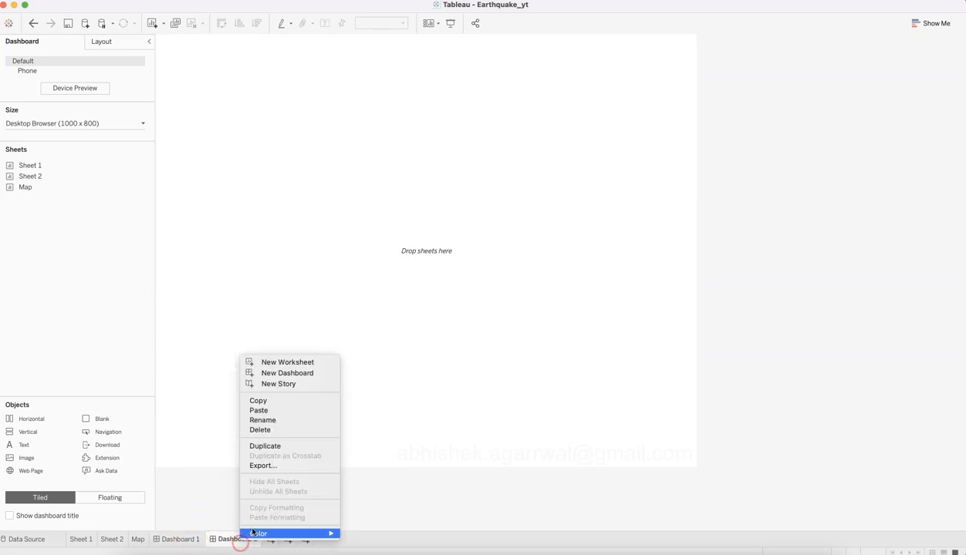
click(260, 430)
click(793, 325)
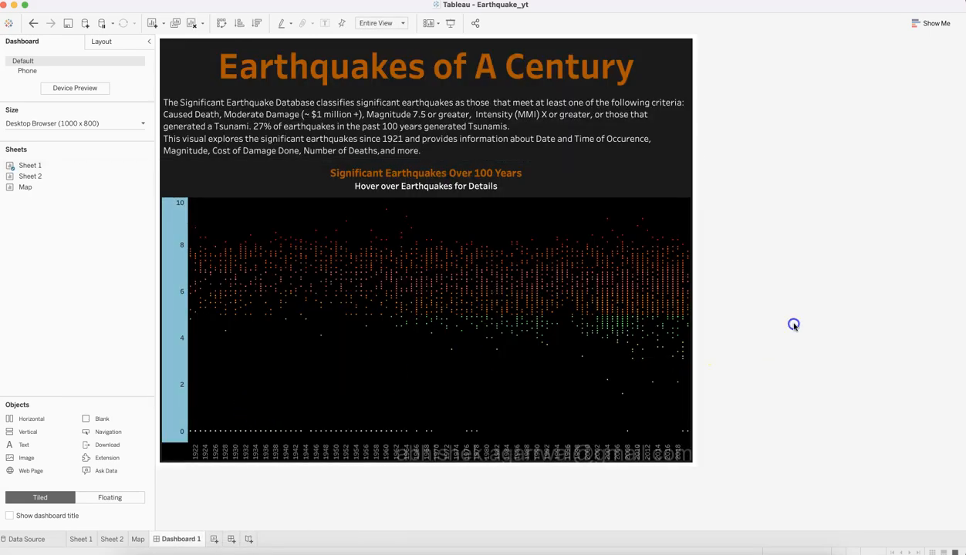
Check the largest-earthquake note on the reference Dashboard 2, and place a floating text object over the magnitude chart on Earthquake_yt's Dashboard 1
click(186, 363)
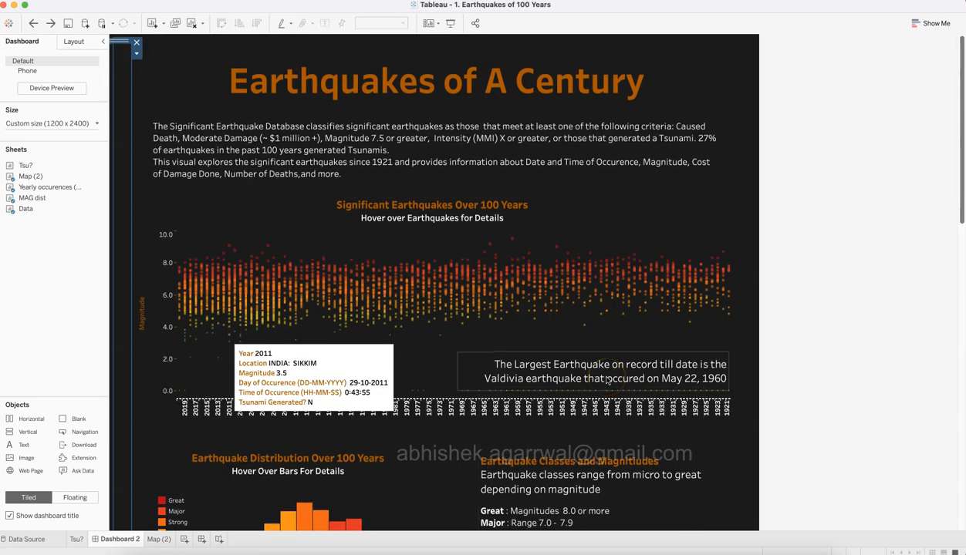
click(569, 371)
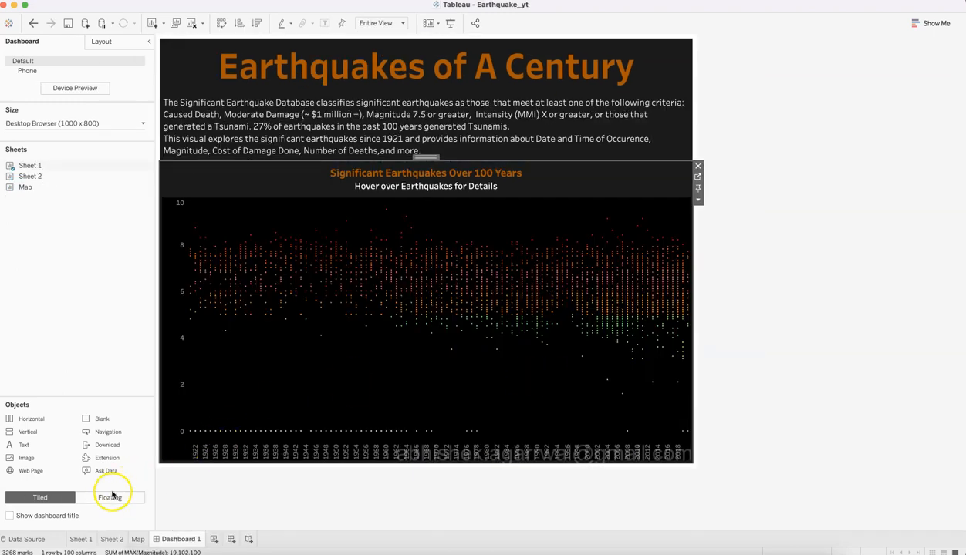
click(110, 498)
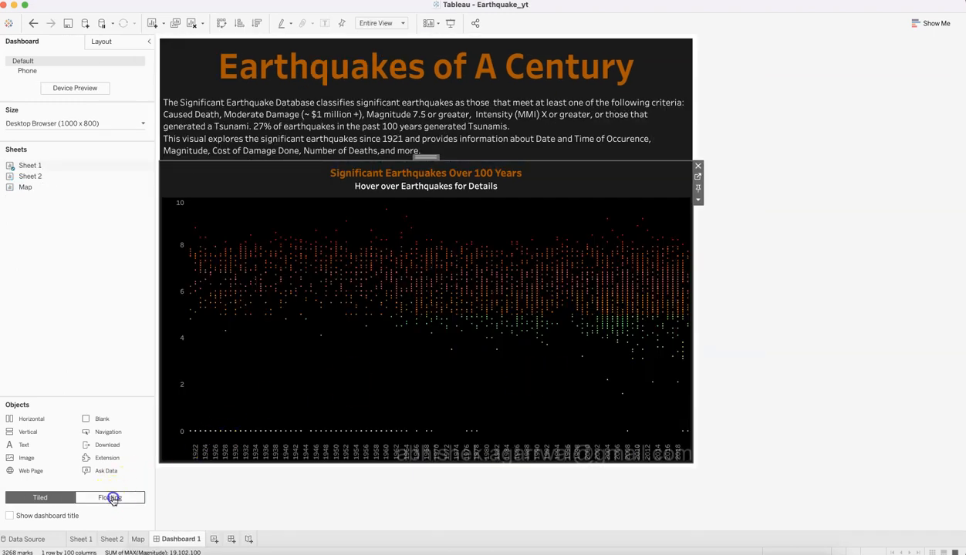
drag(35, 445, 500, 303)
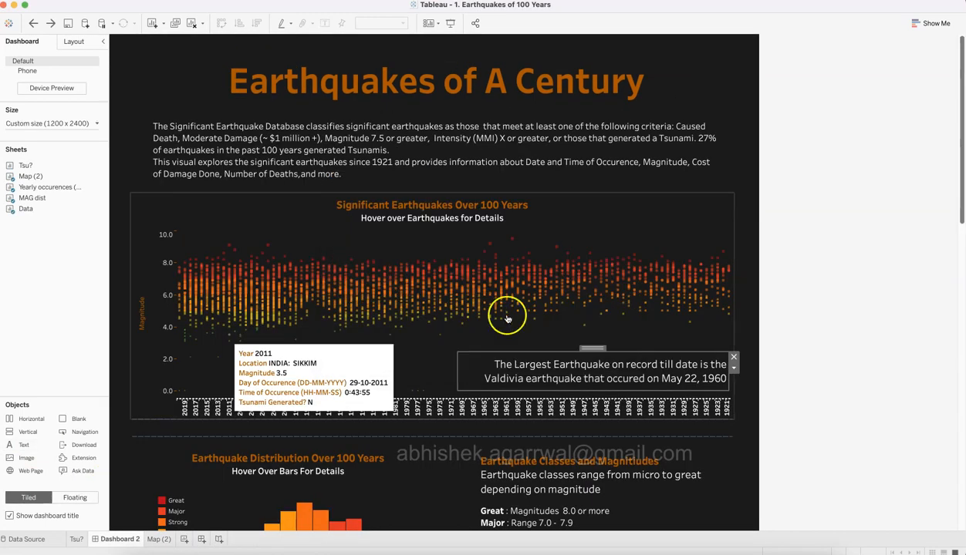
Copy the reference note "The Largest Earthquake on record till date is the Valdivia earthquake that occured on May 22, 1960" into the floating text and move it up slightly
double_click(527, 368)
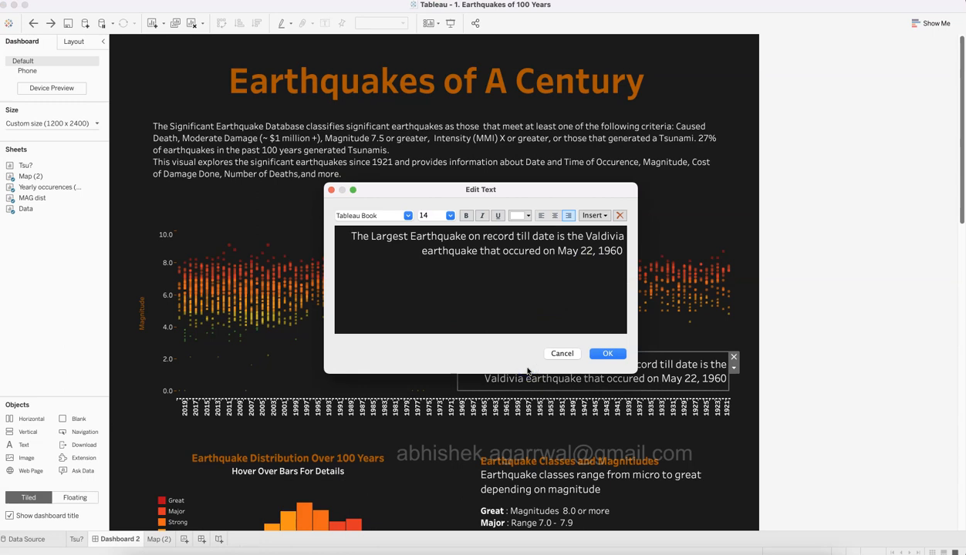
key(super+a)
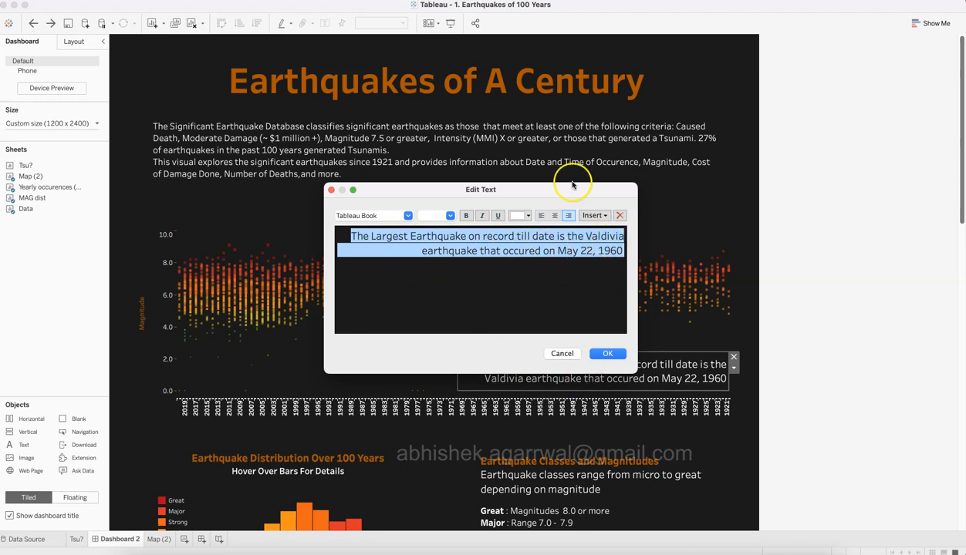
drag(575, 189, 579, 140)
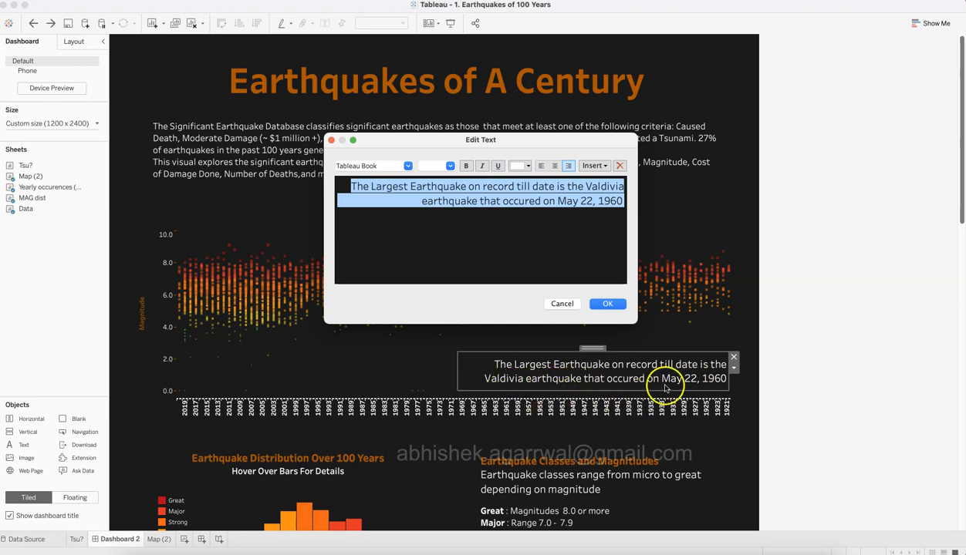
click(615, 311)
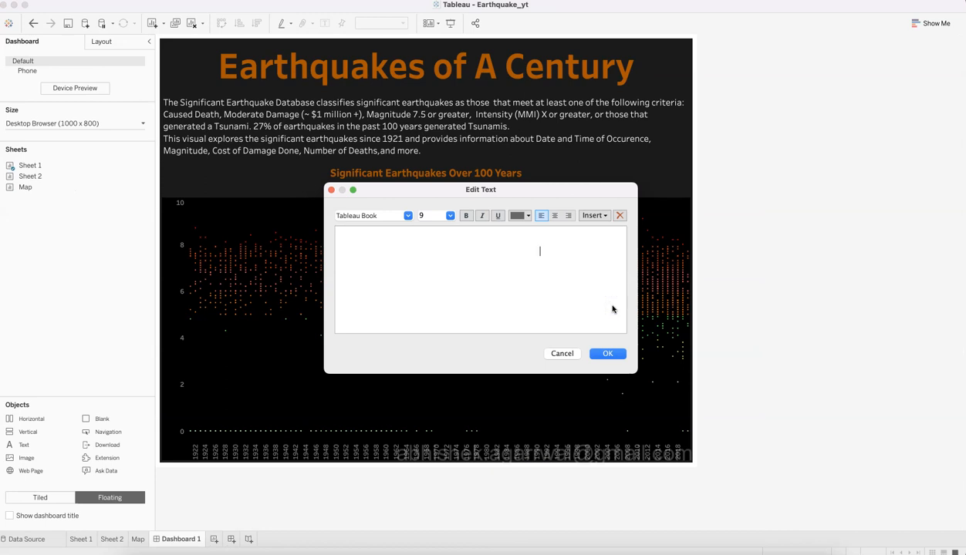
click(607, 353)
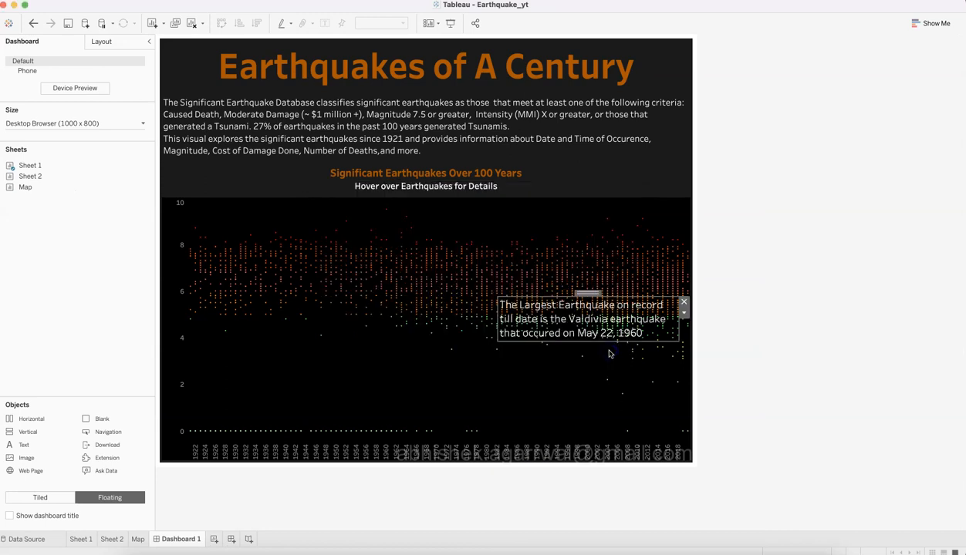
mouse_move(591, 295)
mouse_down()
mouse_move(610, 360)
mouse_move(605, 256)
mouse_up()
click(780, 263)
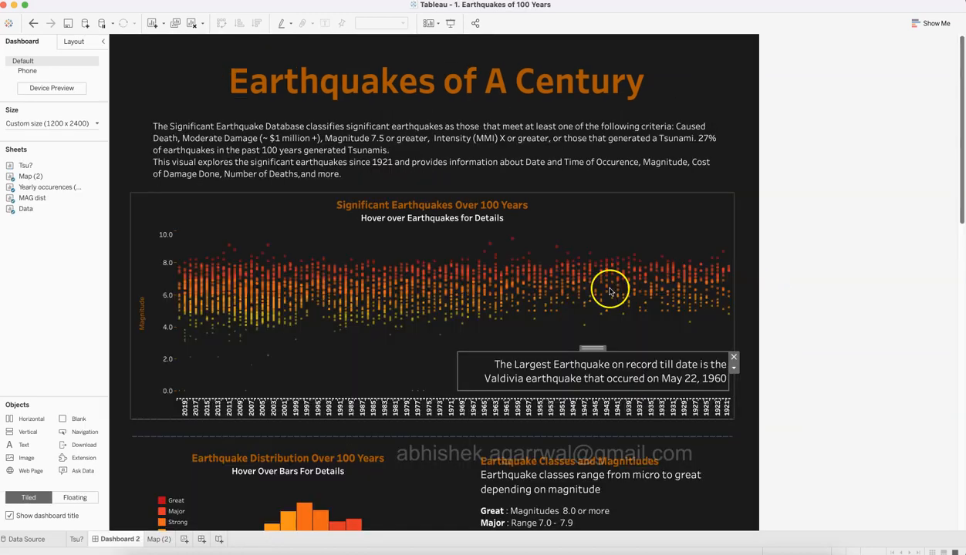
Examine how the reference Dashboard 2 arranges its histogram and earthquake classes text, and set new objects on Dashboard 1 to Tiled
scroll(871, 297, down, 10)
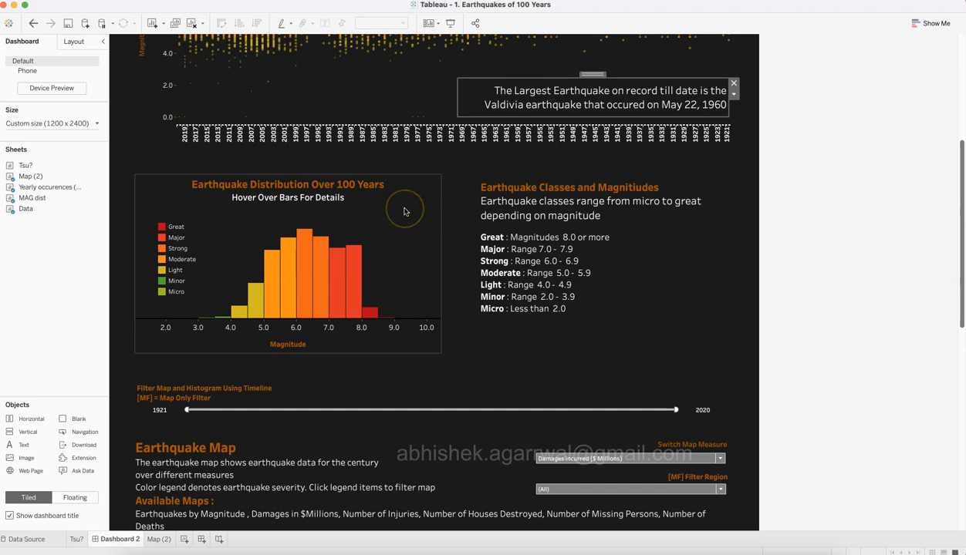
click(404, 211)
click(638, 261)
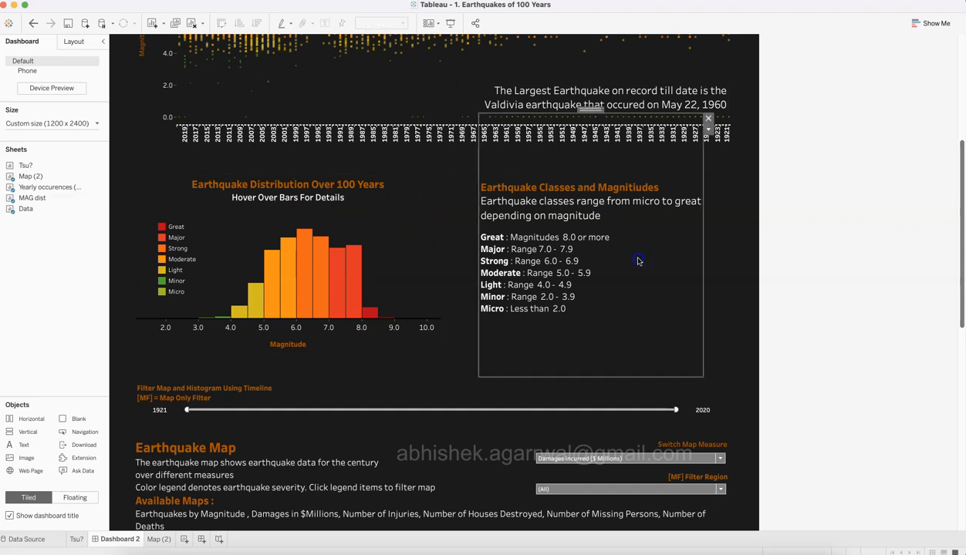
click(439, 281)
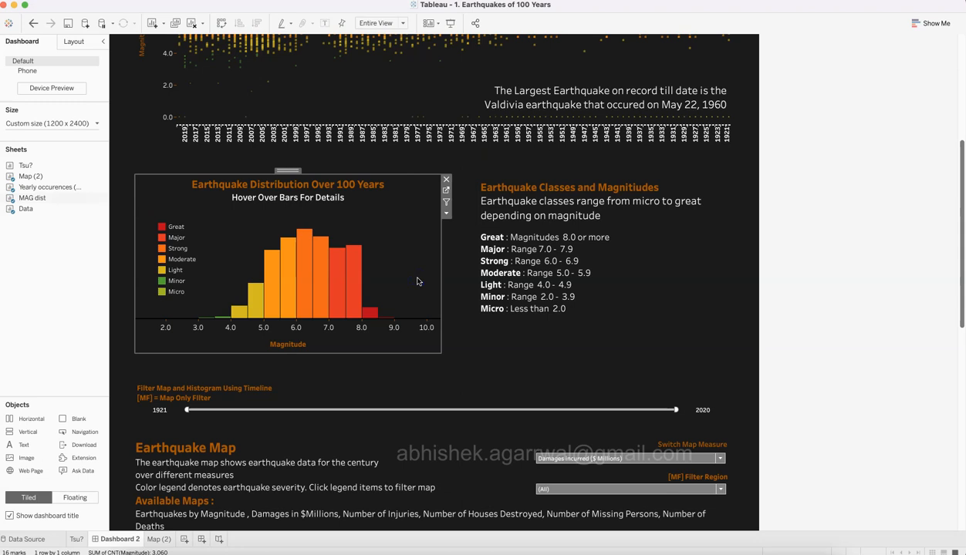
click(621, 281)
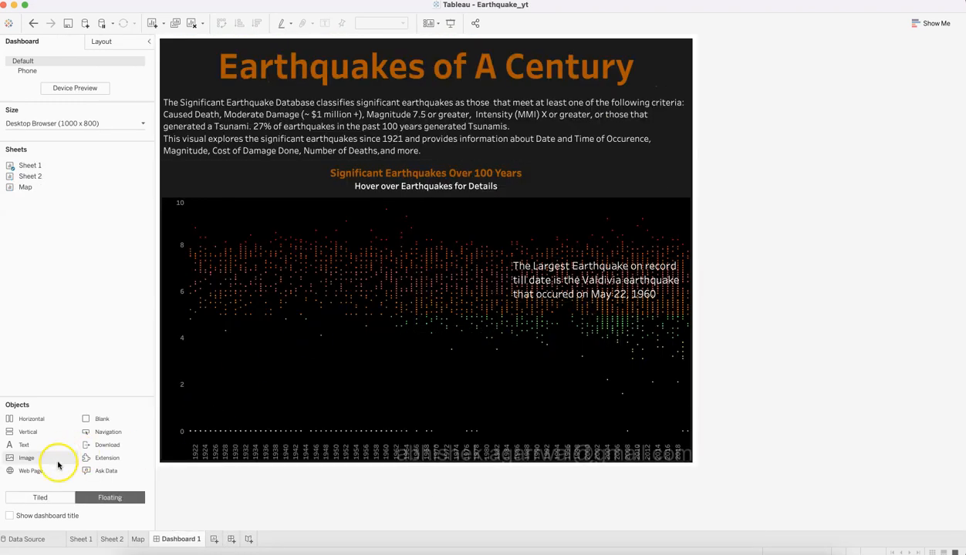
click(46, 499)
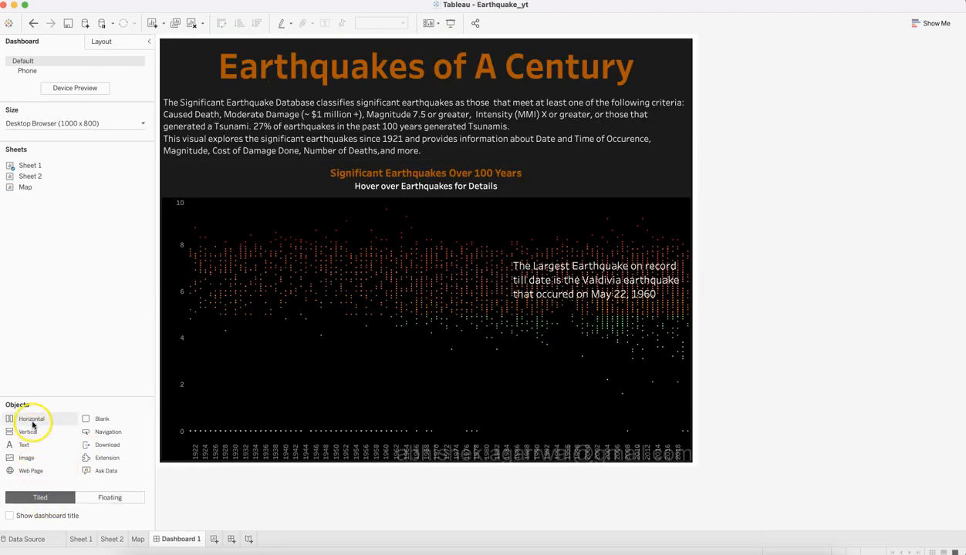
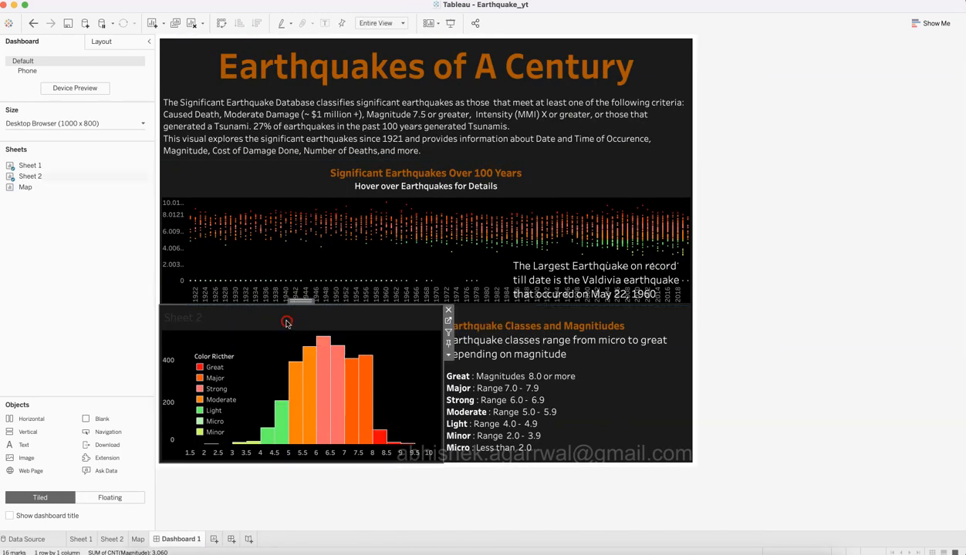
Hide the title of Sheet 2 above the magnitude histogram on Dashboard 1
right_click(287, 323)
click(307, 350)
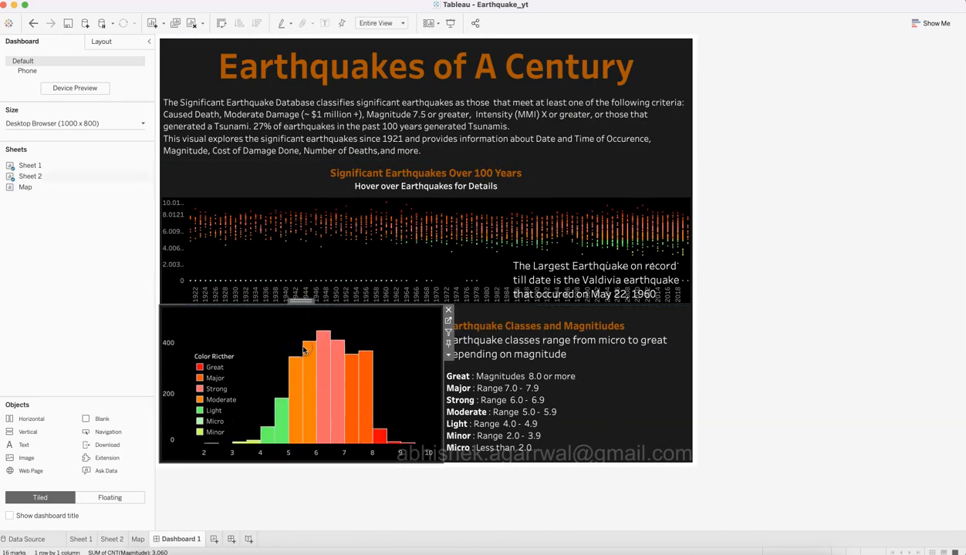
click(497, 316)
right_click(498, 316)
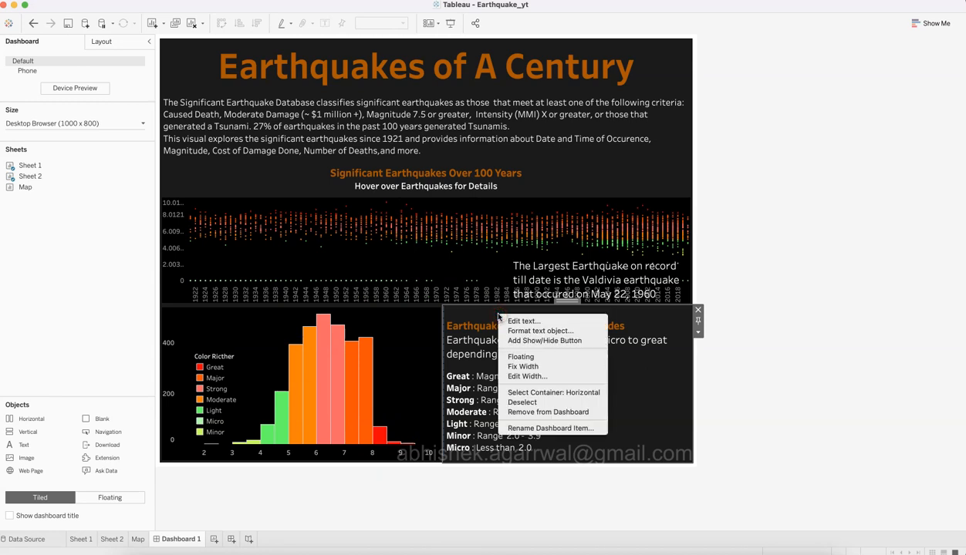
click(780, 376)
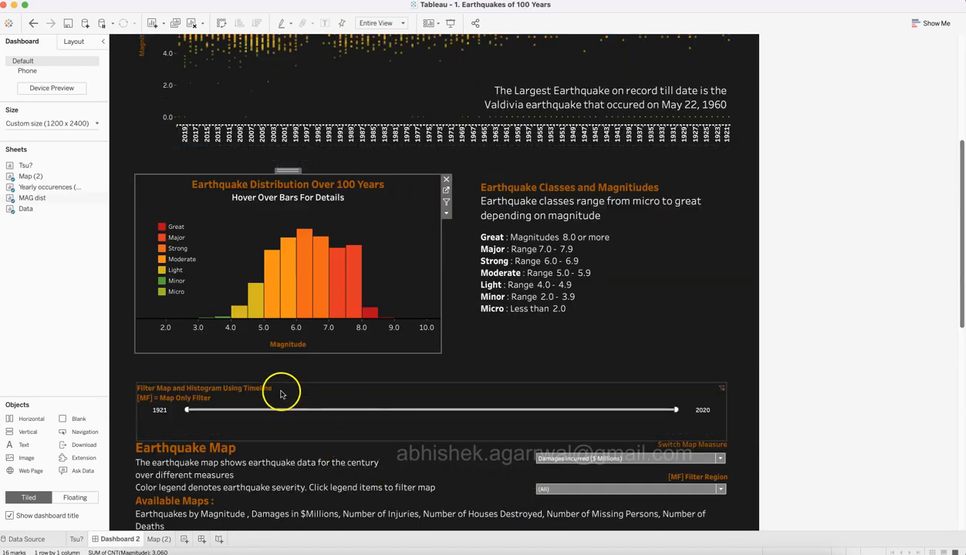
Check the timeline filter on the reference Dashboard 2, and set Dashboard 1's fixed height to 2000 px
click(339, 395)
click(345, 376)
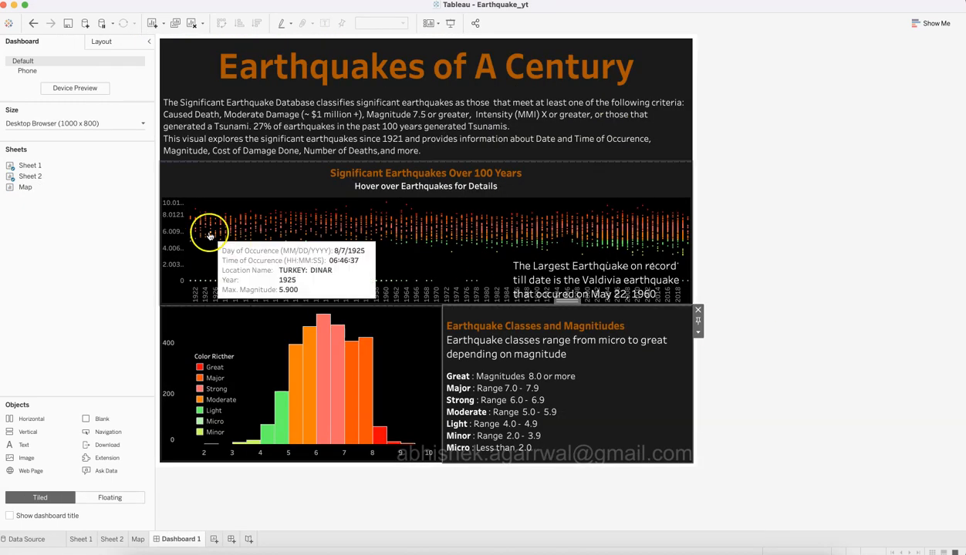
click(141, 125)
click(108, 193)
click(134, 189)
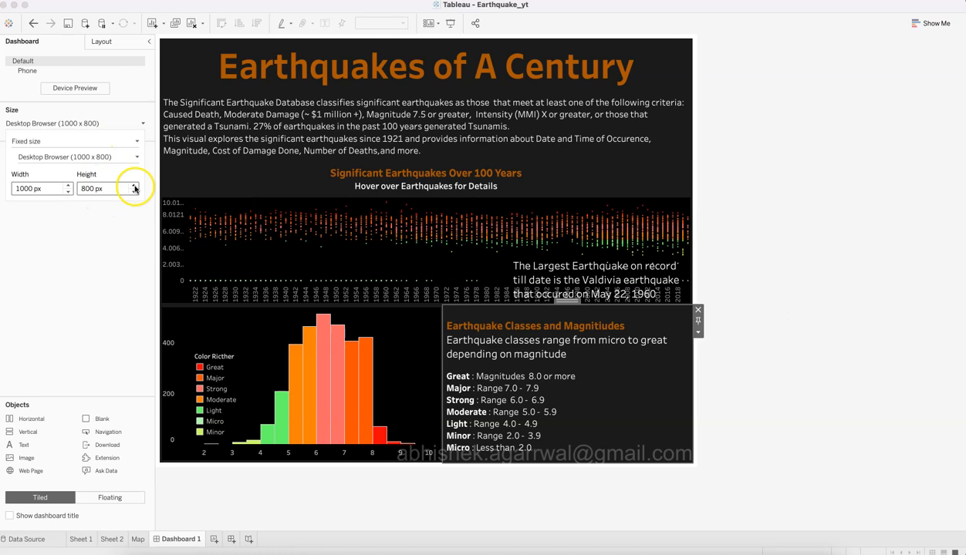
click(135, 186)
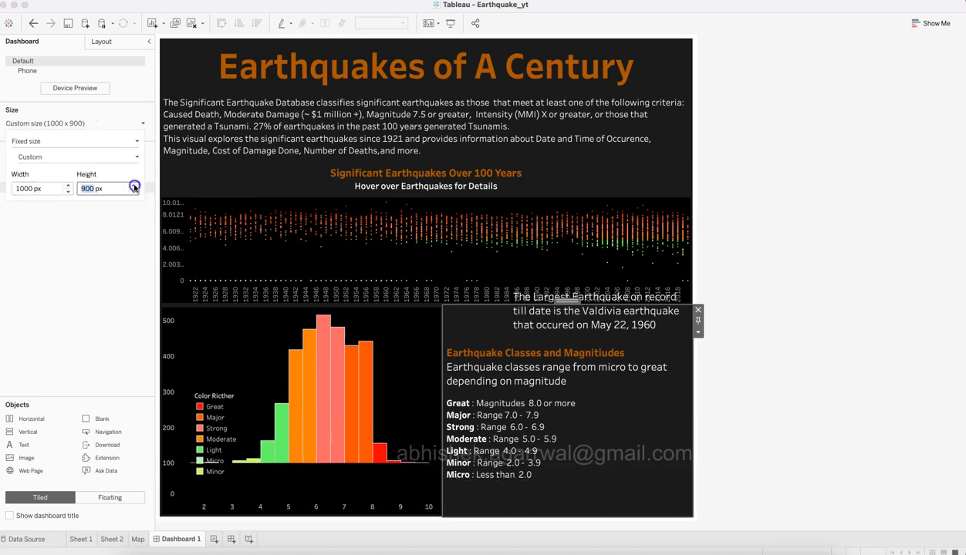
click(135, 185)
click(134, 186)
click(134, 186)
click(134, 186)
click(135, 186)
click(134, 186)
click(134, 186)
click(134, 186)
click(135, 186)
click(134, 186)
click(134, 186)
click(134, 186)
click(135, 186)
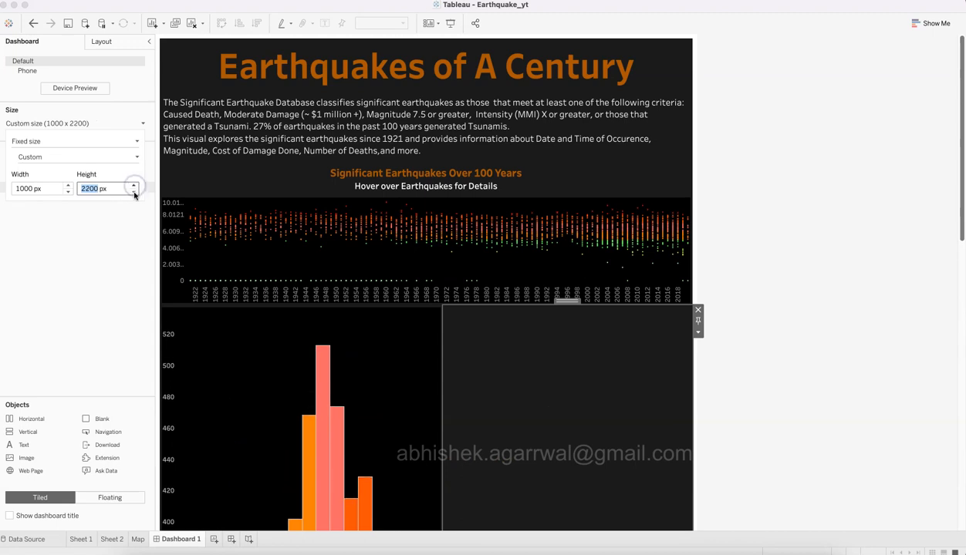
click(134, 193)
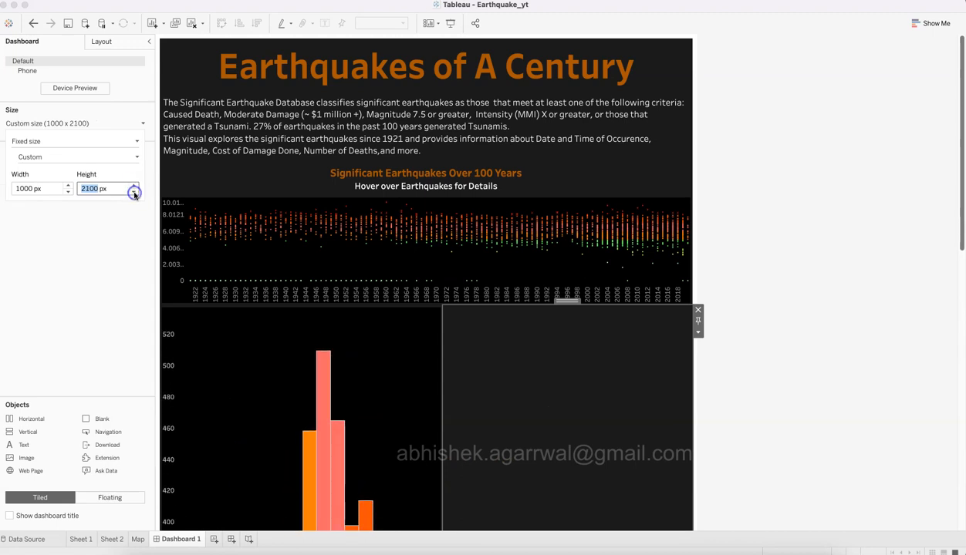
click(134, 193)
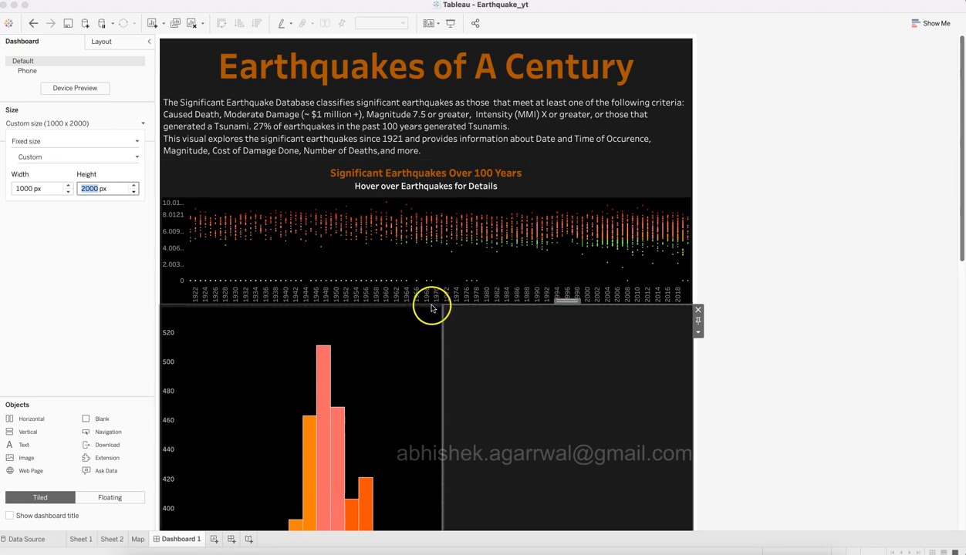
Make the Significant Earthquakes Over 100 Years chart taller, and move the floating Valdivia earthquake note back onto its lower right area
click(466, 264)
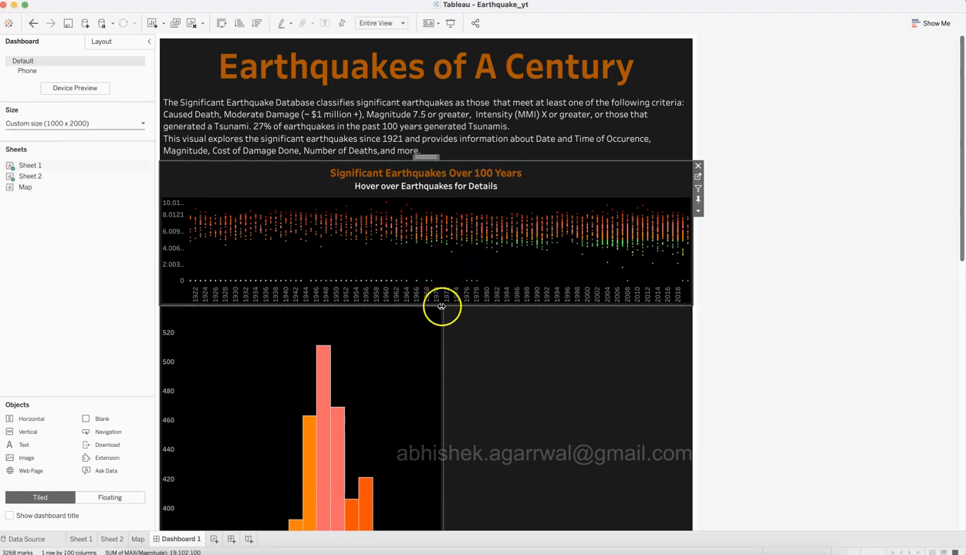
drag(441, 306, 448, 371)
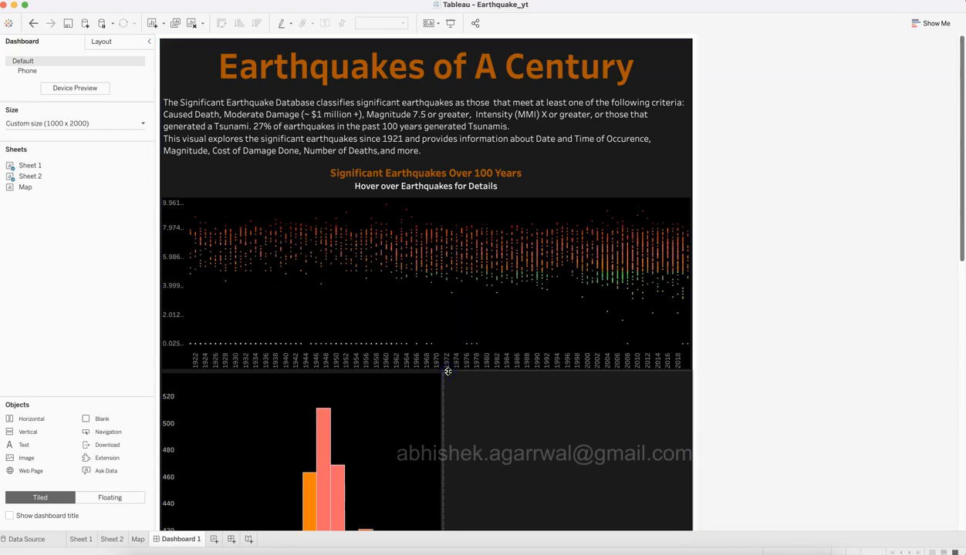
scroll(754, 319, down, 10)
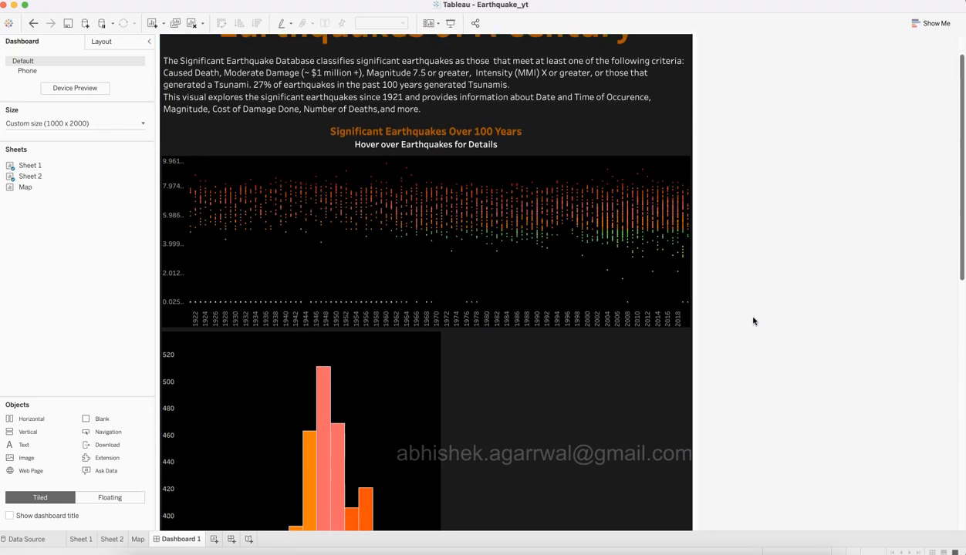
click(591, 327)
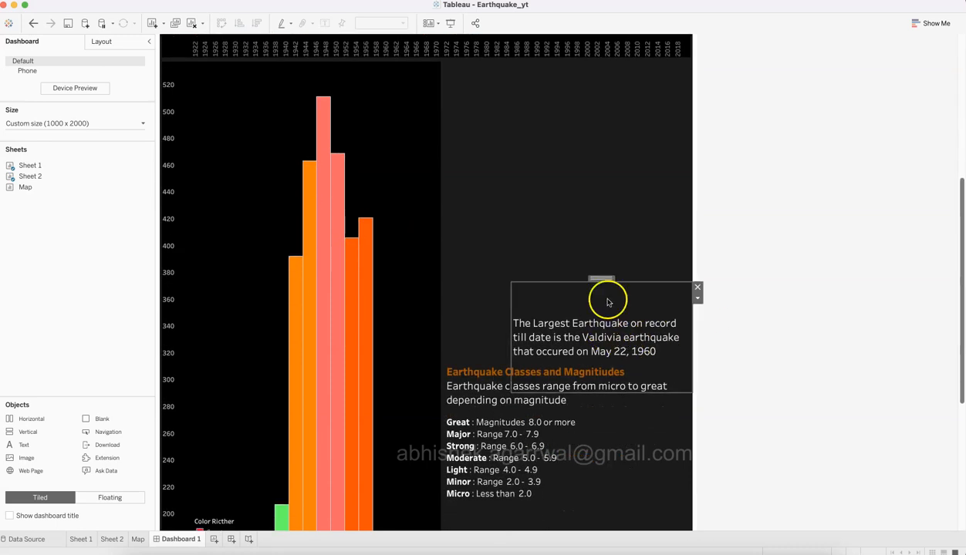
drag(595, 245, 571, 123)
scroll(775, 218, up, 6)
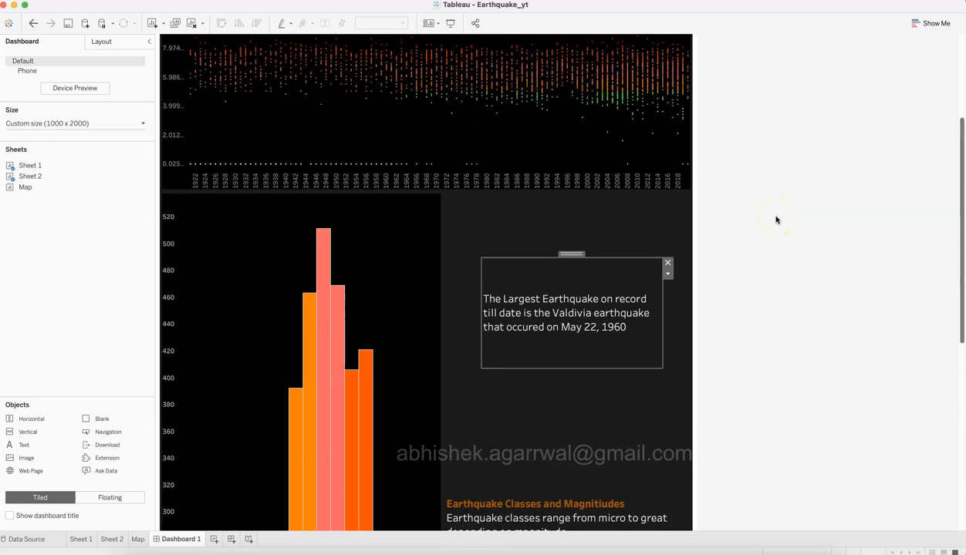
drag(569, 335, 581, 175)
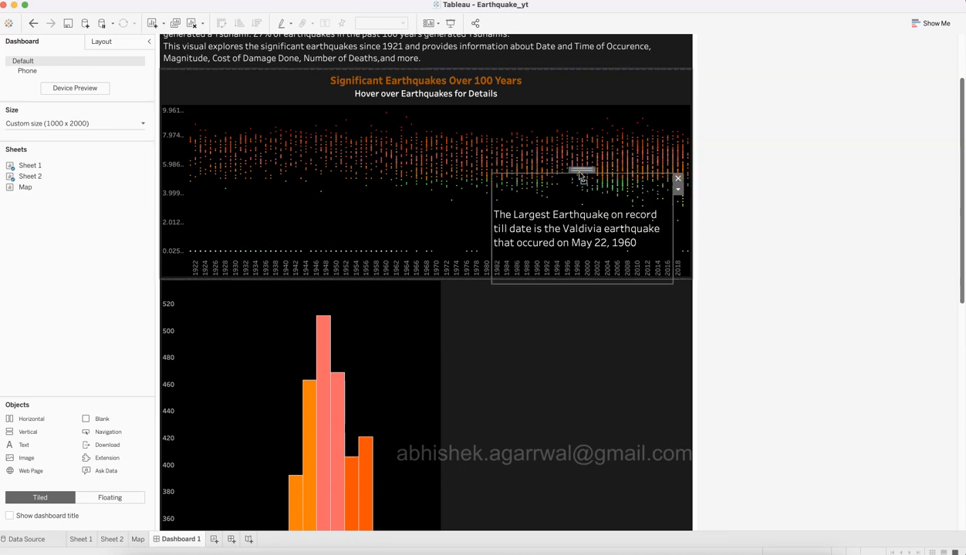
click(764, 281)
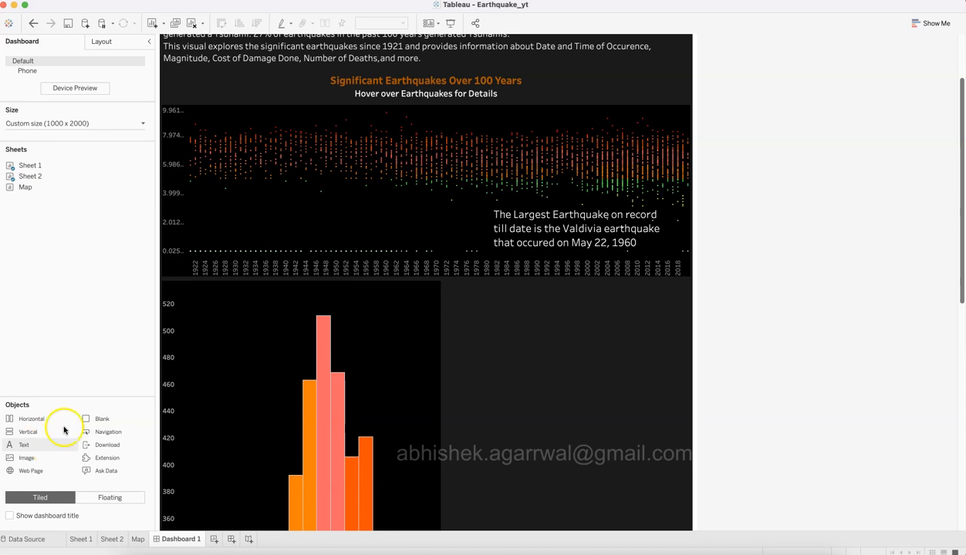
Try to add the Map sheet beneath the magnitude histogram at the bottom of Dashboard 1
scroll(833, 299, down, 3)
scroll(833, 299, down, 7)
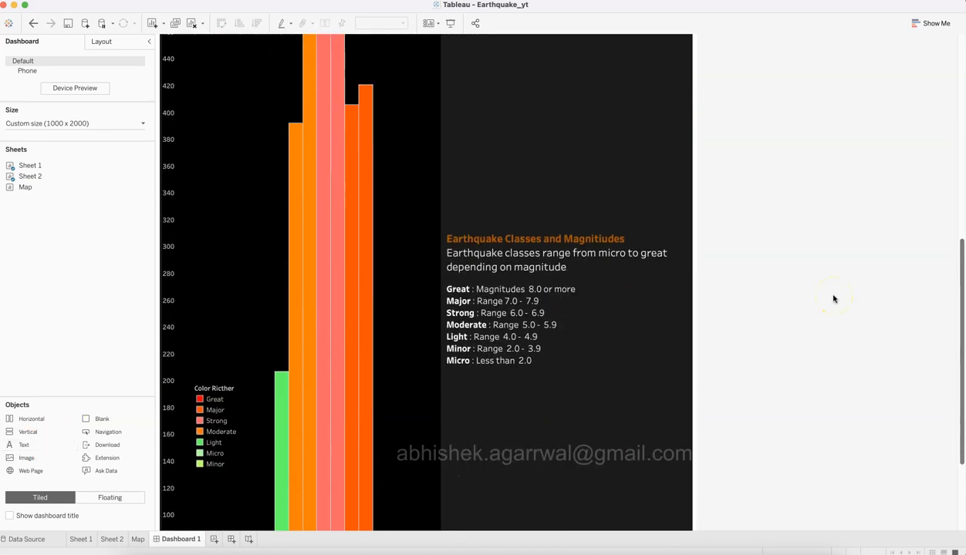
mouse_move(55, 188)
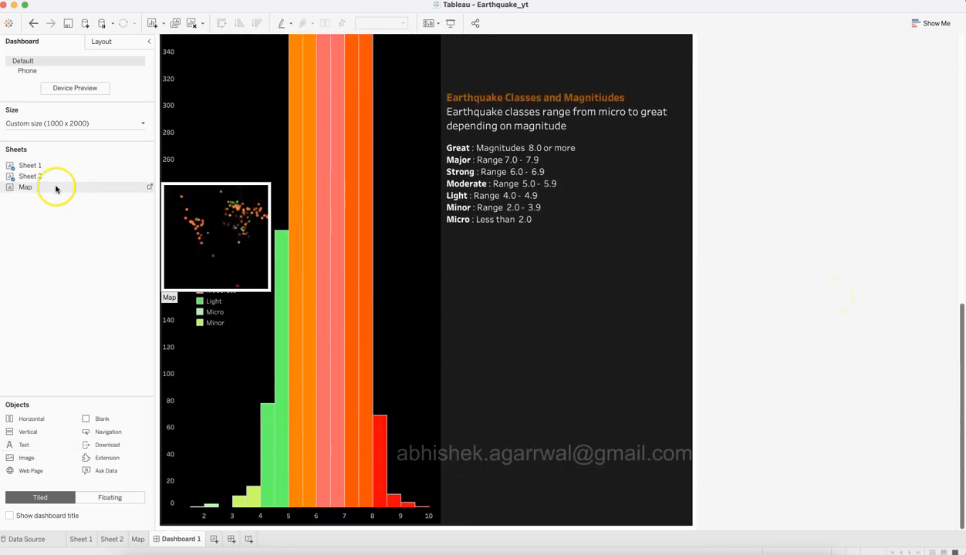
drag(48, 186, 332, 532)
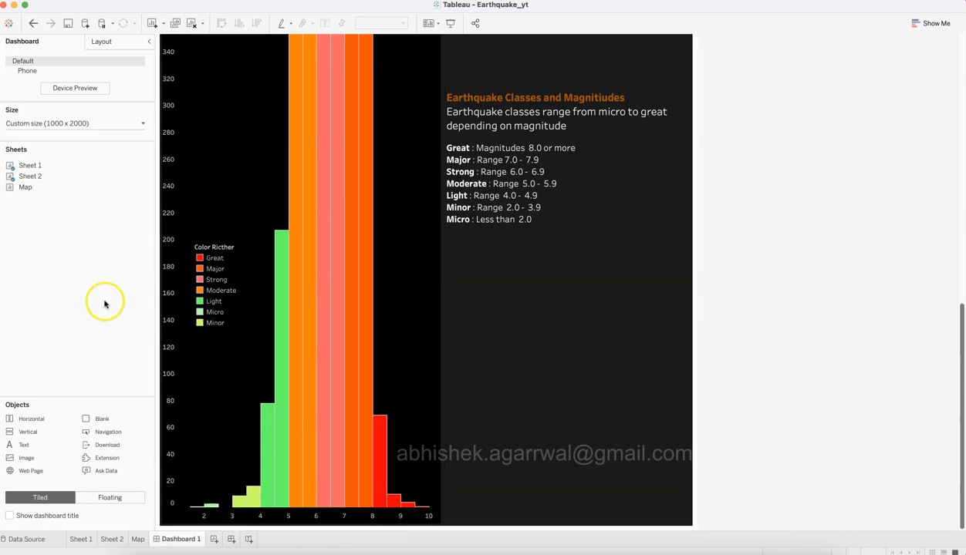
Add the Map sheet to Dashboard 1 as a tiled view beneath the magnitude histogram
mouse_move(56, 193)
drag(55, 193, 339, 532)
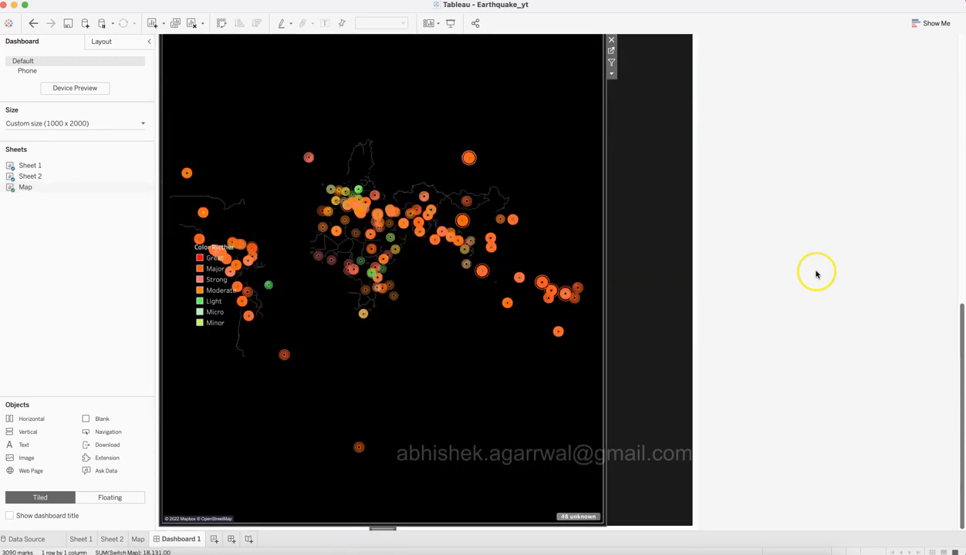
scroll(819, 278, up, 10)
scroll(817, 284, up, 10)
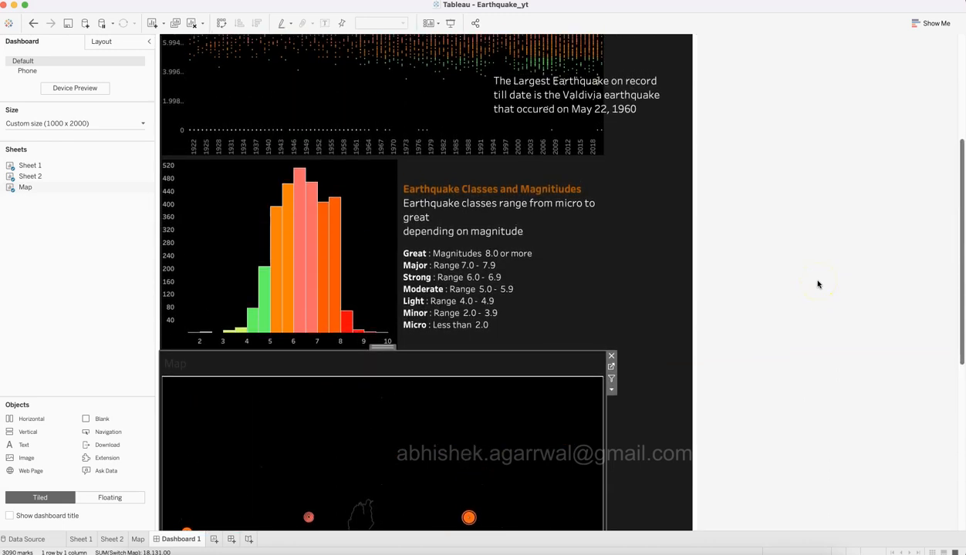
Reduce the height of the row holding the magnitude histogram and the Earthquake Classes text, giving the Map more room
click(631, 60)
click(728, 271)
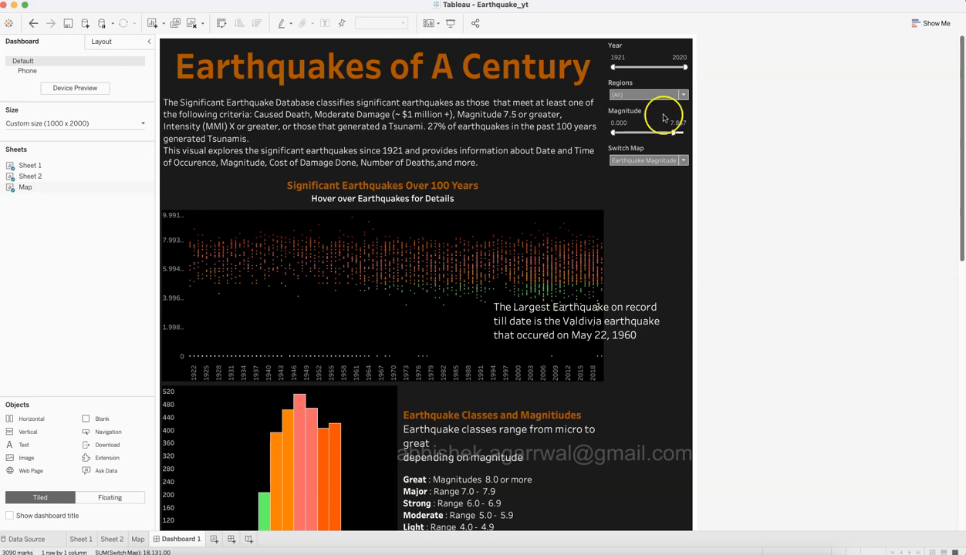
click(642, 43)
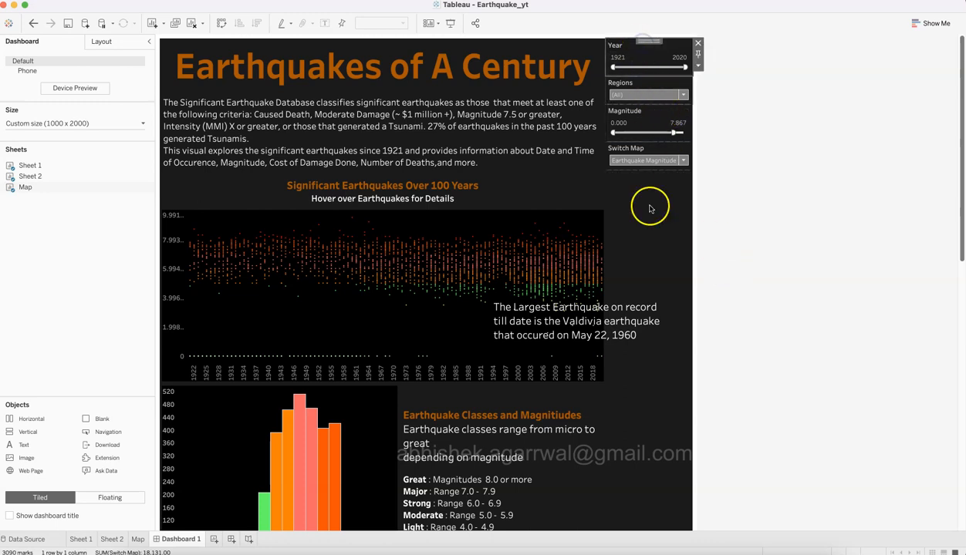
scroll(750, 407, down, 5)
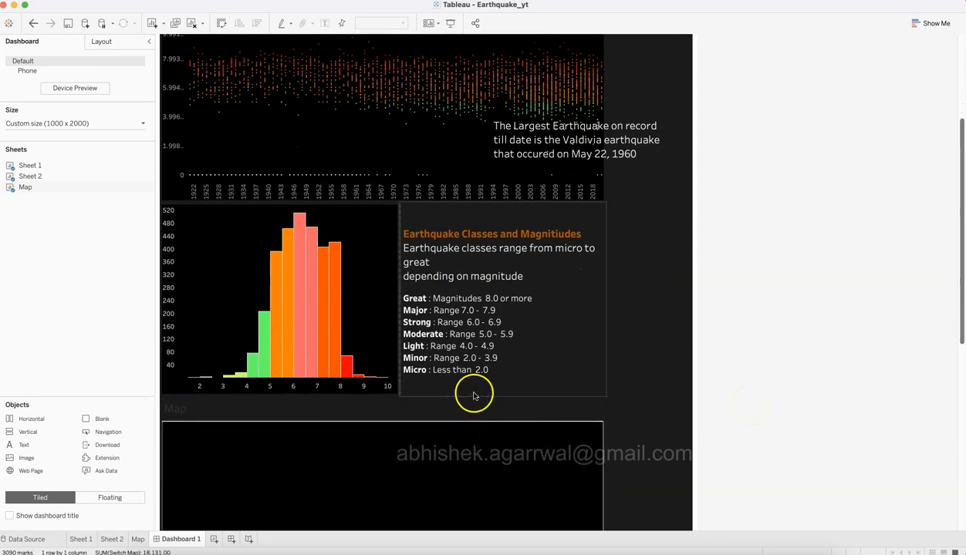
drag(474, 396, 478, 353)
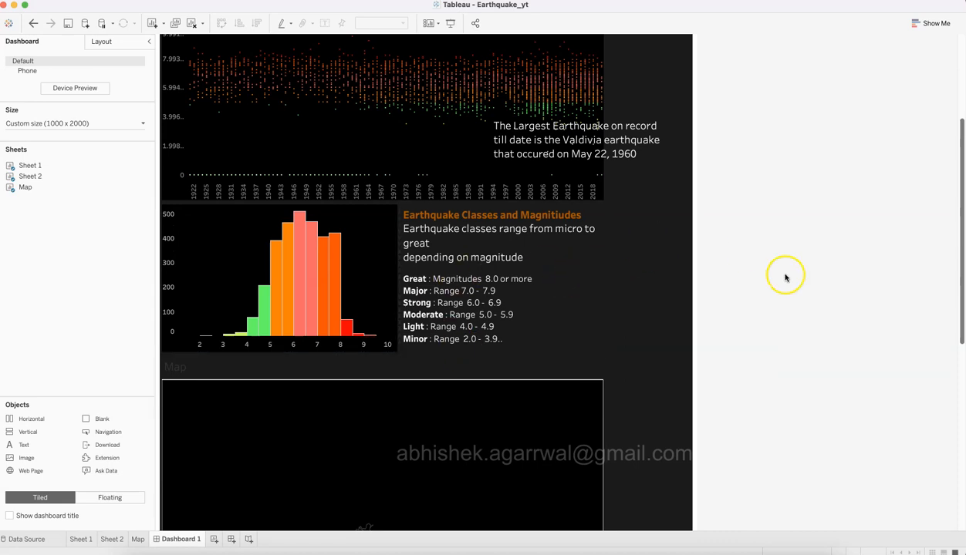
scroll(757, 300, up, 2)
scroll(757, 299, down, 5)
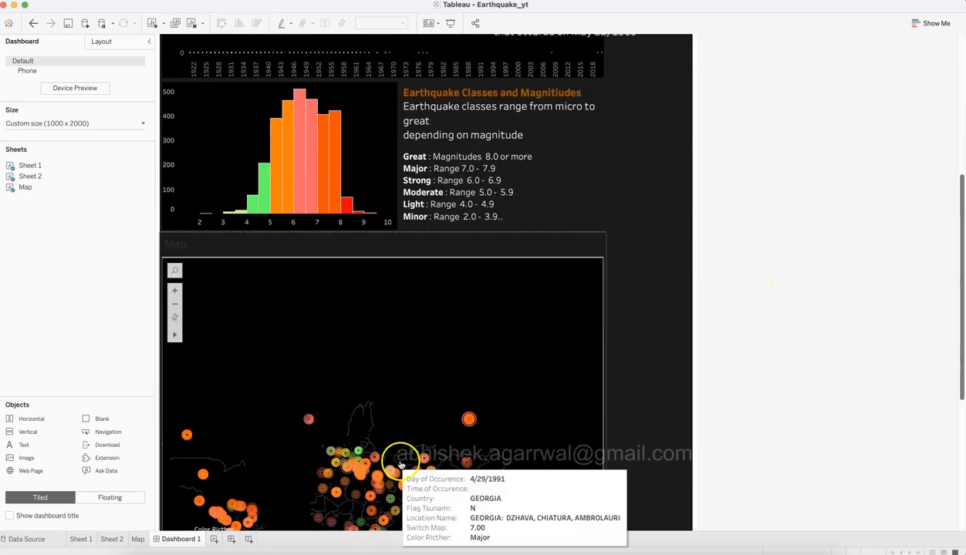
scroll(813, 285, up, 10)
scroll(813, 285, up, 2)
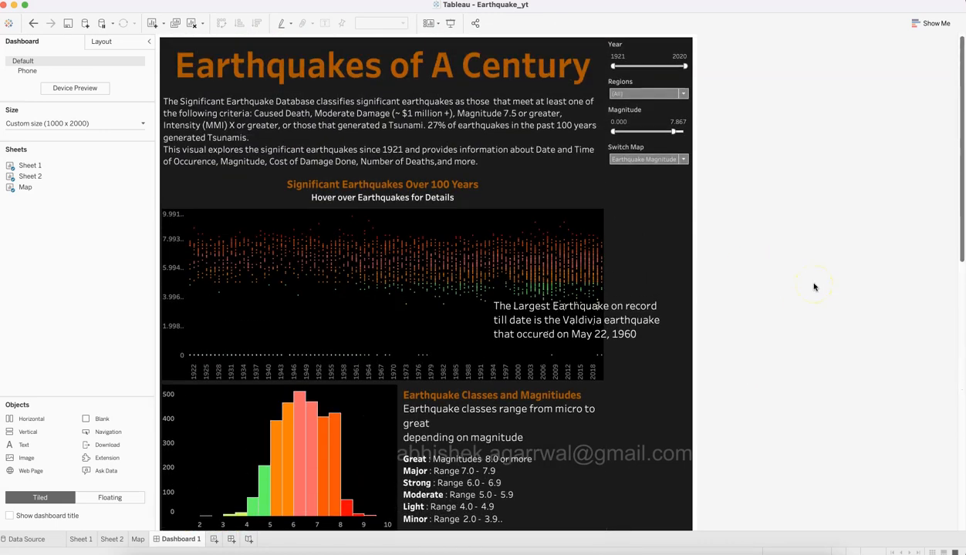
Move the Year filter into its own row between the magnitude histogram and the Map
click(648, 54)
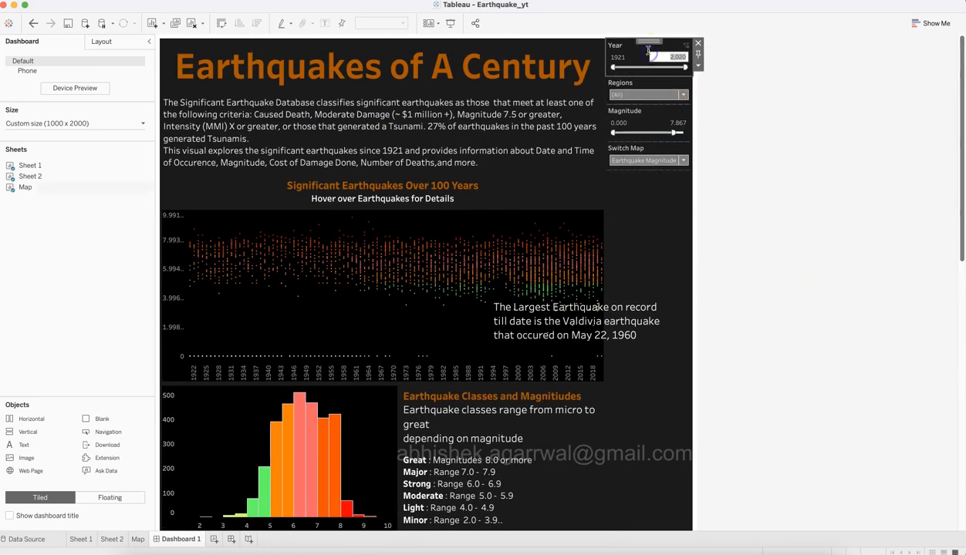
click(698, 66)
click(764, 58)
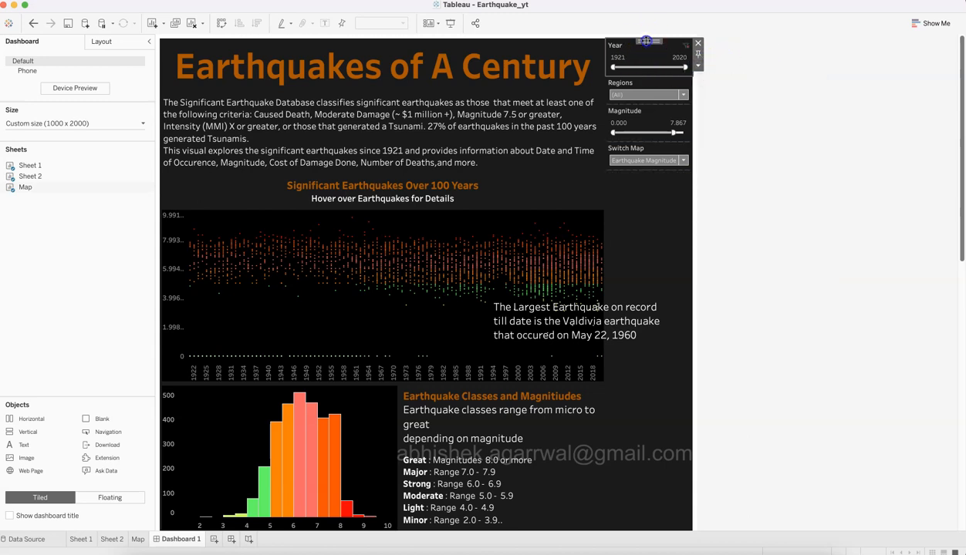
drag(639, 53, 434, 538)
scroll(802, 329, down, 3)
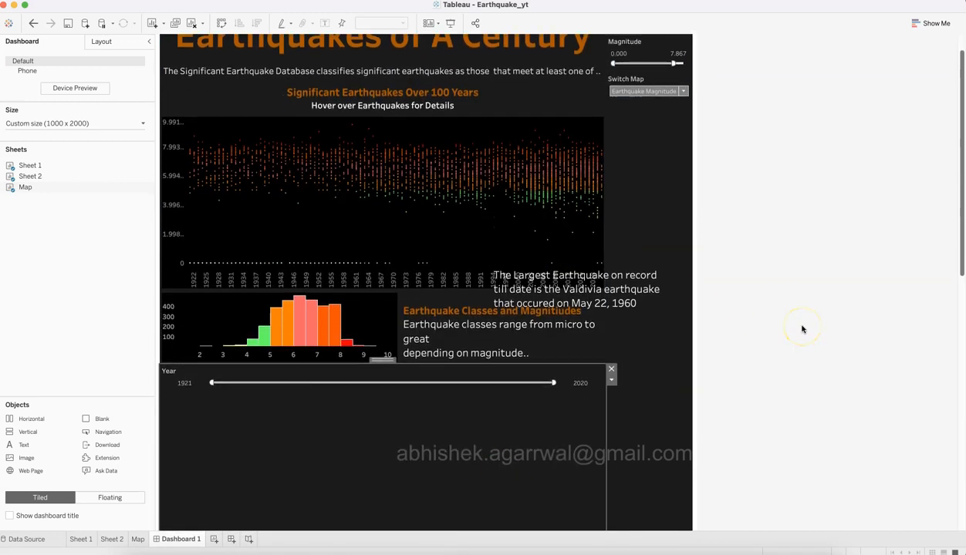
scroll(802, 329, down, 3)
scroll(802, 330, down, 3)
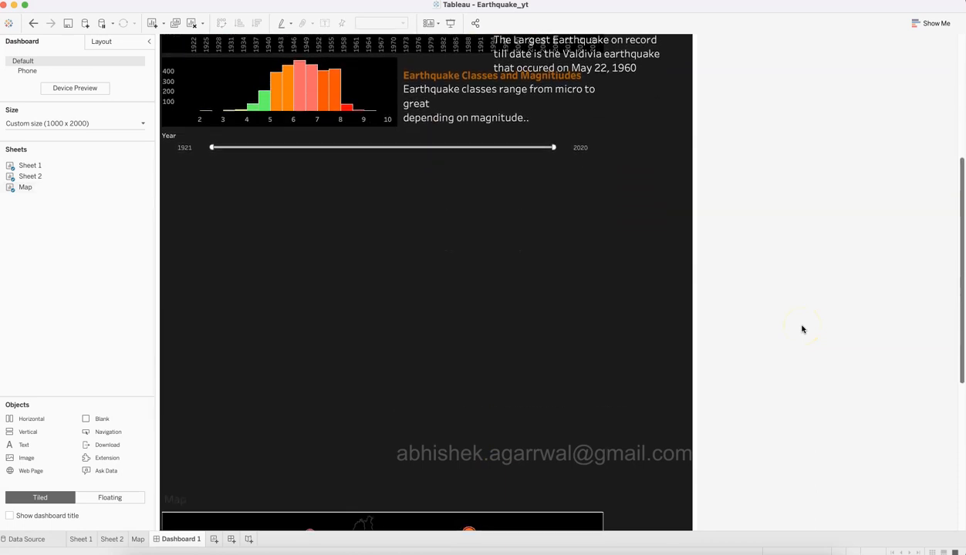
Shrink the Year filter row to a narrow band directly above the Map
scroll(803, 329, down, 3)
click(500, 386)
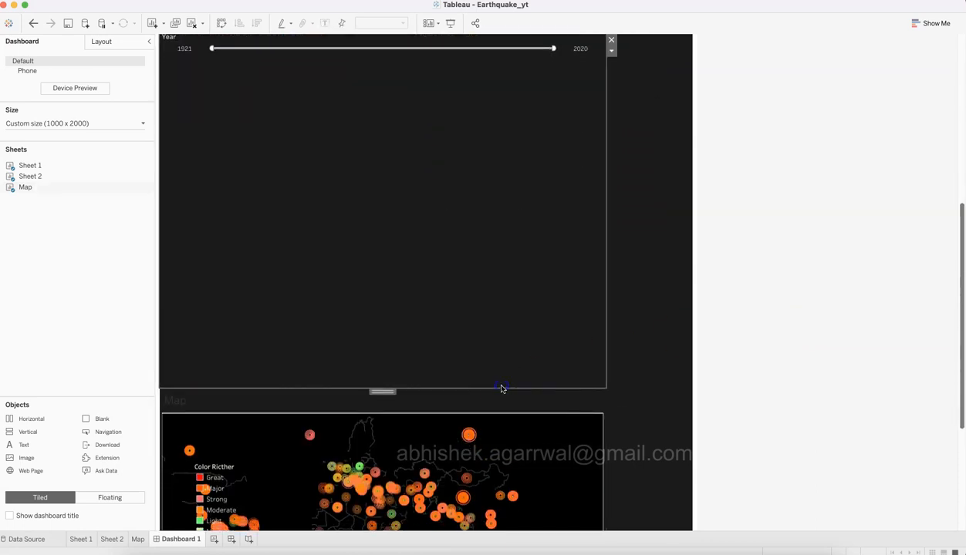
drag(500, 391, 467, 76)
click(795, 205)
scroll(796, 205, up, 5)
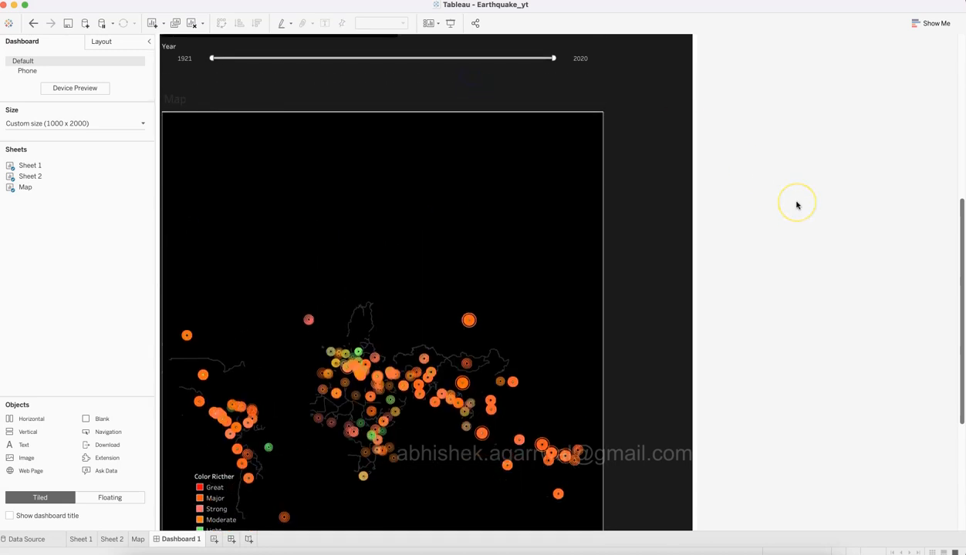
Make the histogram and class descriptions row taller above the Year filter, and slim the filter to one line
scroll(796, 205, up, 3)
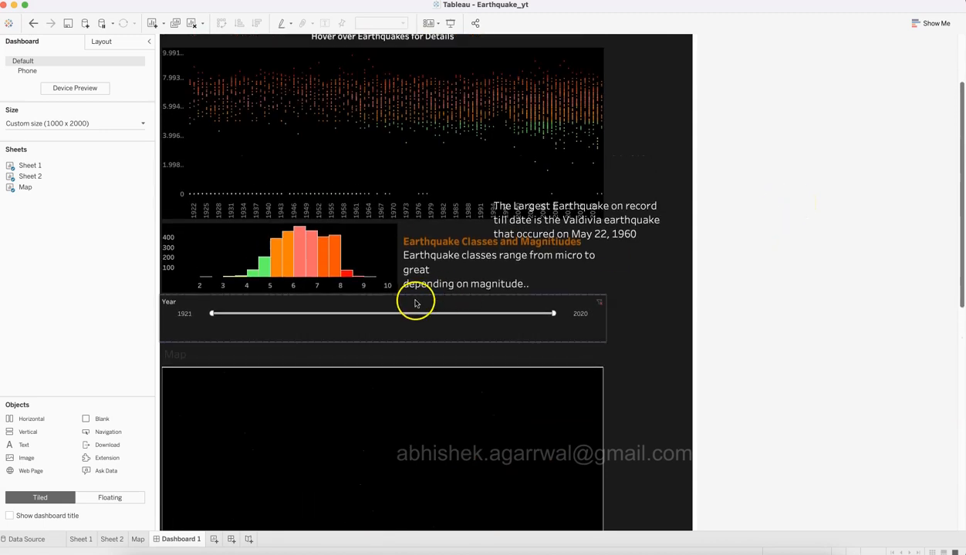
drag(418, 295, 429, 399)
click(438, 332)
drag(440, 326, 477, 382)
click(454, 403)
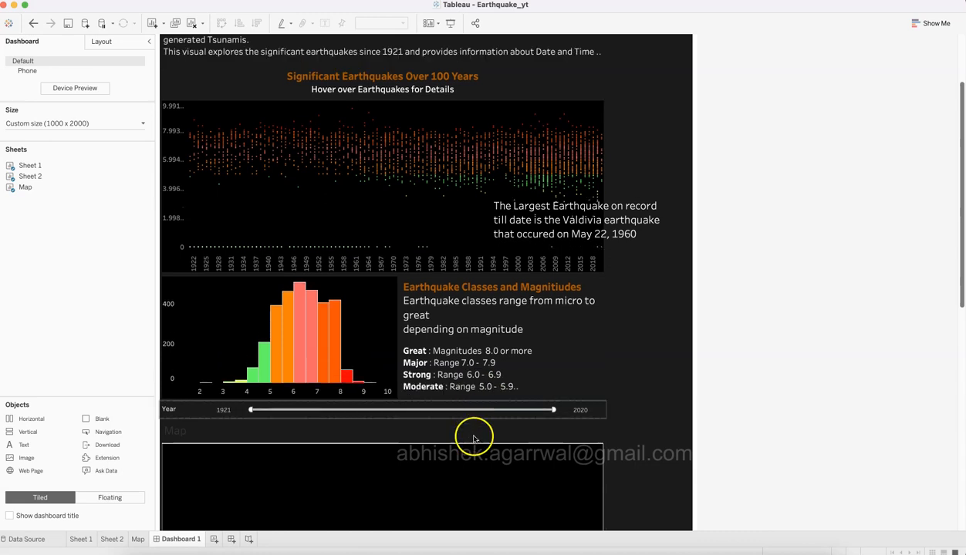
Adjust the heights of the histogram row and the Year filter so more of the Earthquake Classes text fits
drag(479, 418, 480, 447)
drag(489, 401, 493, 461)
drag(501, 428, 500, 445)
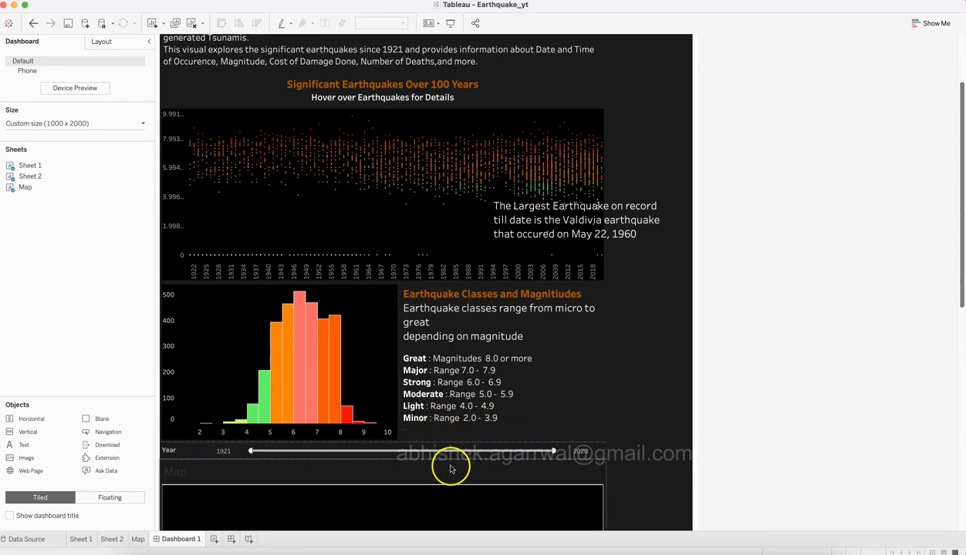
drag(452, 461, 454, 486)
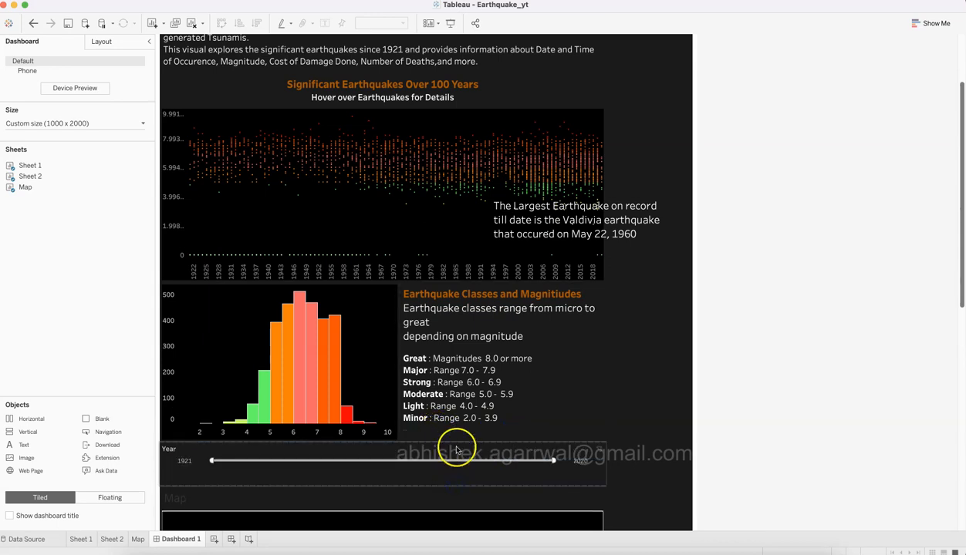
drag(457, 442, 459, 472)
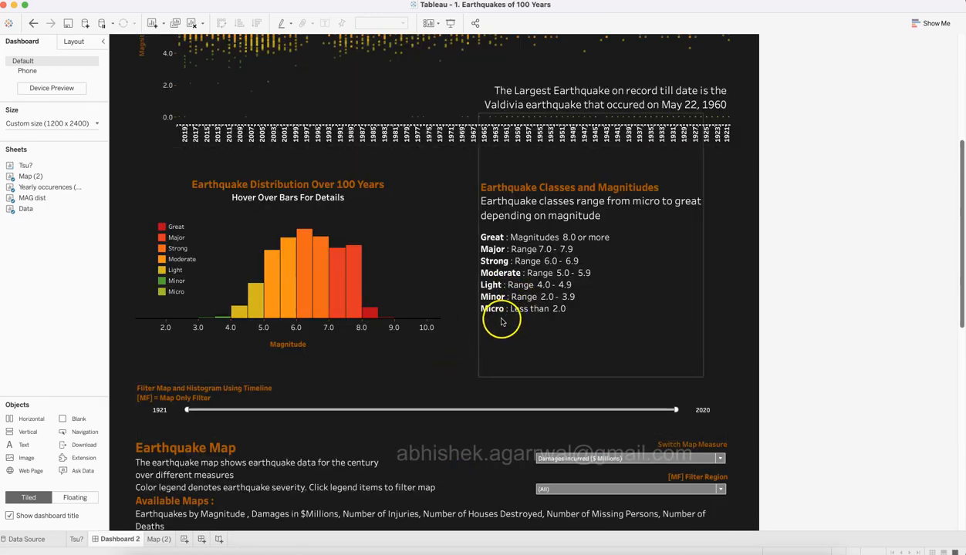
Check how the timeline filter and Earthquake Map section are arranged on the reference workbook's Dashboard 2
key(super+Tab)
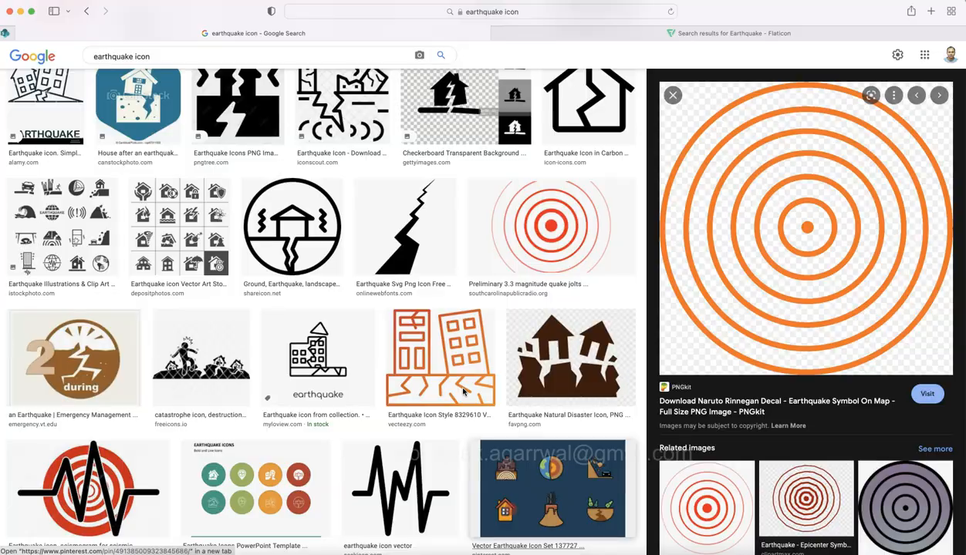
key(super+Tab)
click(451, 503)
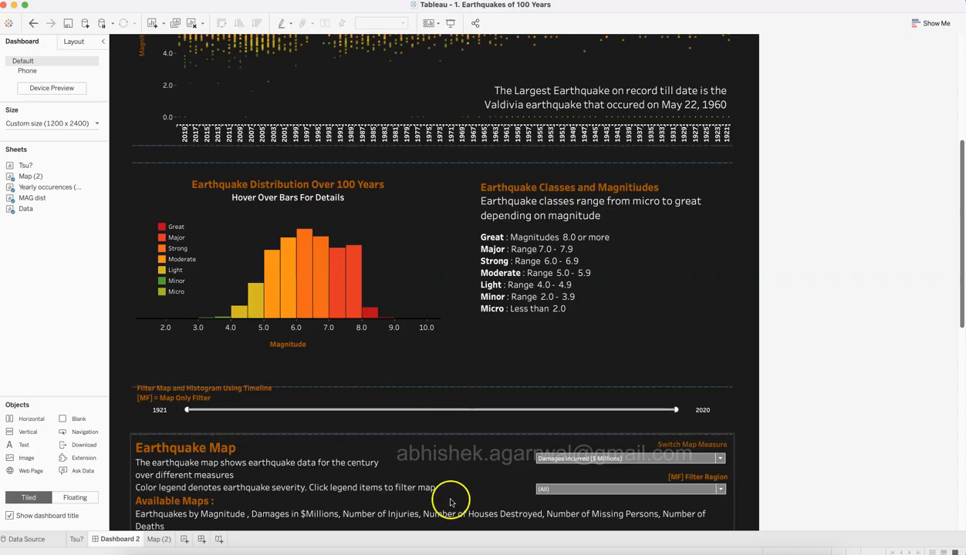
click(783, 465)
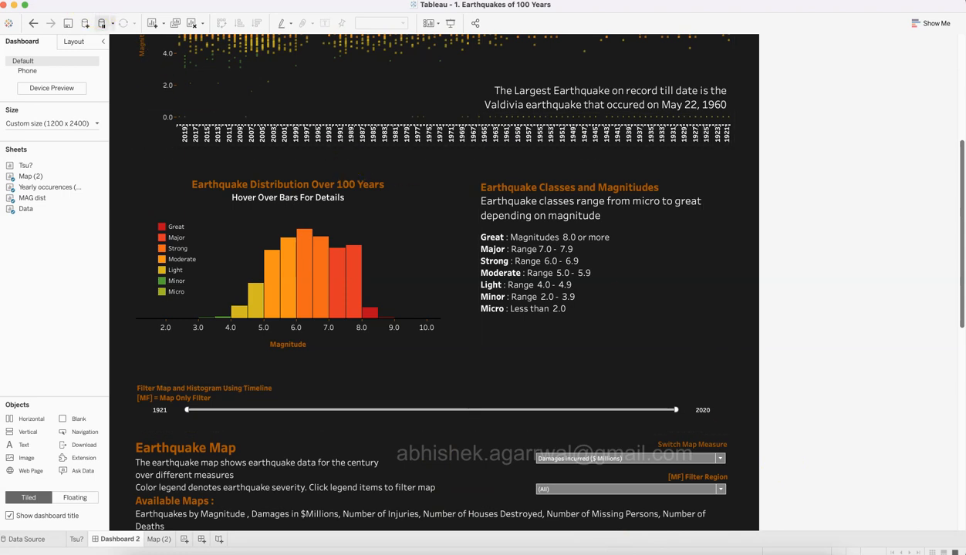
Reopen the recent workbook Earthquake_yt.twb, declining the error report and dismissing the file recovery list
click(66, 1)
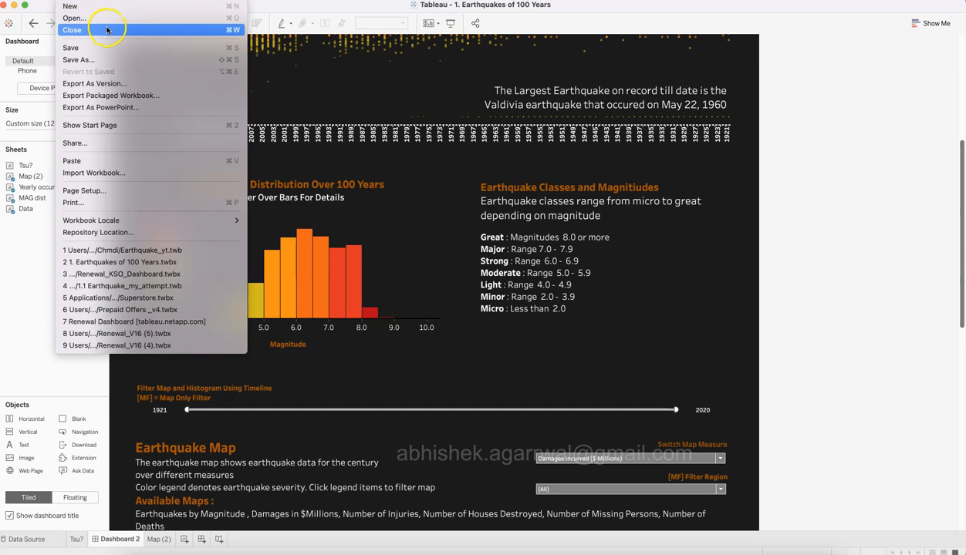
click(130, 252)
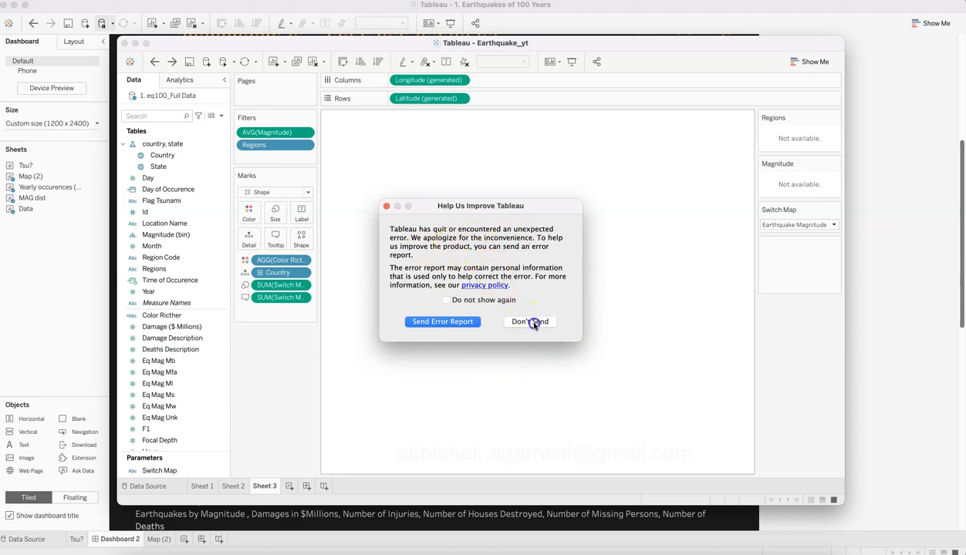
click(529, 323)
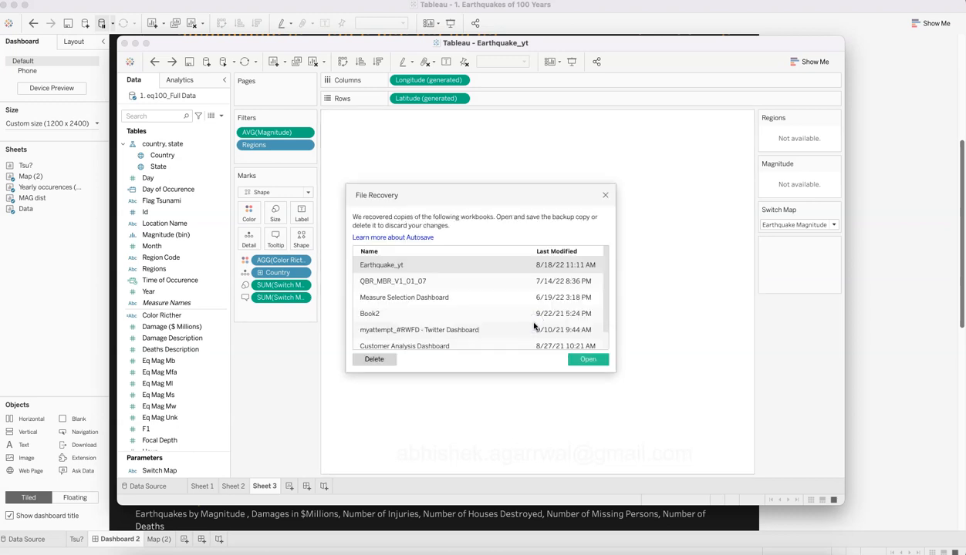
click(604, 195)
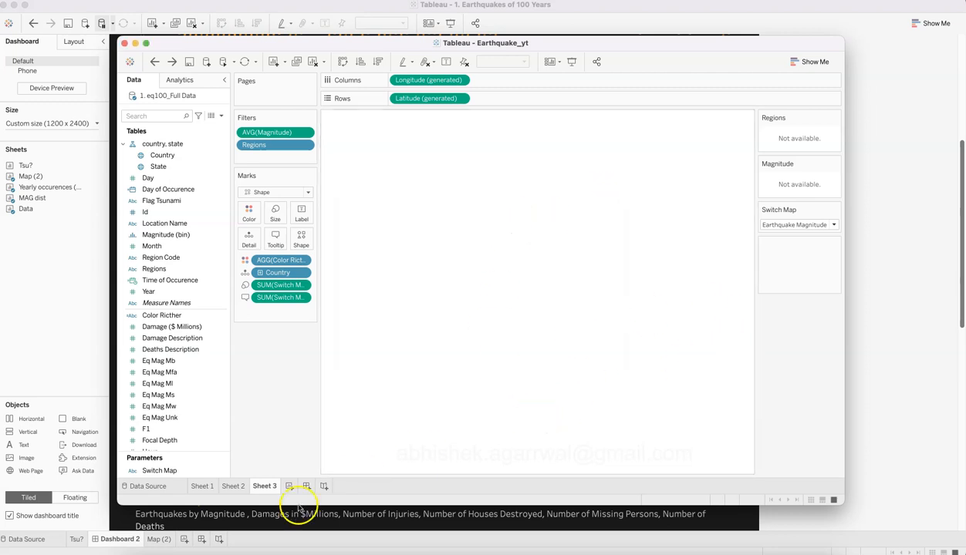
Sign in to Tableau with the listed Google account, and open Sheet 3 of Earthquake_yt
scroll(205, 429, down, 4)
scroll(204, 430, down, 5)
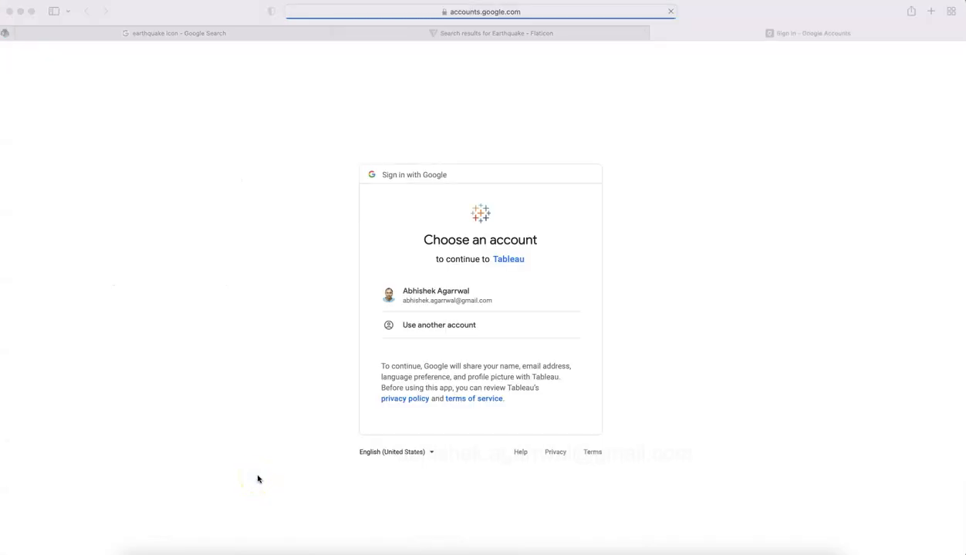
click(411, 298)
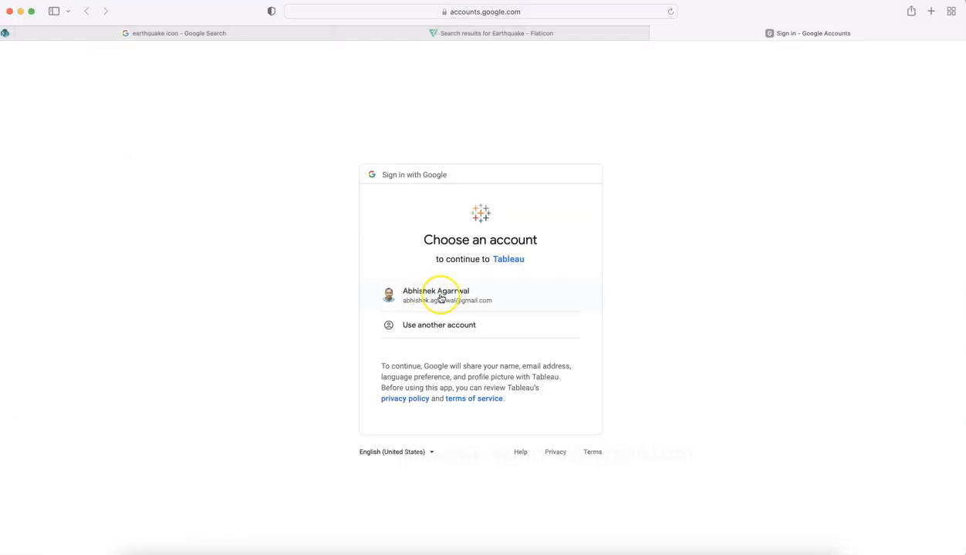
click(431, 295)
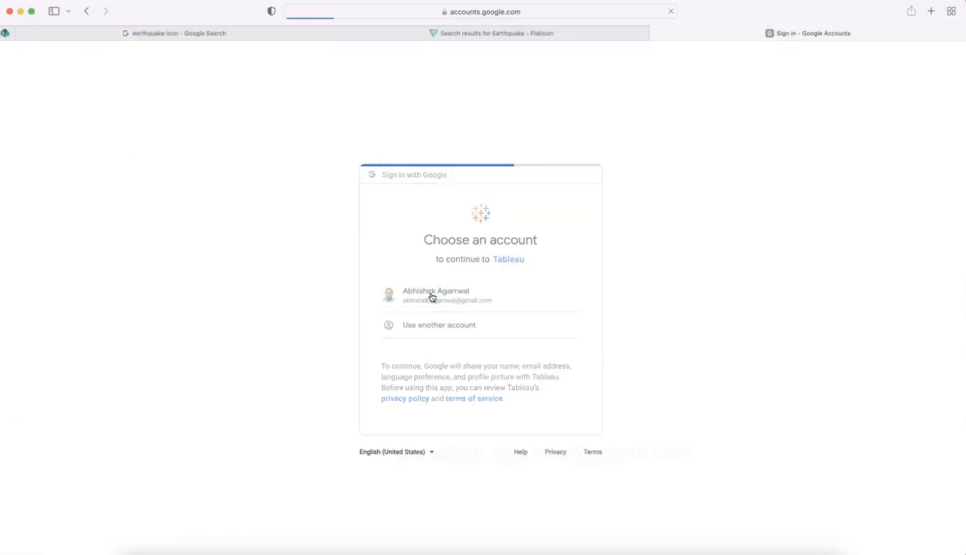
click(539, 432)
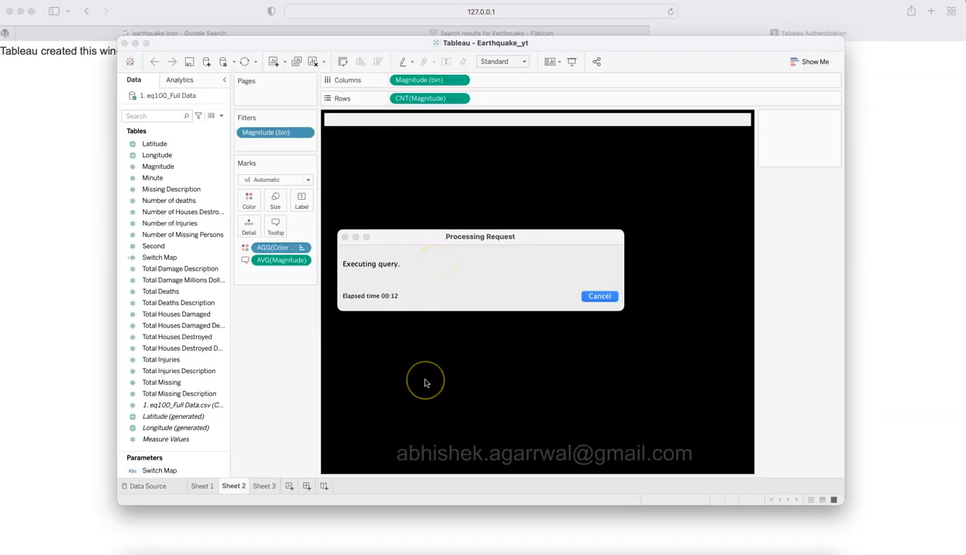
click(265, 486)
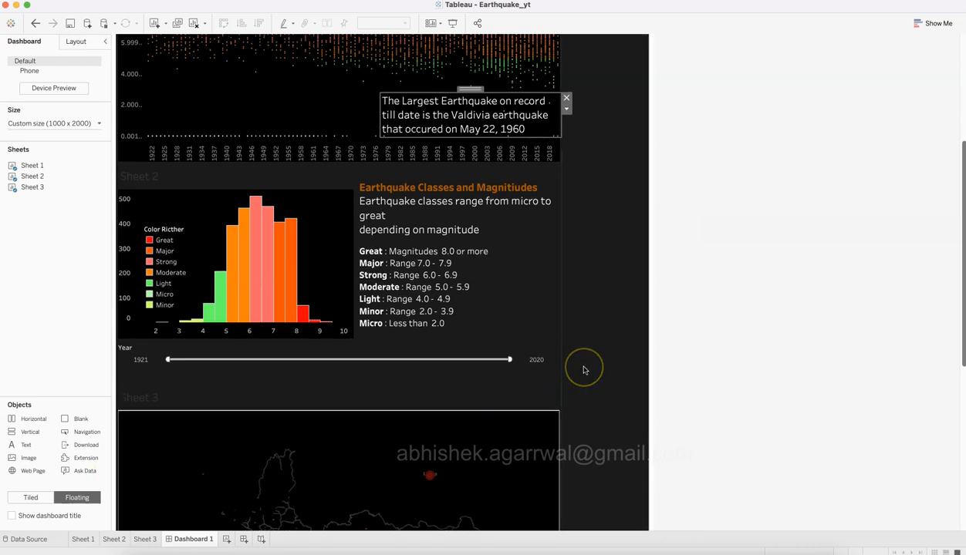
Compare Dashboard 1's Valdivia note, histogram, class descriptions and Year filter with the reference workbook's Dashboard 2
scroll(583, 369, up, 2)
scroll(583, 370, up, 5)
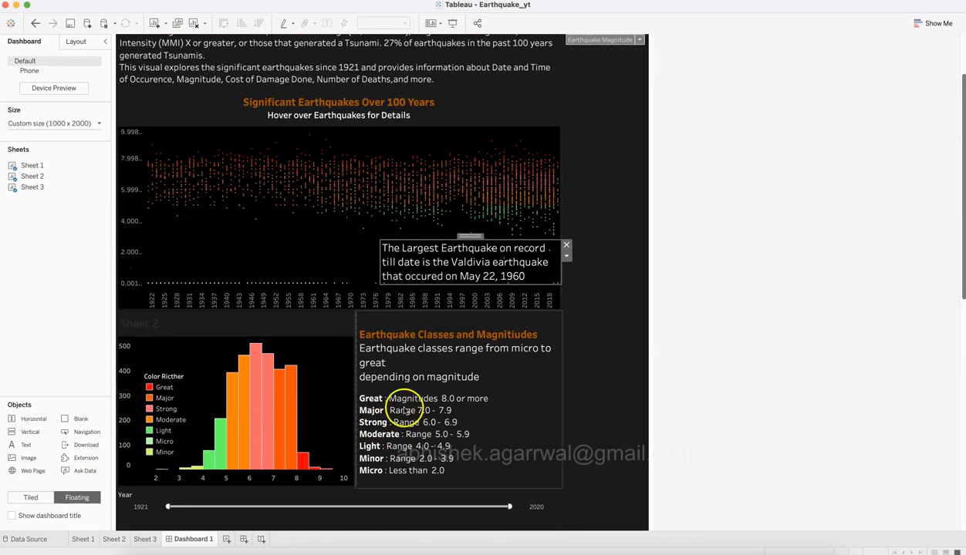
scroll(451, 436, up, 1)
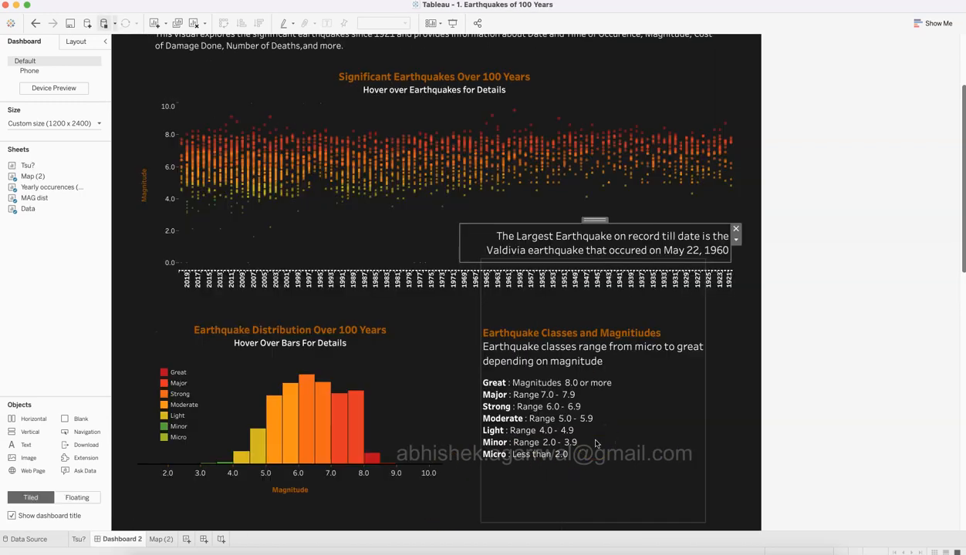
click(560, 316)
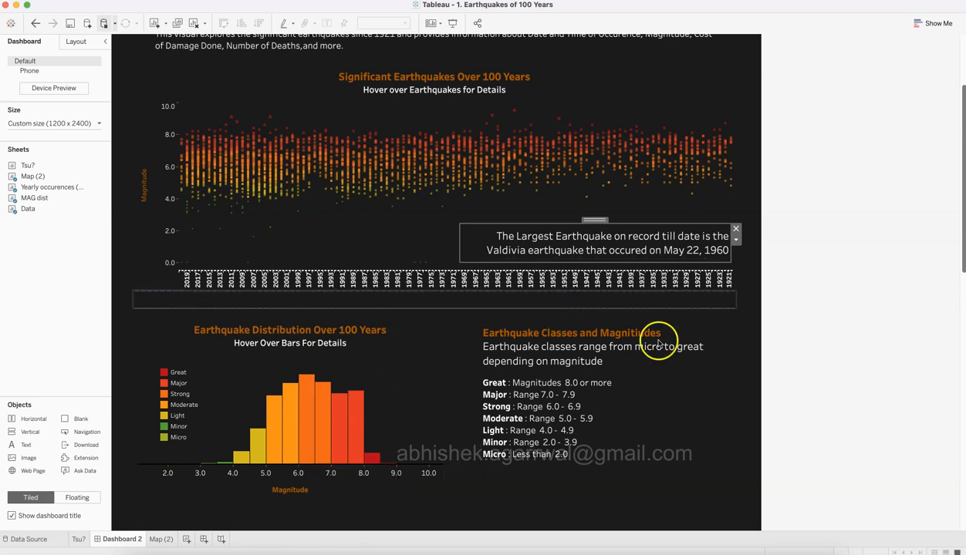
scroll(780, 384, down, 10)
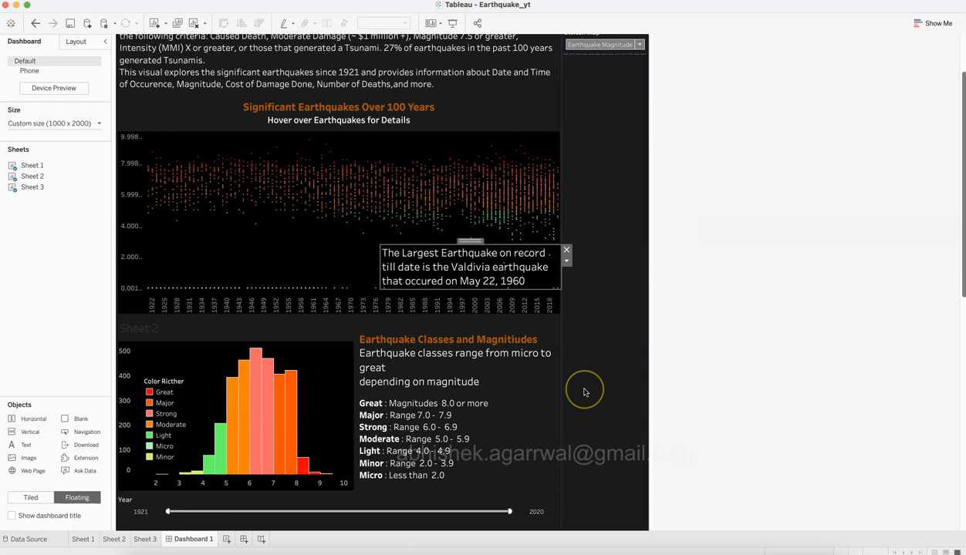
Try to move the Magnitude filter out of the side column to the Year filter row beneath the histogram
scroll(584, 393, down, 3)
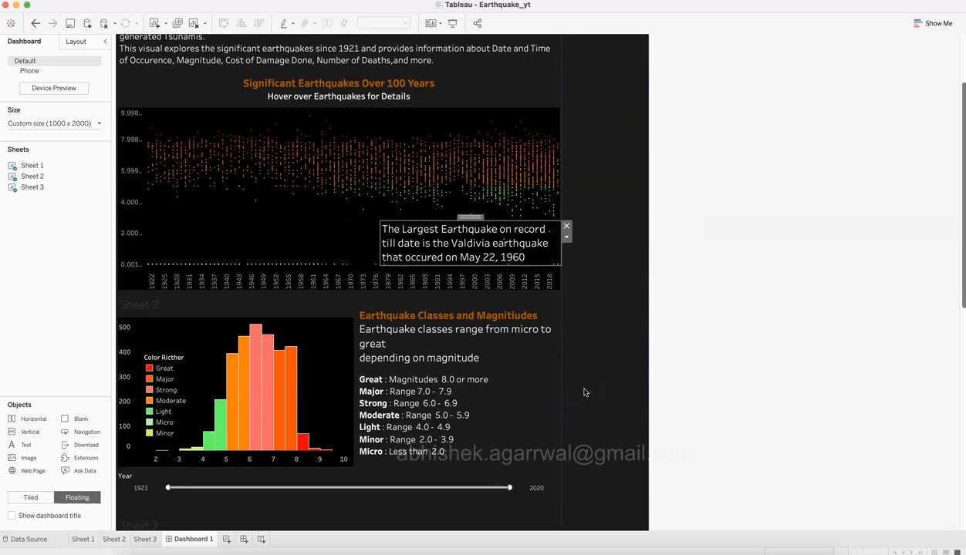
scroll(584, 393, up, 4)
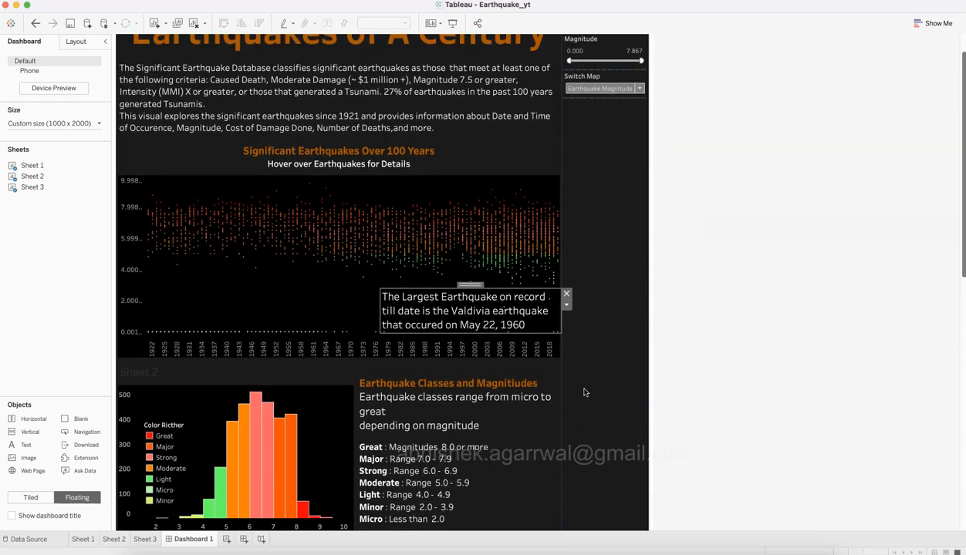
scroll(584, 393, up, 3)
click(607, 75)
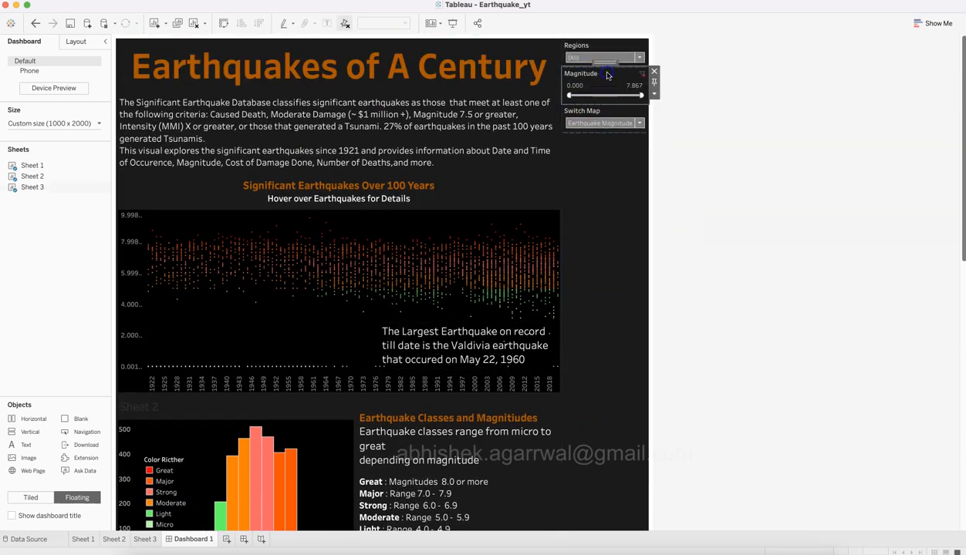
drag(607, 63, 521, 516)
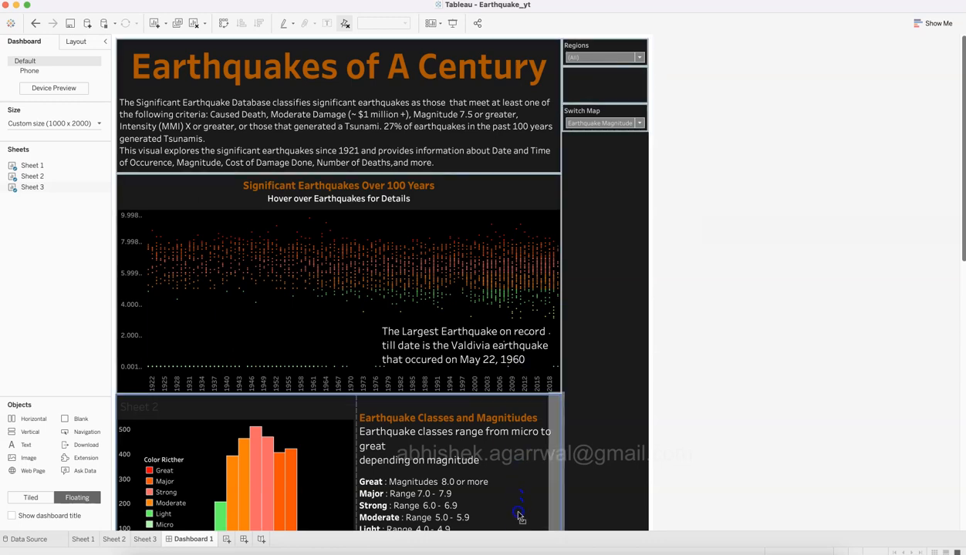
mouse_move(506, 553)
mouse_down()
mouse_move(478, 553)
mouse_move(565, 534)
mouse_move(532, 553)
mouse_move(578, 222)
mouse_move(613, 142)
mouse_up()
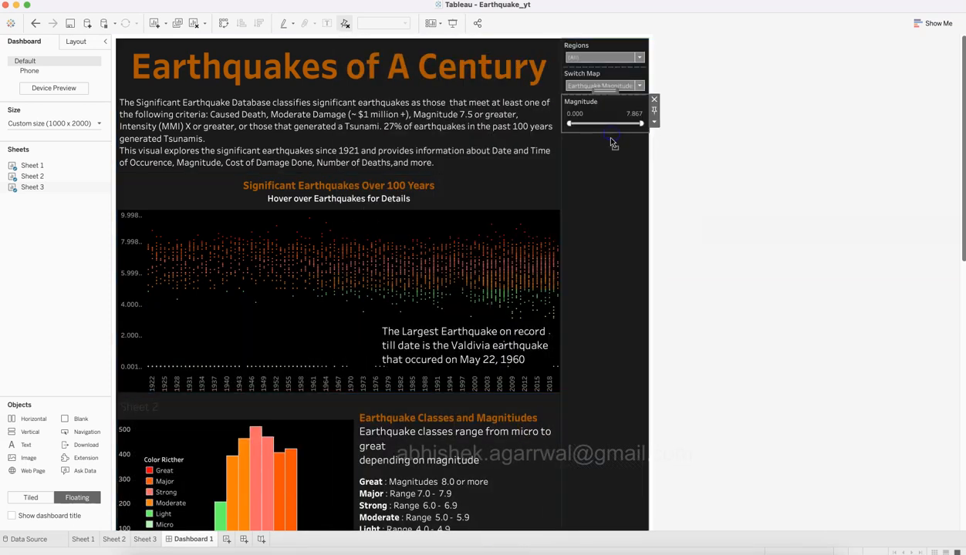
Expand the dashboard's item hierarchy through the Tiled, Horizontal and Vertical containers to examine how the sheets, texts and filters are nested
click(80, 42)
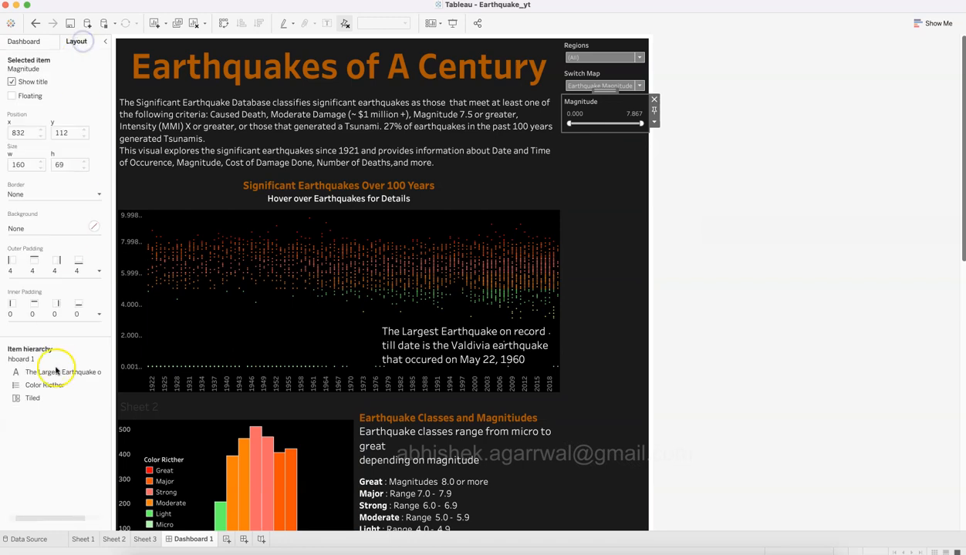
click(33, 400)
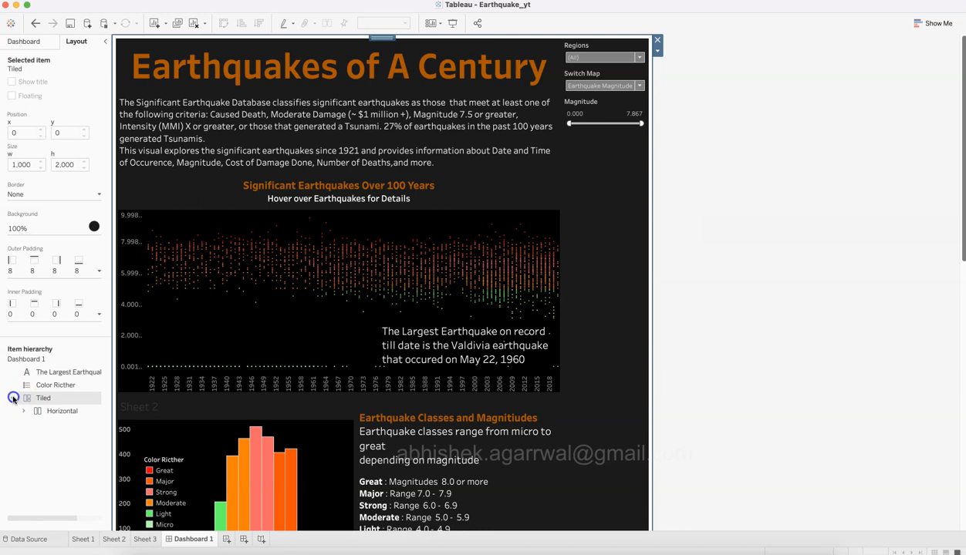
click(23, 412)
click(34, 425)
click(35, 476)
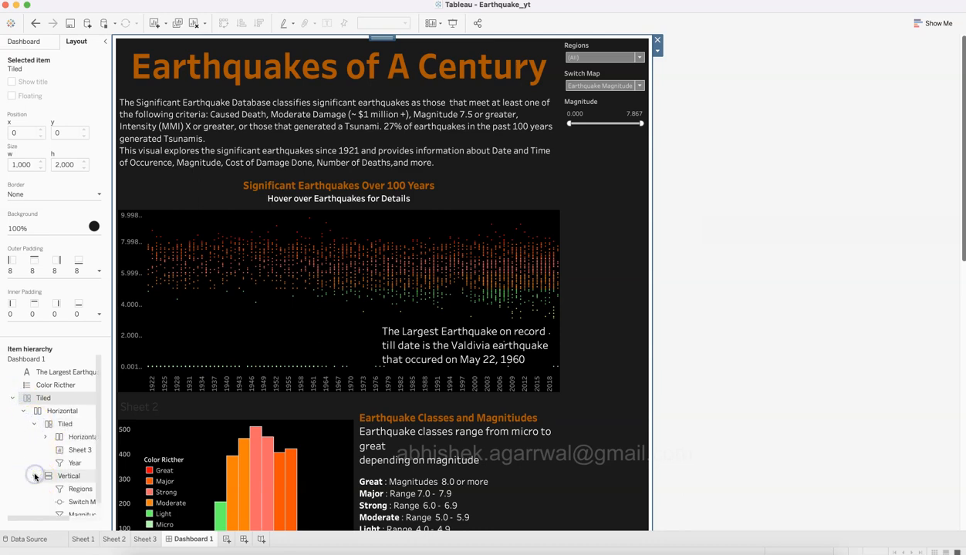
scroll(35, 478, down, 1)
scroll(35, 478, right, 1)
scroll(35, 478, left, 1)
scroll(35, 478, right, 1)
scroll(35, 477, left, 2)
click(41, 483)
click(23, 426)
click(34, 439)
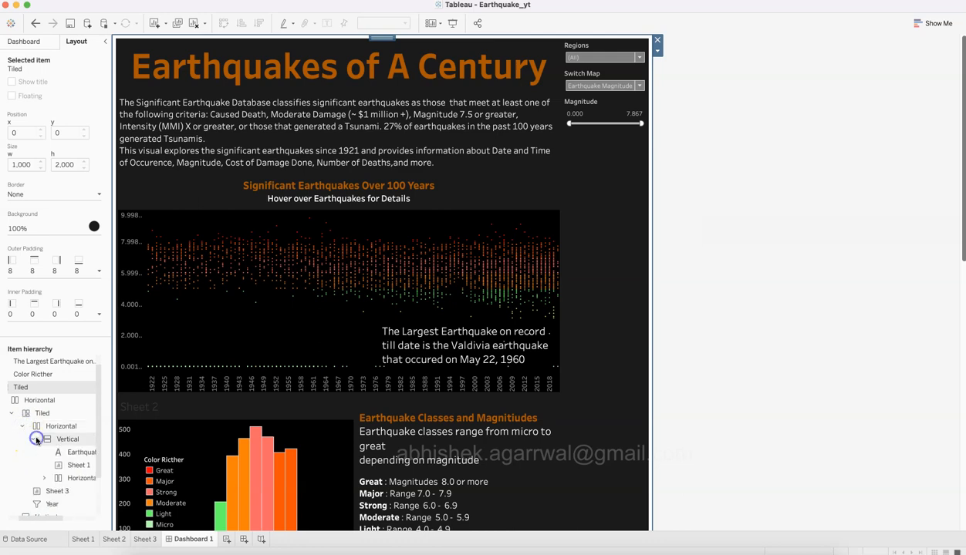
click(44, 478)
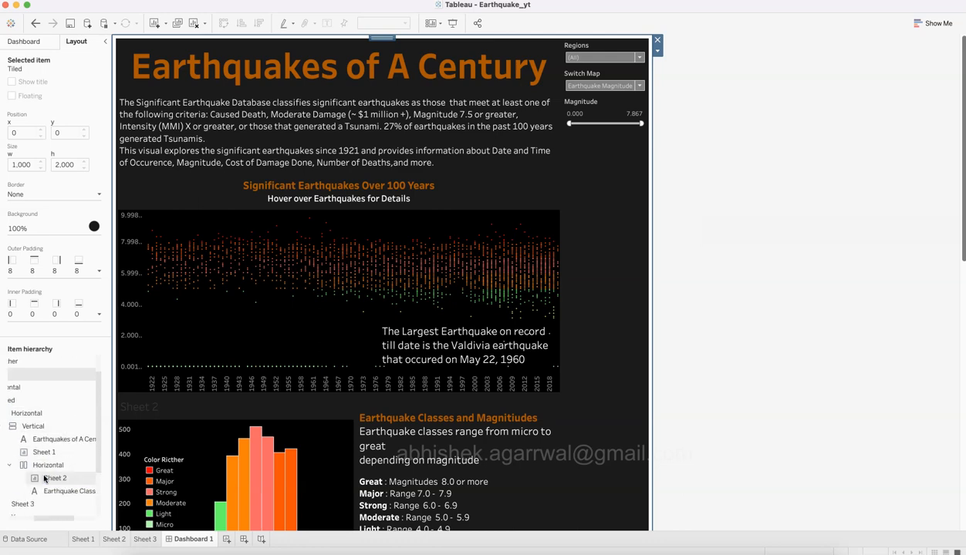
Compare the container placement of the Year filter with that of Regions, Switch Map and Magnitude in the item hierarchy
scroll(44, 478, down, 5)
click(43, 466)
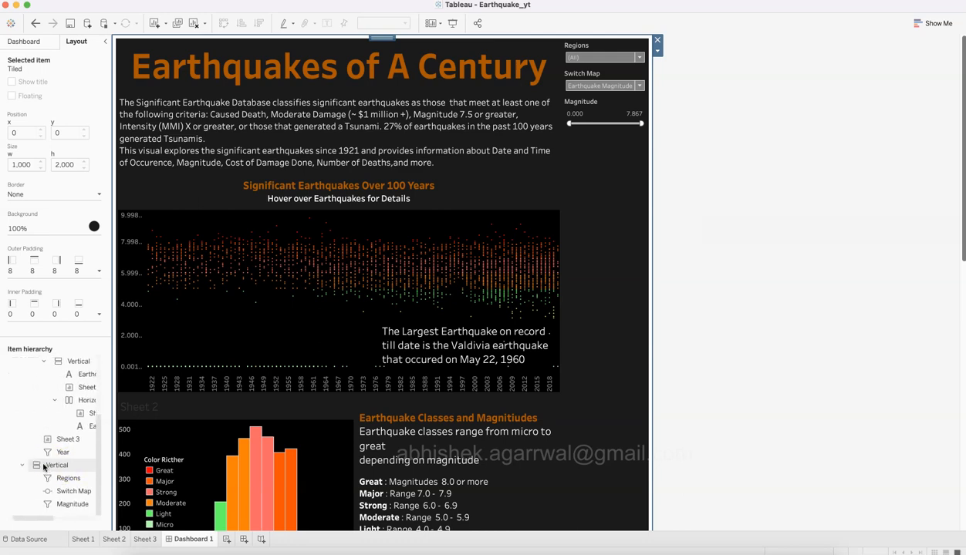
click(47, 478)
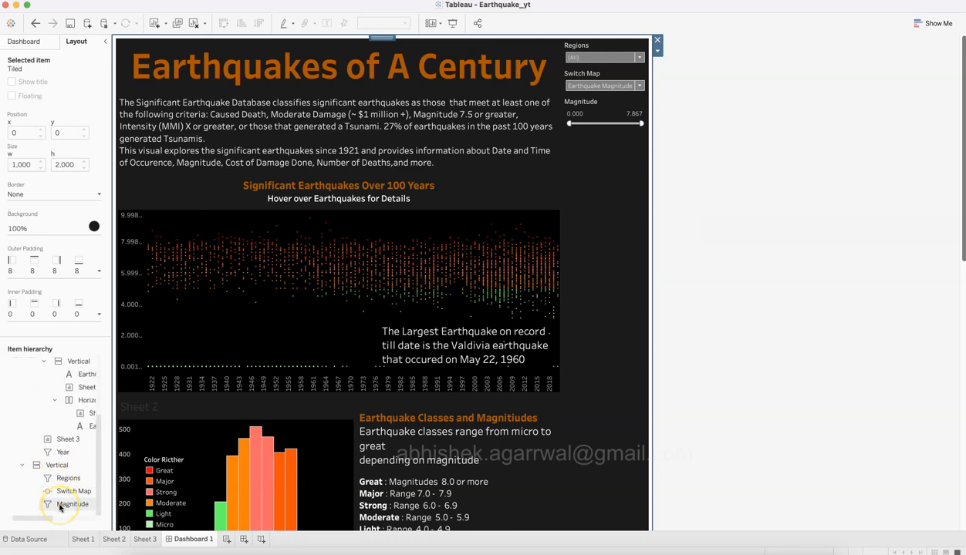
click(61, 506)
click(62, 493)
click(70, 465)
click(76, 454)
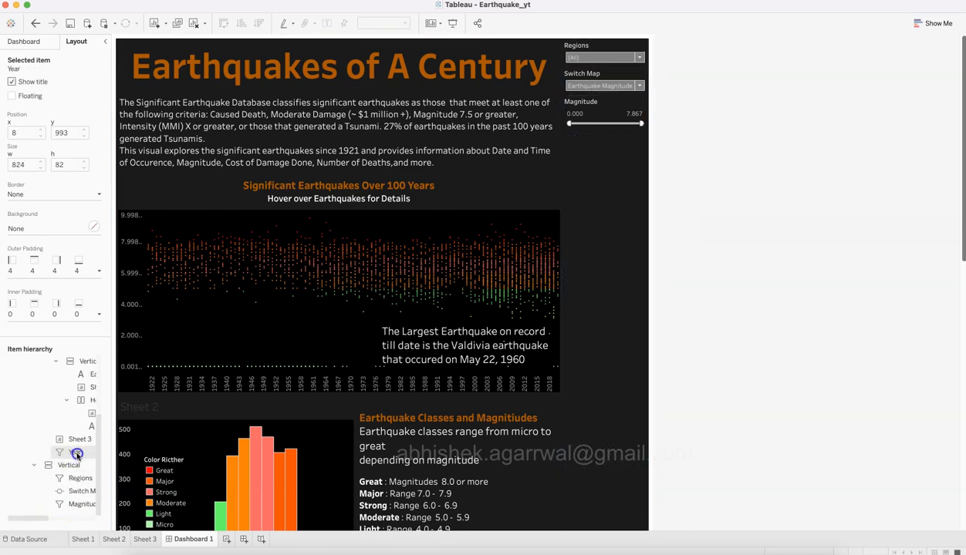
scroll(65, 486, right, 3)
right_click(73, 506)
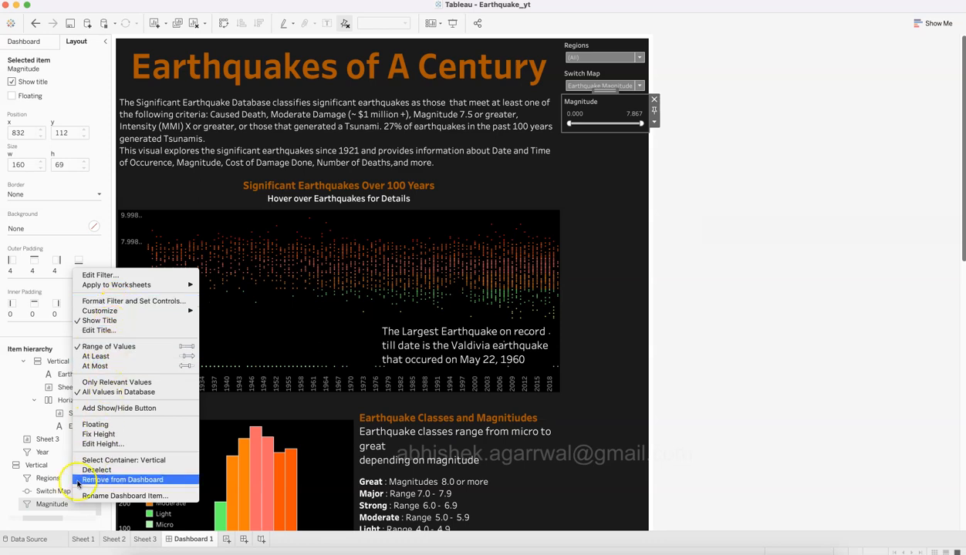
click(57, 507)
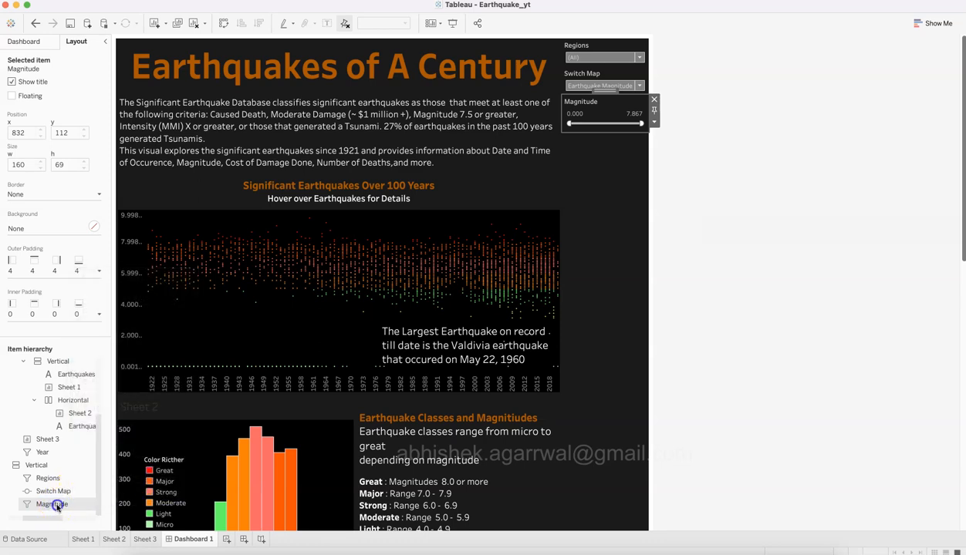
click(56, 481)
click(65, 453)
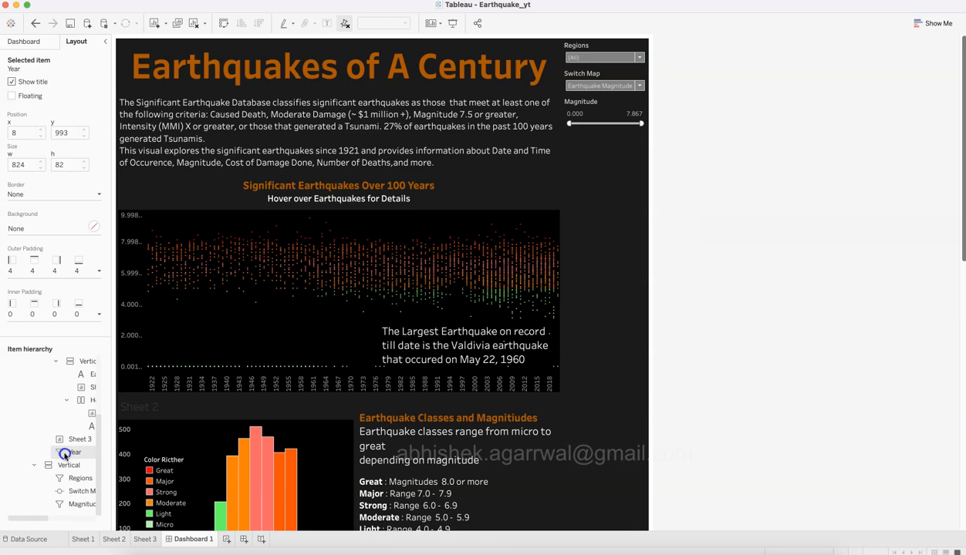
Move the Magnitude filter out of the side column and place it directly after the Year filter, above Sheet 3
click(605, 106)
click(495, 328)
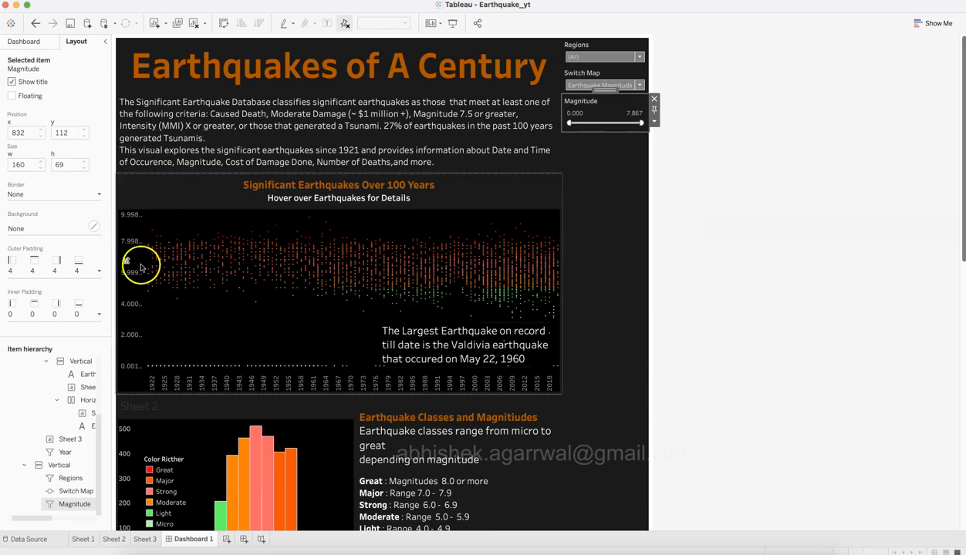
scroll(264, 330, down, 3)
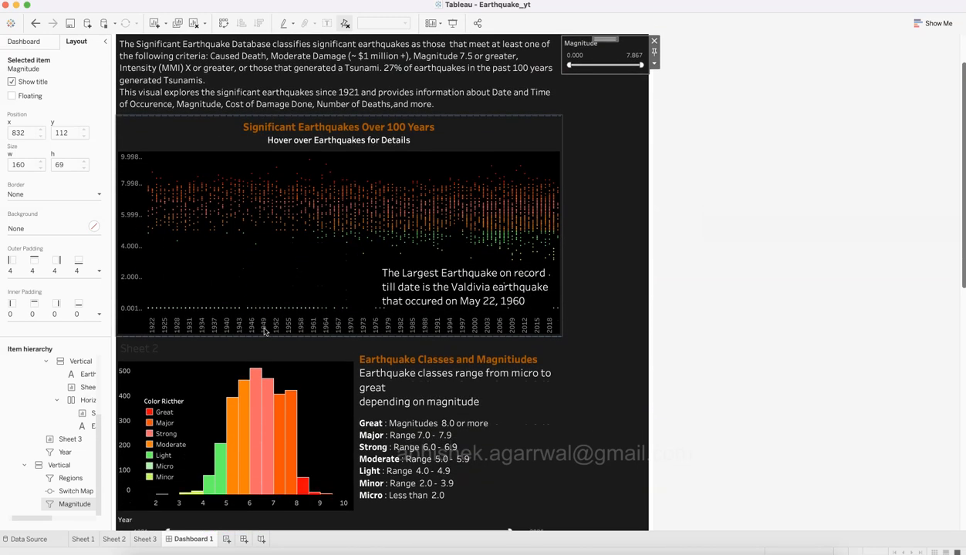
click(95, 61)
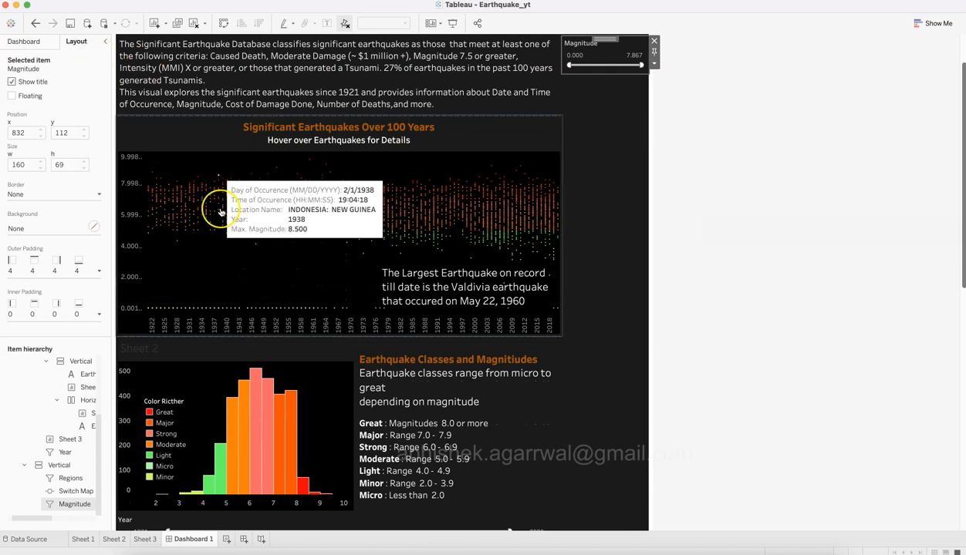
scroll(218, 210, down, 2)
scroll(221, 212, up, 2)
scroll(221, 212, up, 1)
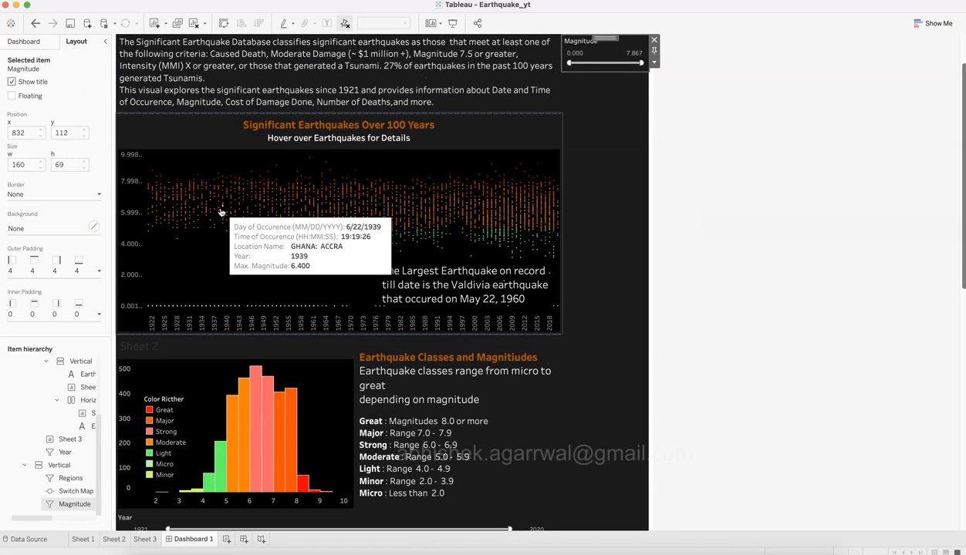
scroll(221, 212, down, 3)
click(609, 57)
drag(608, 52, 537, 506)
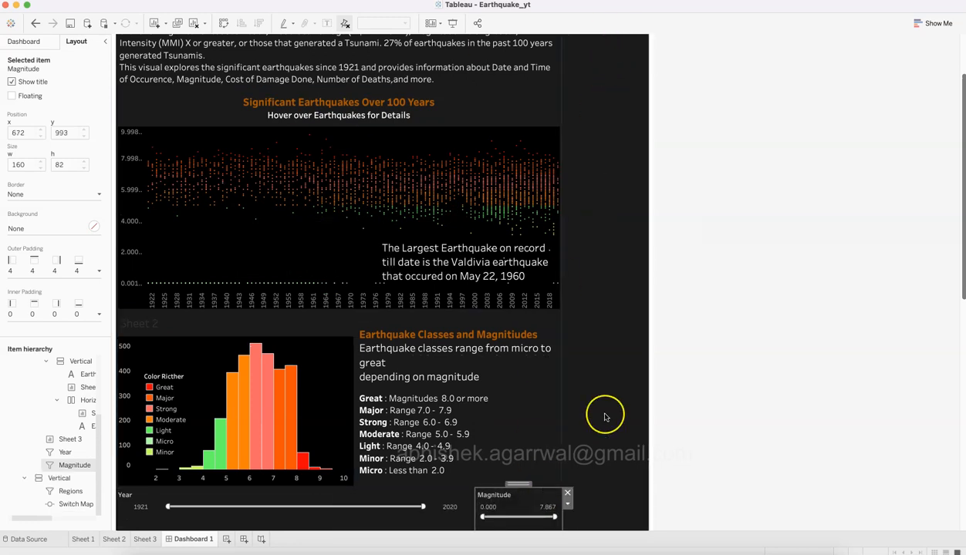
Move the Switch Map parameter control from the side column into the filter row, directly after the Magnitude filter
scroll(605, 417, down, 3)
scroll(604, 417, up, 5)
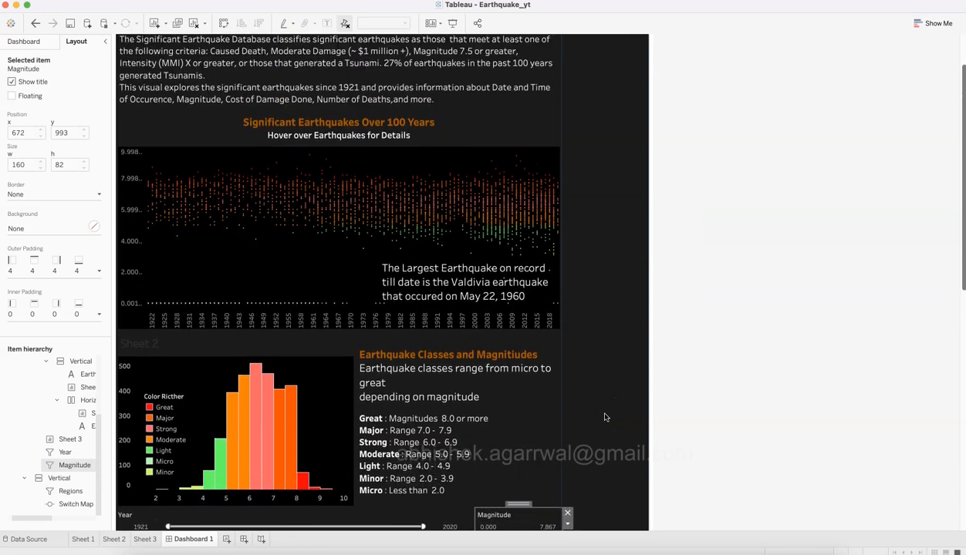
scroll(605, 418, up, 3)
scroll(604, 394, down, 1)
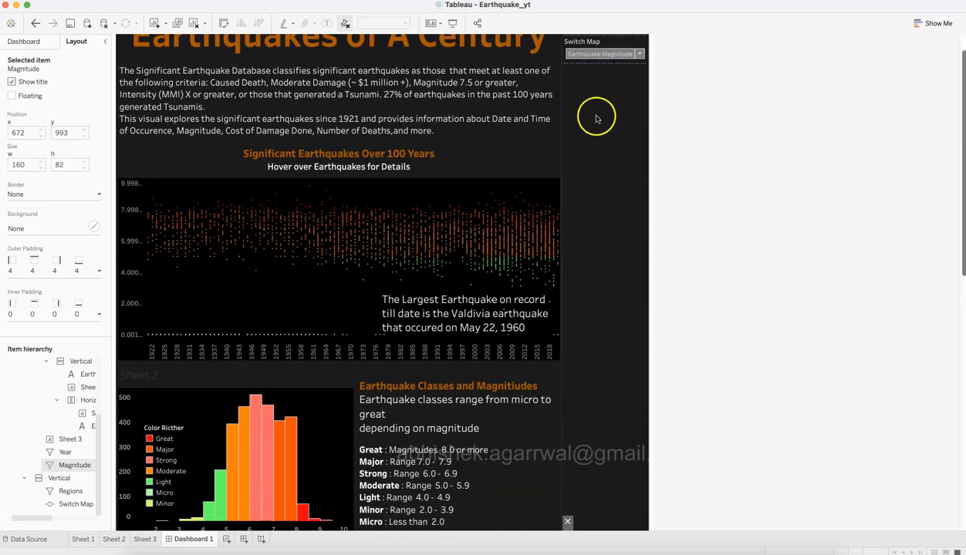
click(597, 46)
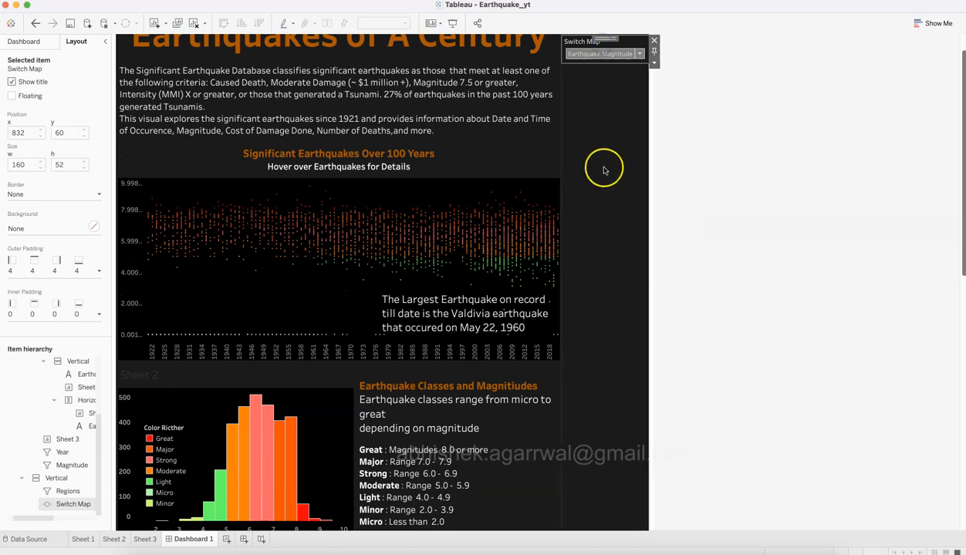
scroll(604, 170, down, 1)
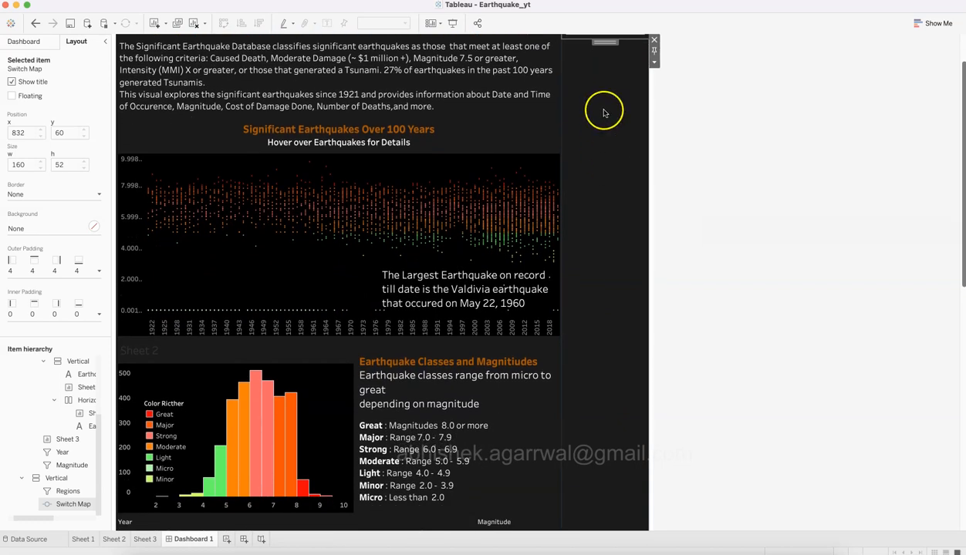
drag(588, 311, 549, 531)
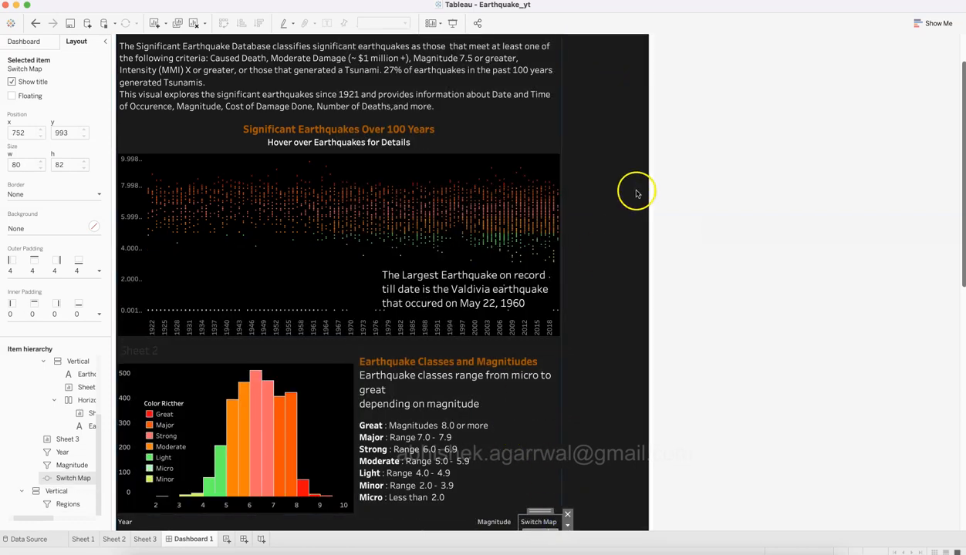
Move the Regions filter out of the side column and place it at the end of the filter row, after Switch Map
scroll(636, 193, up, 2)
click(609, 46)
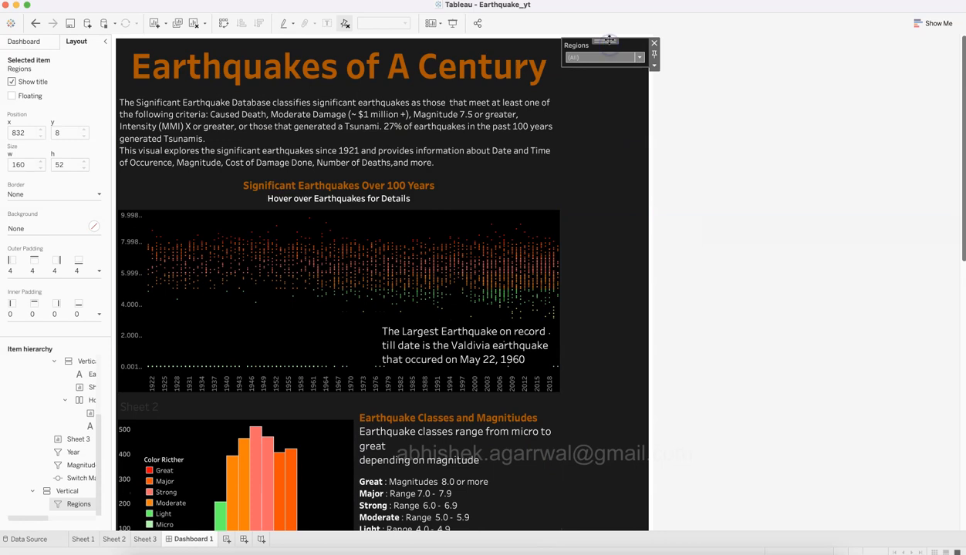
scroll(600, 272, down, 3)
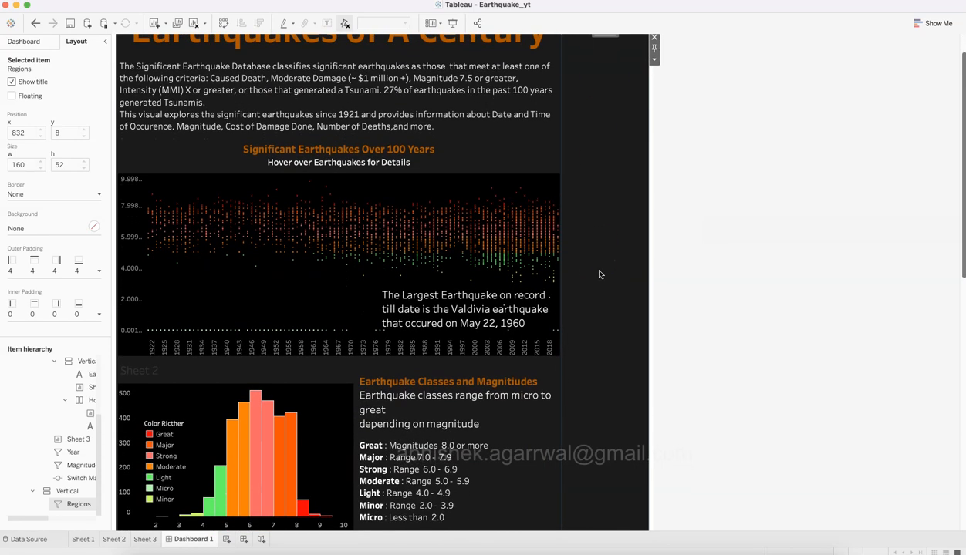
drag(584, 342, 548, 501)
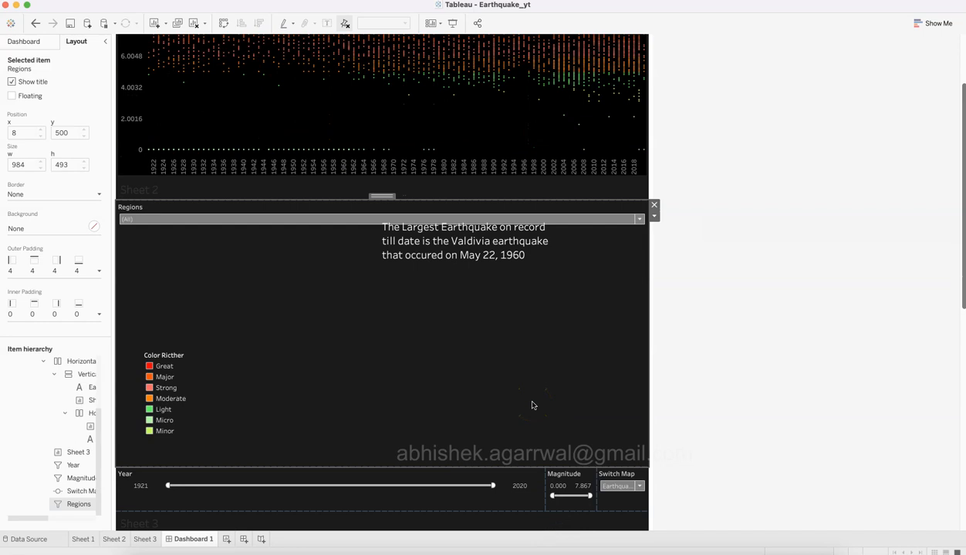
scroll(531, 405, down, 2)
mouse_move(386, 156)
mouse_down()
mouse_move(420, 183)
mouse_move(606, 416)
mouse_move(610, 450)
mouse_move(631, 448)
mouse_up()
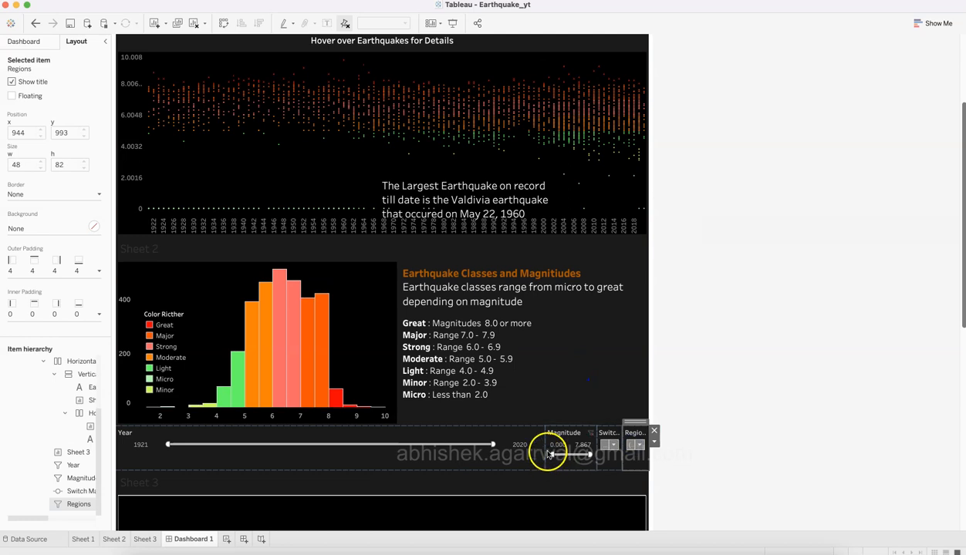
Narrow the Year filter to about a quarter of the row, shrink Magnitude so Switch Map gains width, and save the workbook
drag(545, 453, 241, 459)
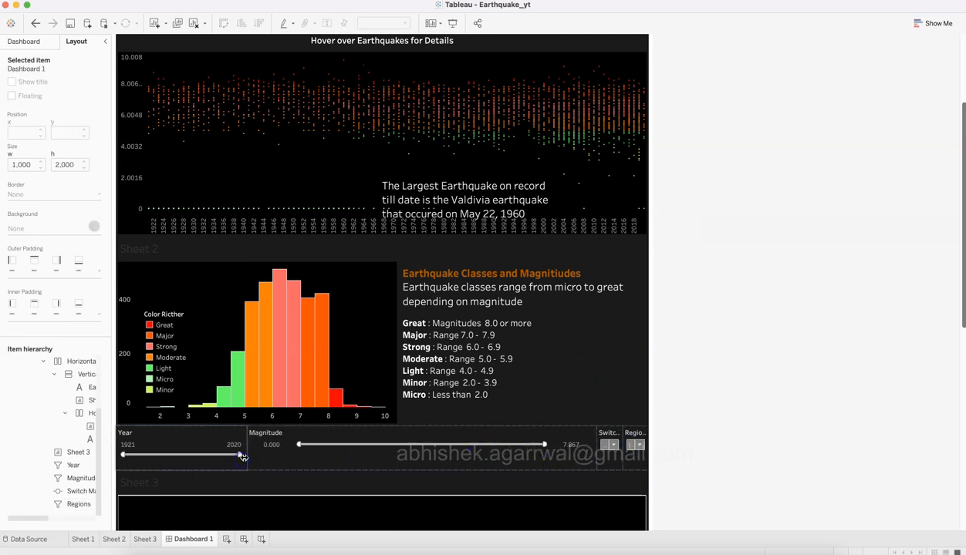
click(600, 455)
drag(596, 455, 355, 454)
click(70, 23)
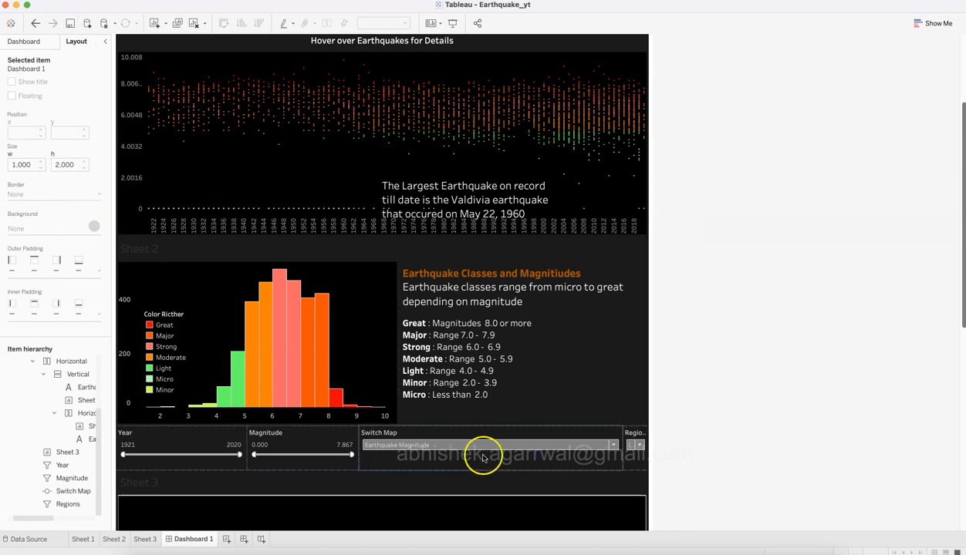
Rebalance the rest of the filter row by widening Magnitude and Regions and narrowing the Switch Map control
drag(358, 446, 452, 446)
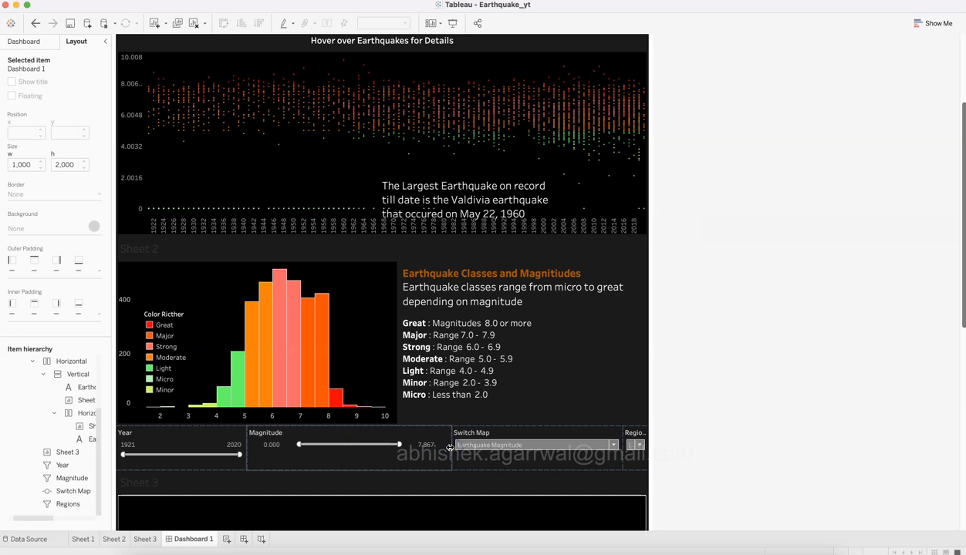
click(625, 461)
drag(622, 461, 589, 459)
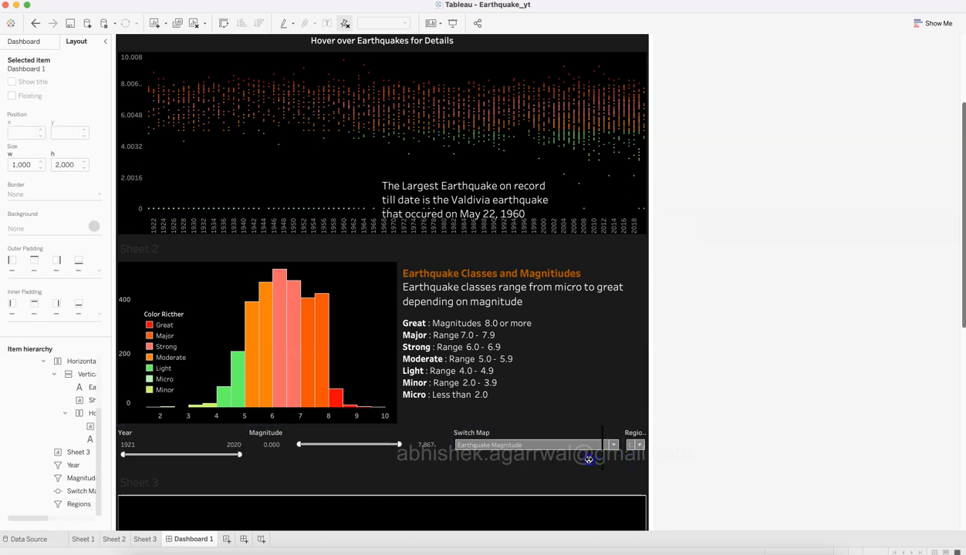
drag(517, 460, 445, 459)
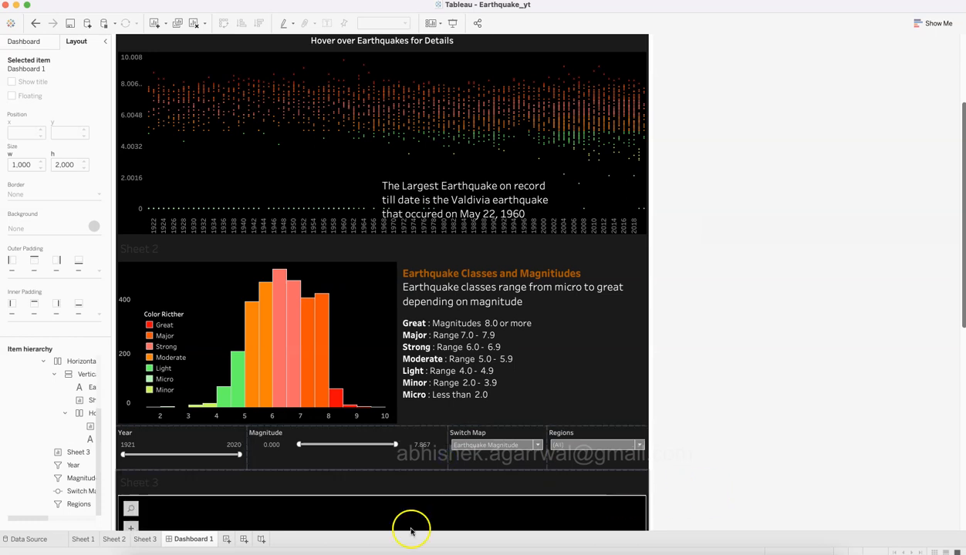
Reduce the height of the Year, Magnitude, Switch Map and Regions filter row to about 74 px
click(222, 452)
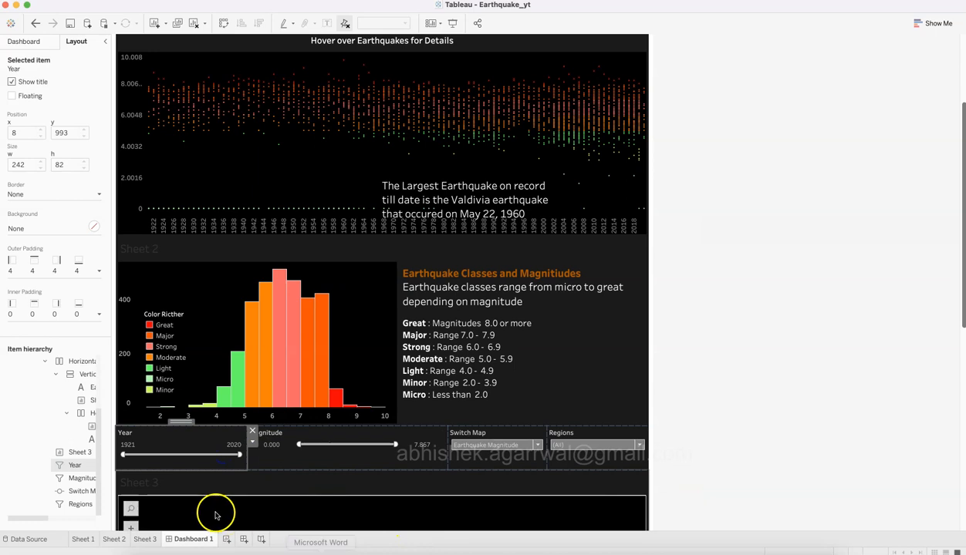
click(295, 470)
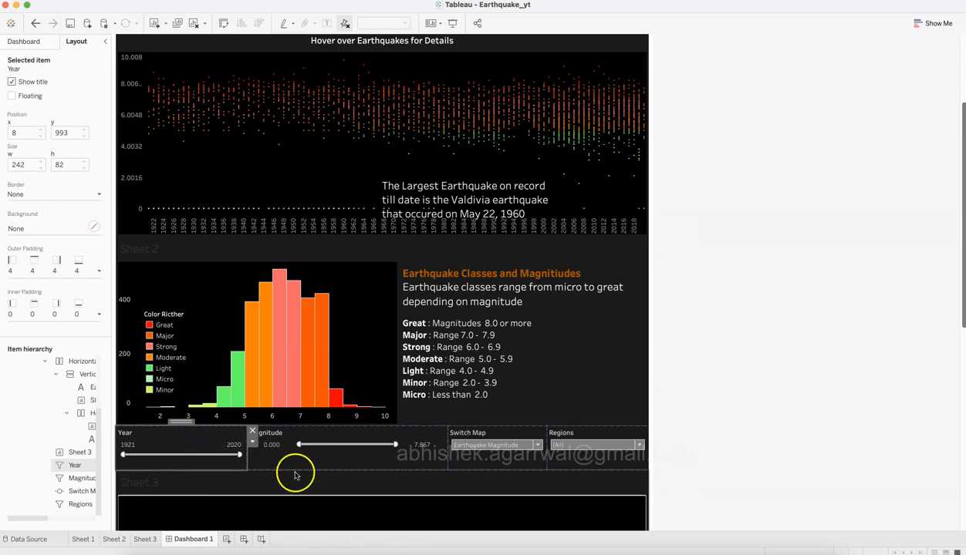
click(303, 462)
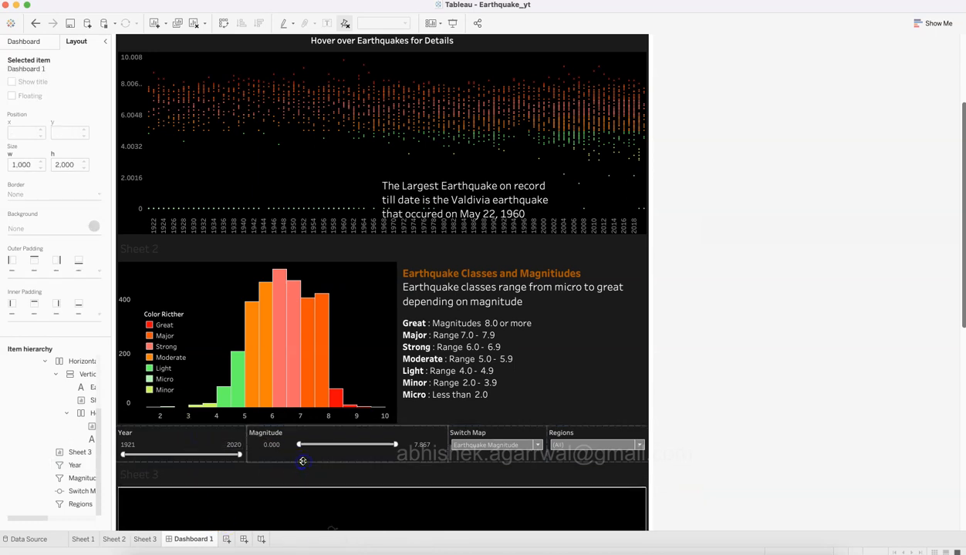
drag(302, 461, 310, 453)
drag(310, 453, 310, 466)
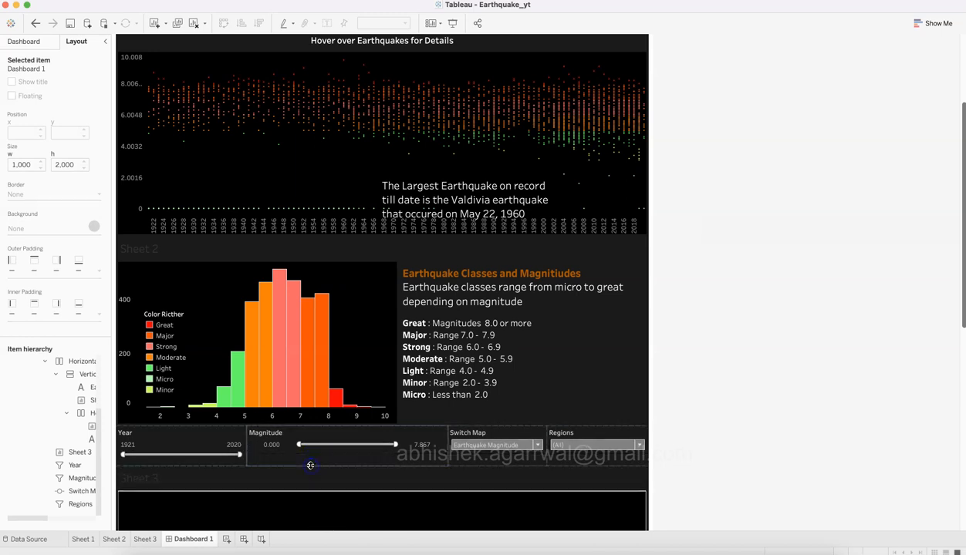
click(756, 417)
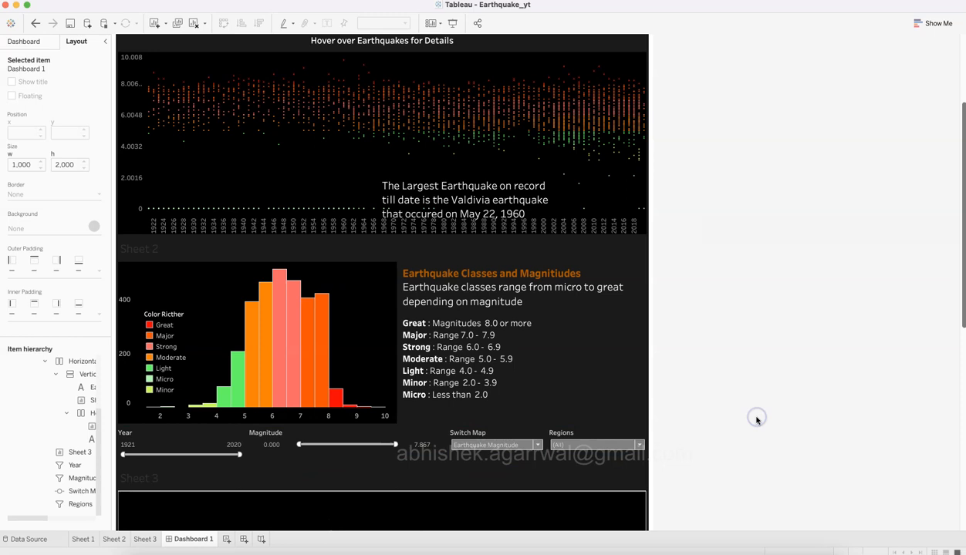
double_click(330, 435)
click(406, 238)
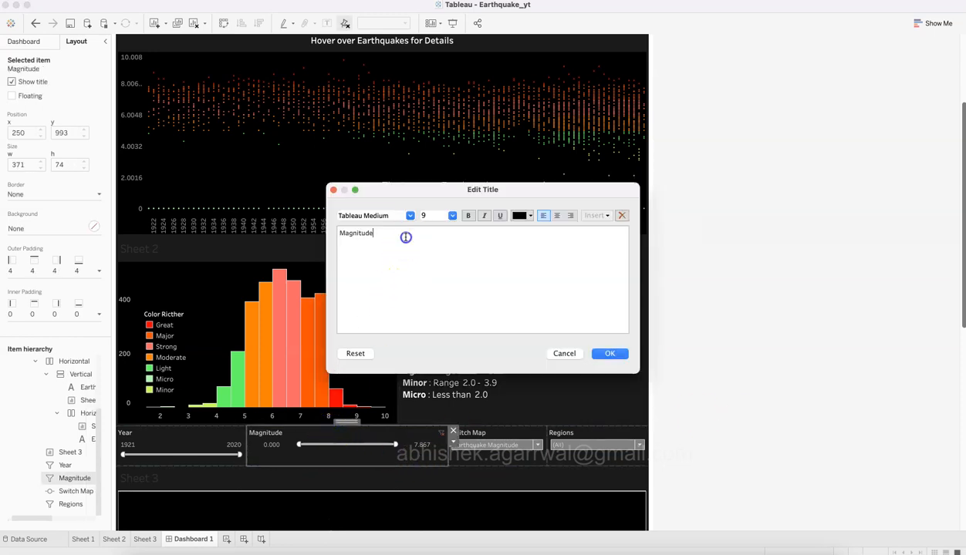
click(610, 353)
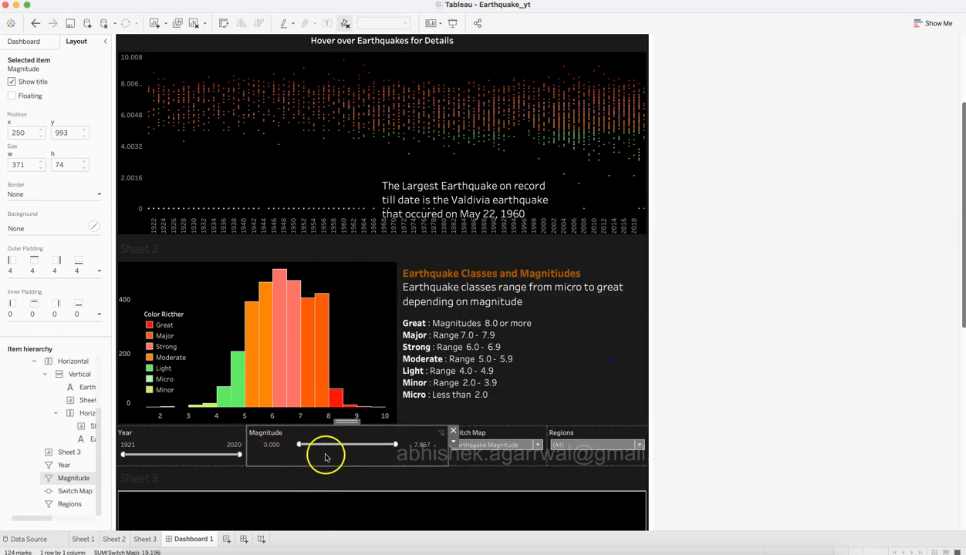
click(718, 470)
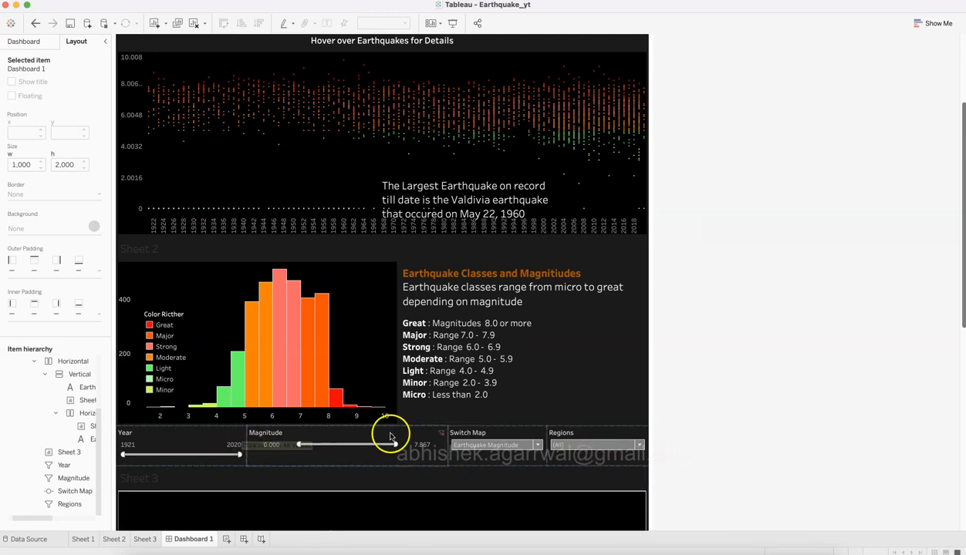
Hide the Sheet 3 title above the map on the dashboard
scroll(692, 417, down, 2)
scroll(695, 420, down, 4)
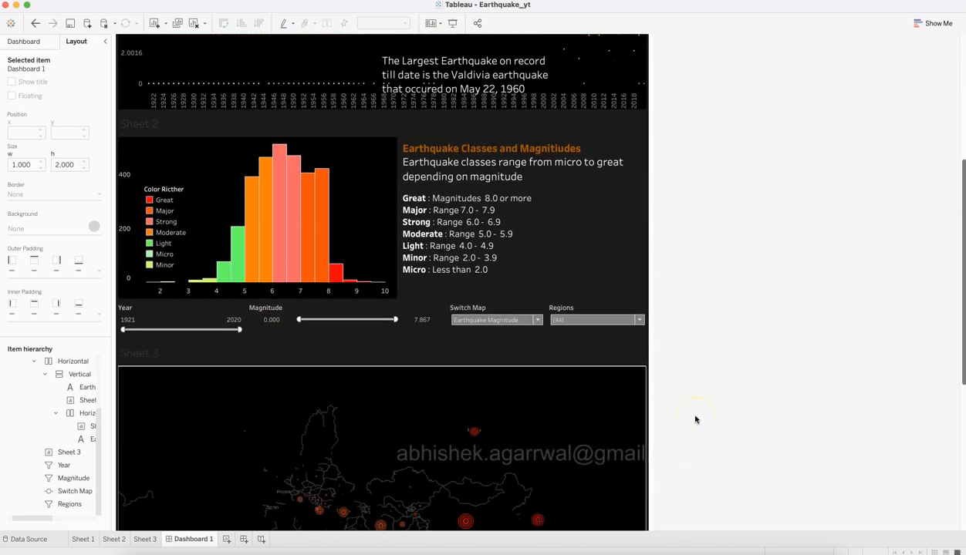
click(221, 307)
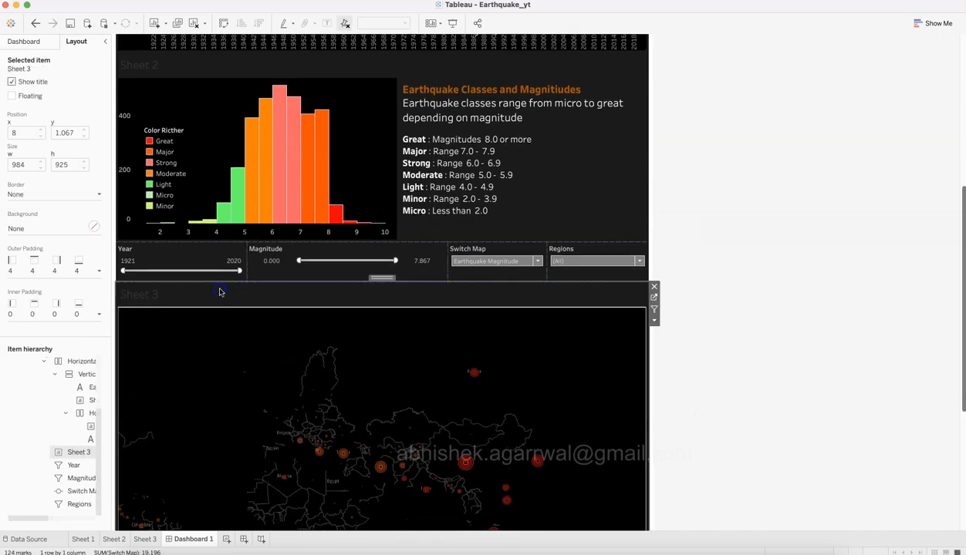
right_click(219, 291)
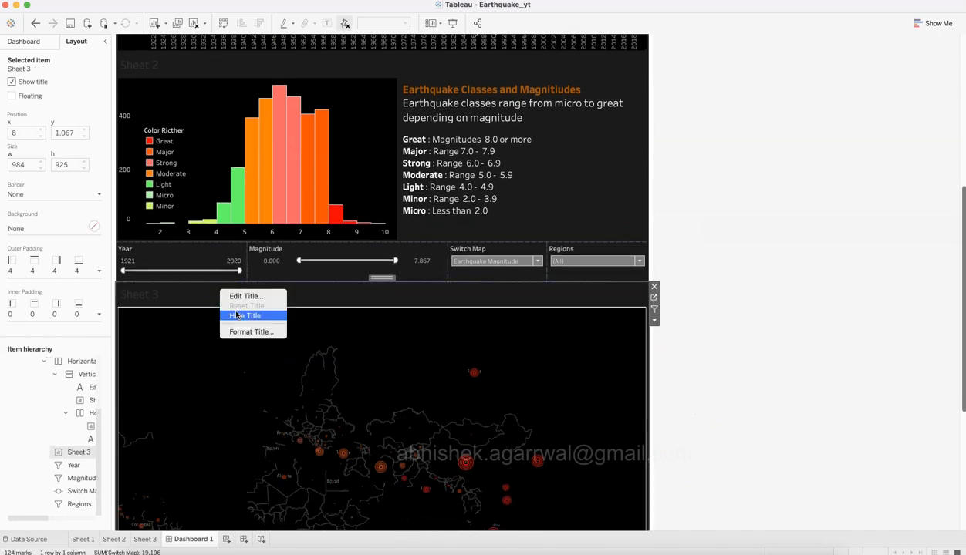
click(233, 309)
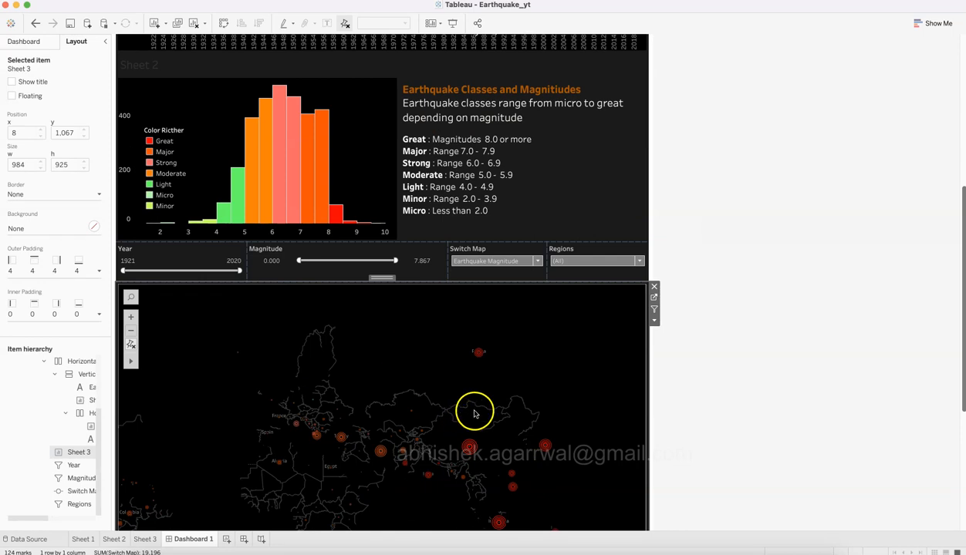
Check the map with Switch Map set to Number of deaths and return it to Earthquake Magnitude
scroll(698, 415, down, 1)
scroll(697, 417, down, 3)
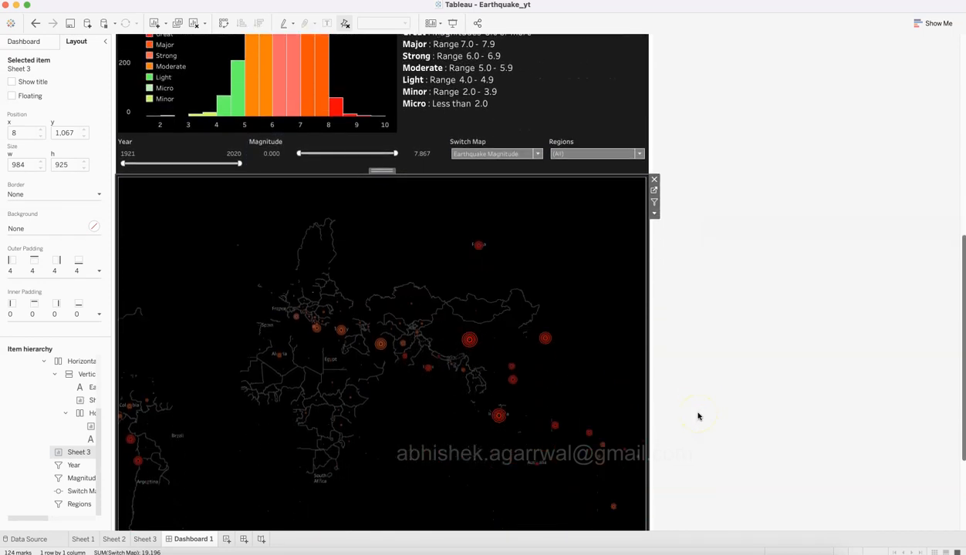
click(498, 153)
click(499, 183)
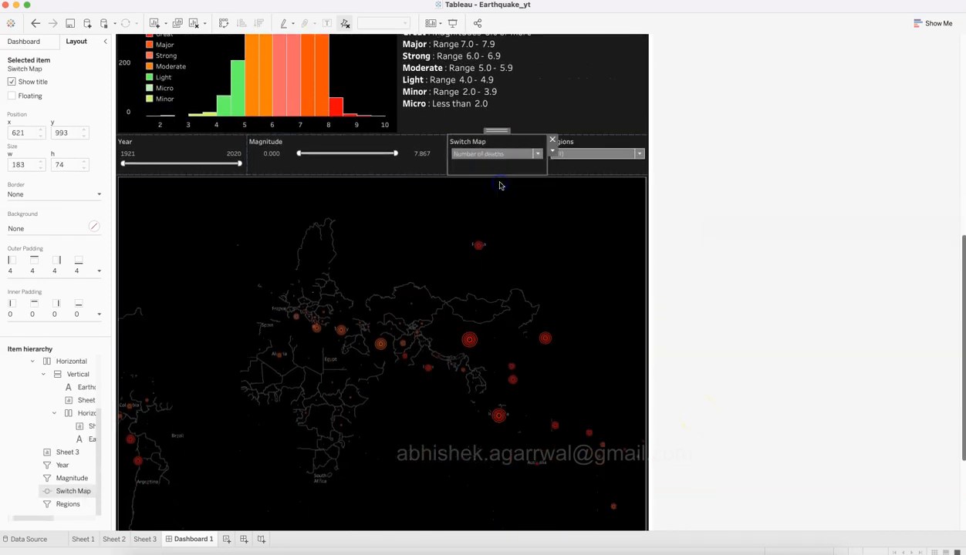
click(501, 155)
click(502, 164)
click(592, 154)
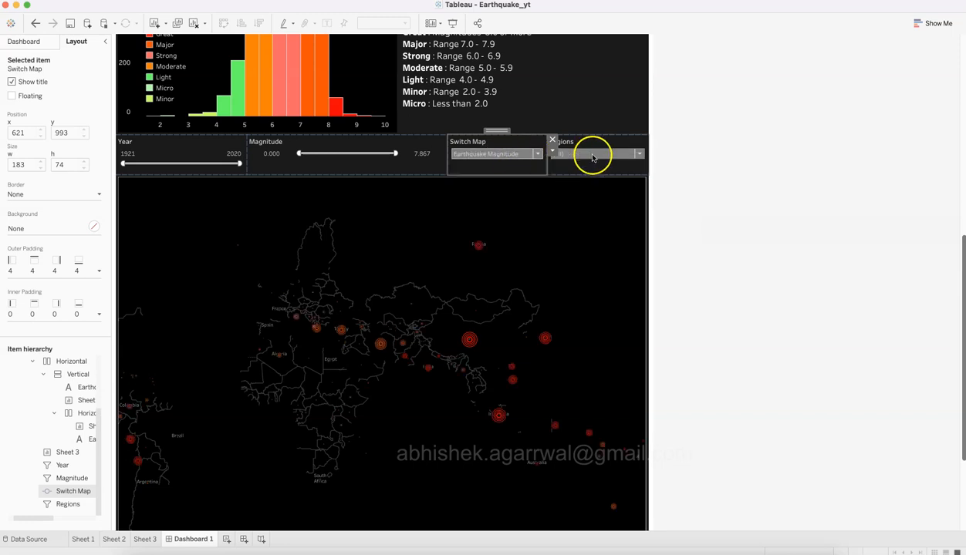
click(593, 154)
Try Switch Map with Number of Missing Person, set it to Number of deaths, and save the workbook
click(496, 155)
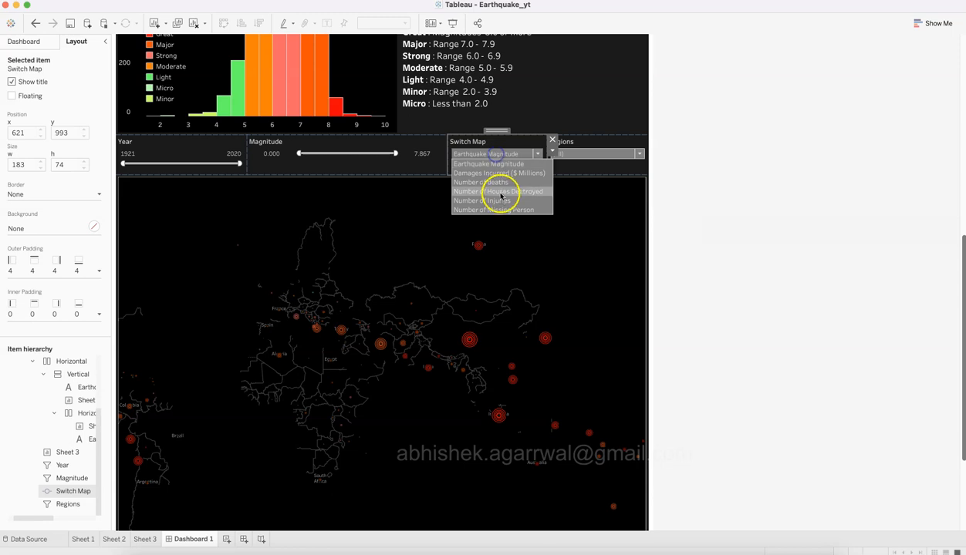
click(502, 209)
click(499, 154)
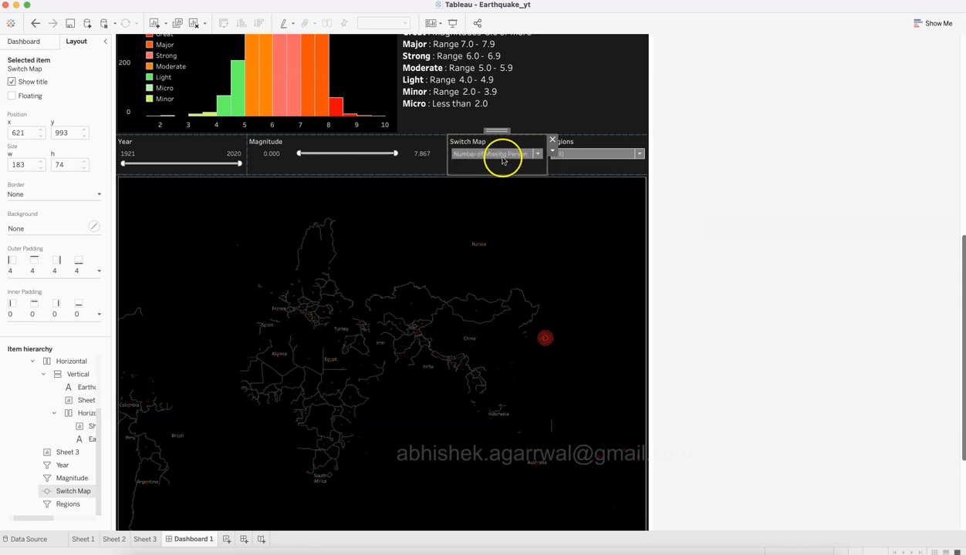
click(501, 181)
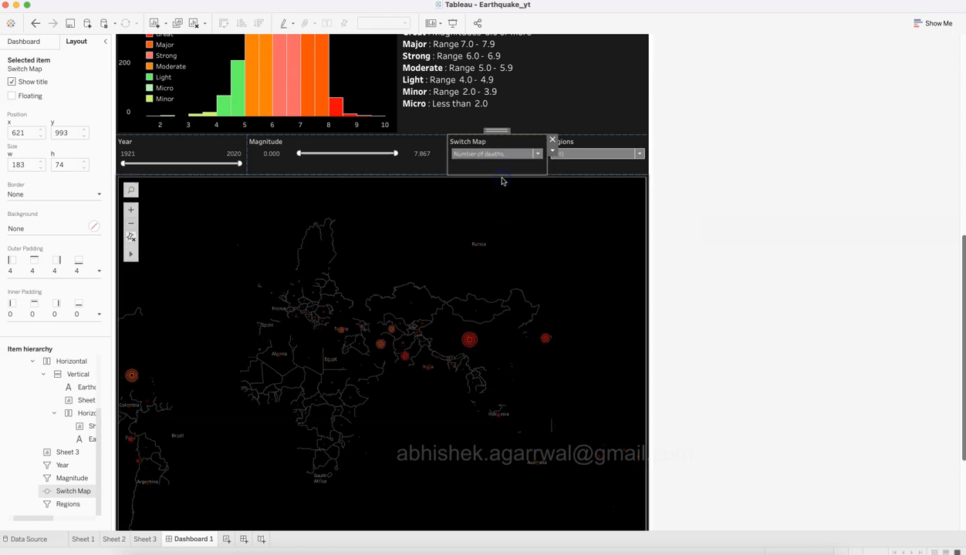
click(69, 23)
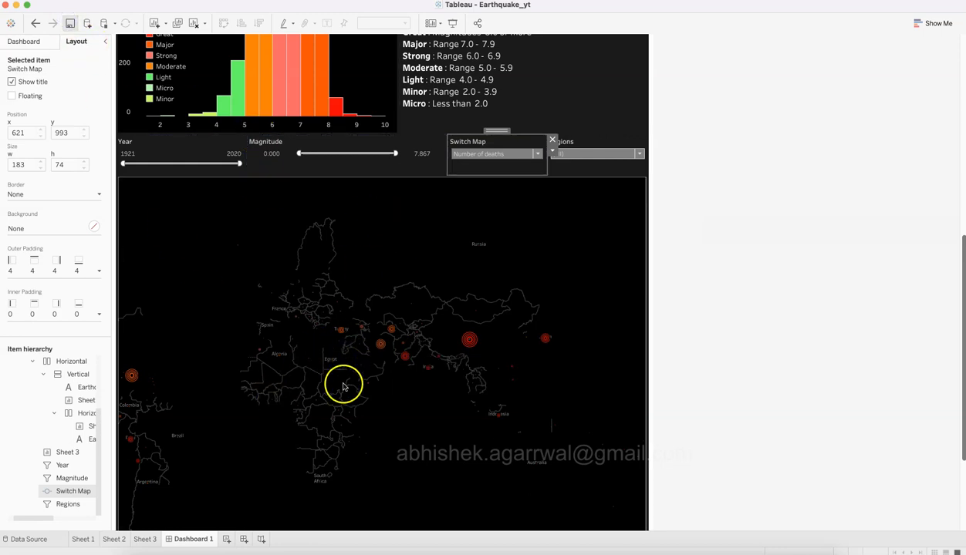
On Sheet 3, add Location Name and Day of Occurence to the map marks' detail, with Day of Occurence as an exact date
click(145, 539)
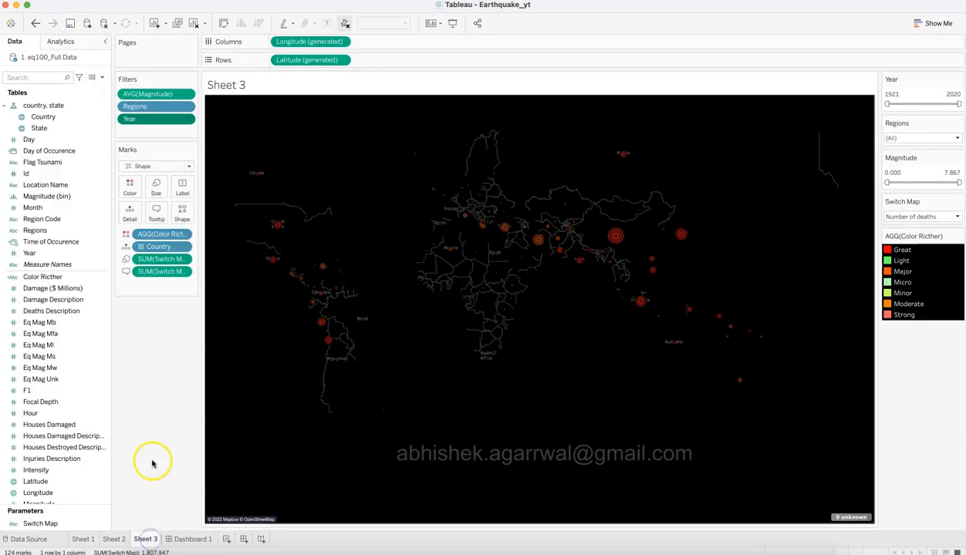
click(35, 207)
drag(44, 185, 131, 218)
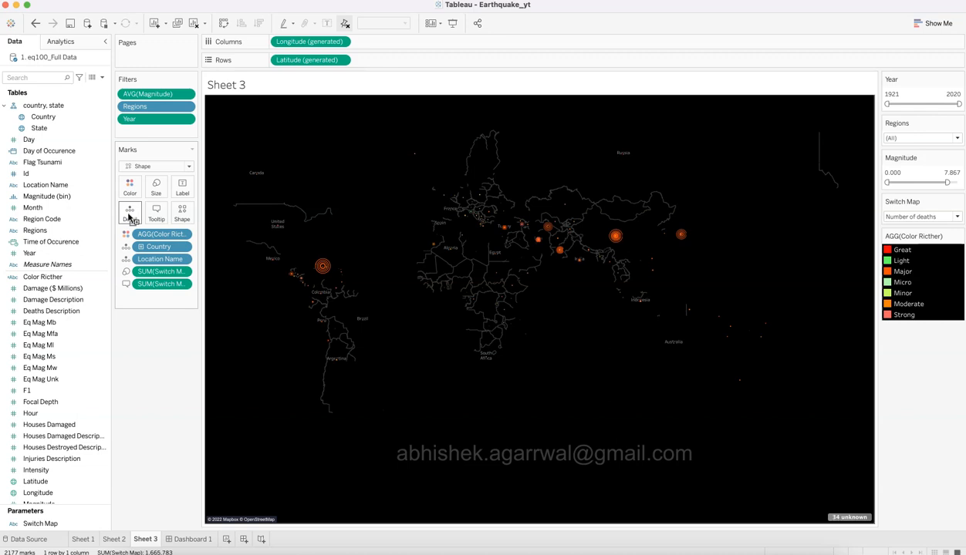
drag(55, 155, 130, 213)
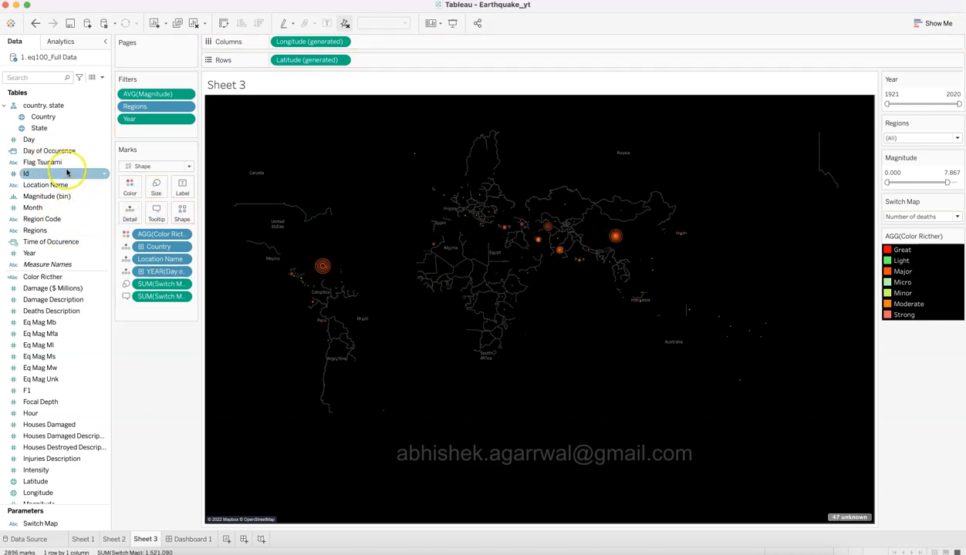
click(182, 272)
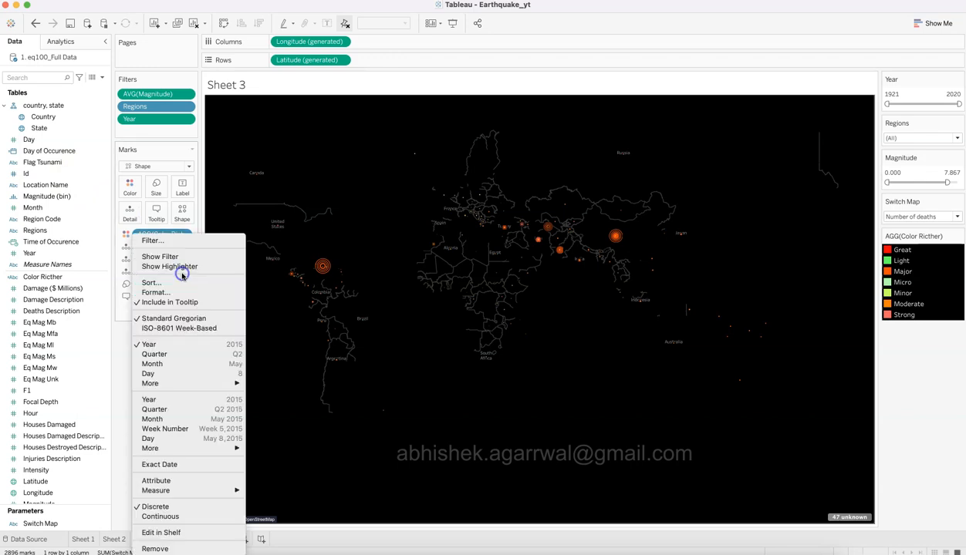
click(171, 464)
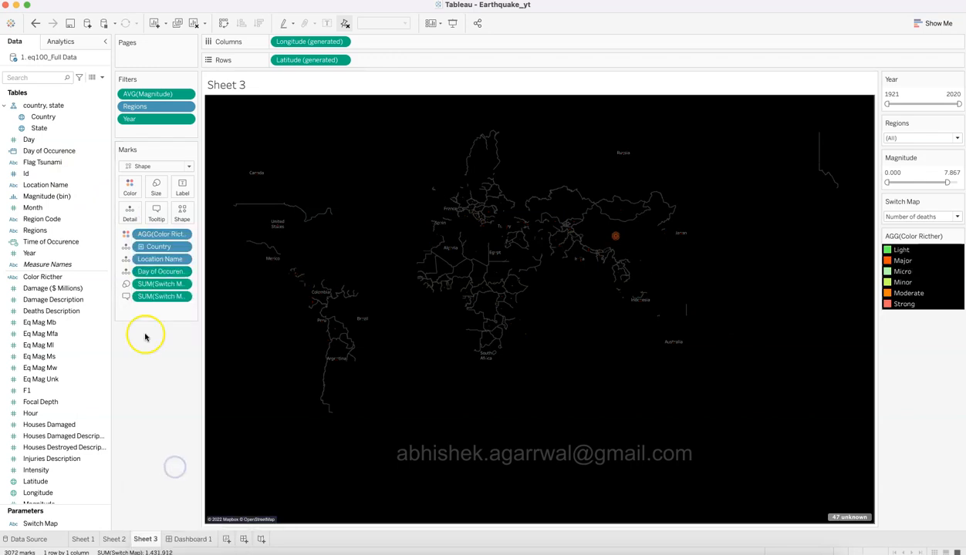
Add Time of Occurence to the marks' detail as a discrete exact date, and make Day of Occurence discrete as well
click(74, 243)
drag(74, 242, 129, 215)
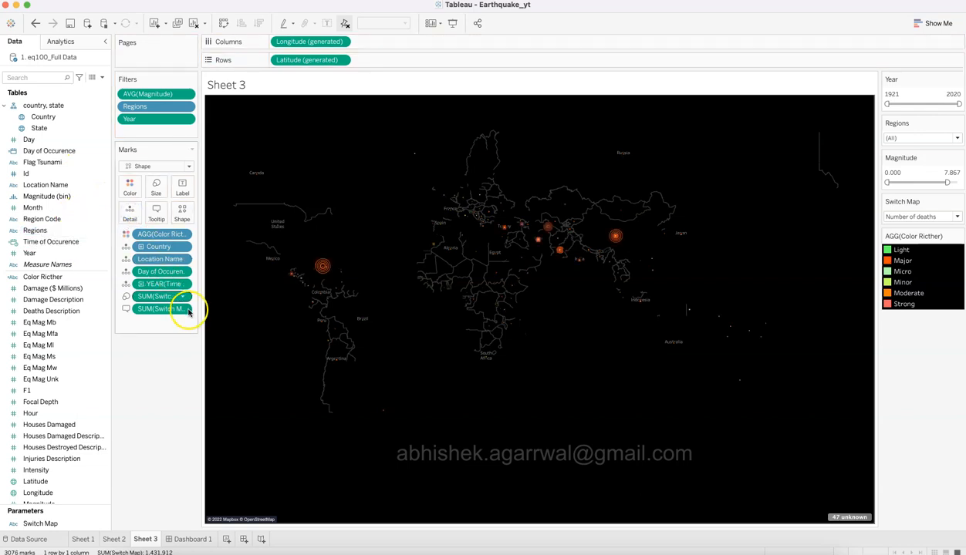
click(185, 270)
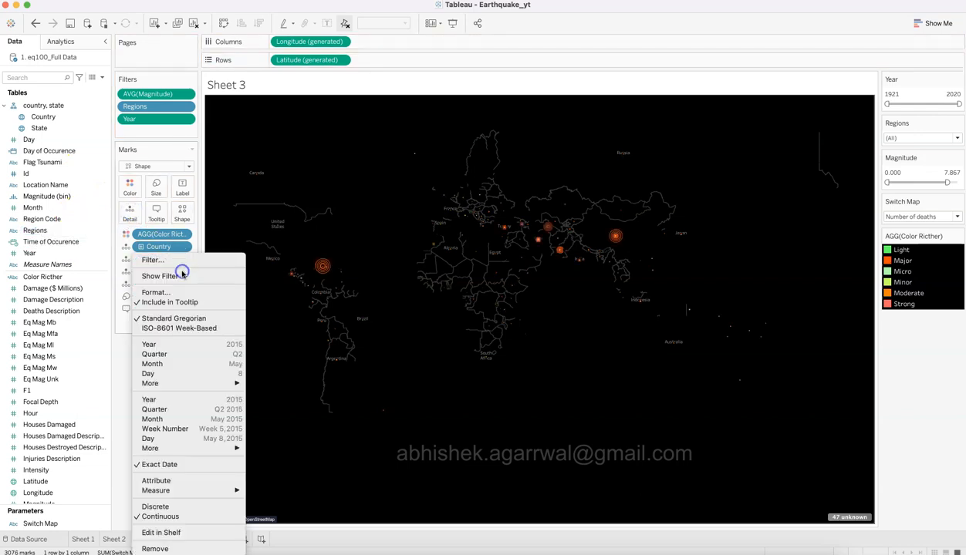
click(190, 507)
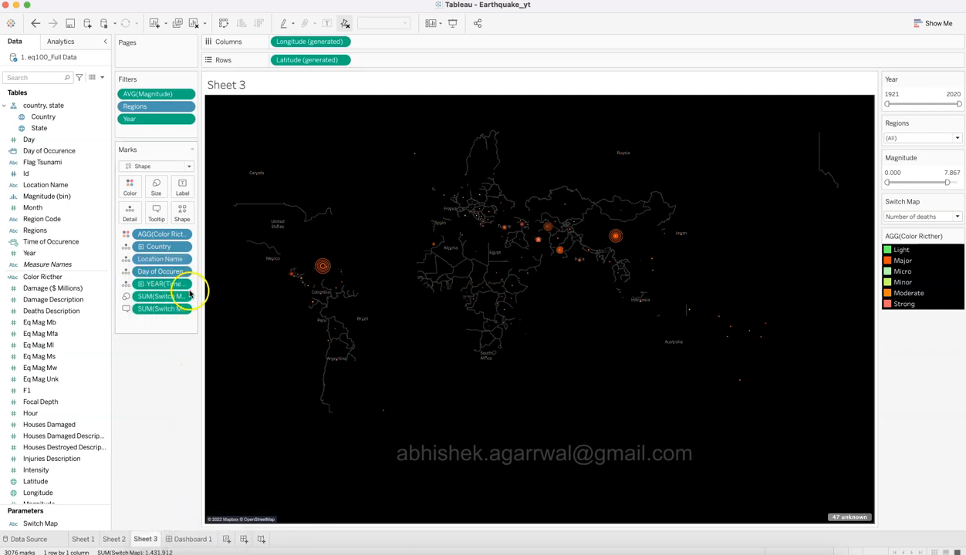
click(185, 284)
click(189, 507)
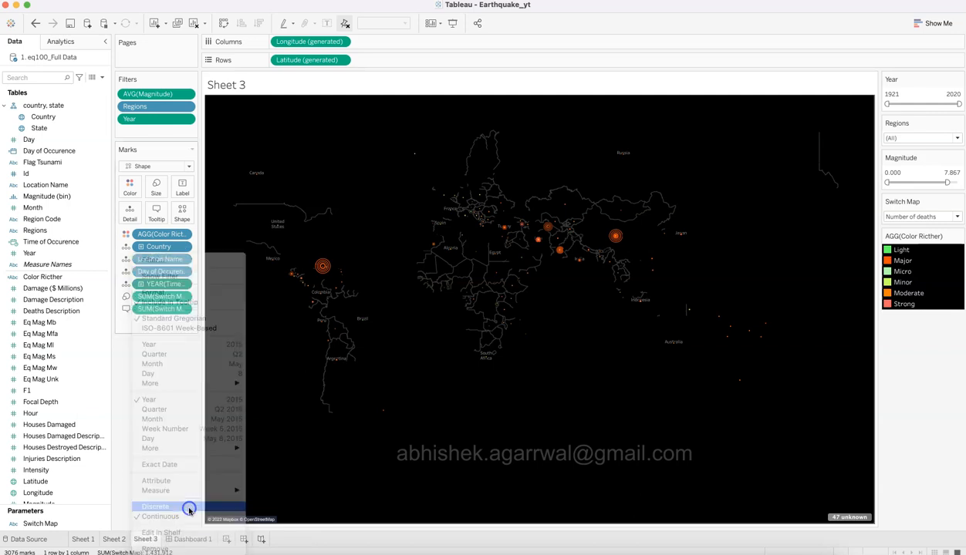
click(185, 284)
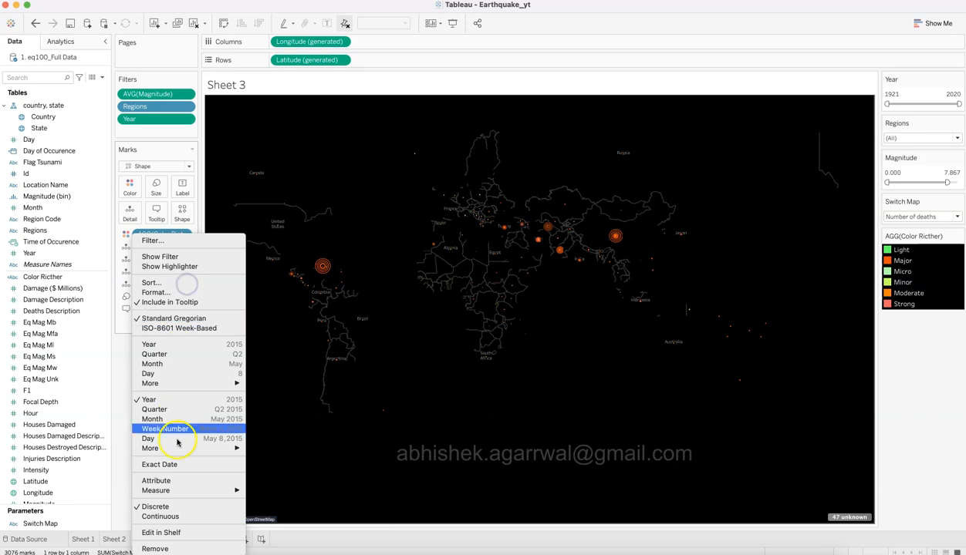
click(182, 463)
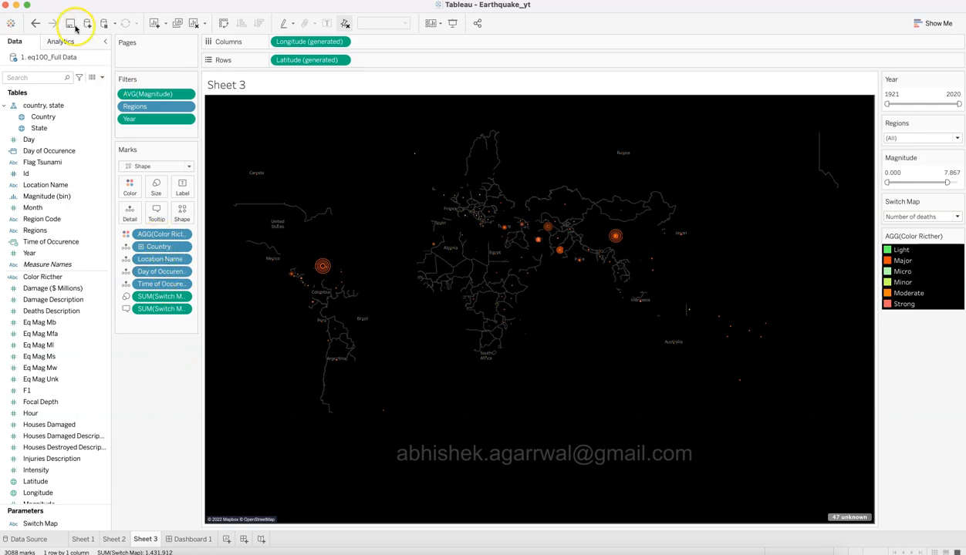
On Dashboard 1, try Switch Map with Earthquake Magnitude and Number of deaths, and set it to Damages Incurred ($ Millions)
click(190, 539)
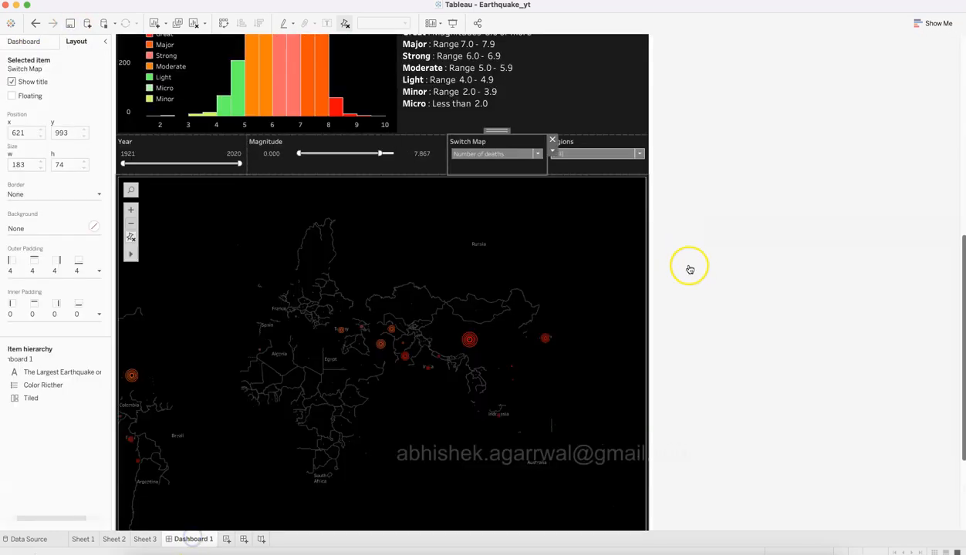
click(563, 153)
click(489, 153)
click(497, 155)
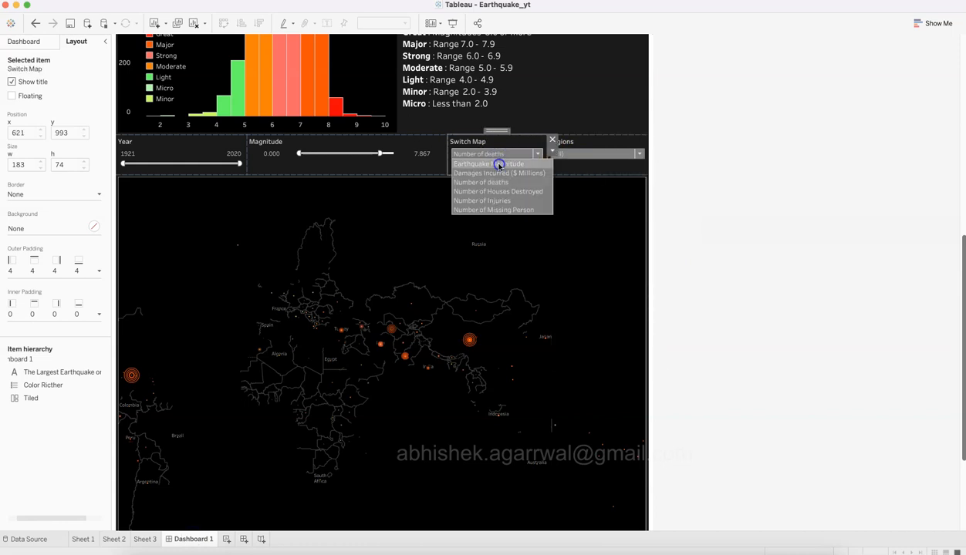
click(499, 163)
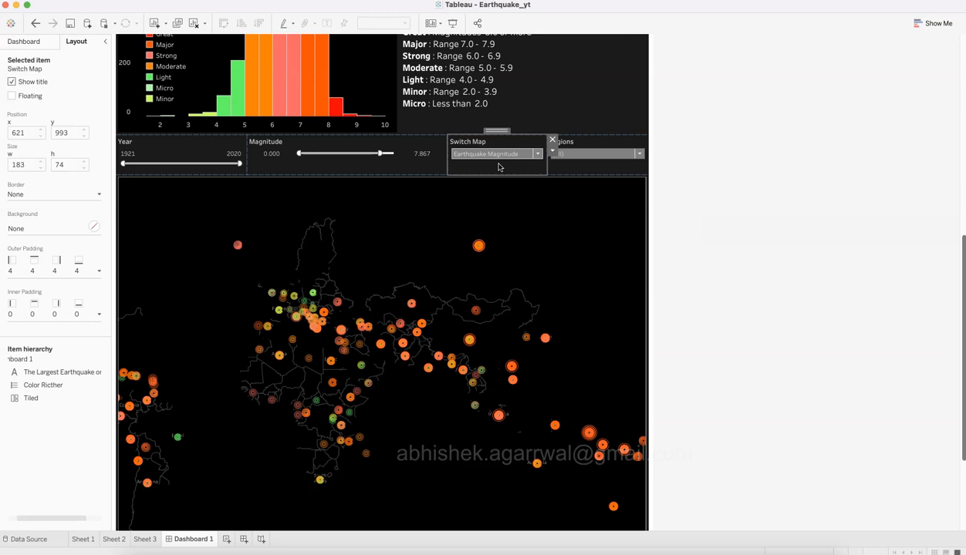
click(496, 153)
click(496, 176)
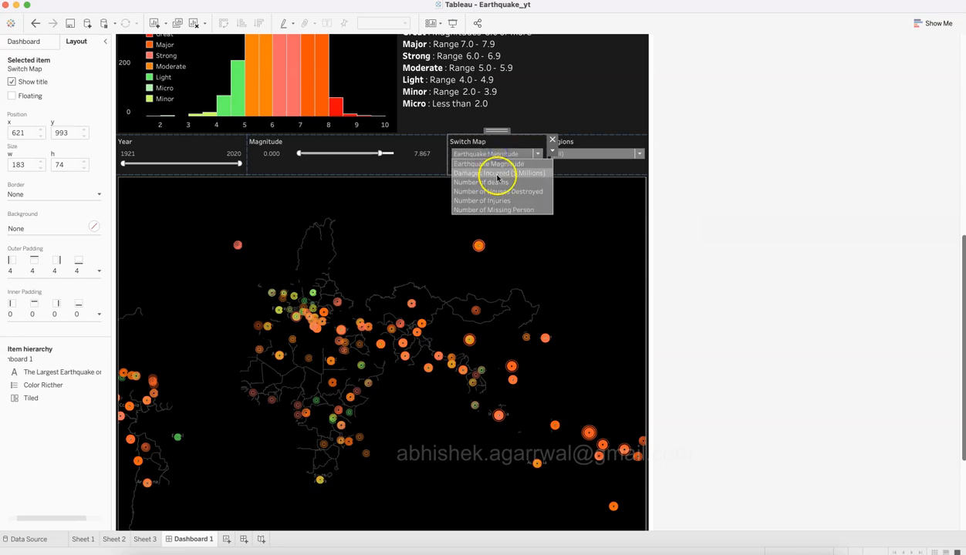
click(496, 155)
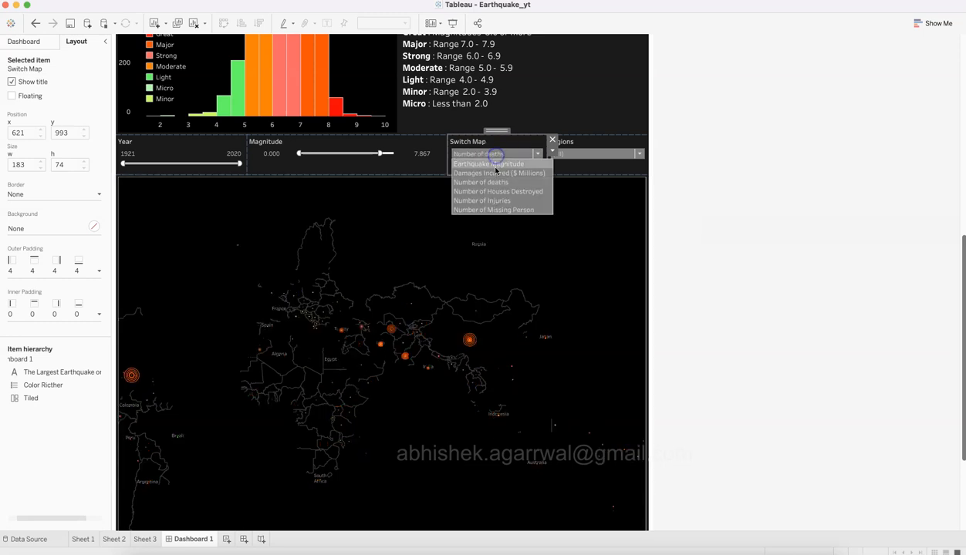
click(495, 171)
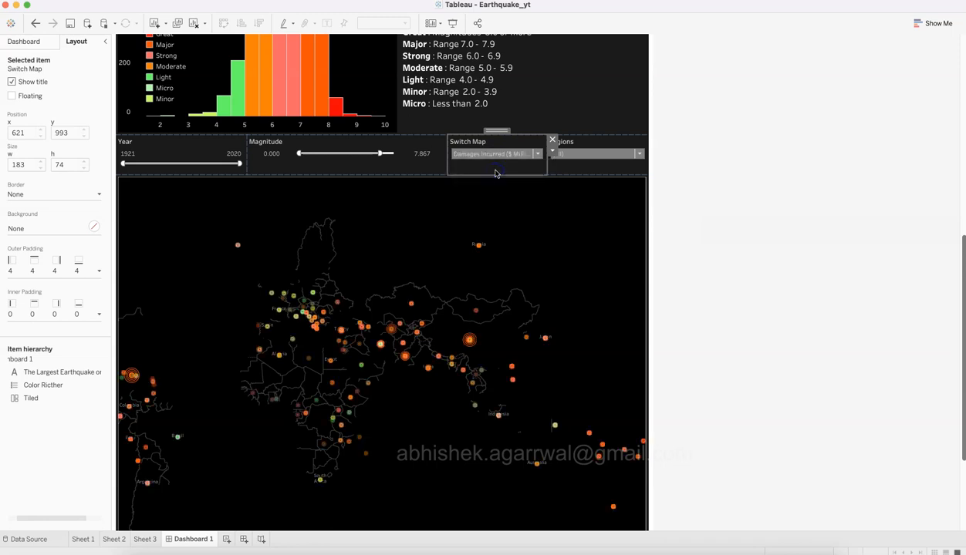
Try the Regions filter on the map with Central America and Middle East, and set it to East Asia
click(577, 152)
click(583, 232)
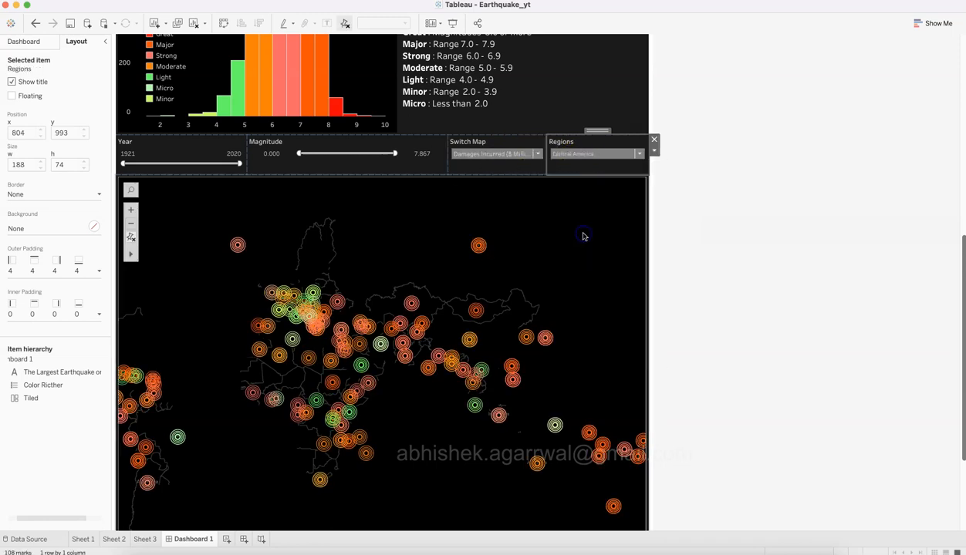
click(243, 433)
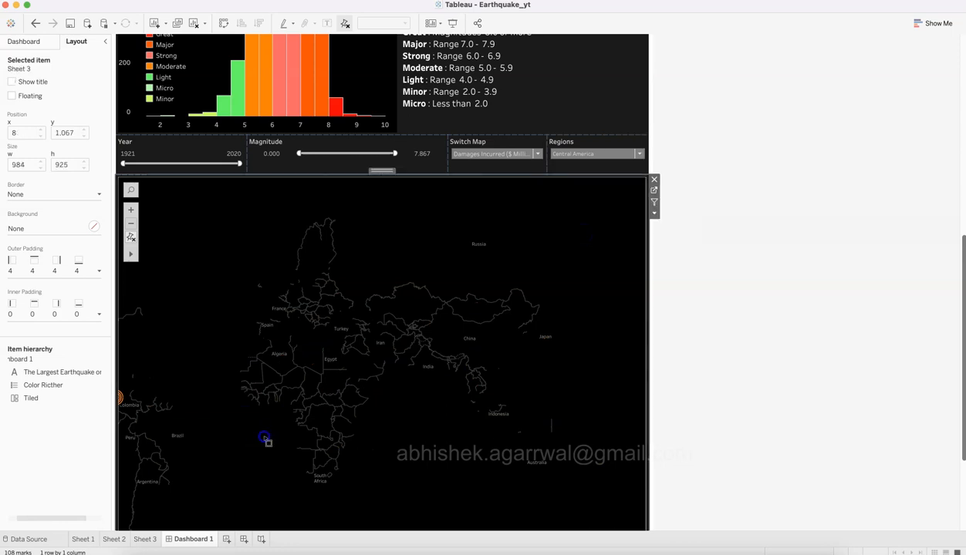
click(593, 155)
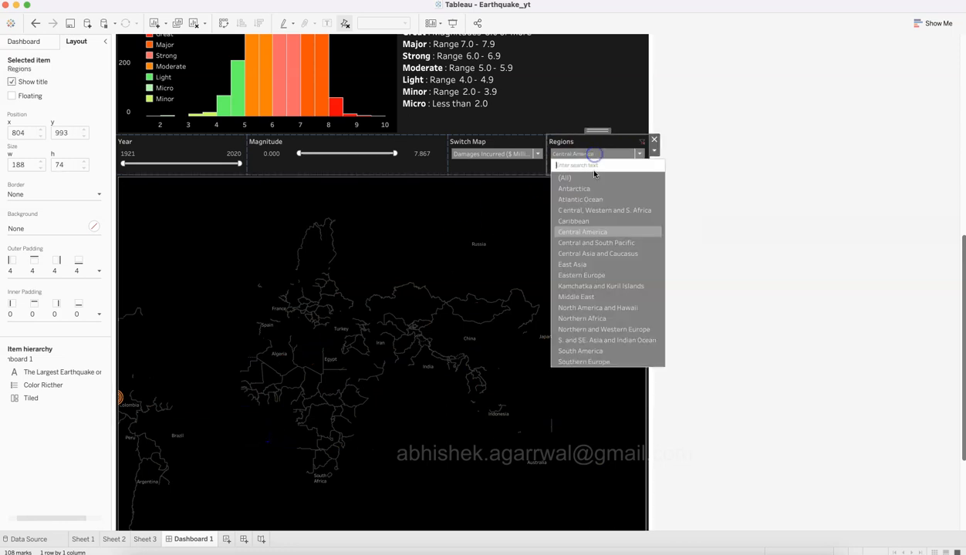
click(594, 298)
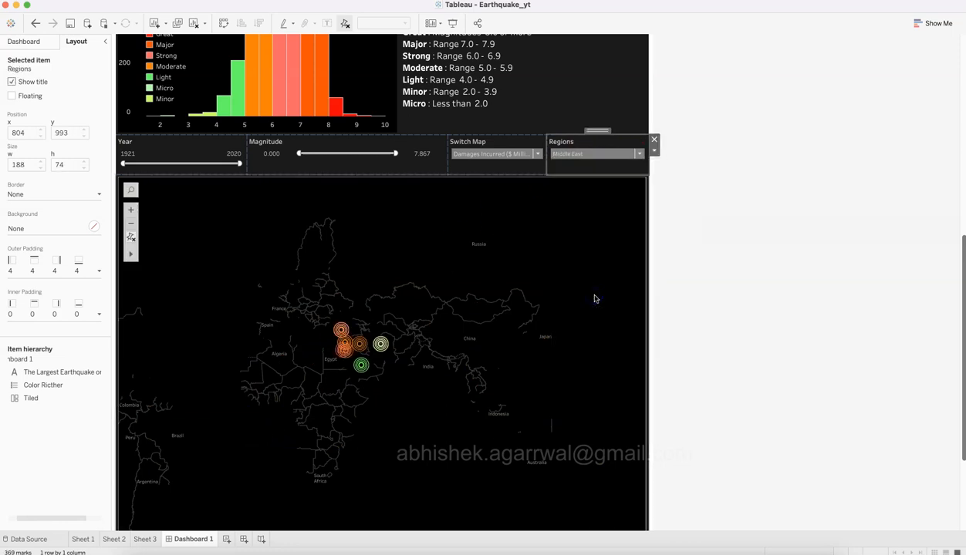
click(592, 153)
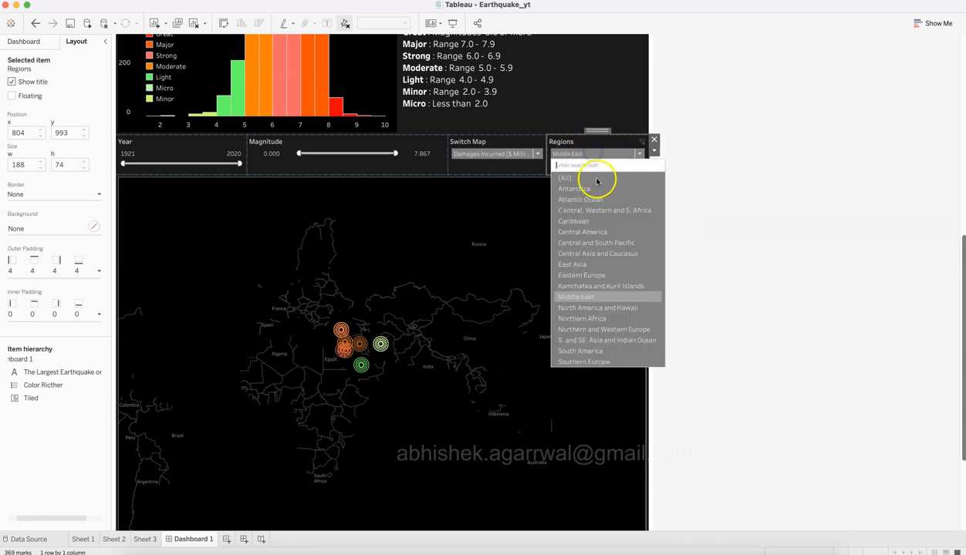
click(604, 265)
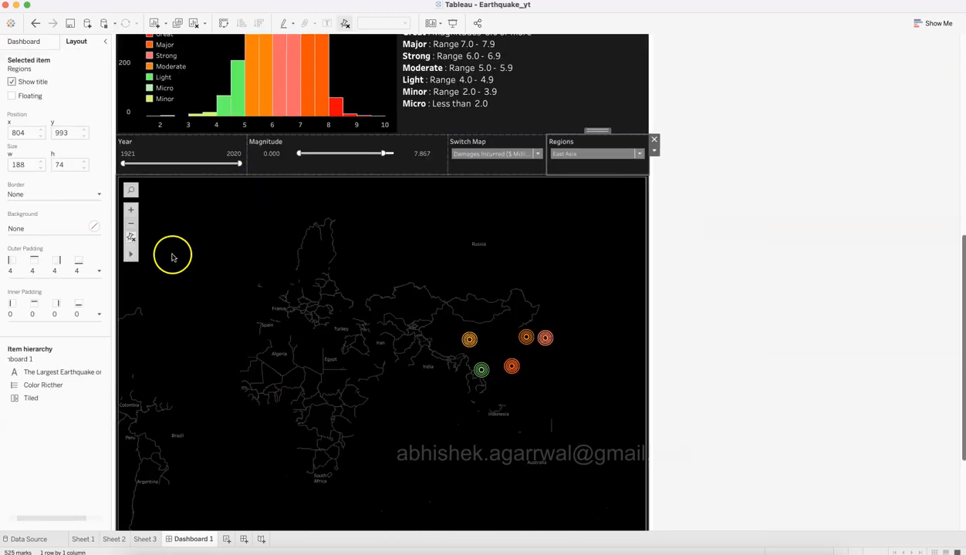
Insert a tiled text object between the filter row and the map on the dashboard
click(27, 41)
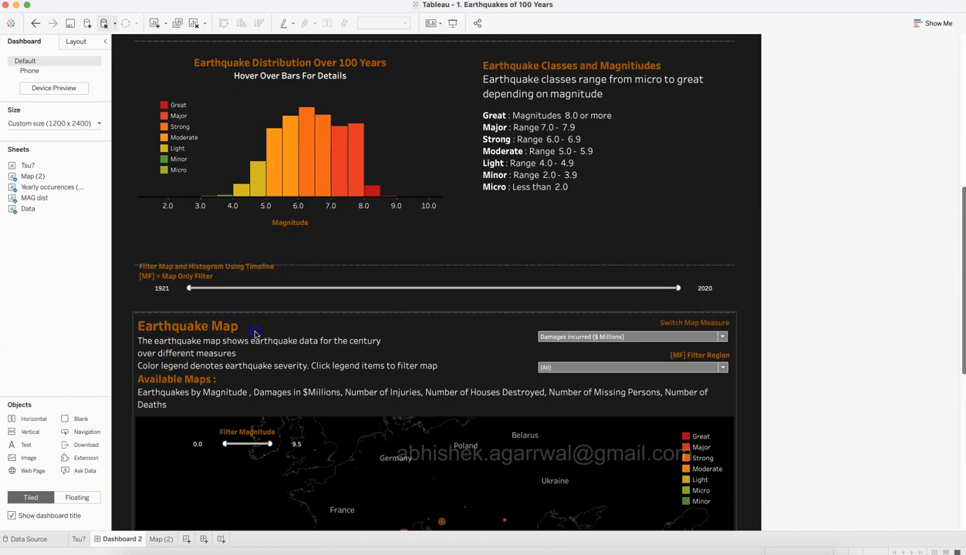
click(416, 337)
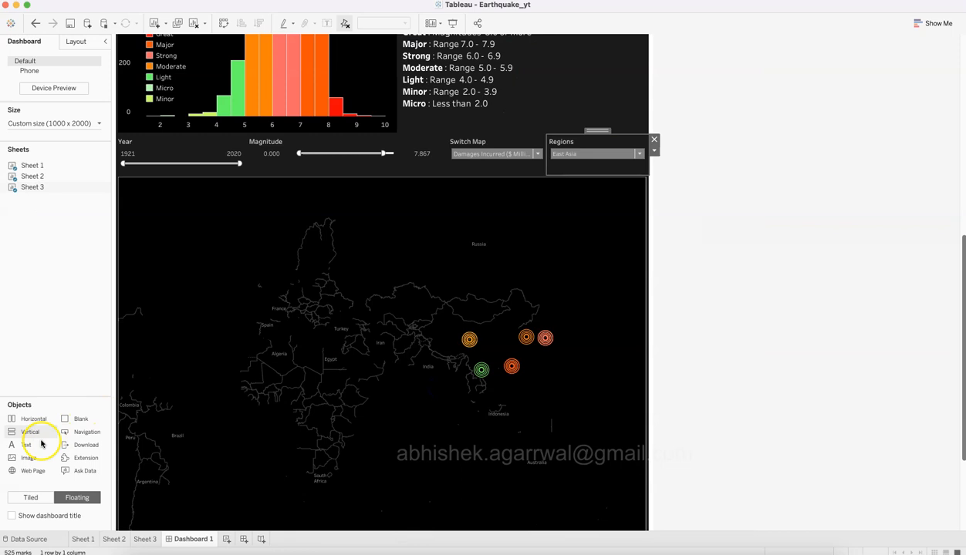
drag(30, 432, 223, 219)
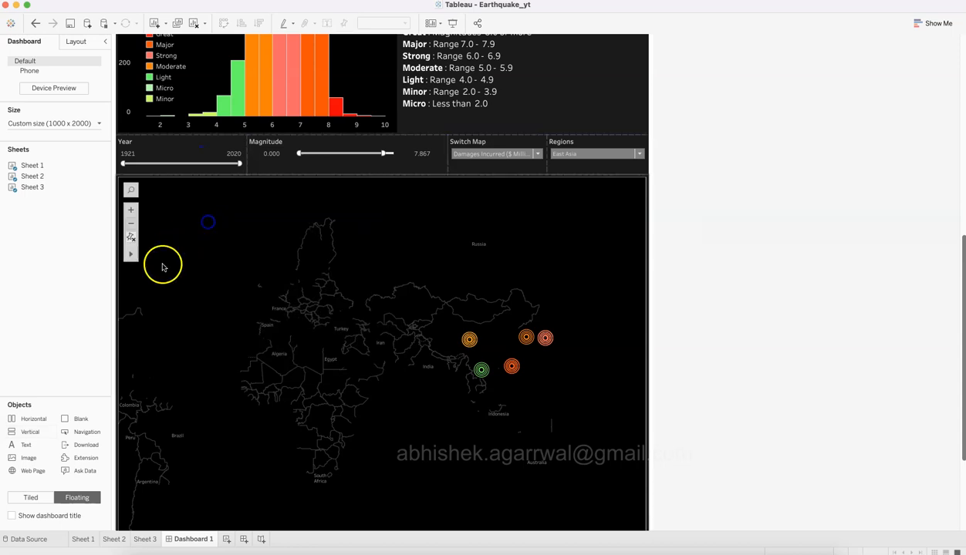
click(33, 499)
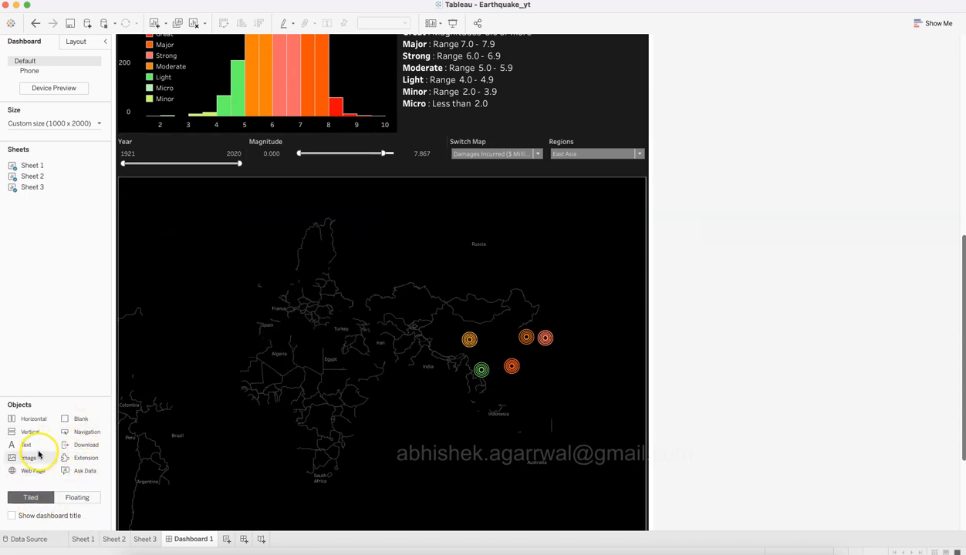
drag(31, 432, 280, 177)
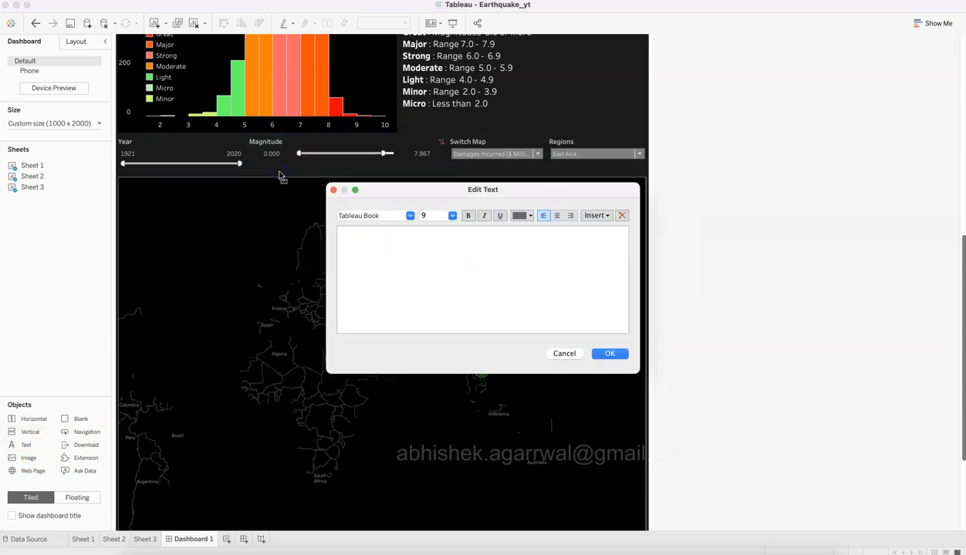
Copy the Earthquake Map title text from the 1. Earthquakes of 100 Years workbook into the new text object in Earthquake_yt
double_click(280, 353)
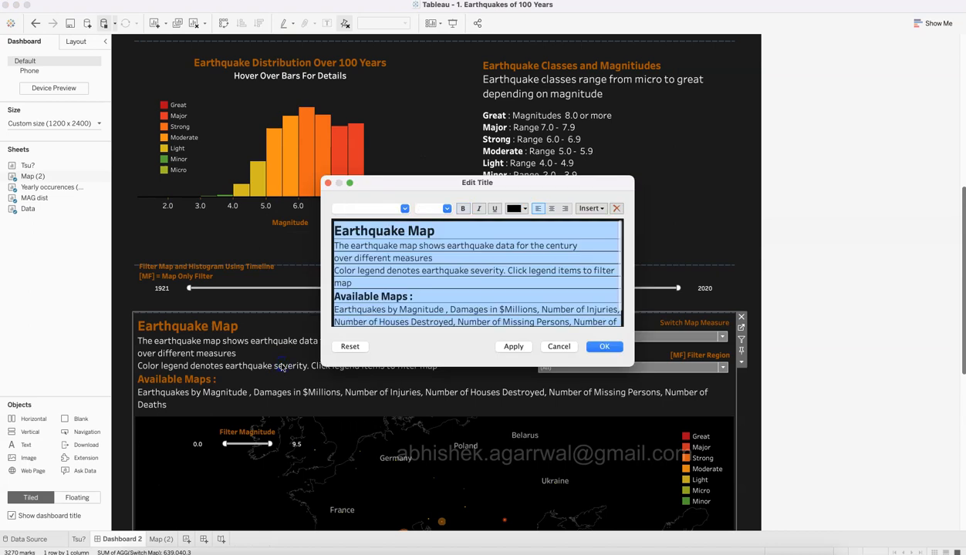
click(603, 346)
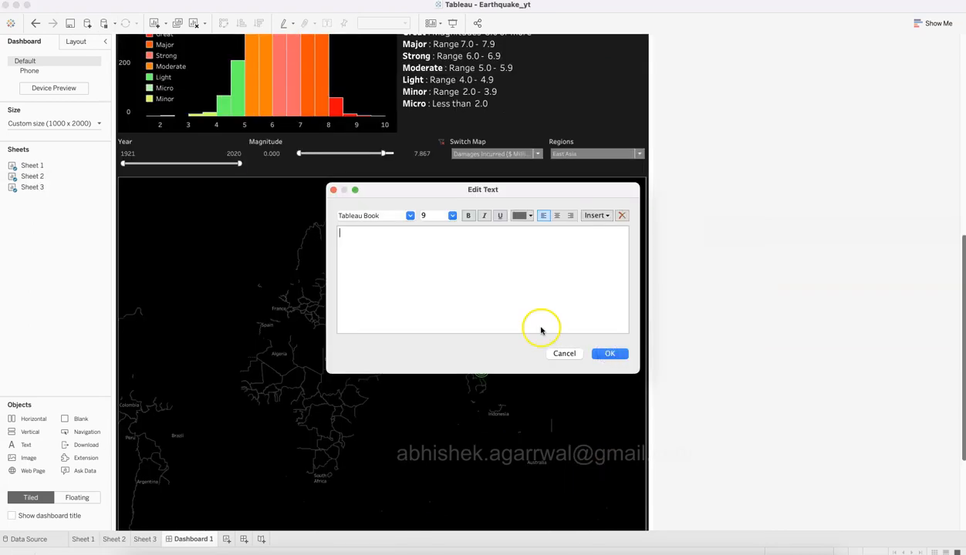
text(Earthquake Map   Available Maps :)
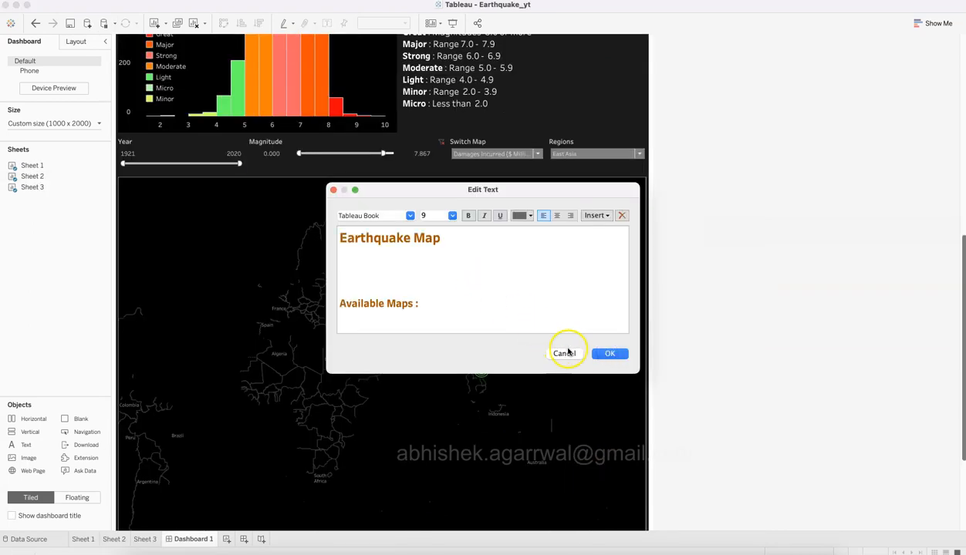
click(601, 356)
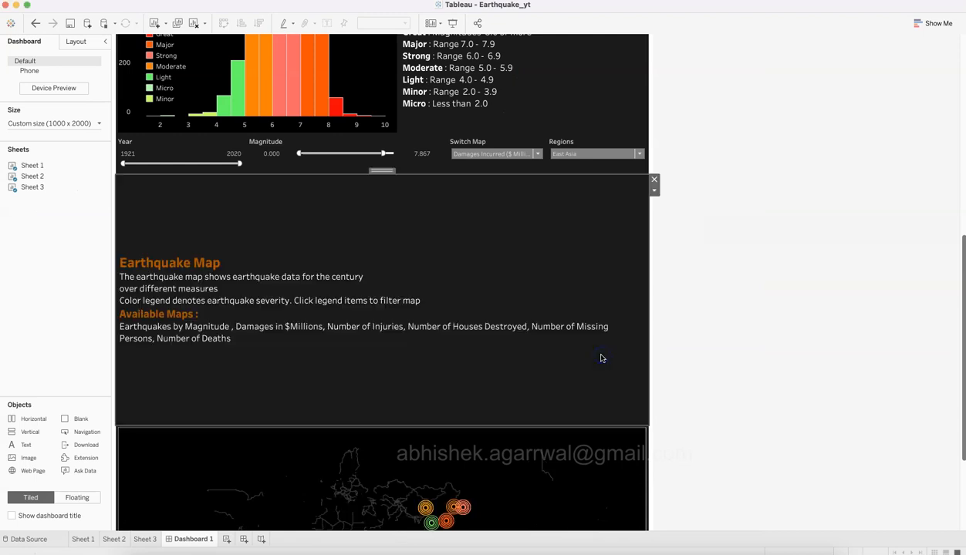
Reduce the height of the Earthquake Map text object to fit its text, giving the space to the map
click(515, 430)
drag(514, 426, 531, 279)
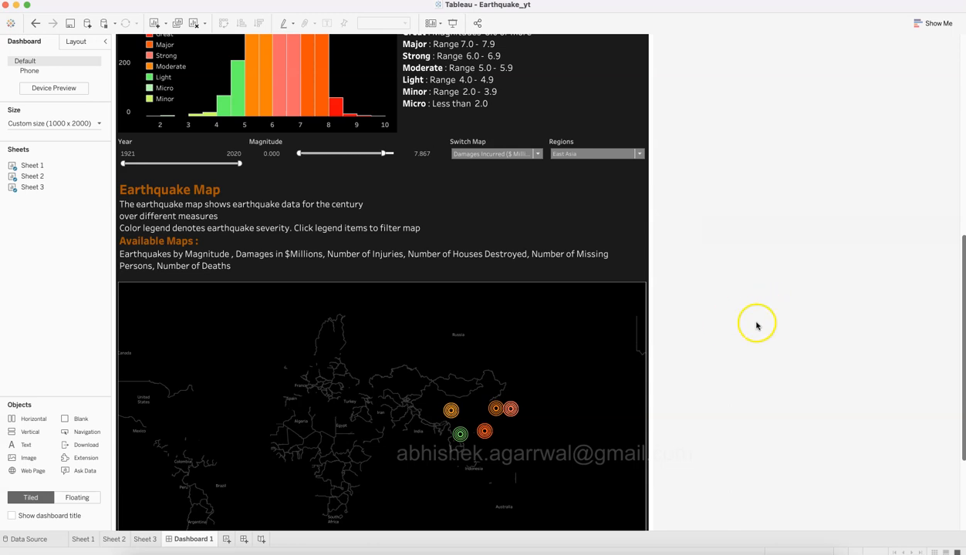
click(571, 259)
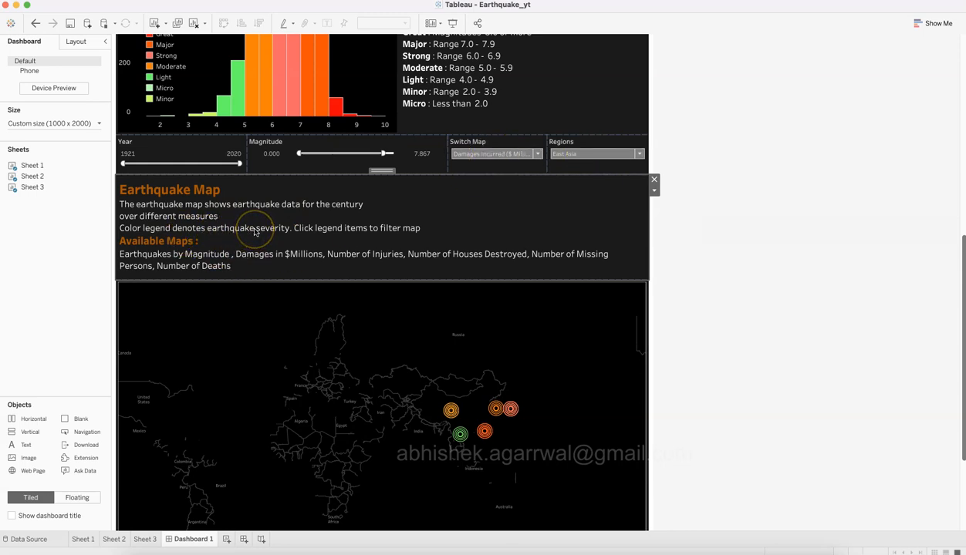
Show the Color Ricther color legend of the map sheet on the dashboard
click(525, 355)
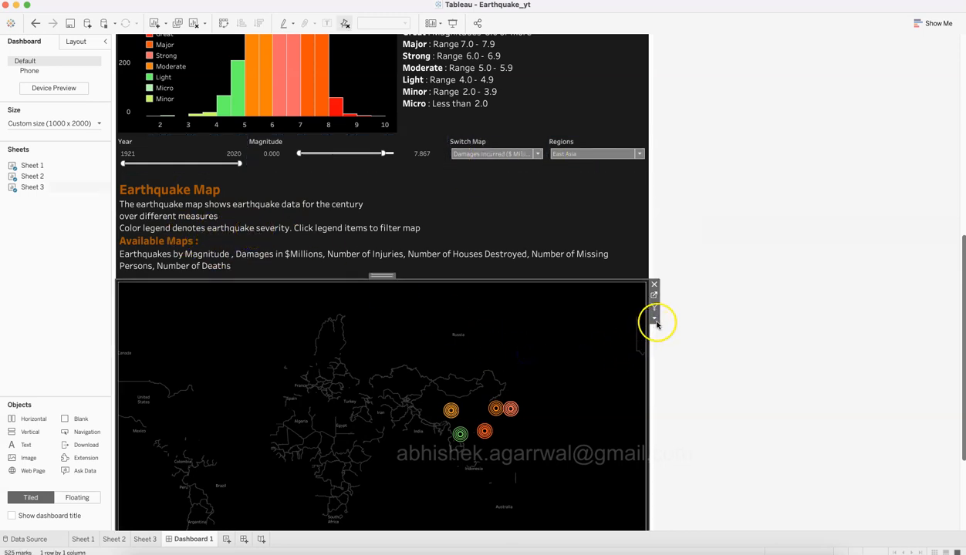
click(654, 318)
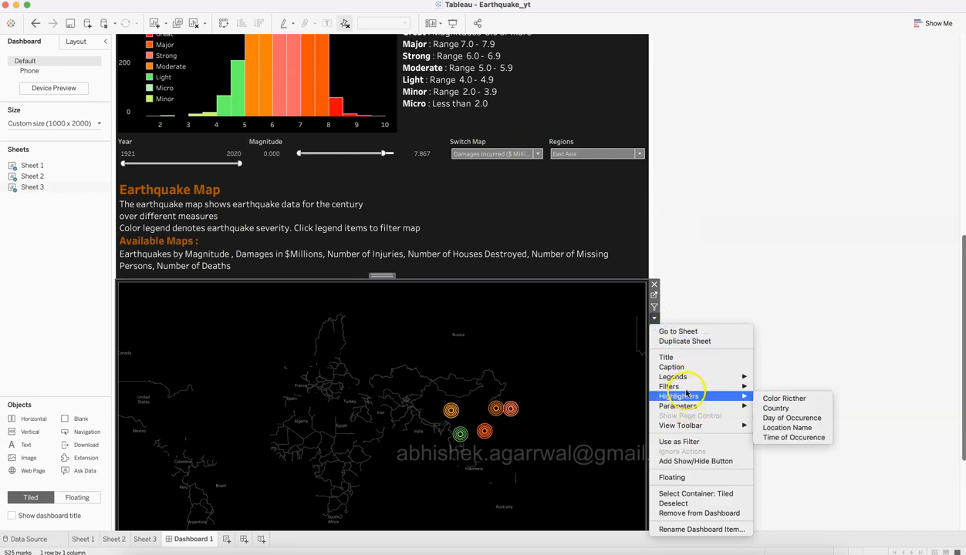
mouse_move(687, 381)
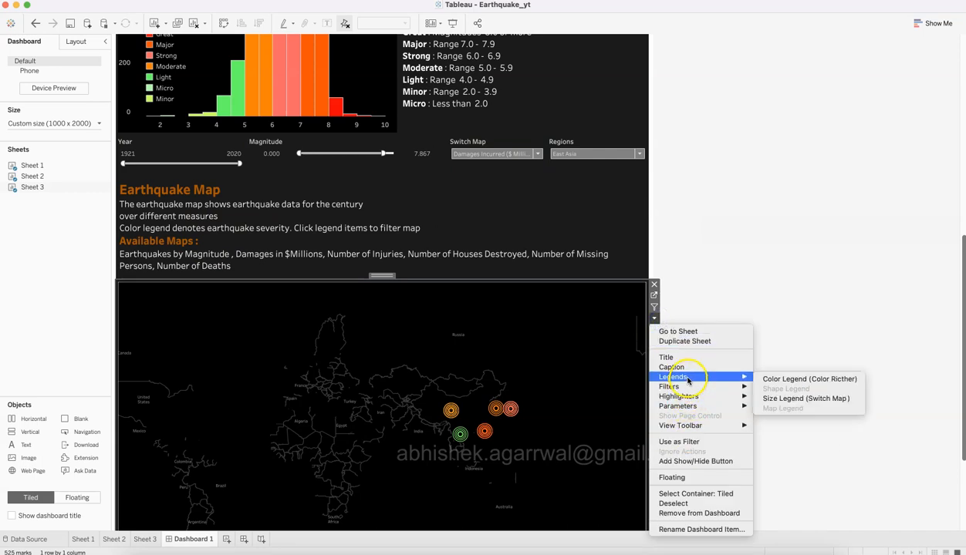
click(786, 379)
scroll(599, 237, up, 10)
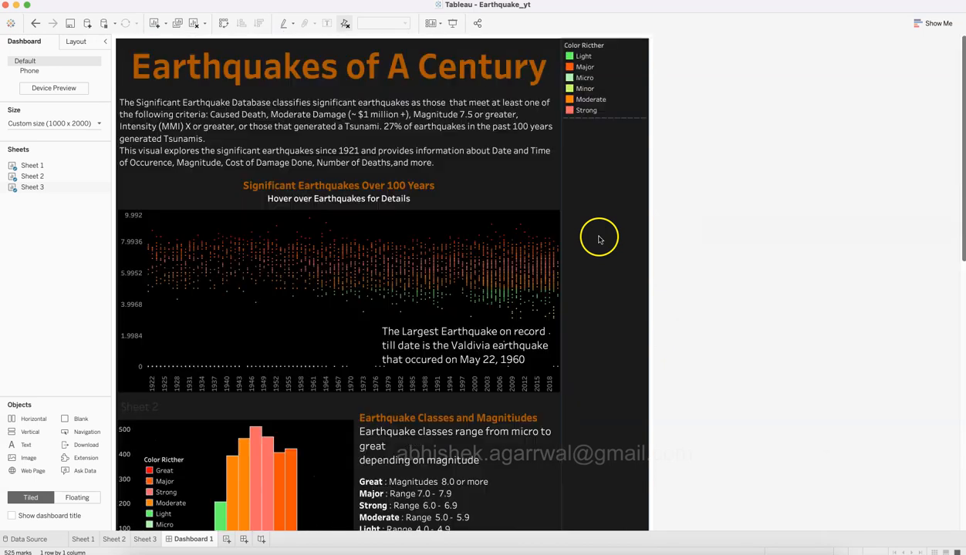
Make the new Color Ricther legend floating and move it down over the histogram
click(613, 74)
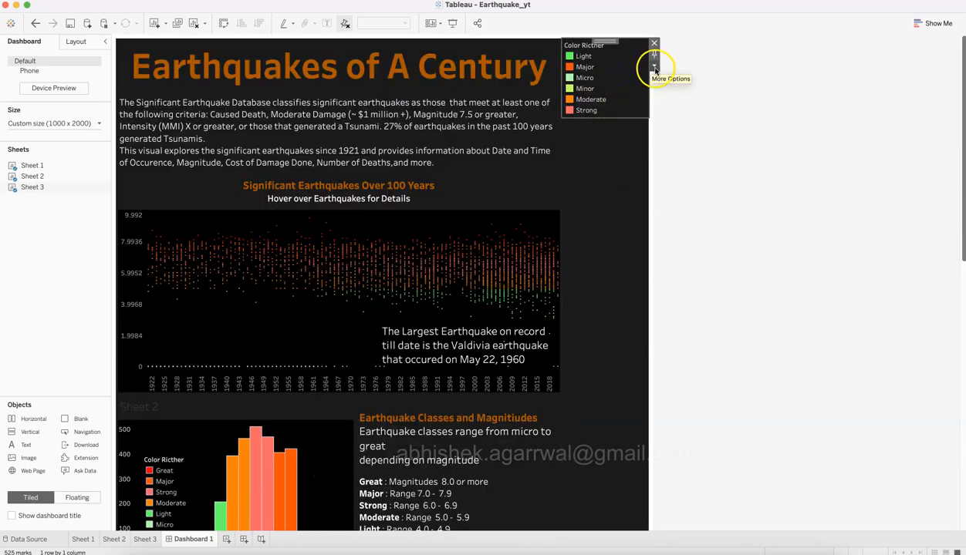
click(654, 68)
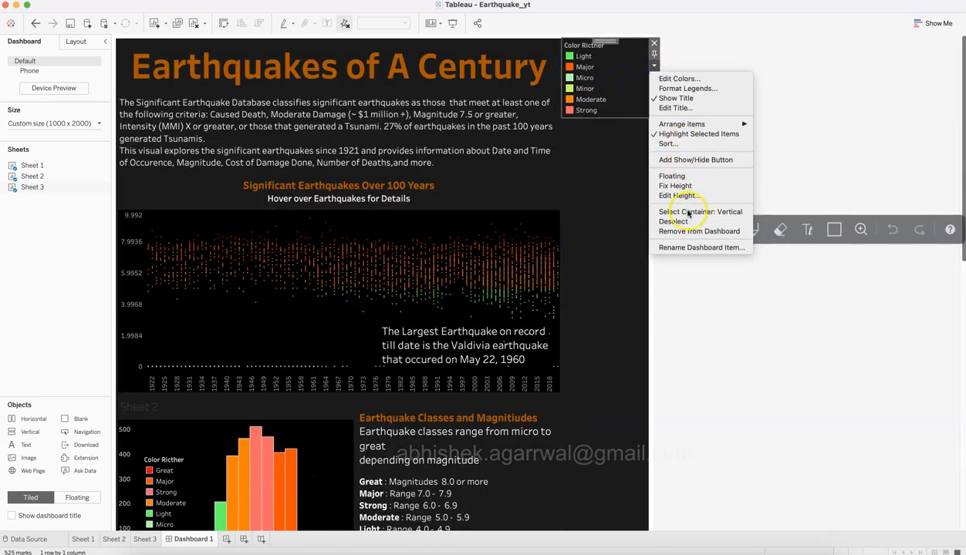
click(686, 176)
drag(645, 39, 369, 423)
Move the note about the Valdivia earthquake to the lower right corner of the magnitude chart
click(491, 333)
click(472, 317)
drag(487, 318, 567, 299)
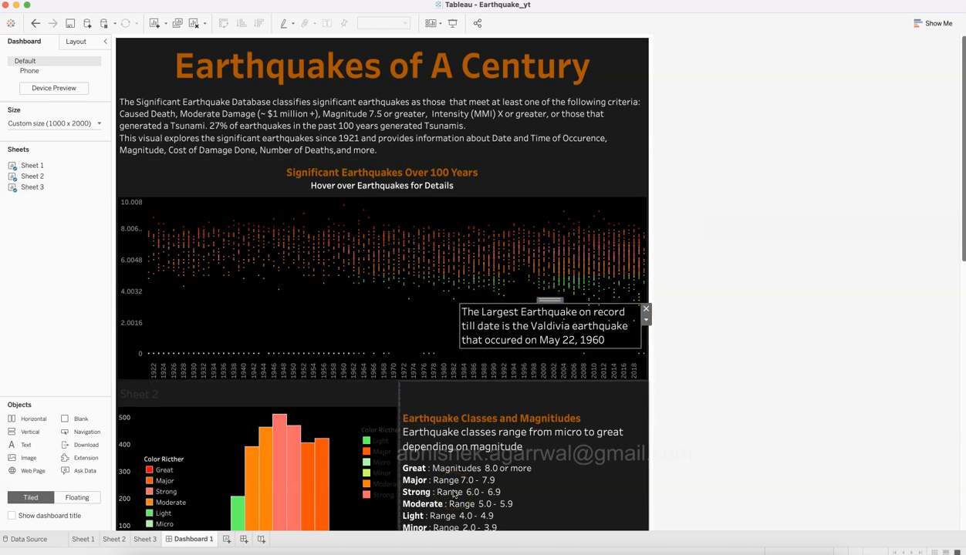
Move the floating Color Ricther legend from the histogram onto the upper left area of the map
scroll(677, 422, down, 3)
scroll(677, 422, down, 5)
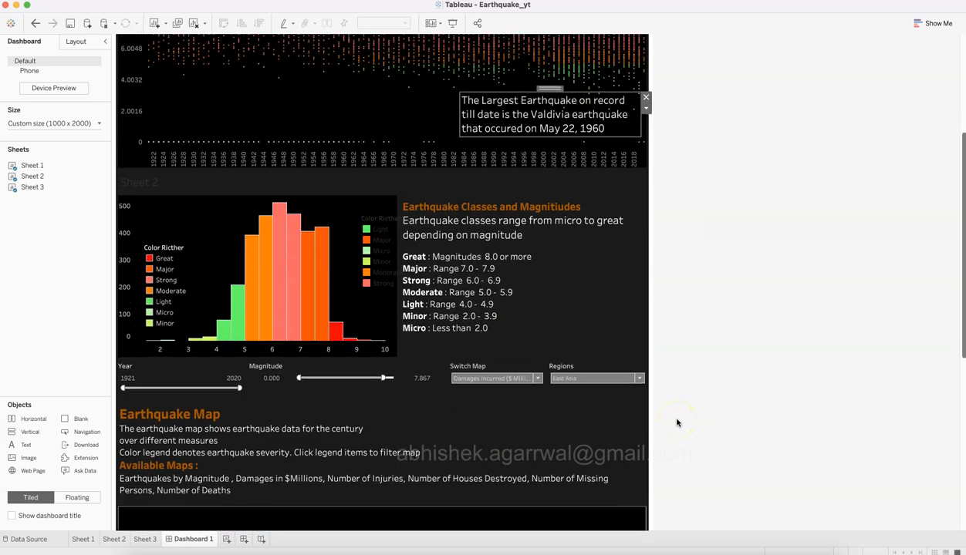
click(371, 133)
click(404, 110)
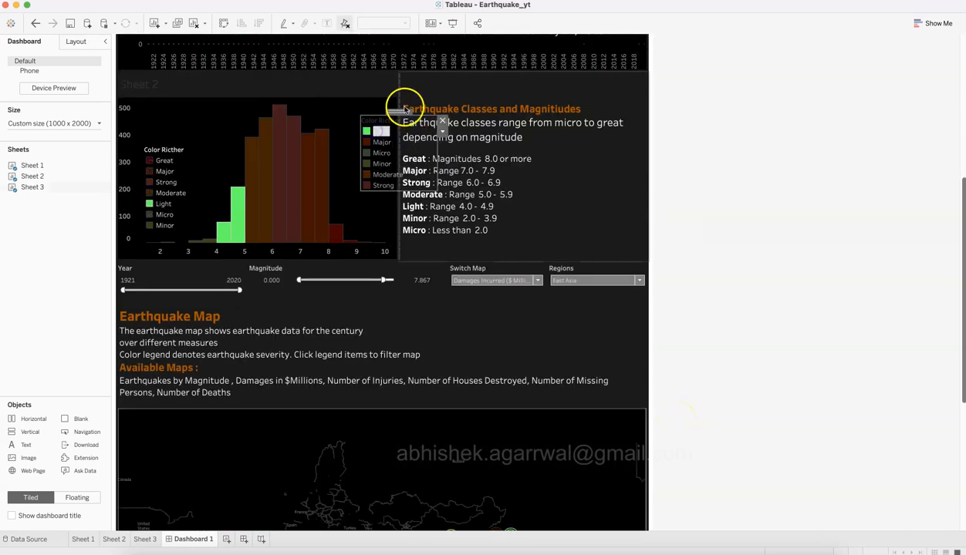
click(380, 133)
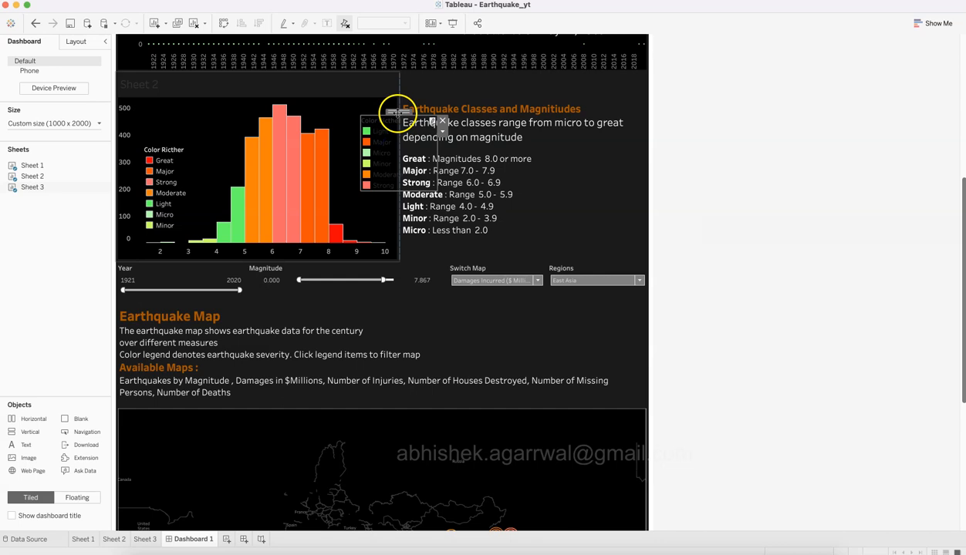
drag(397, 112, 177, 429)
scroll(725, 441, down, 5)
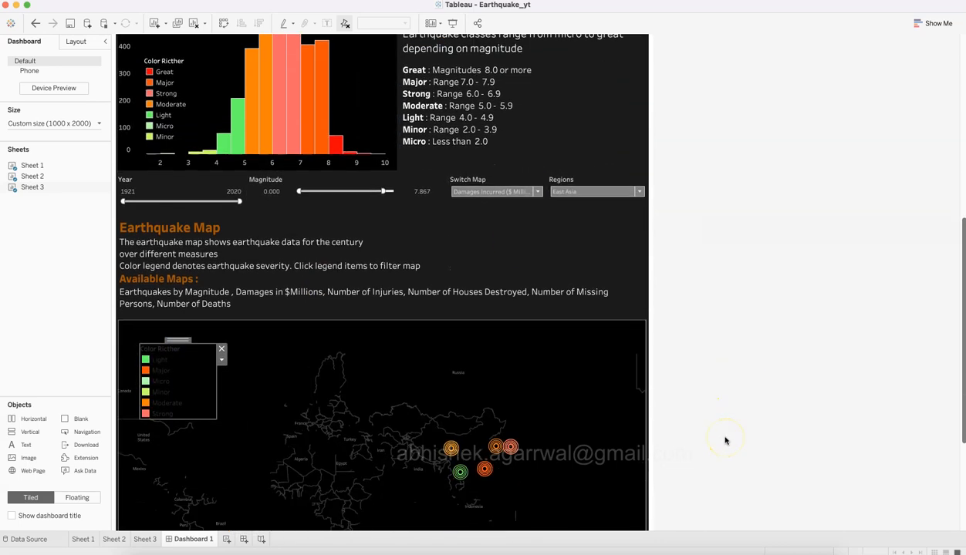
drag(179, 314, 209, 309)
Format the floating Color Ricther legend on the map with white title text and white body text
click(252, 328)
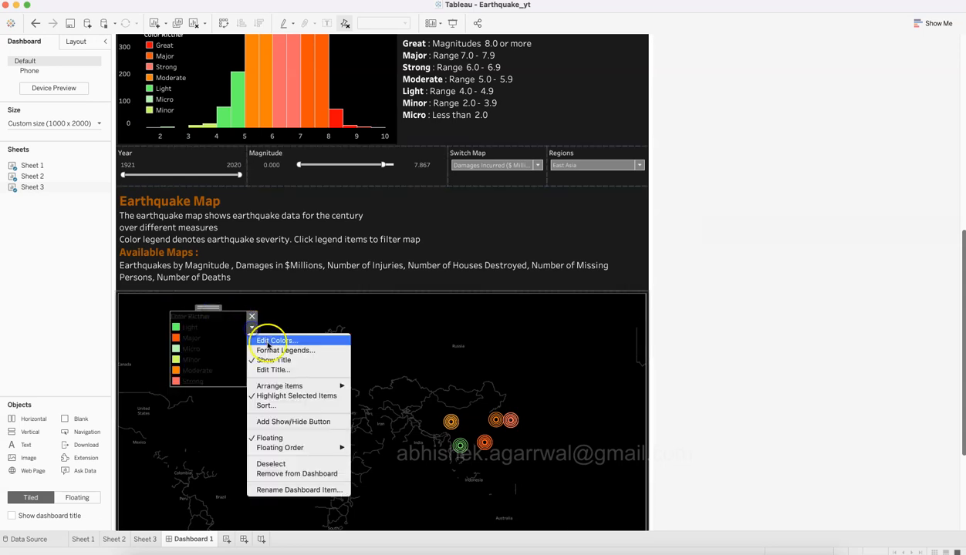
click(280, 352)
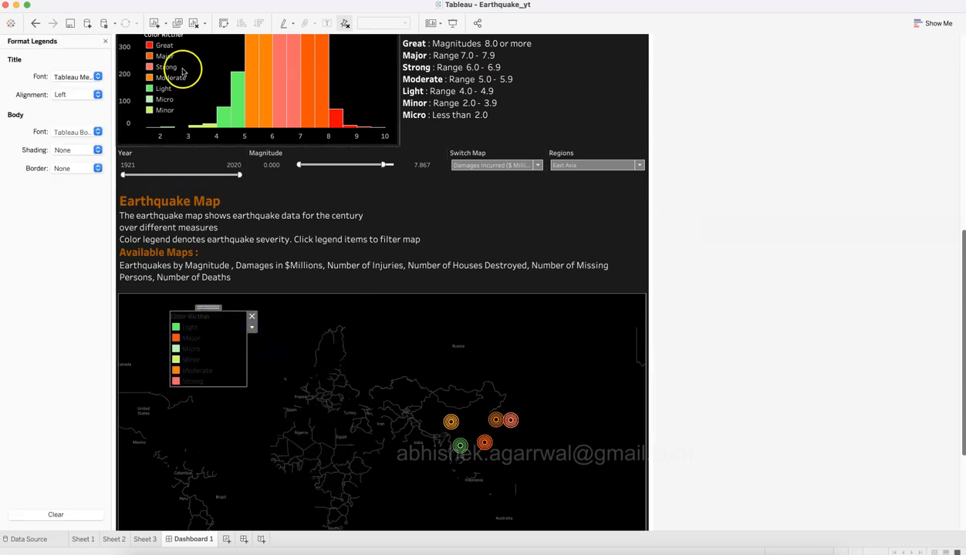
click(98, 78)
click(68, 135)
click(26, 151)
click(79, 133)
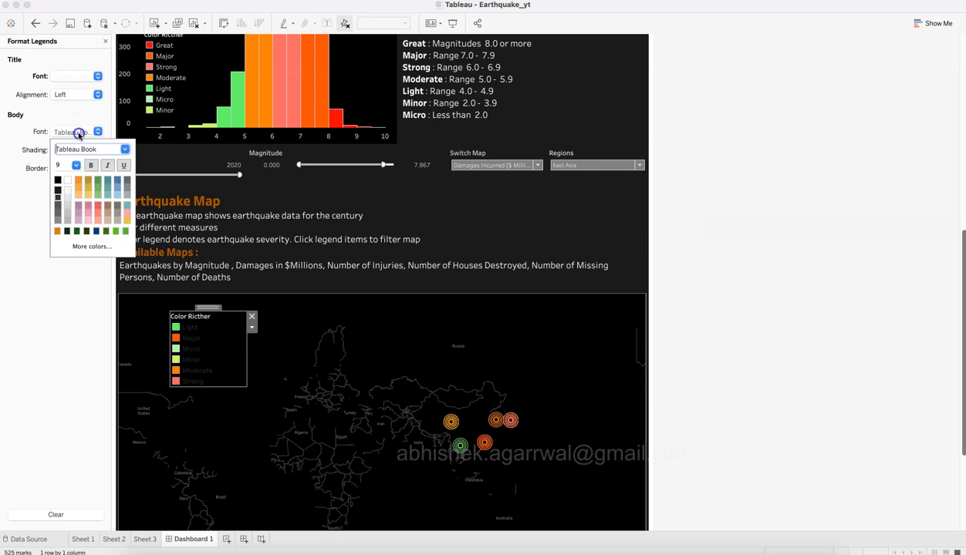
click(67, 194)
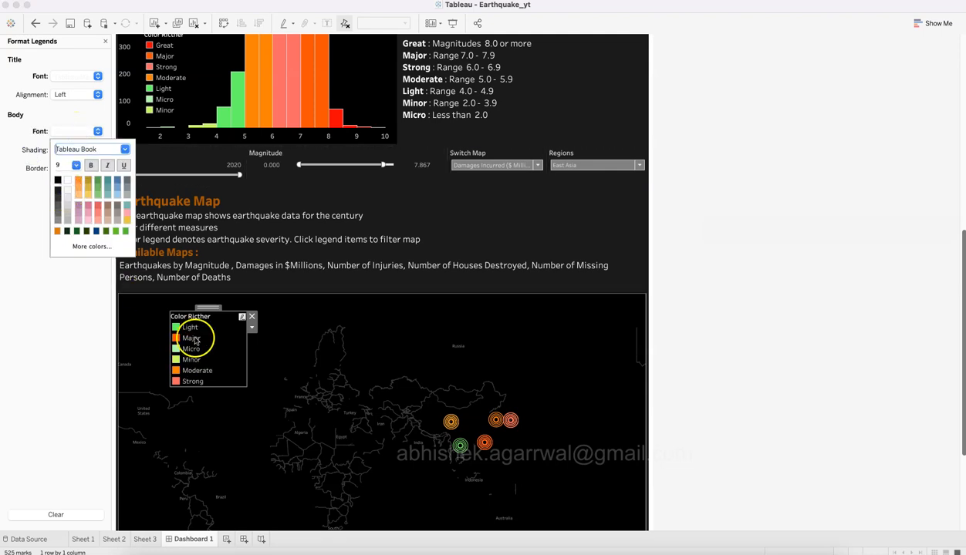
click(676, 366)
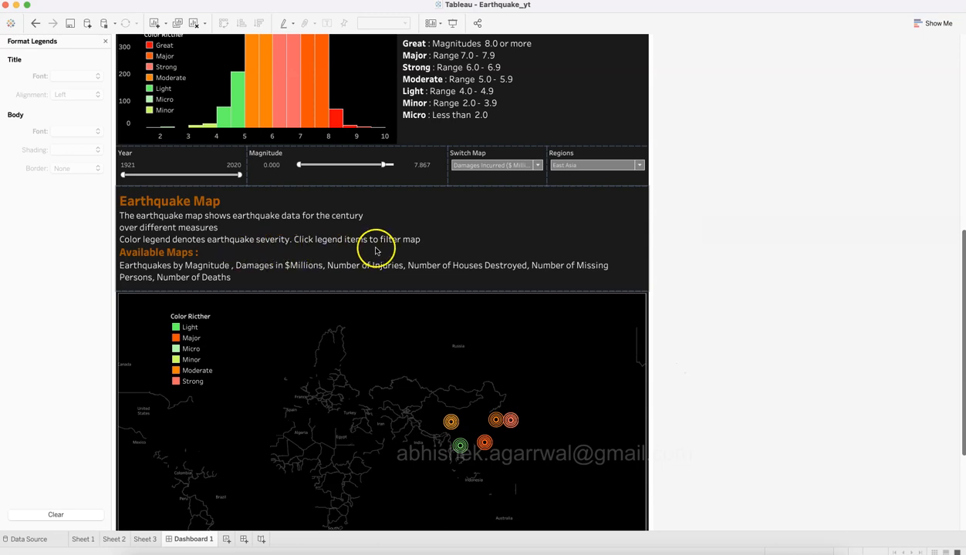
Test the map legend's highlighting by selecting the Light, Micro, Minor and Moderate classes and clearing the selection
click(190, 328)
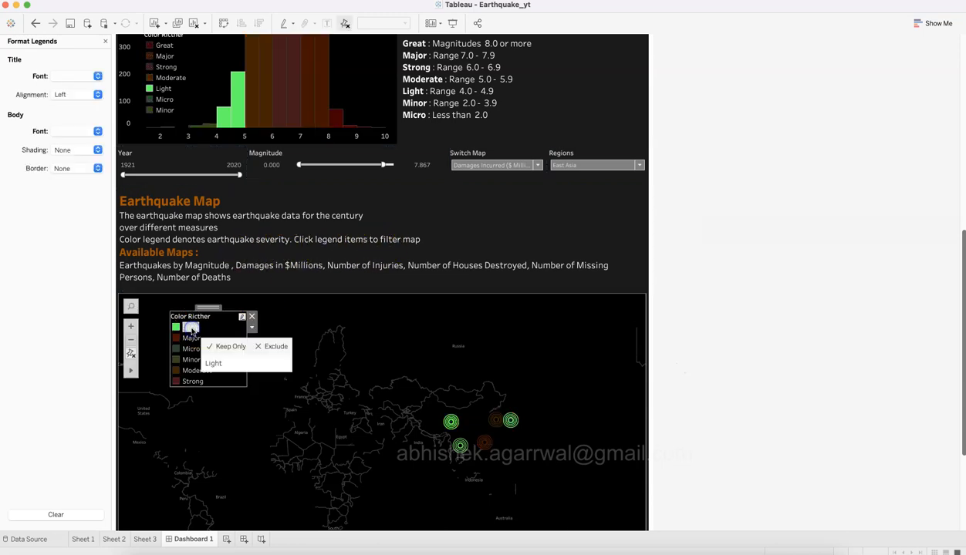
click(189, 351)
click(192, 361)
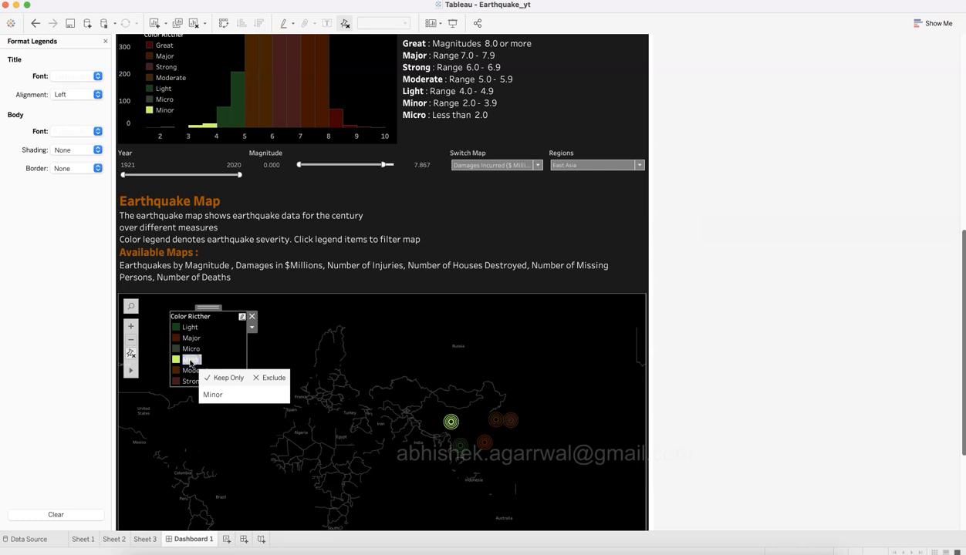
click(192, 370)
click(191, 350)
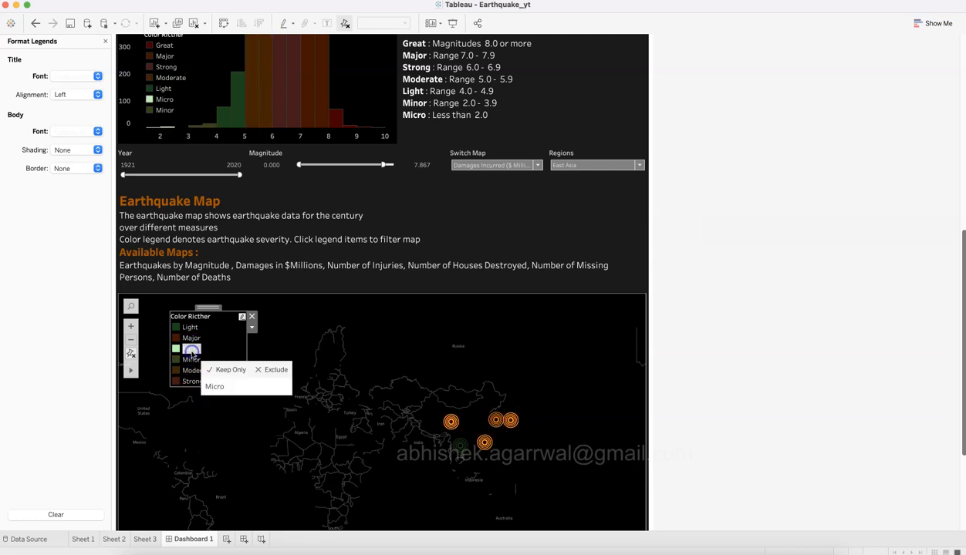
click(190, 351)
click(683, 357)
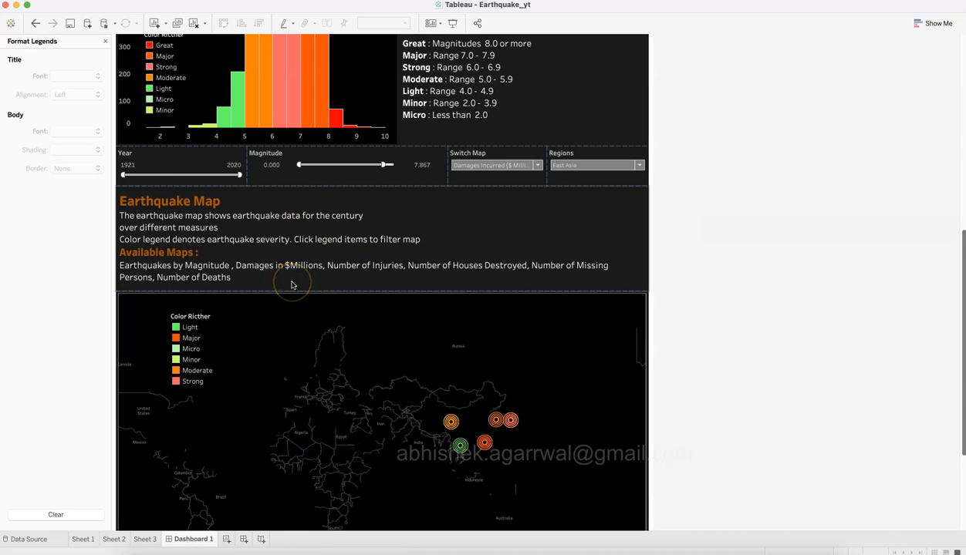
mouse_move(451, 424)
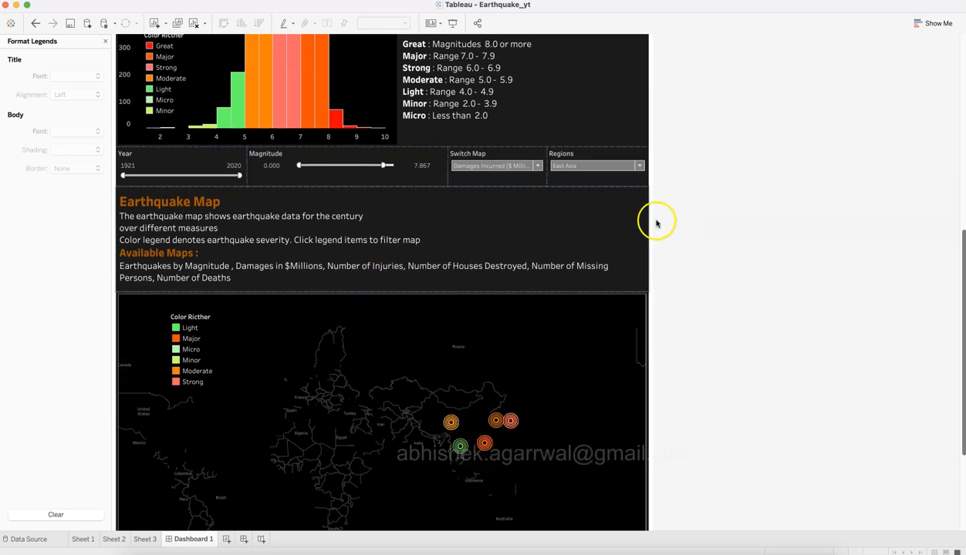
scroll(655, 223, up, 10)
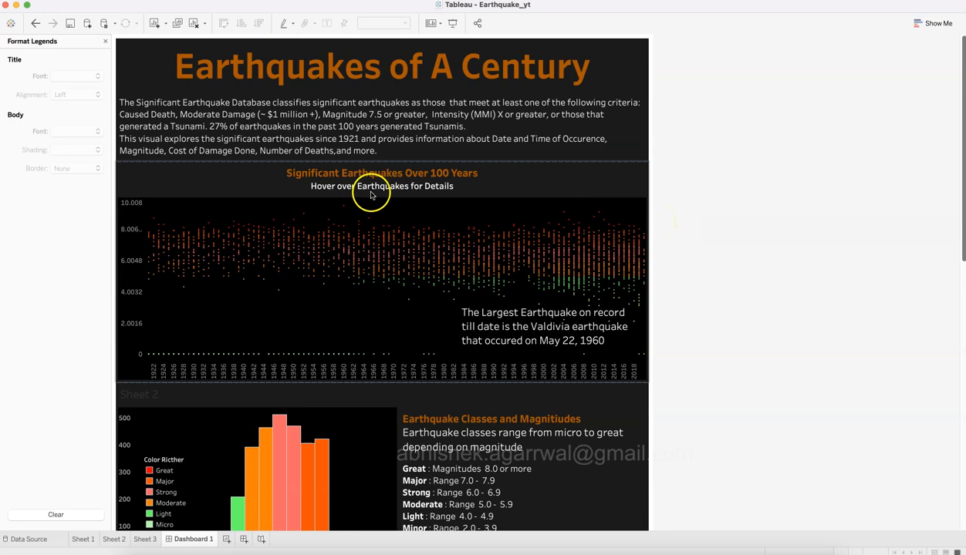